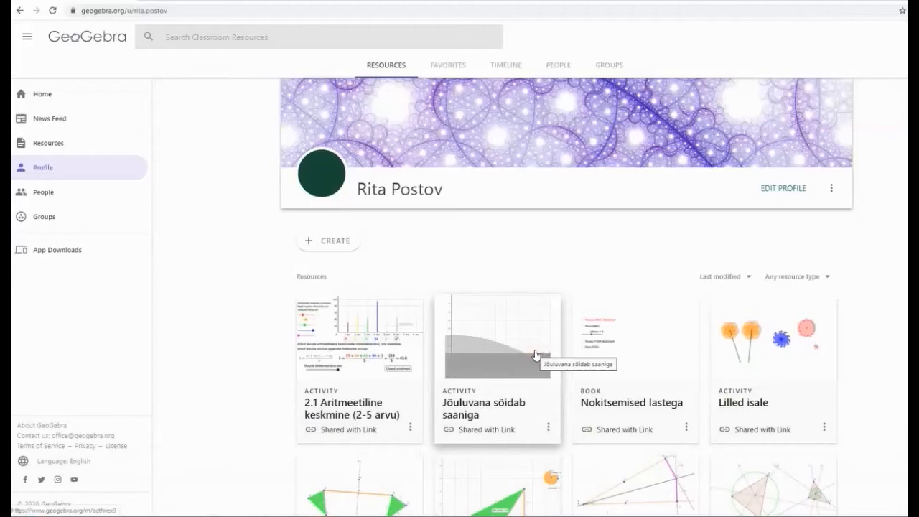
- Filter the profile's resources to books only and open the book "Statistika ja tõenäosus põhikoolis"
left_click(825, 277)
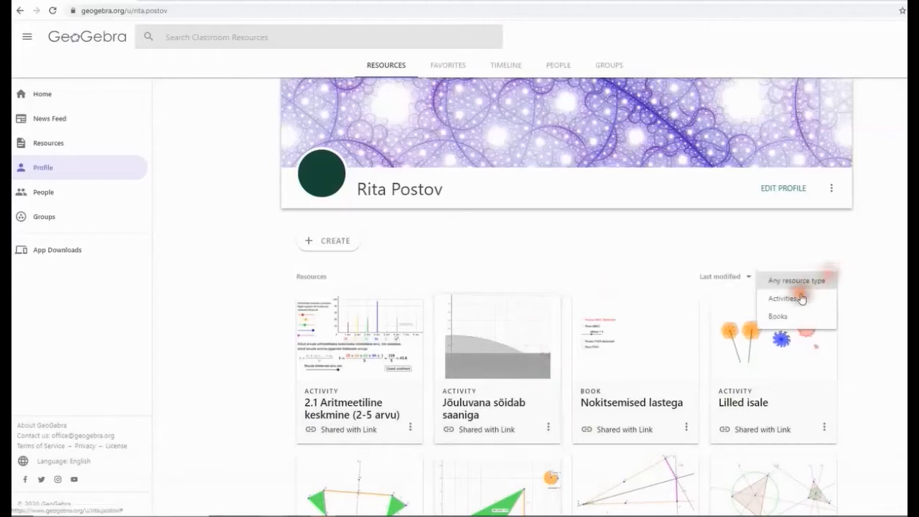
left_click(776, 315)
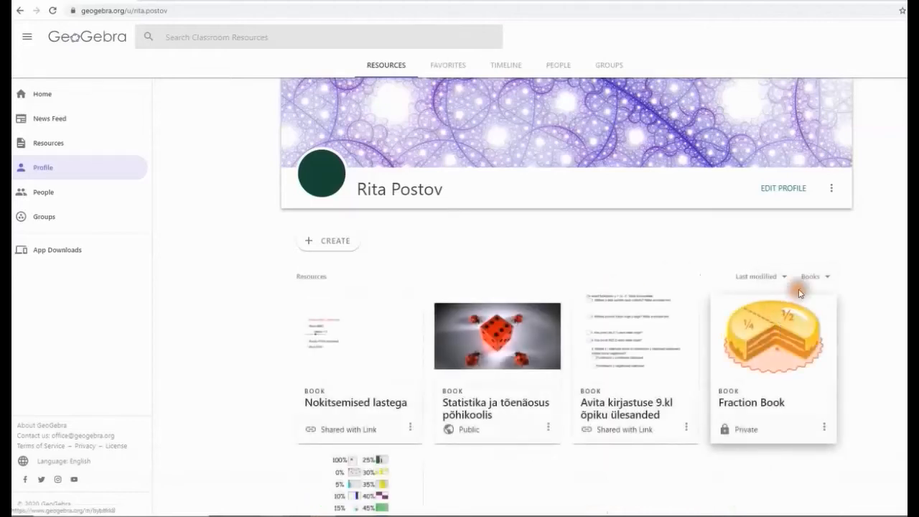
left_click(516, 410)
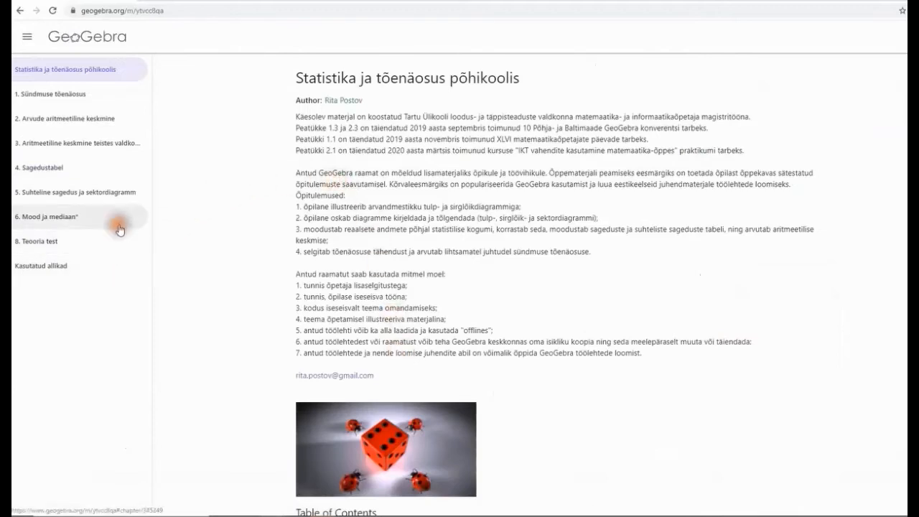
- Open chapter "2. Arvude aritmeetiline keskmine" and its activity "2.1 Aritmeetiline keskmine (2-5 arvu)"
left_click(84, 104)
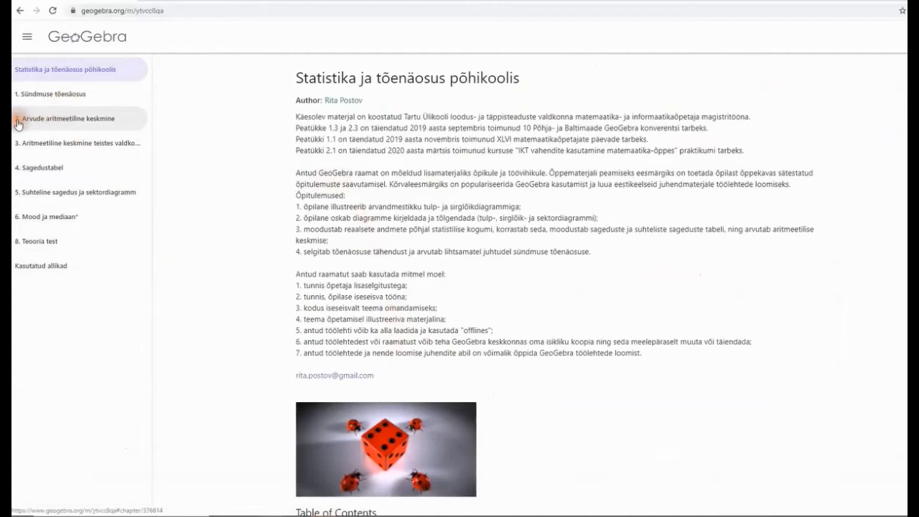
left_click(72, 120)
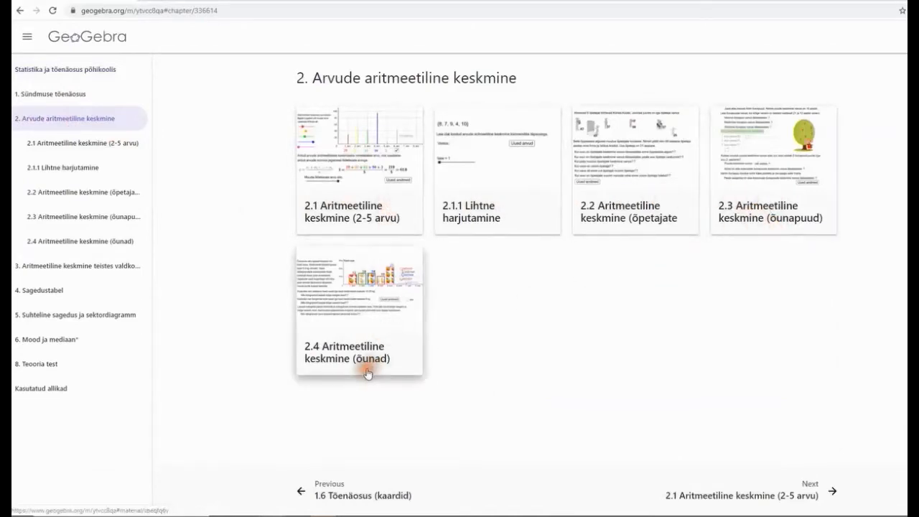
left_click(366, 213)
left_click(358, 216)
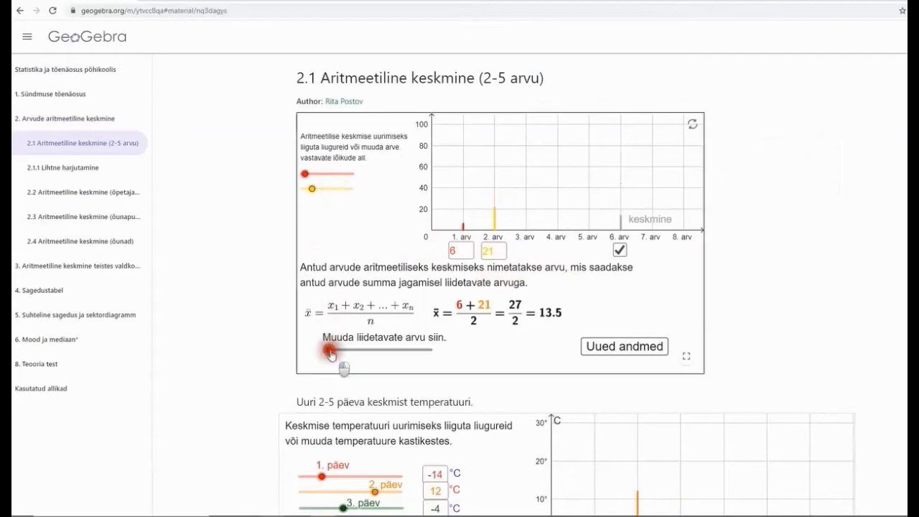
- Set the number of addends in the first applet to 5 and vary the first number's slider through 0, 75 and 57
left_click_drag(333, 349, 429, 352)
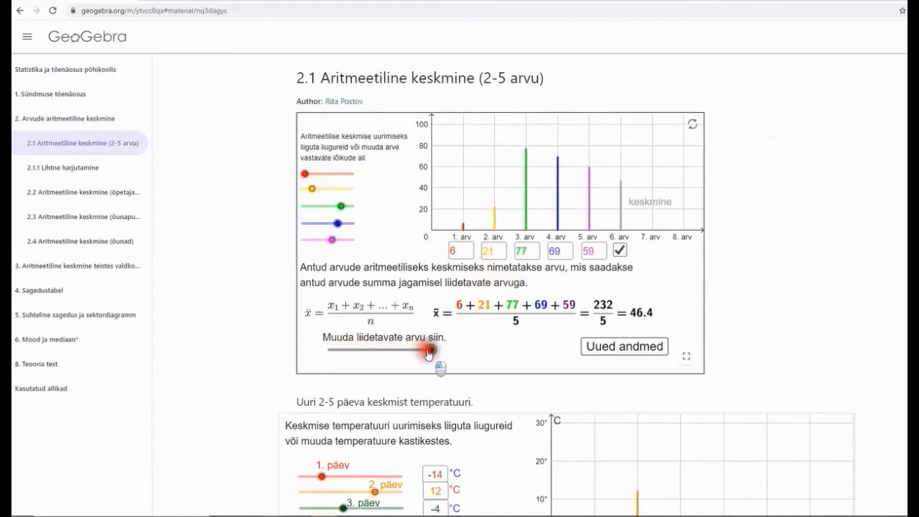
mouse_move(428, 352)
left_mouse_down()
mouse_move(337, 352)
mouse_move(435, 353)
left_mouse_up()
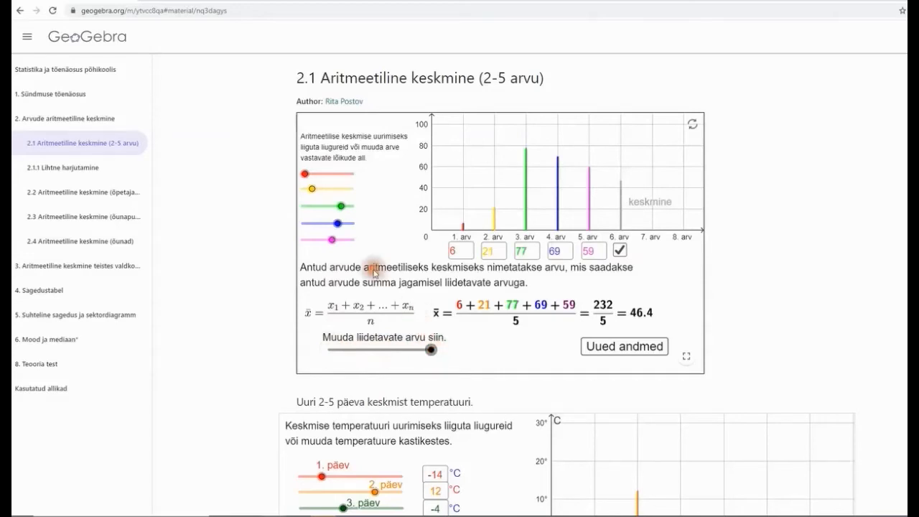
left_click_drag(304, 177, 294, 174)
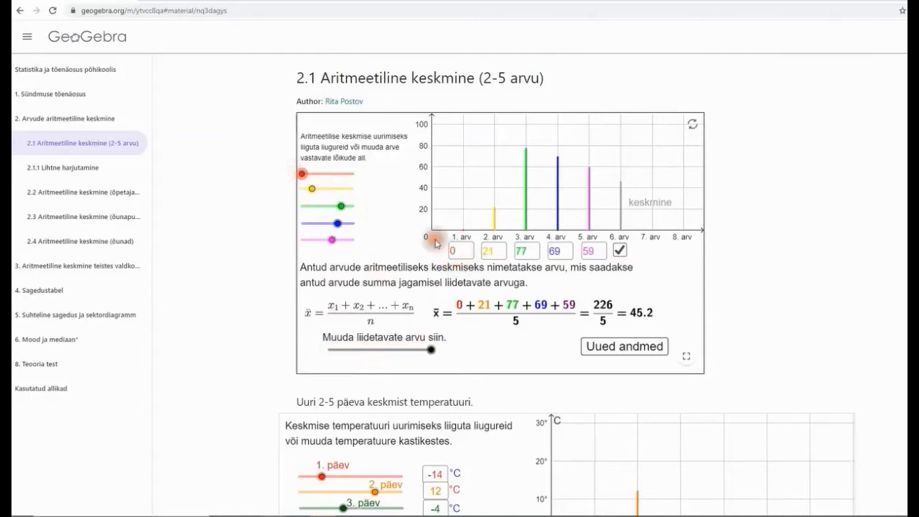
left_click_drag(302, 175, 340, 177)
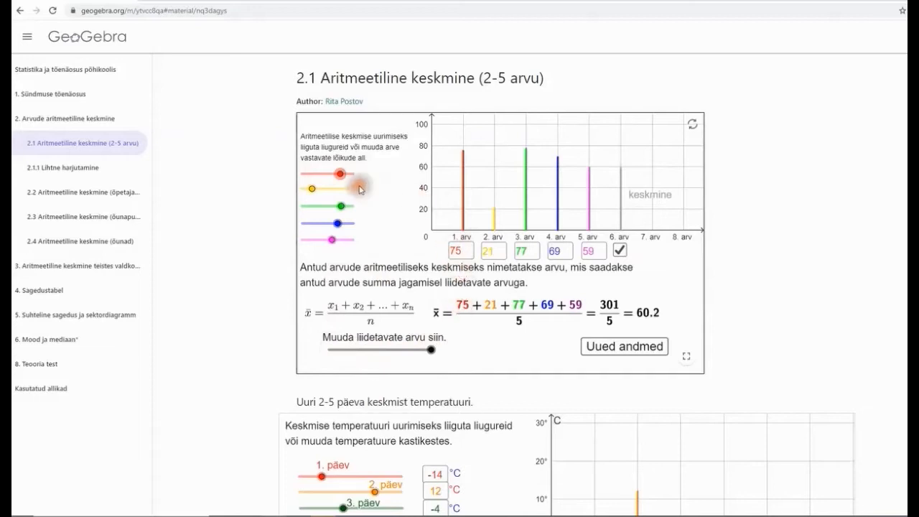
left_click_drag(341, 179, 333, 183)
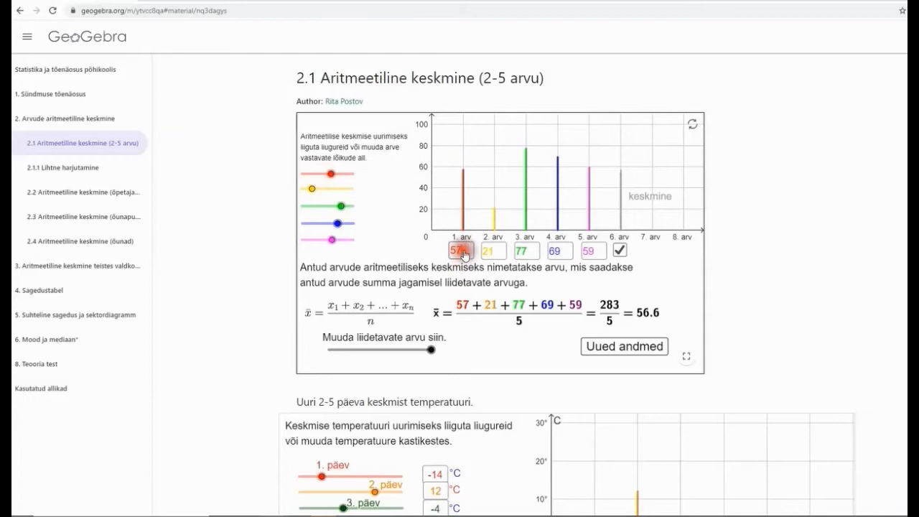
- Enter 12 as the first number below the chart
left_click_drag(468, 253, 450, 252)
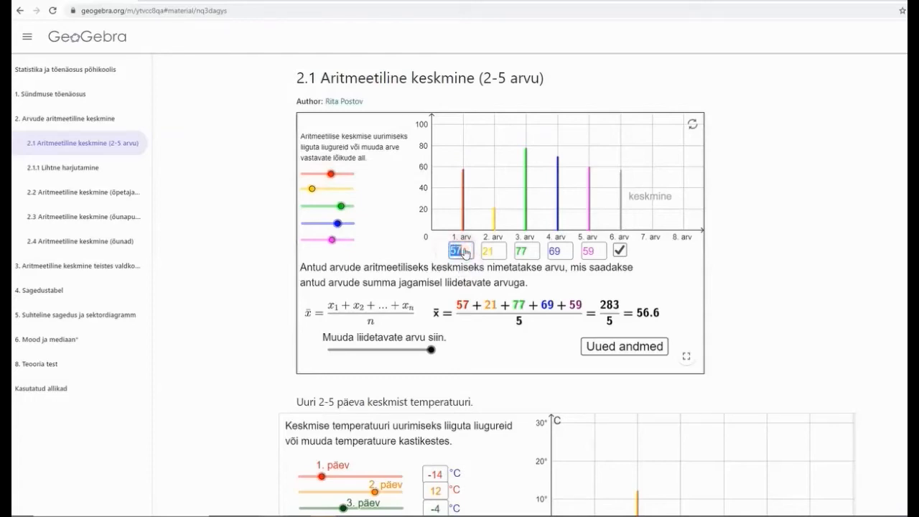
type("12")
key("Return")
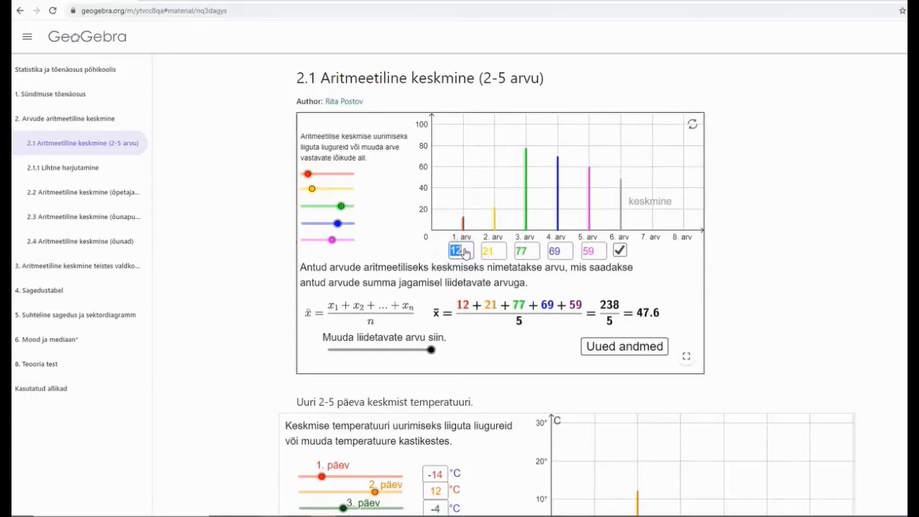
- Toggle the mean's display in the chart between a segment and a ray, leaving it drawn as a ray
left_click(621, 191)
mouse_move(621, 190)
left_mouse_down()
mouse_move(621, 222)
mouse_move(621, 176)
left_mouse_up()
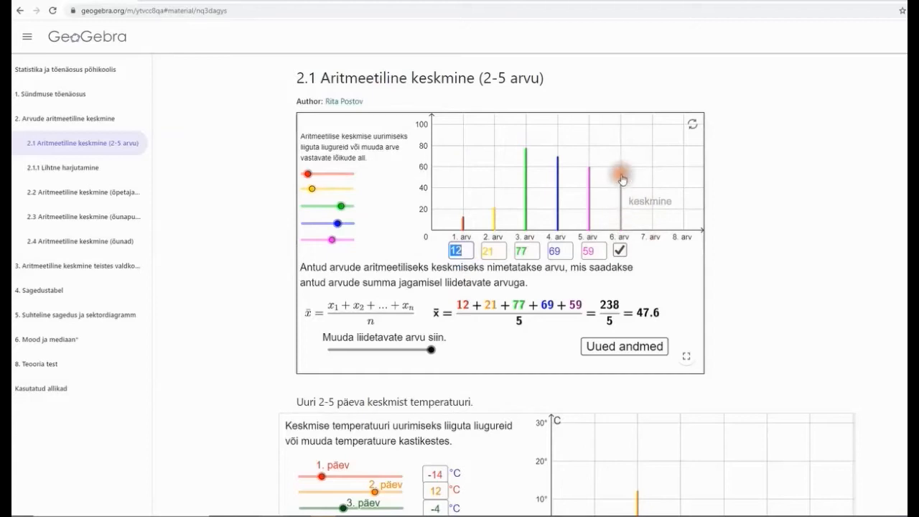
left_click(621, 251)
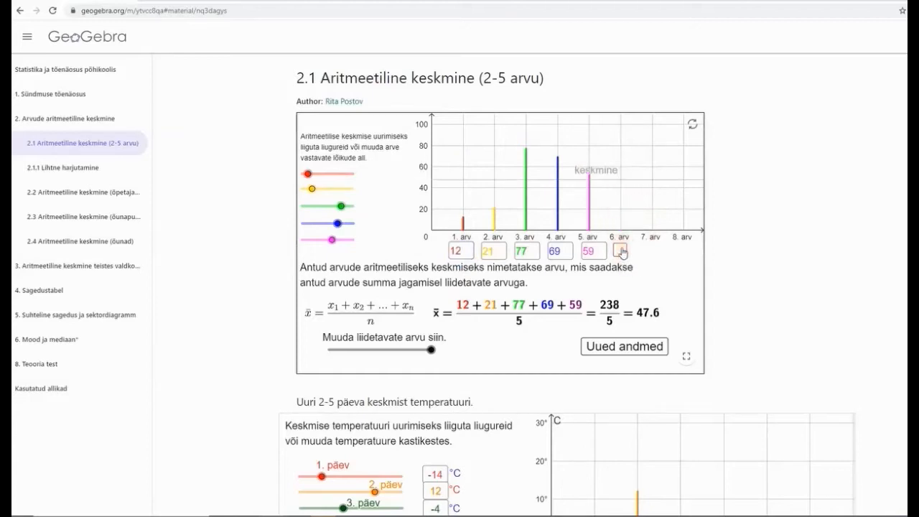
left_click(621, 251)
left_click(621, 250)
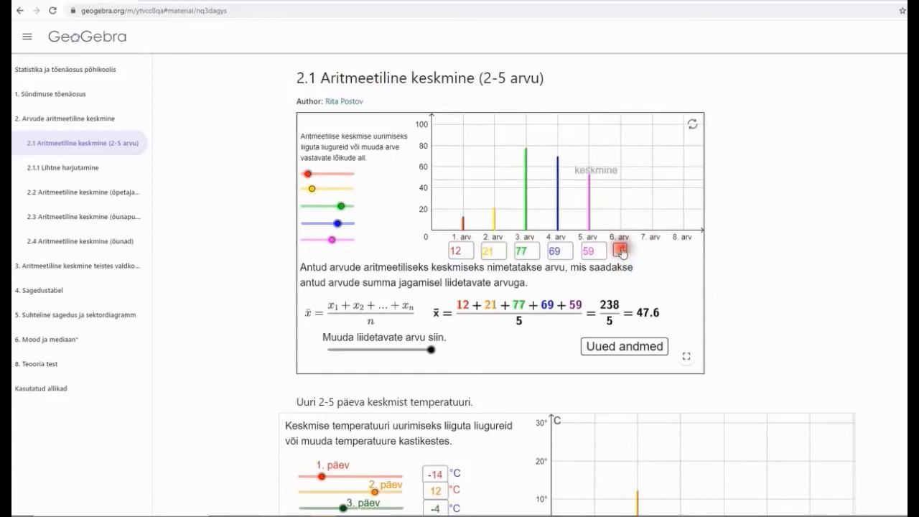
left_click(621, 250)
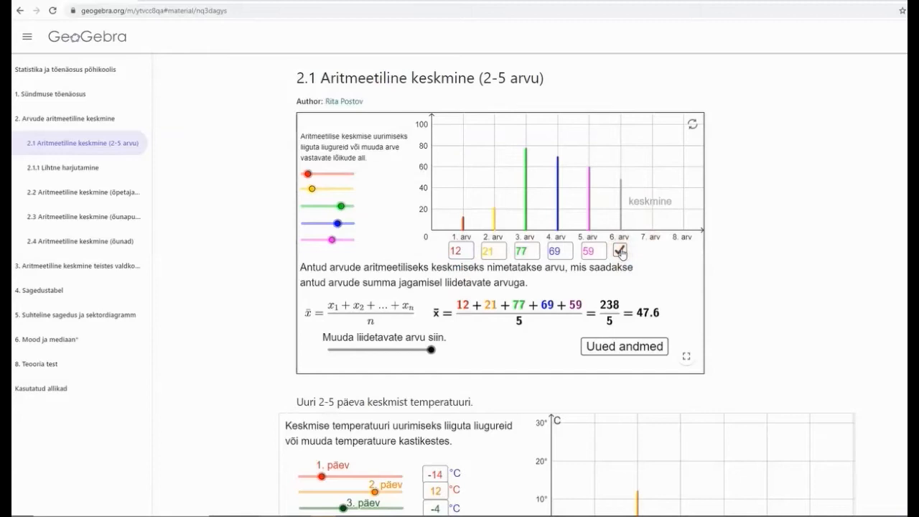
left_click(620, 250)
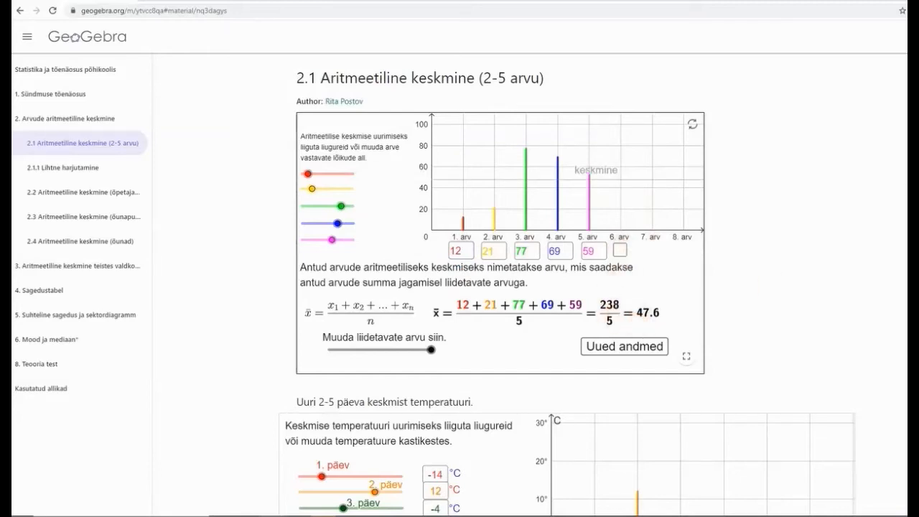
- Find the activity's creation guide below the temperature applet and open 2_1AritmeetilineKeskmine.pdf
scroll(567, 284, "down", 3)
scroll(697, 254, "down", 1)
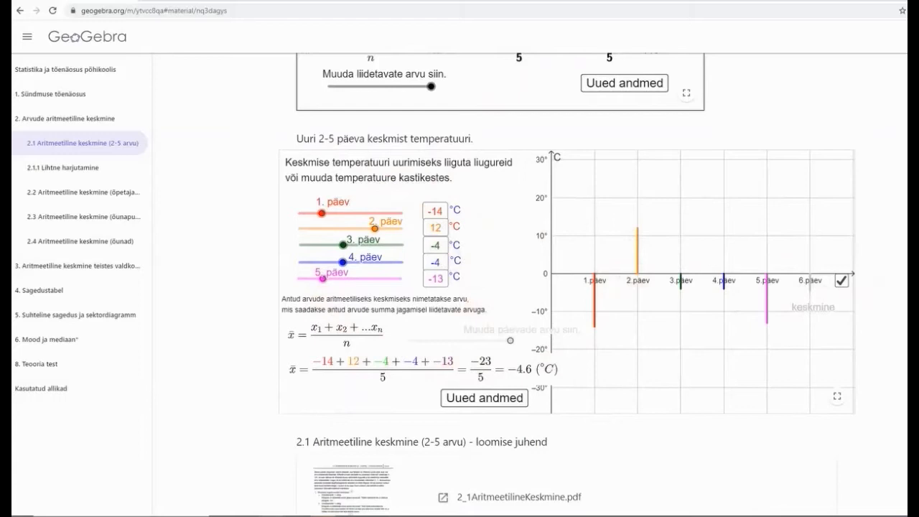
scroll(567, 287, "down", 2)
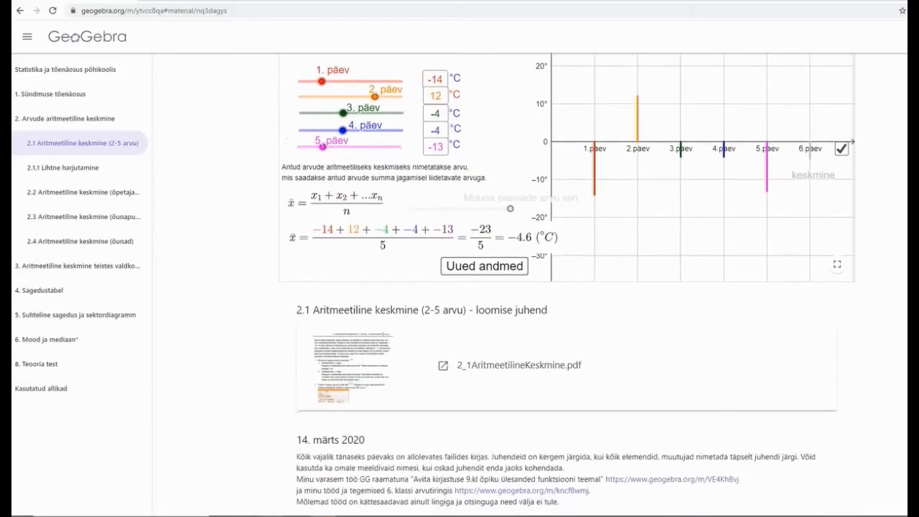
scroll(763, 328, "up", 1)
scroll(763, 328, "down", 1)
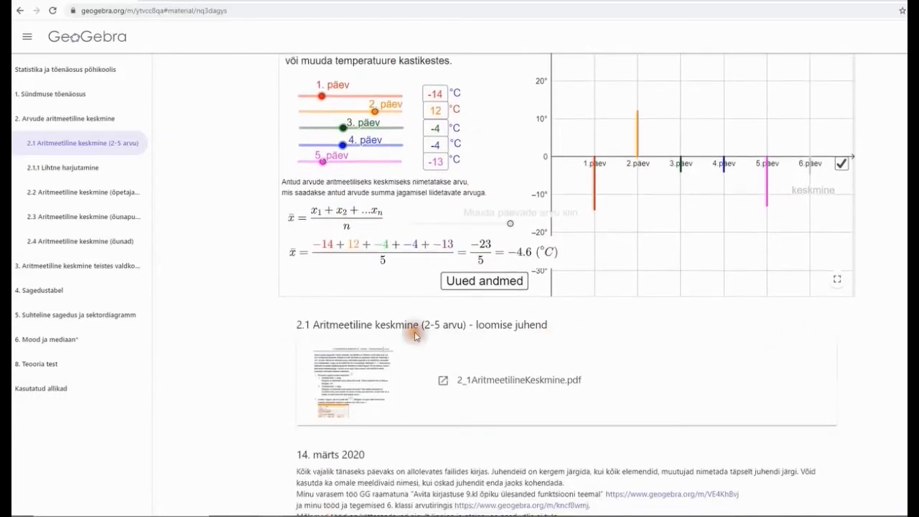
left_click(505, 385)
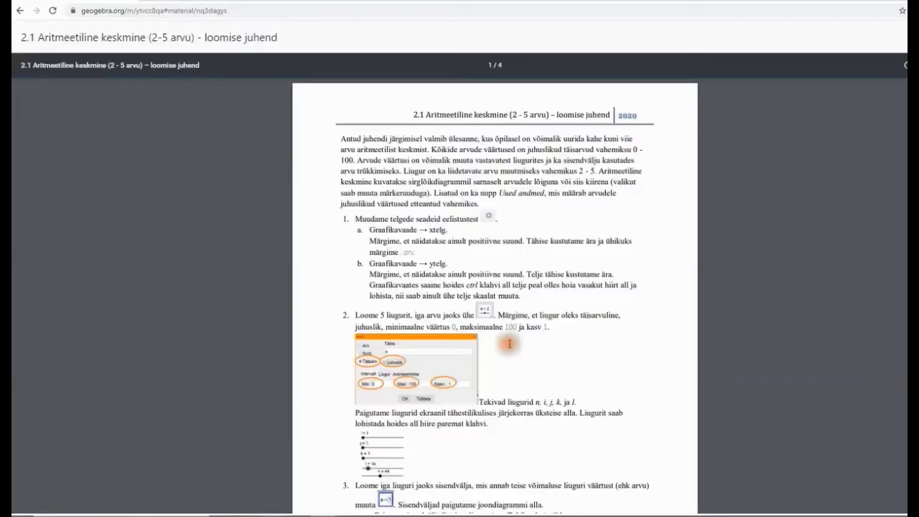
- Leave the guide, reopen the activity "2.1 Aritmeetiline keskmine (2-5 arvu)" and find its creation guide section again
left_click(20, 10)
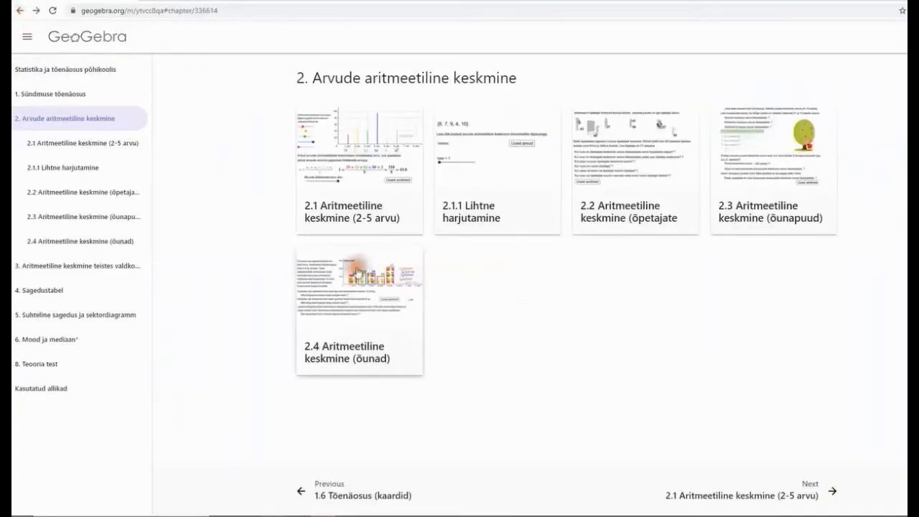
left_click(376, 203)
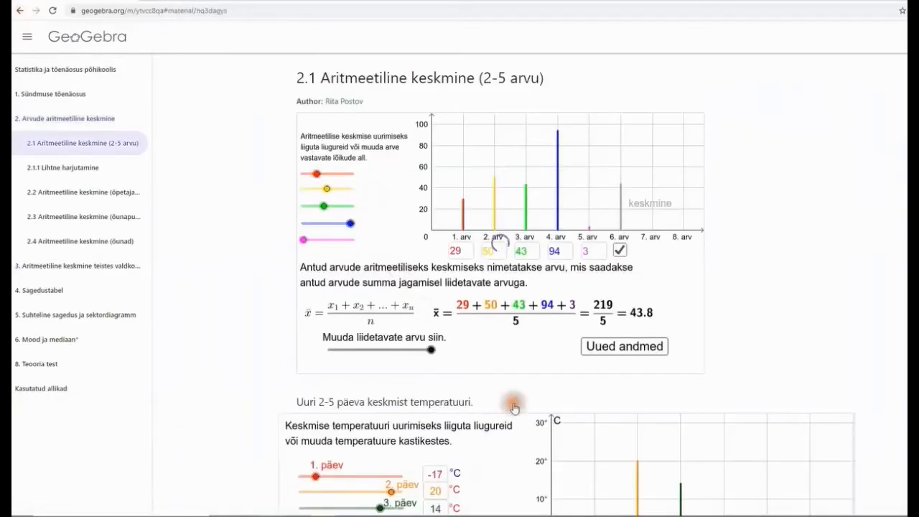
scroll(546, 429, "down", 6)
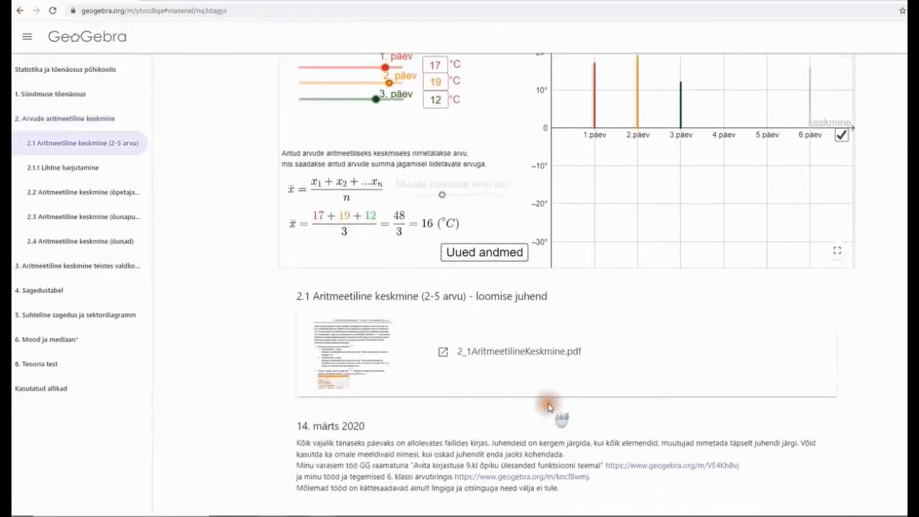
- Open 2_1AritmeetilineKeskmine.pdf in a separate browser tab, view it and return to the activity
right_click(529, 355)
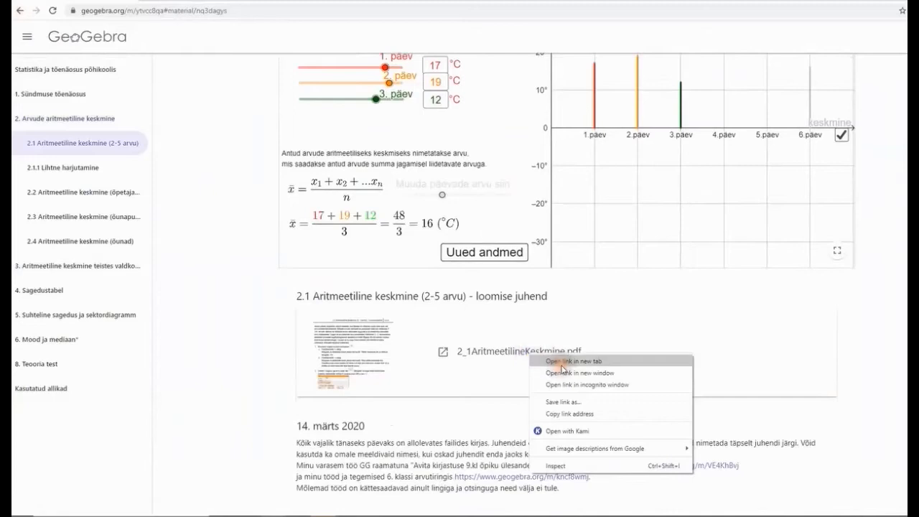
left_click(567, 364)
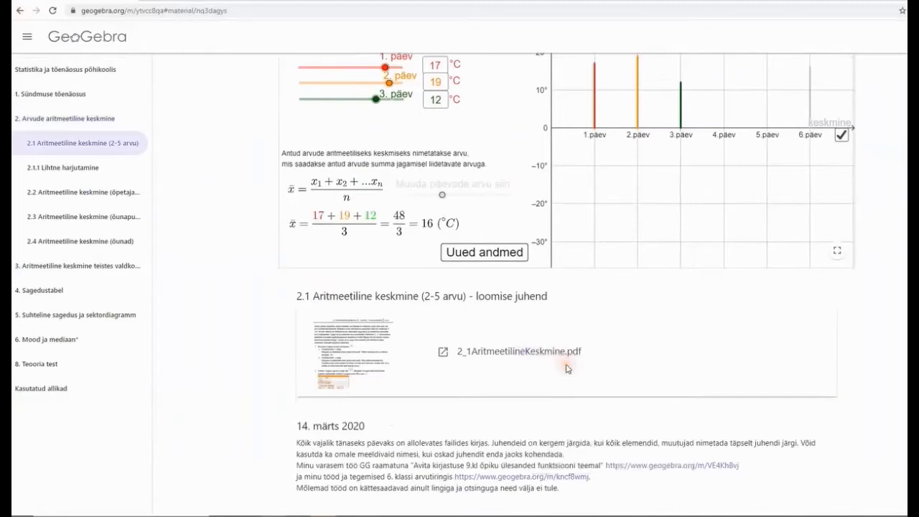
left_click(183, 1)
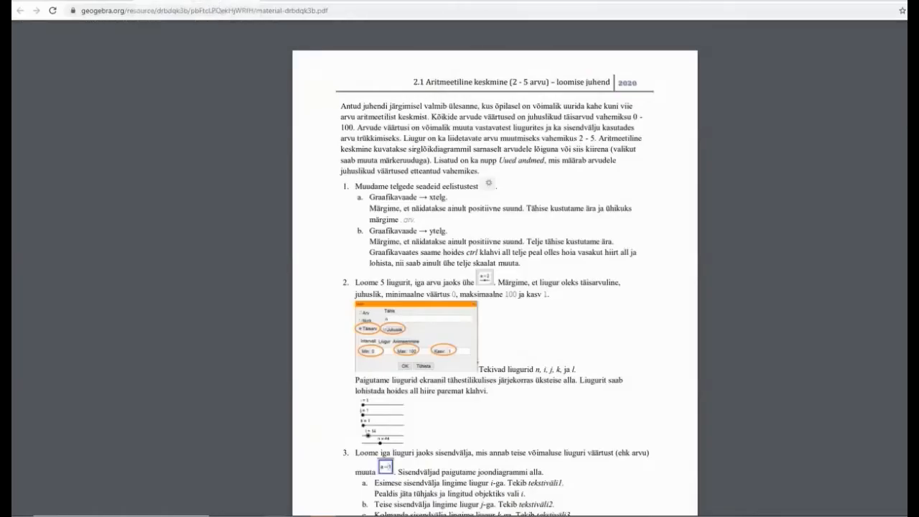
left_click(94, 2)
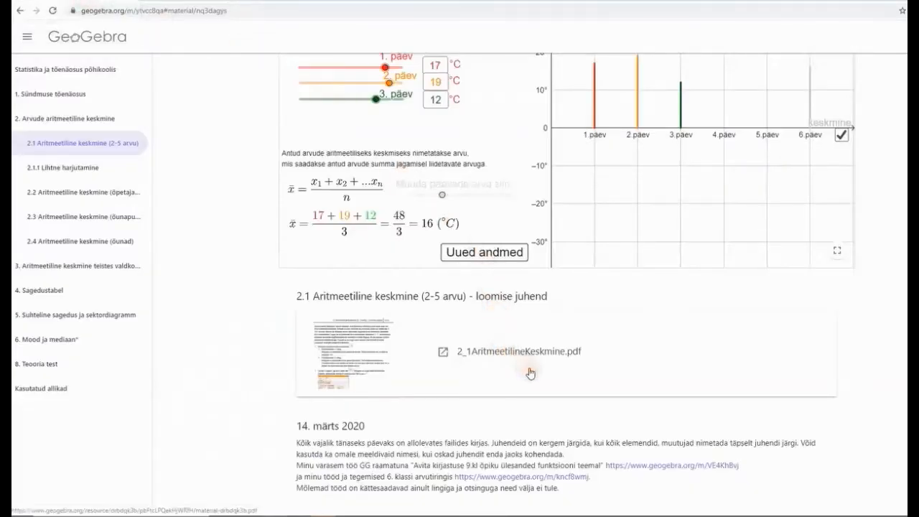
- Examine the "14. märts 2020" section and its training applet, and go to the answer field of the hundredths-precision exercise
scroll(529, 373, "down", 4)
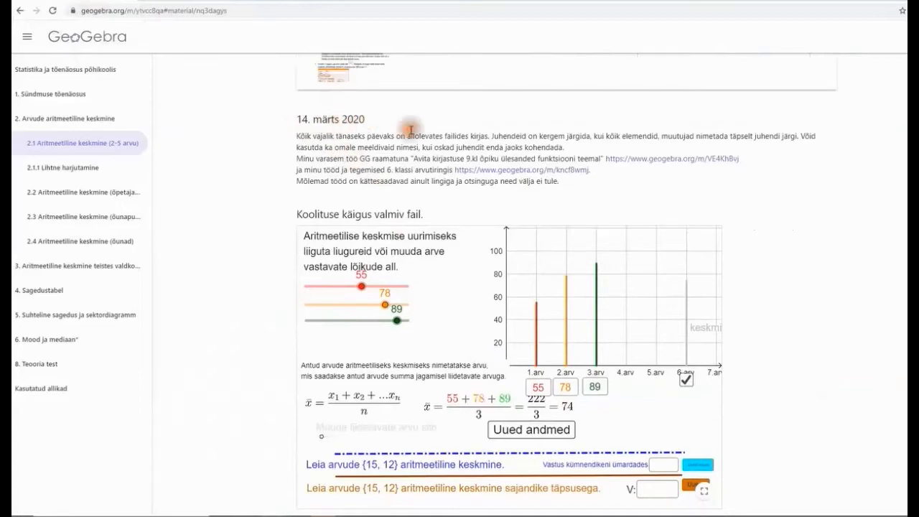
scroll(544, 352, "down", 1)
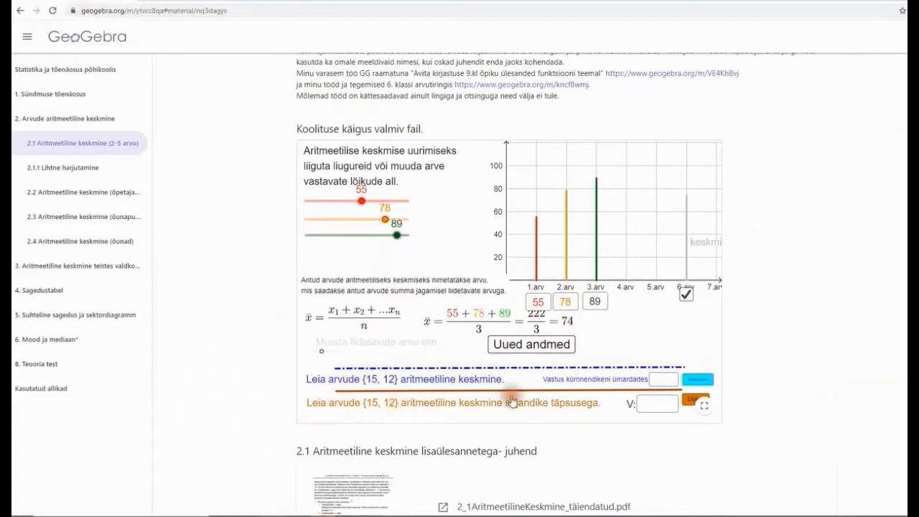
left_click(665, 407)
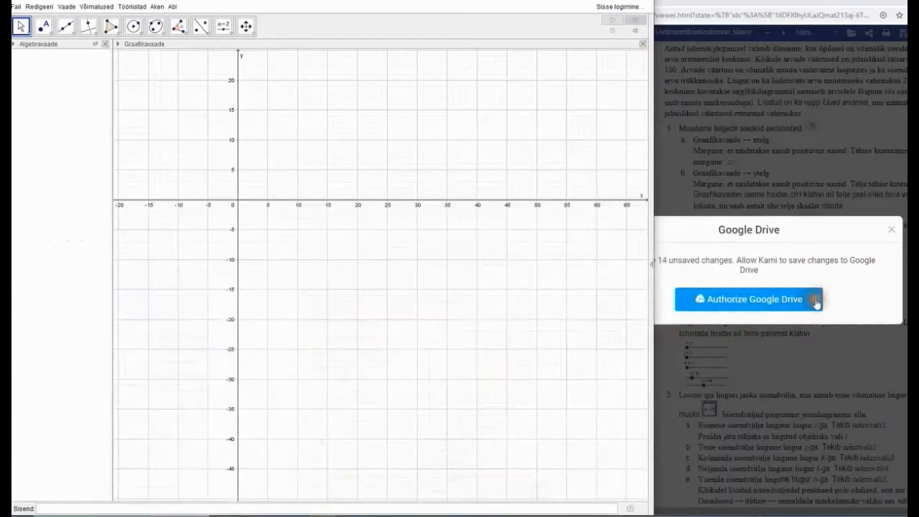
- Dismiss the Google Drive authorization request and highlight all of step 1, the axis settings, in yellow in the Kami guide
left_click(890, 229)
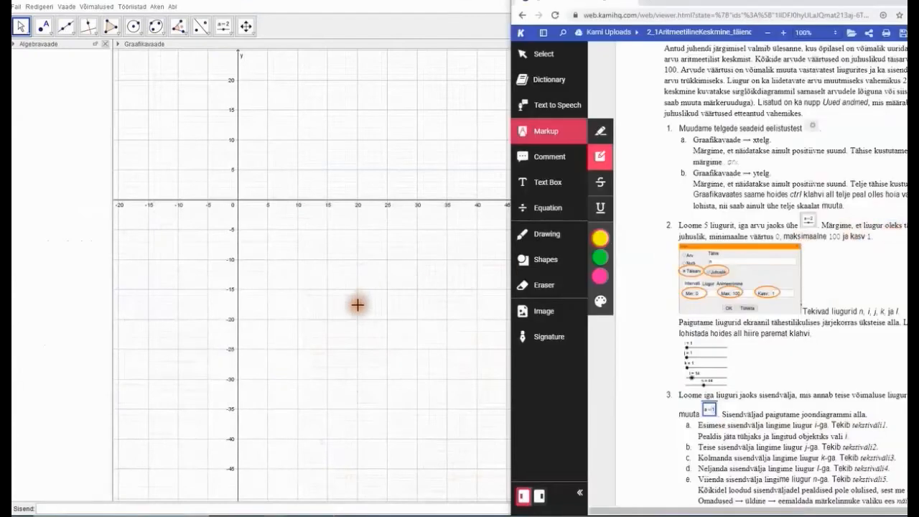
left_click(346, 282)
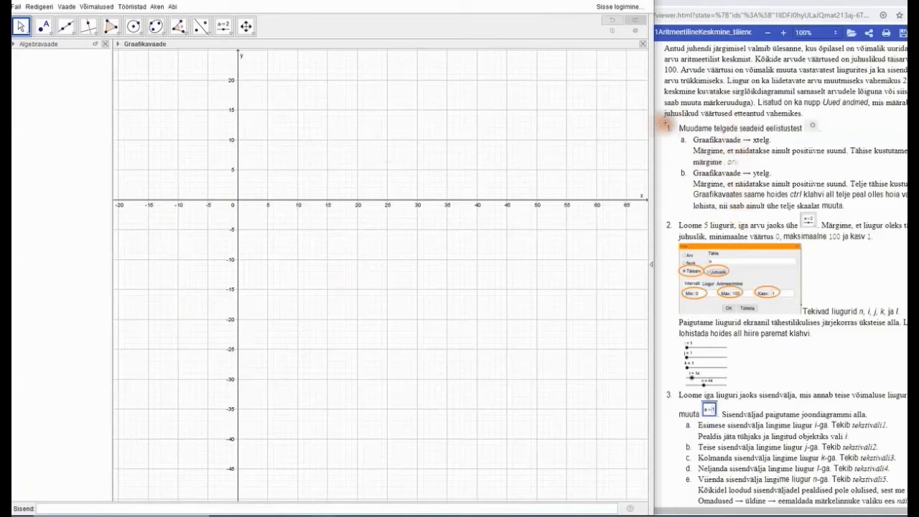
left_click_drag(665, 120, 905, 216)
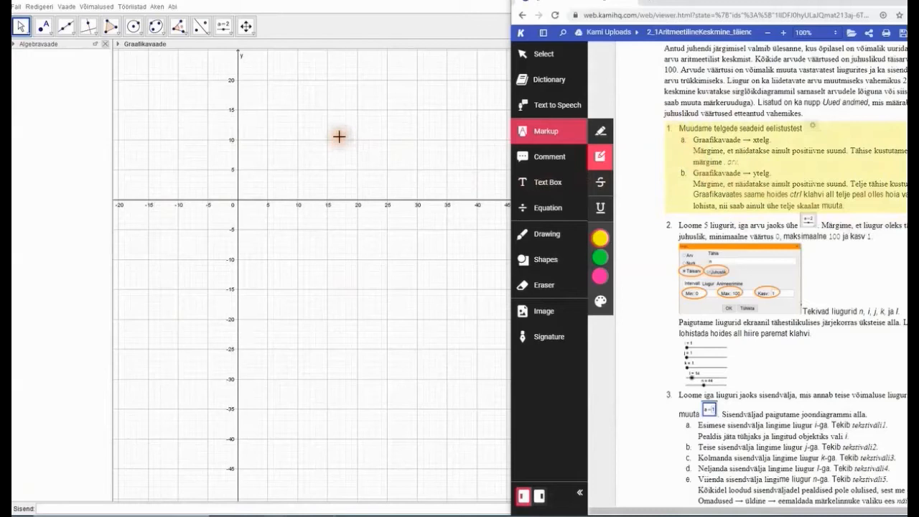
- In the graphics view settings, show only the positive direction of both axes, remove their labels and set the x-axis unit to ".arv"
left_click(315, 135)
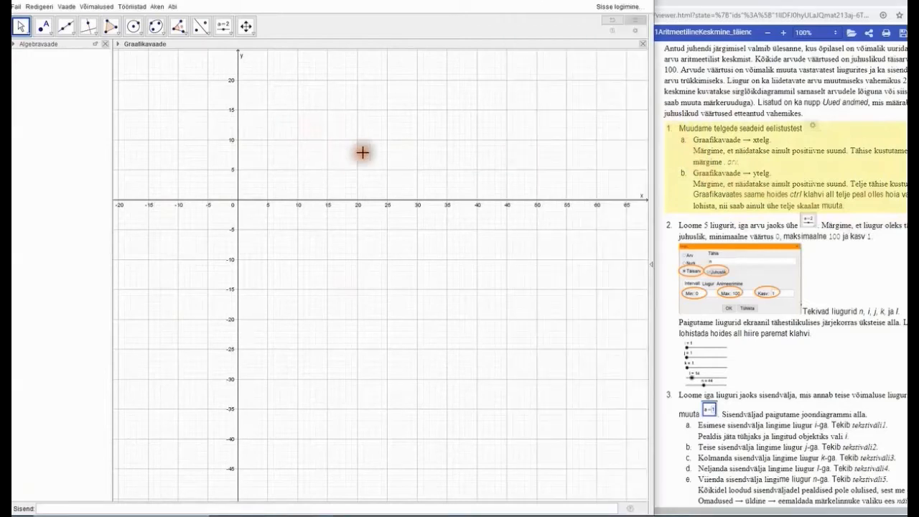
right_click(309, 121)
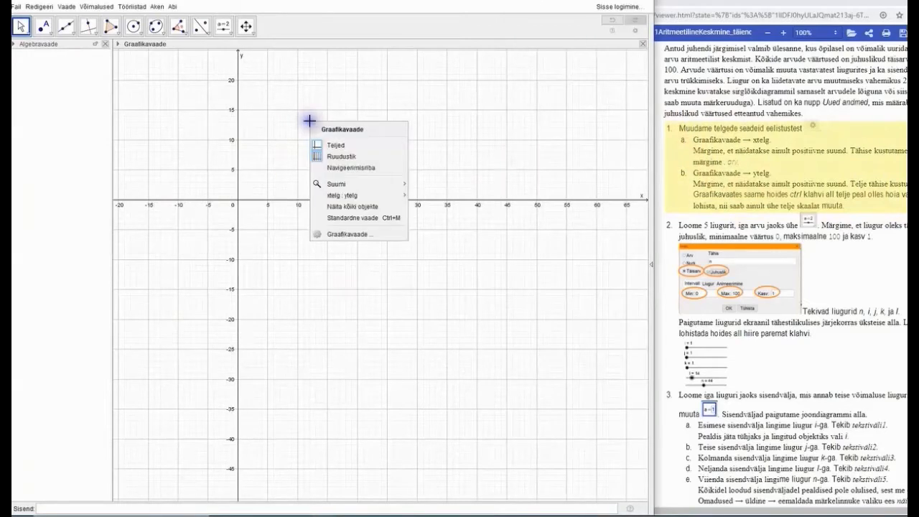
left_click(340, 235)
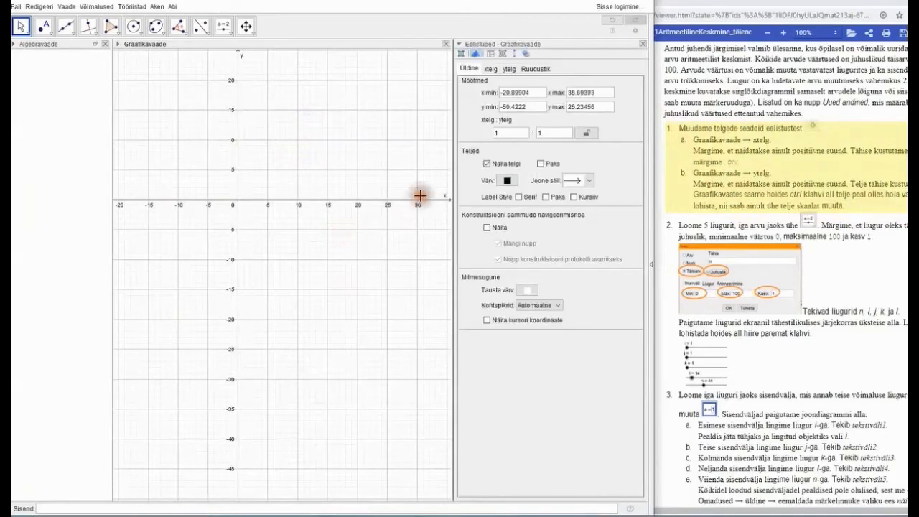
left_click(490, 69)
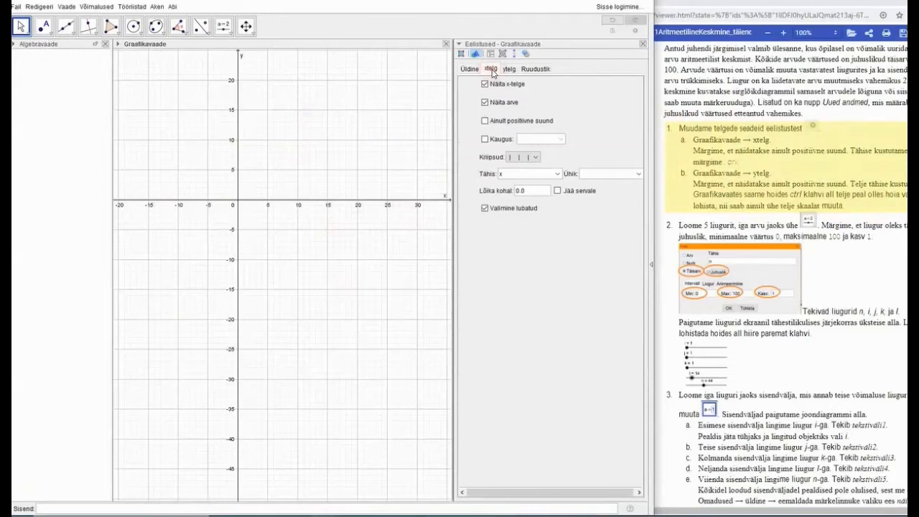
left_click(486, 121)
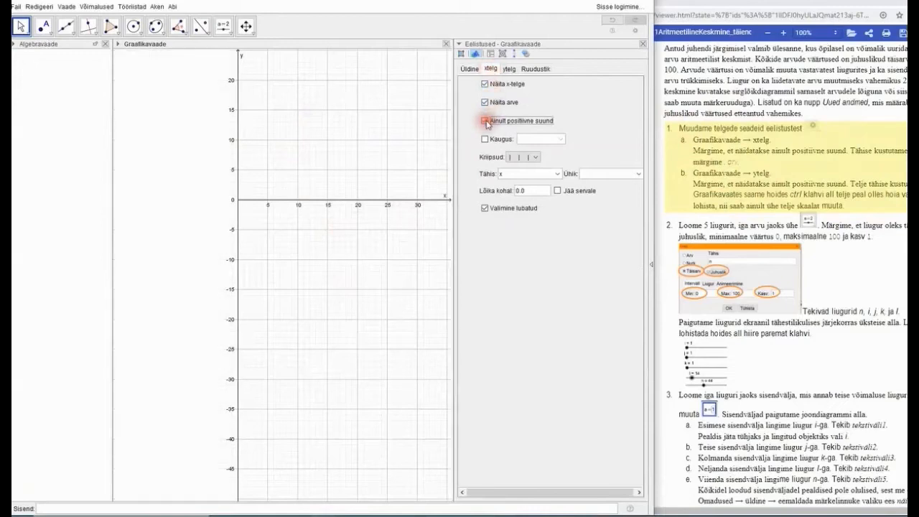
left_click(507, 173)
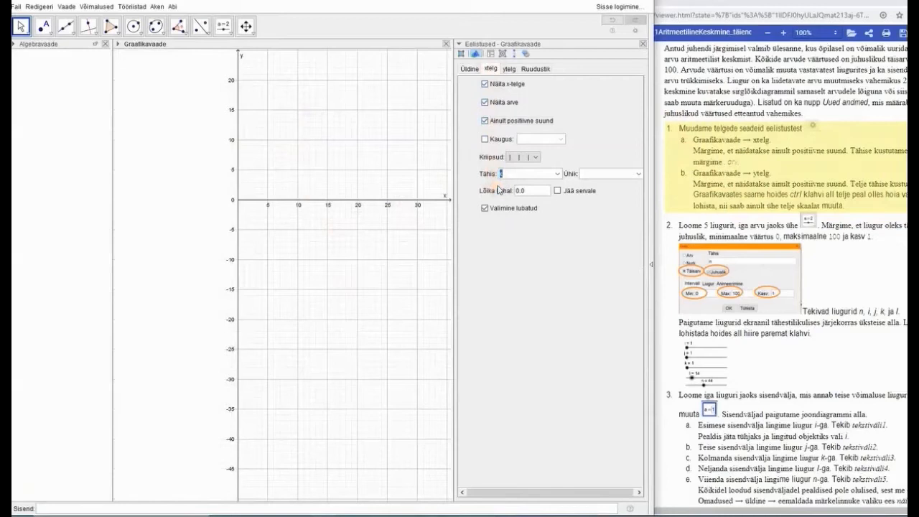
key("BackSpace")
key("Return")
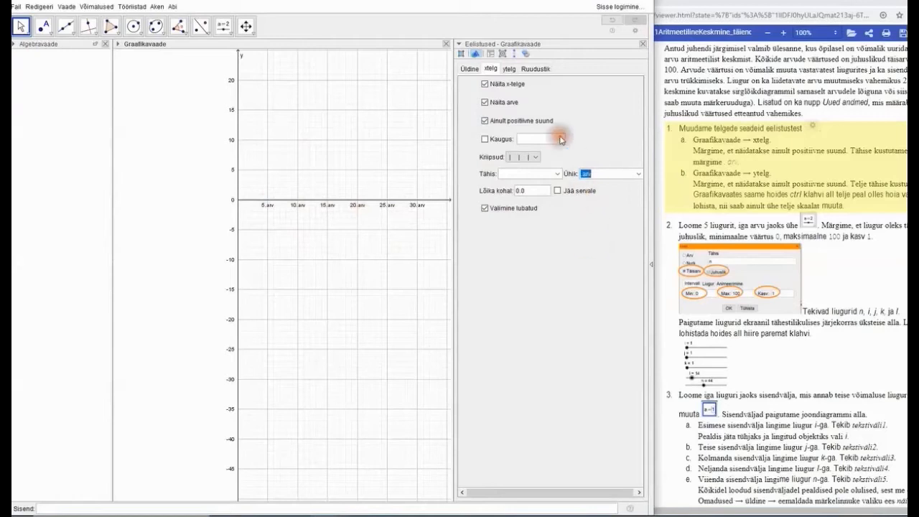
left_click(508, 69)
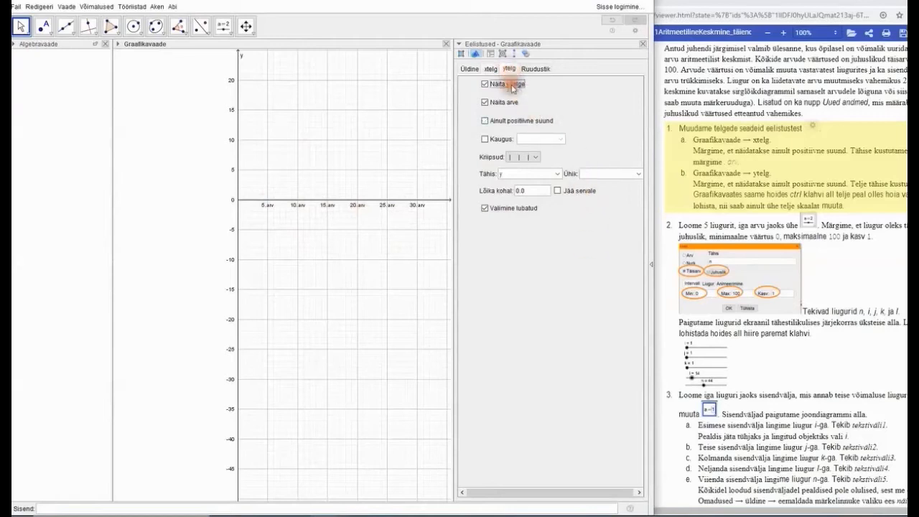
left_click(484, 122)
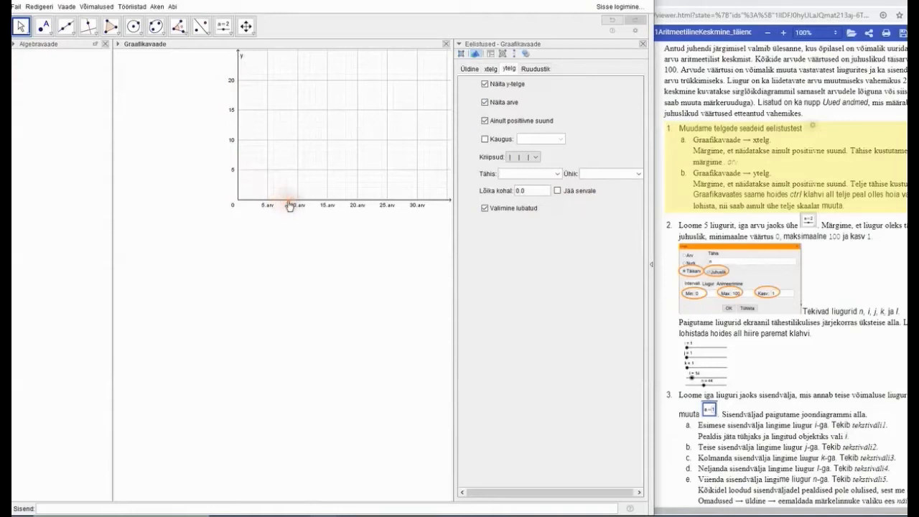
- Rescale the axes in the graphics view so the x-axis reaches about 6 and the y-axis about 109
left_click_drag(290, 206, 398, 202)
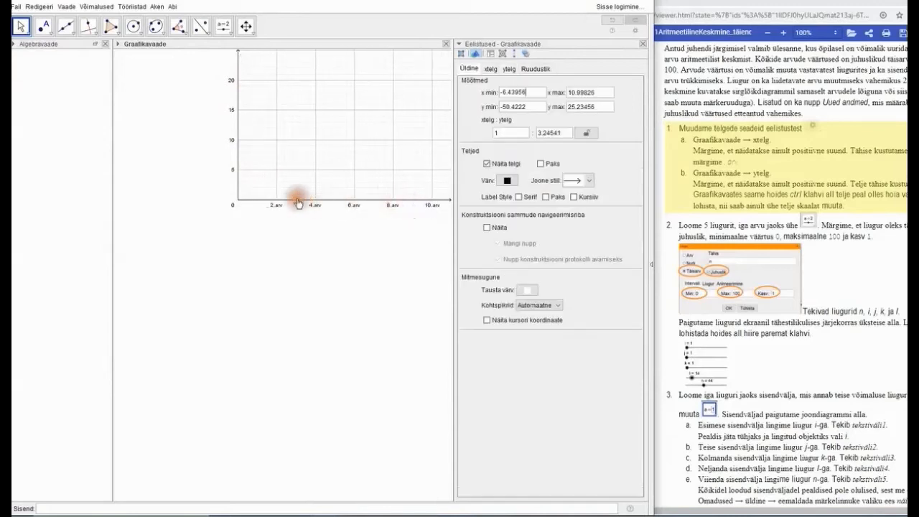
left_click_drag(293, 201, 351, 199)
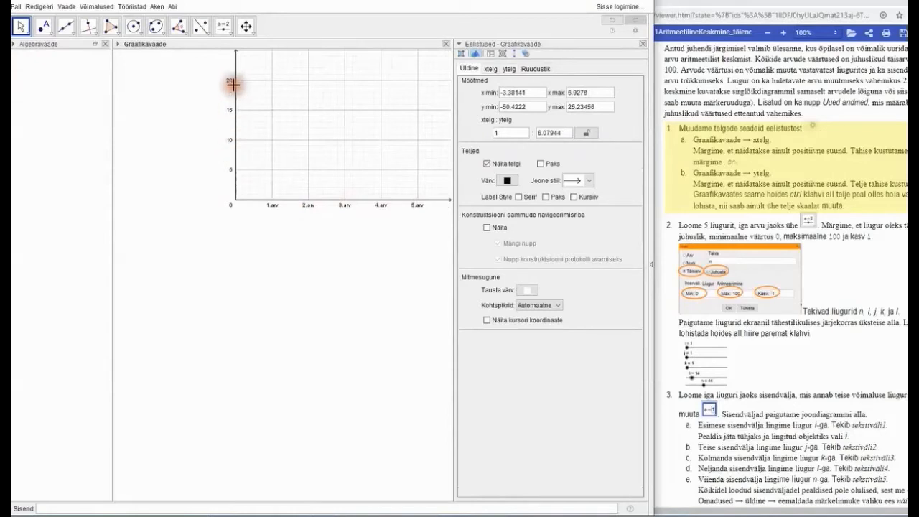
left_click_drag(234, 71, 236, 169)
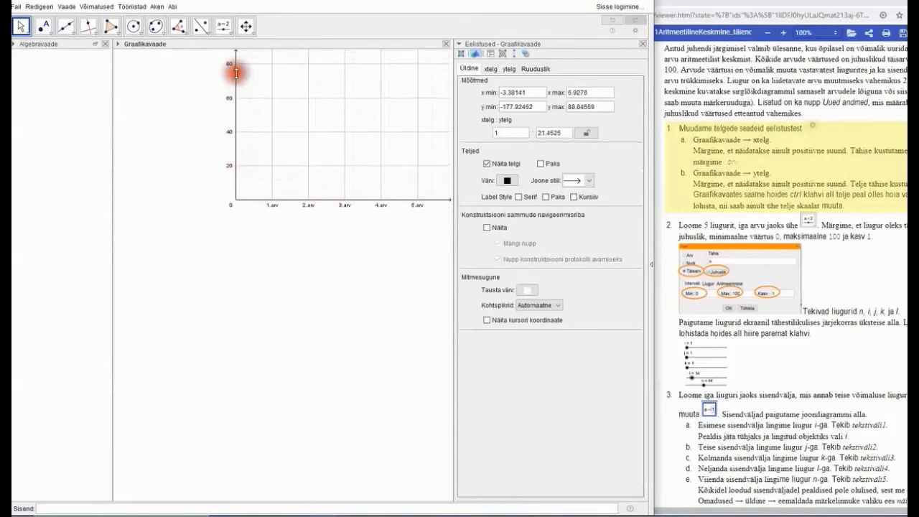
left_click(236, 73)
mouse_move(236, 77)
left_mouse_down()
mouse_move(234, 103)
mouse_move(234, 94)
left_mouse_up()
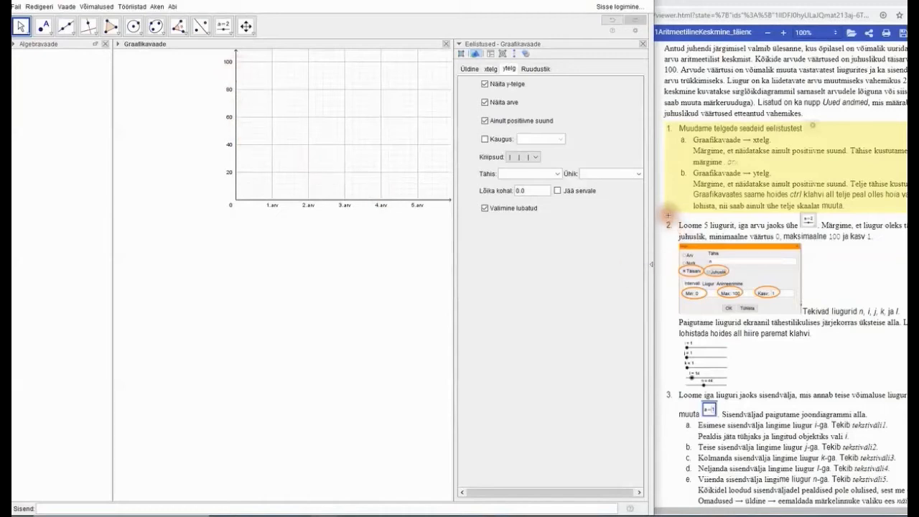
- Highlight step 2 of the Kami guide in yellow and create a random integer slider from 0 to 100, increment 1, beside the y-axis in GeoGebra
left_click_drag(667, 217, 890, 388)
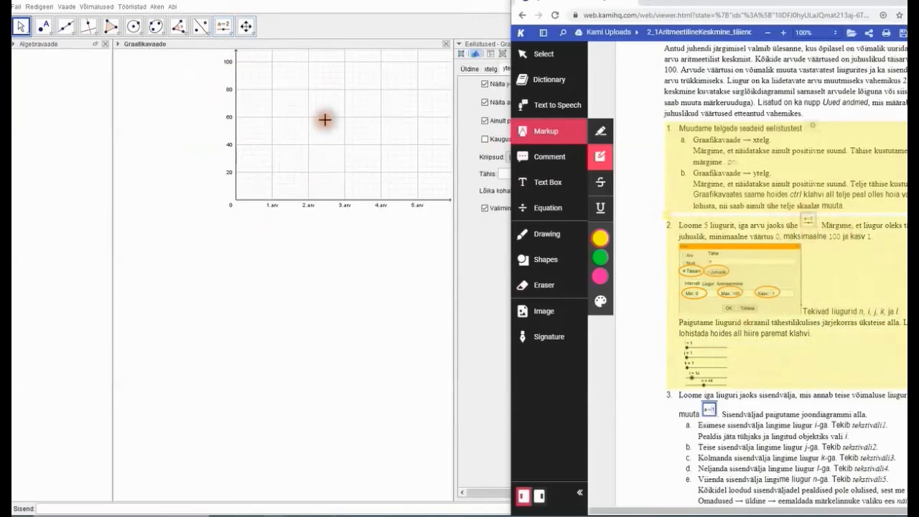
left_click(223, 27)
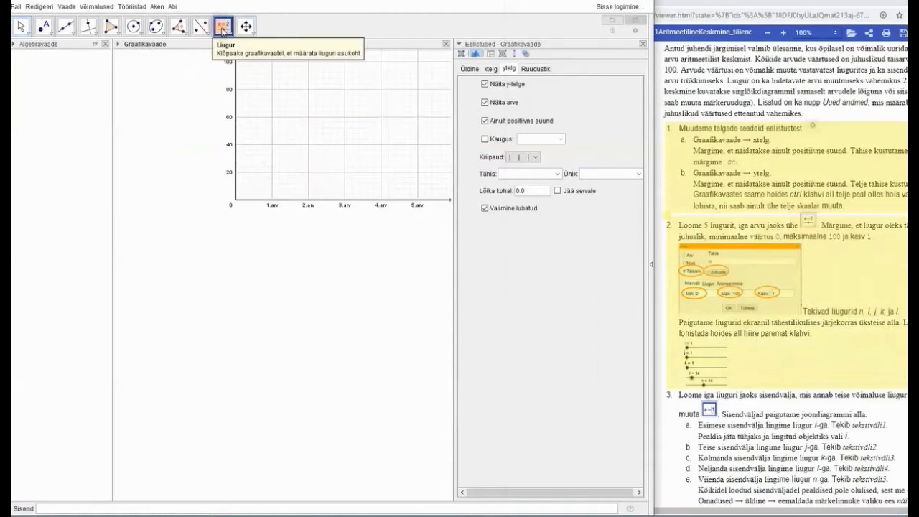
left_click(222, 27)
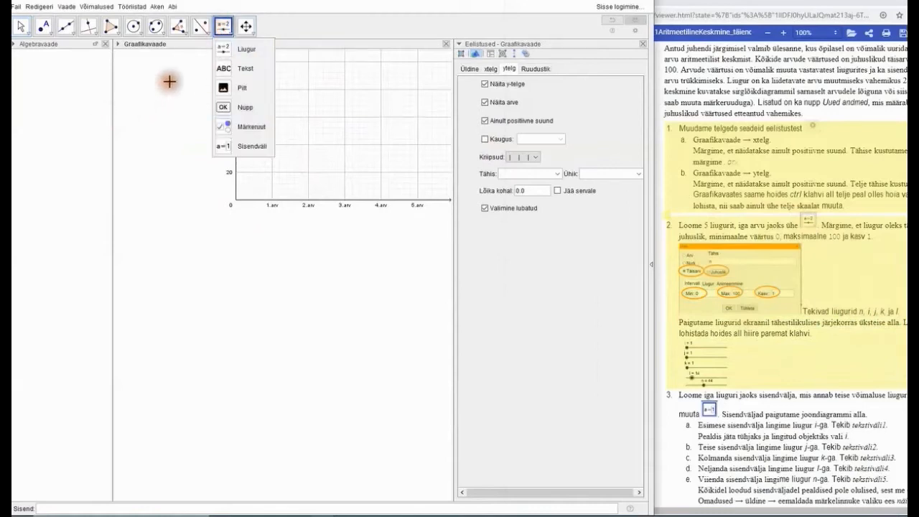
left_click(223, 26)
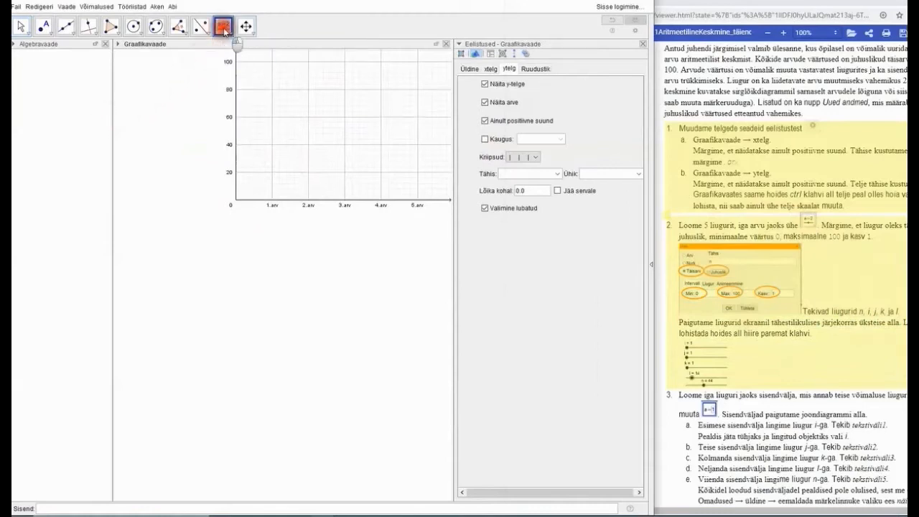
left_click(120, 114)
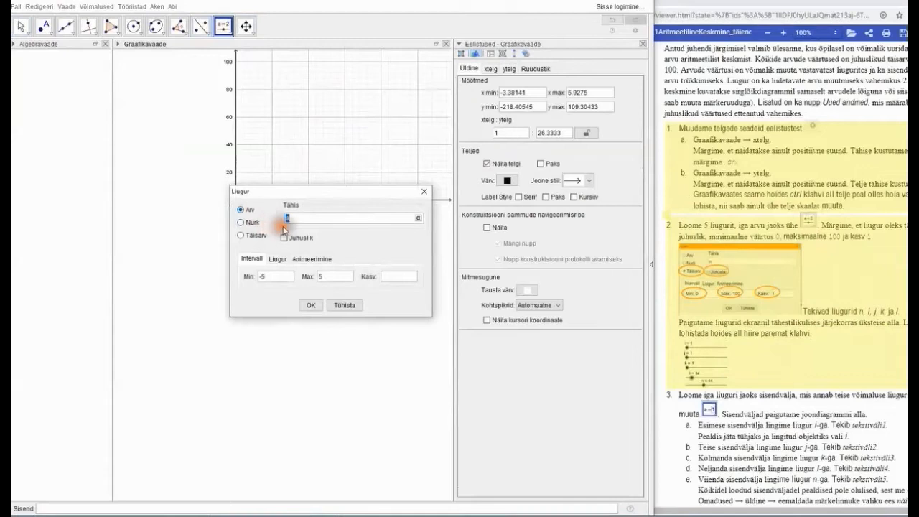
left_click(241, 236)
left_click(283, 238)
left_click(272, 278)
type("0")
left_click_drag(321, 276, 309, 280)
type("100")
left_click(388, 280)
left_click(308, 305)
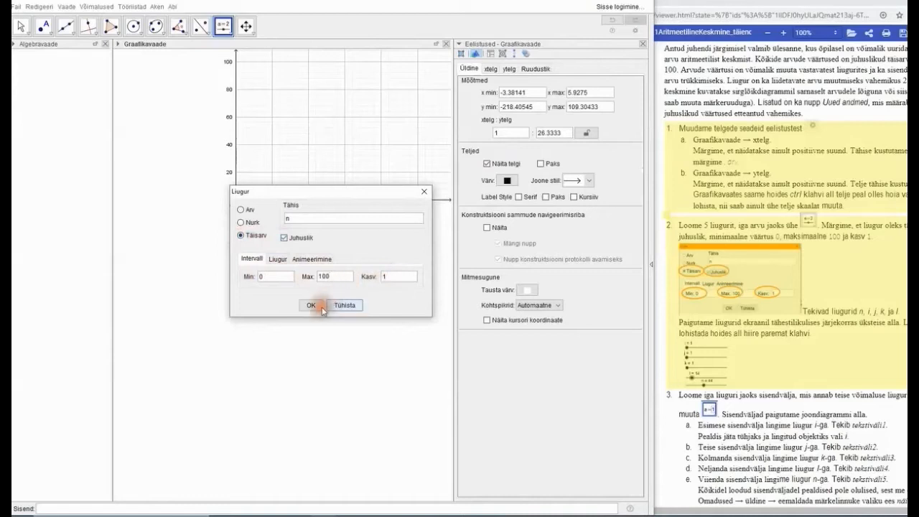
- Add a second random integer slider from 0 to 100 with increment 1 directly below slider n
left_click(119, 129)
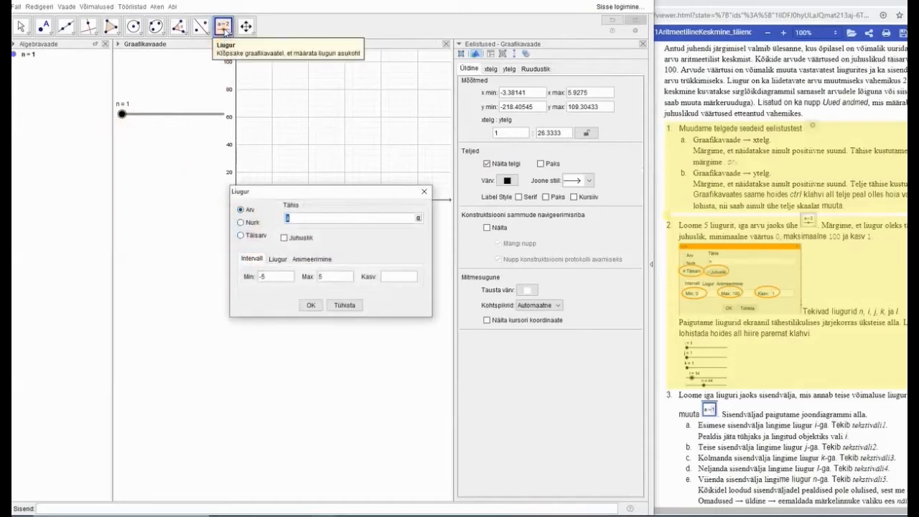
left_click(240, 235)
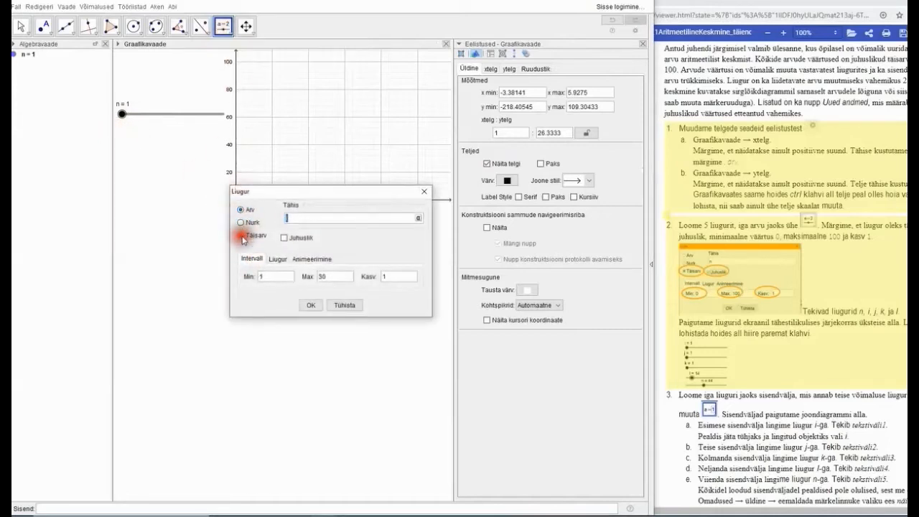
left_click(284, 238)
left_click(263, 279)
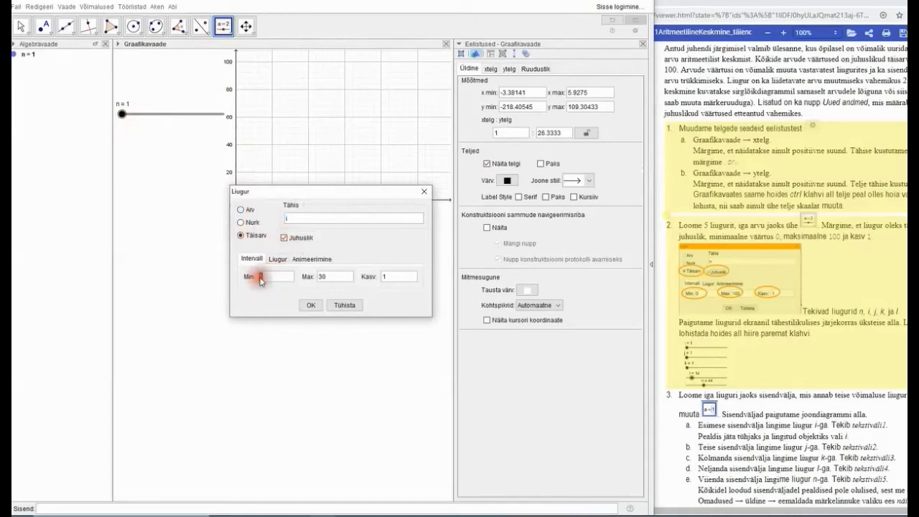
type("0")
left_click(313, 278)
type("100")
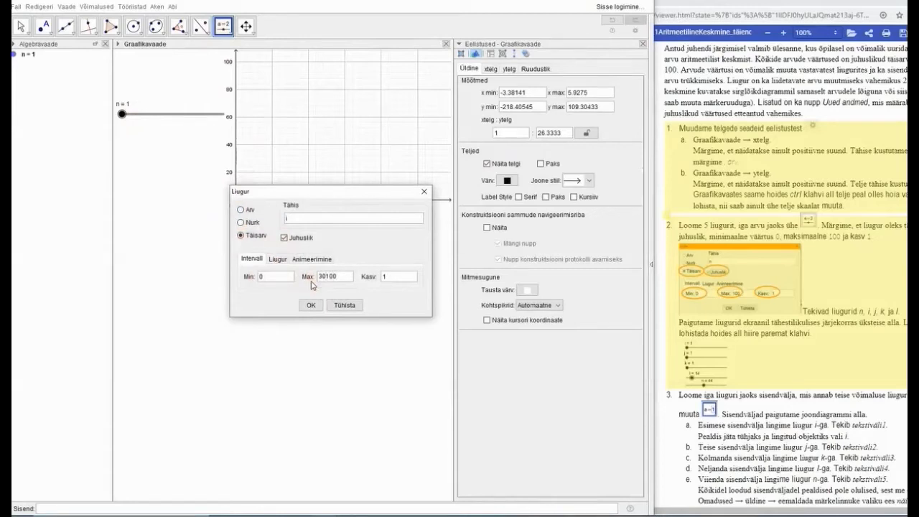
left_click(309, 305)
- Add a third random integer slider from 0 to 100 with increment 1 below slider i
left_click(121, 147)
left_click(241, 235)
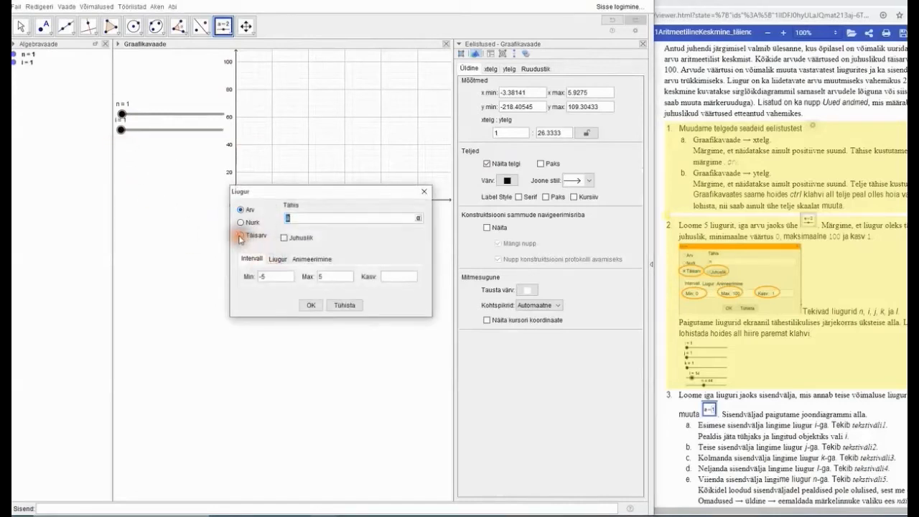
left_click(284, 240)
type("0")
left_click(327, 278)
left_click(311, 304)
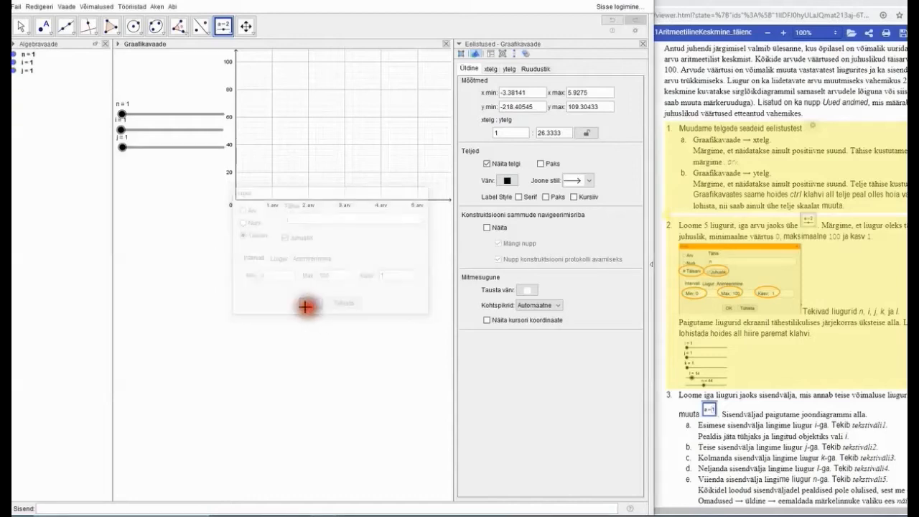
- Add a fourth random integer slider from 0 to 100 with increment 1 below slider j
left_click(125, 167)
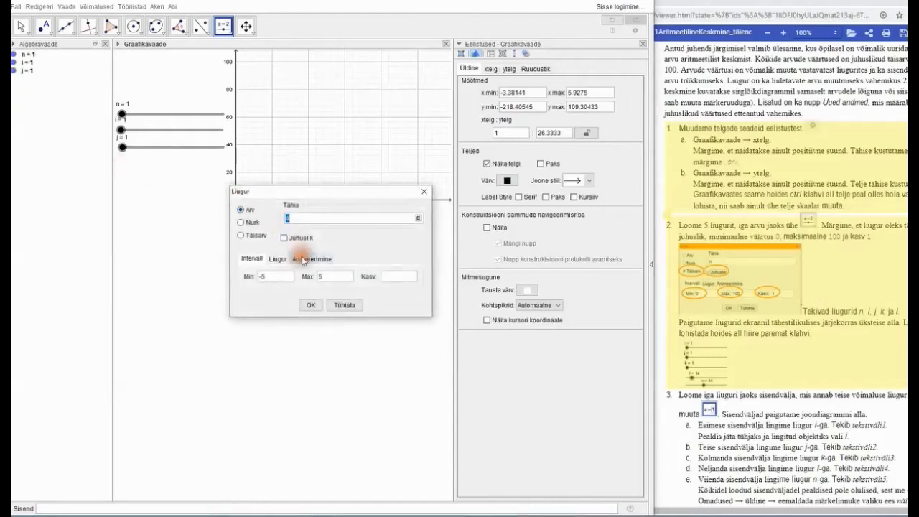
left_click(241, 237)
left_click(284, 237)
left_click(277, 276)
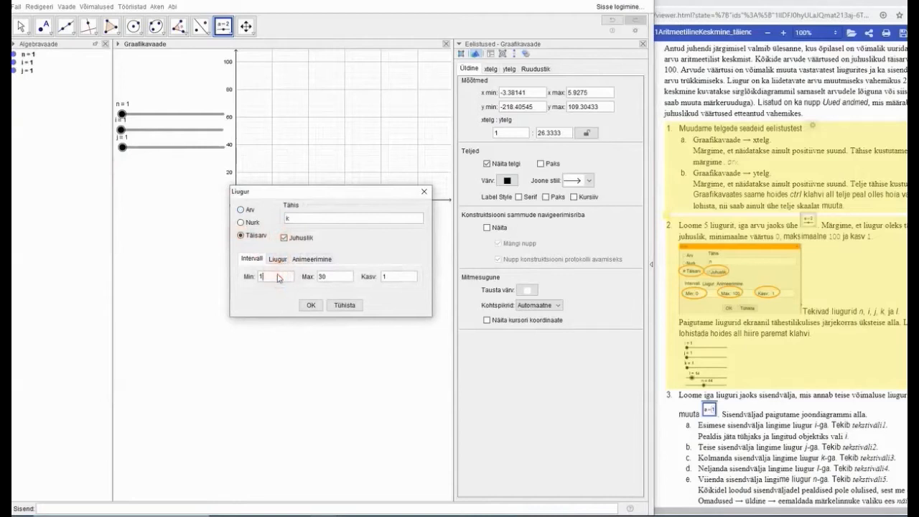
type("0")
left_click(327, 276)
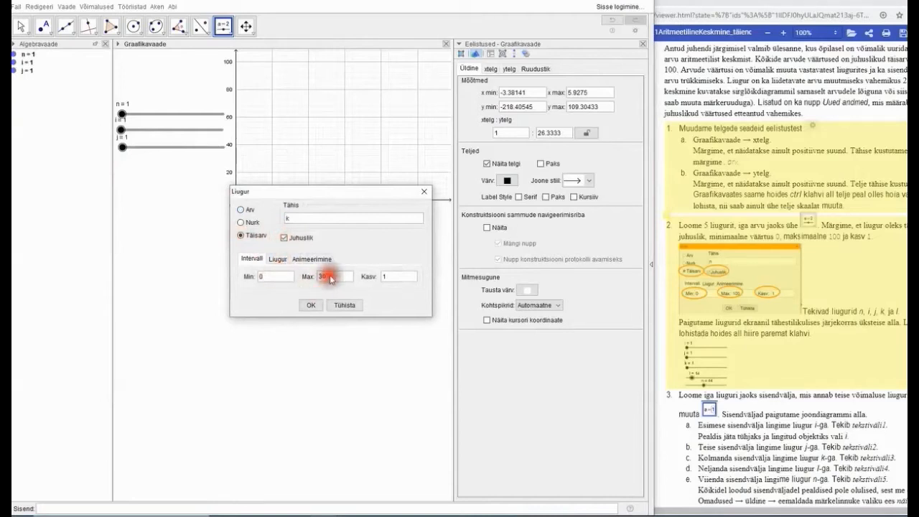
type("109.30")
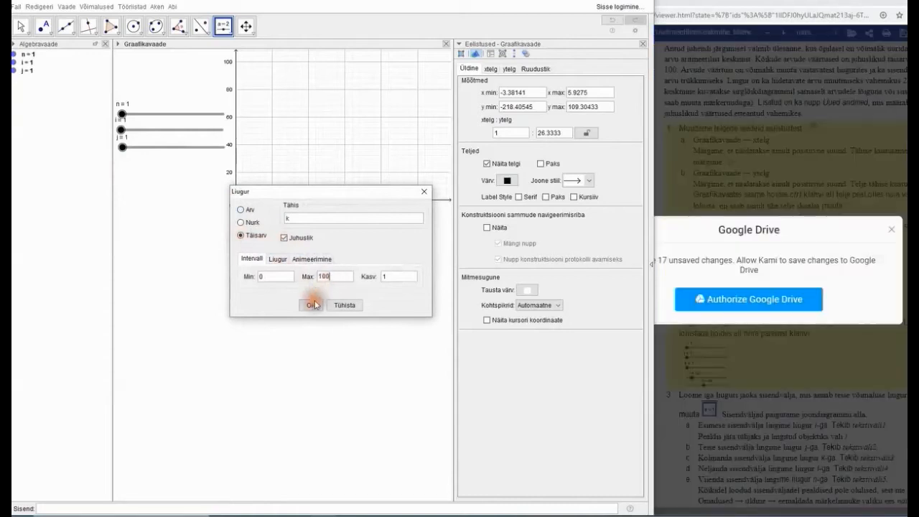
left_click(311, 305)
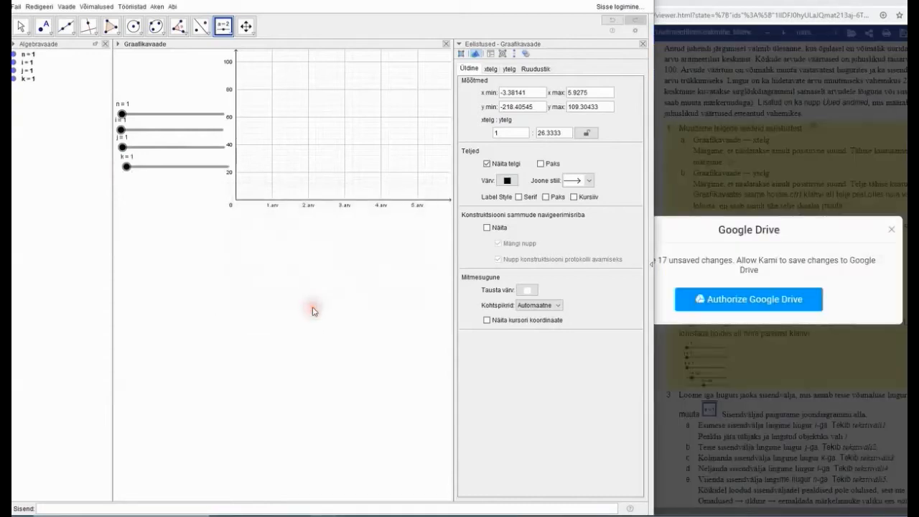
- Add a fifth random integer slider from 0 to 100 below slider k, and dismiss Kami's Google Drive authorization request
left_click(124, 188)
left_click(242, 235)
left_click(284, 237)
left_click(280, 279)
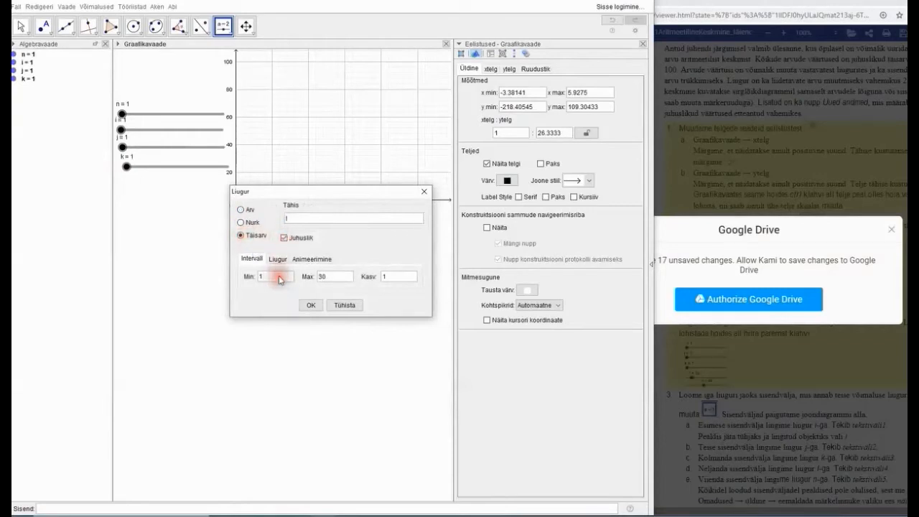
type("0")
left_click(321, 277)
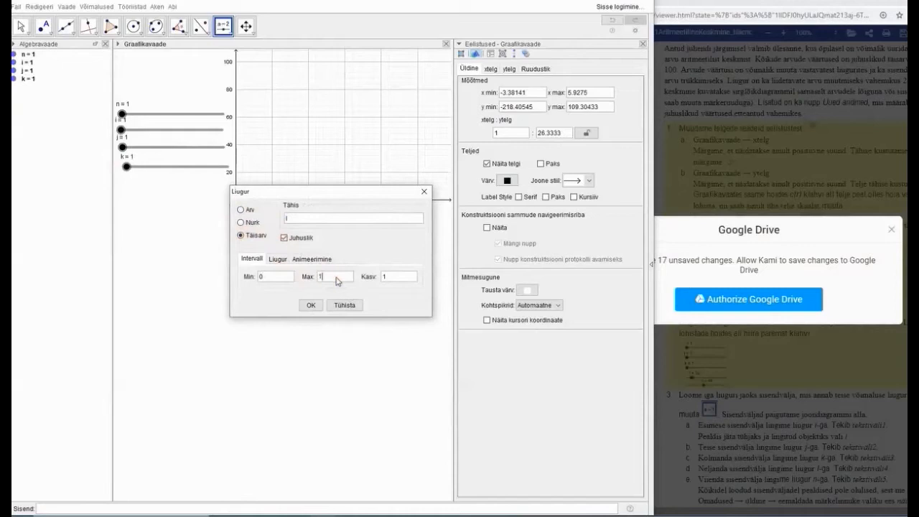
type("100")
left_click(310, 304)
left_click(306, 304)
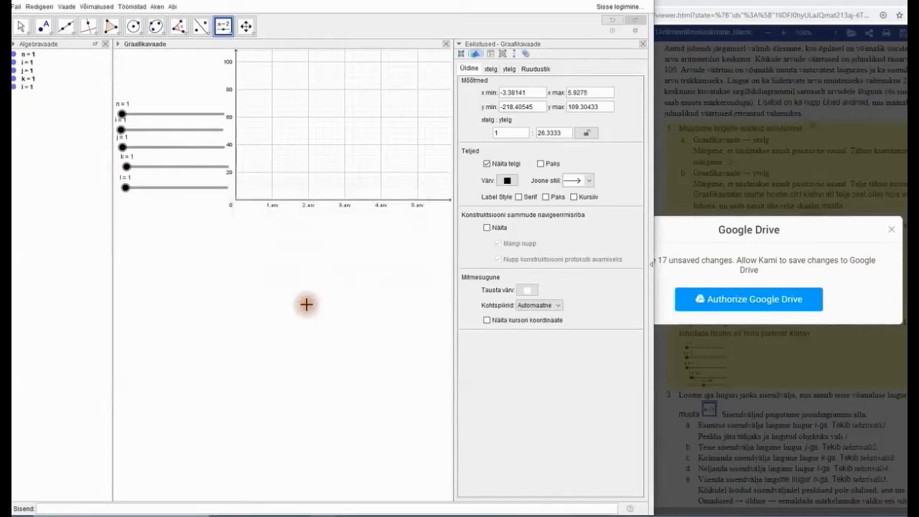
left_click(892, 230)
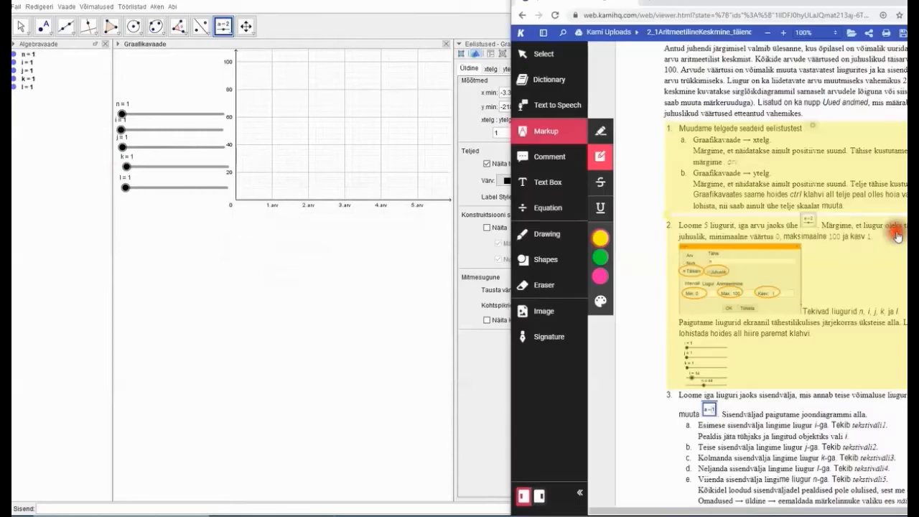
left_click(273, 270)
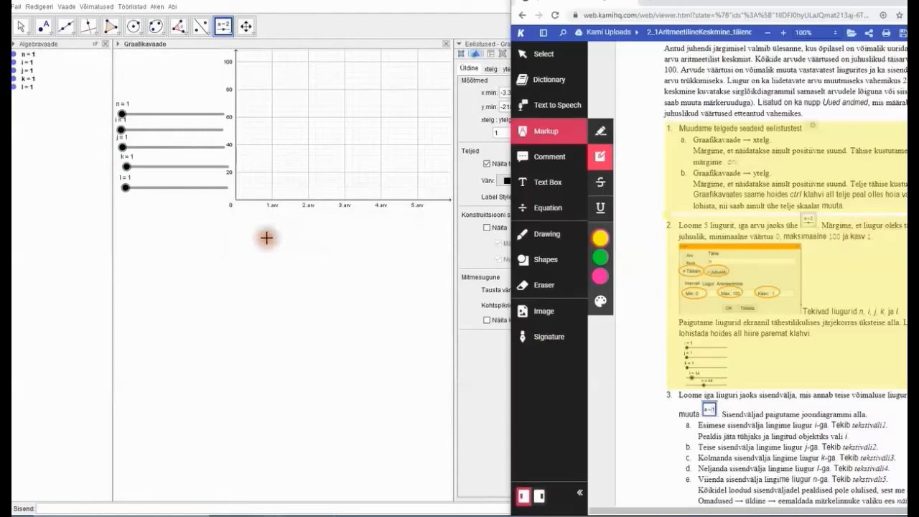
- Set the slider width (Laius) of slider n to 100 px in its properties
left_click(22, 27)
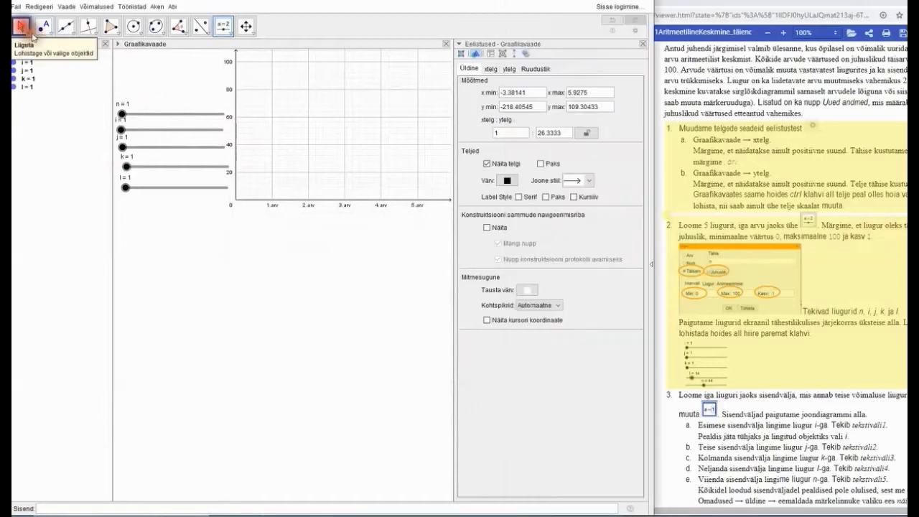
left_click(163, 115)
mouse_move(164, 113)
left_mouse_down()
mouse_move(158, 103)
mouse_move(159, 115)
left_mouse_up()
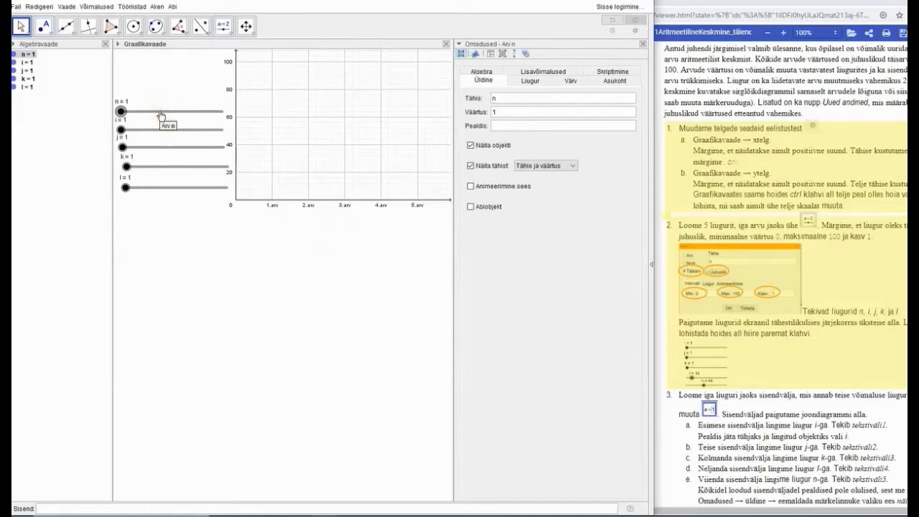
right_click(161, 115)
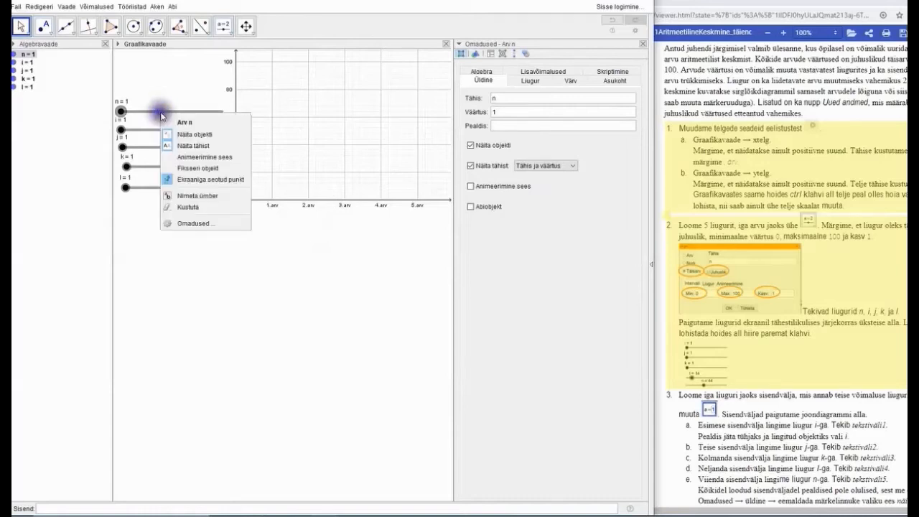
left_click(194, 224)
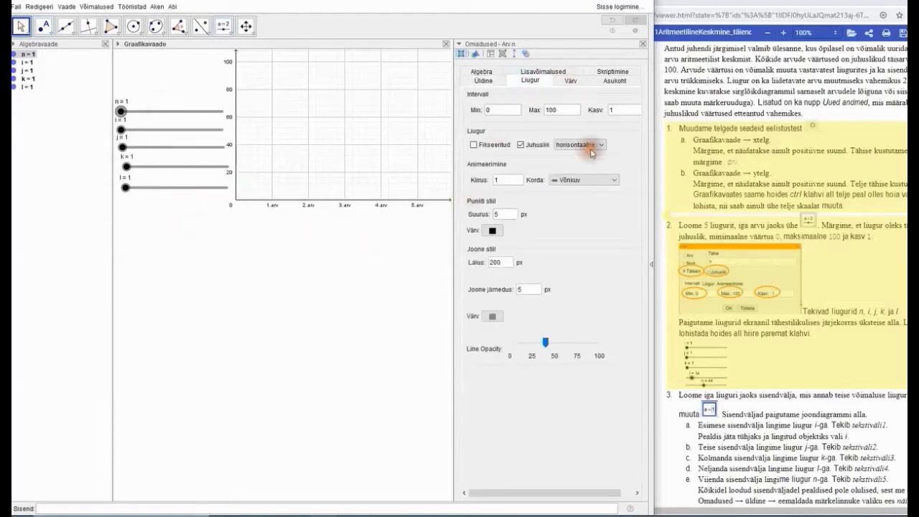
left_click(500, 216)
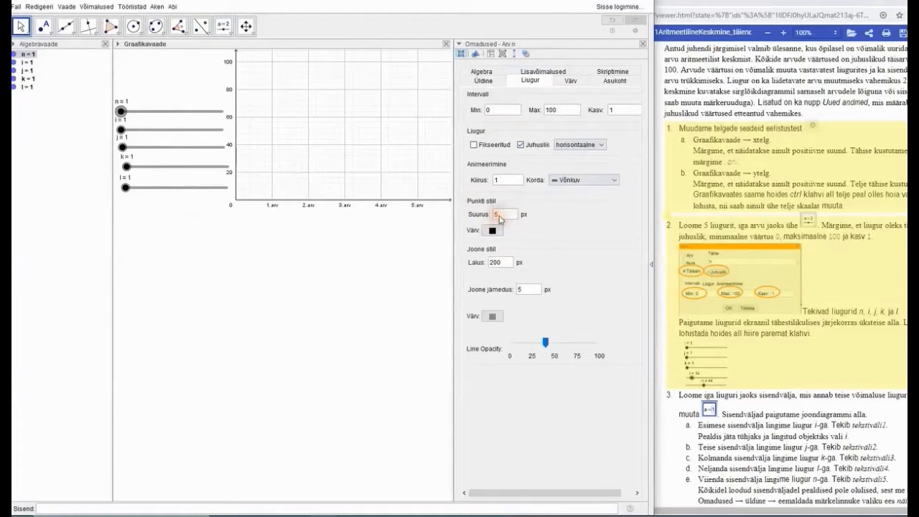
left_click(500, 263)
left_click_drag(500, 267, 482, 269)
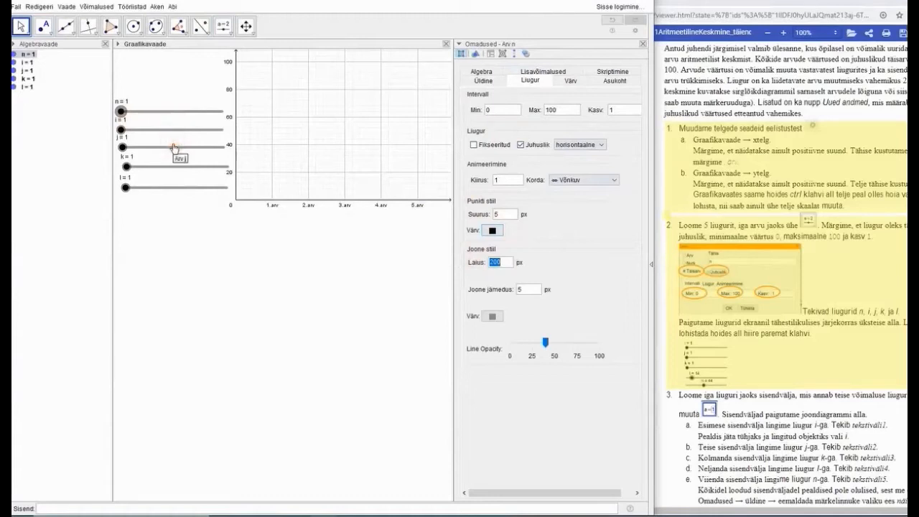
type("100")
key("Return")
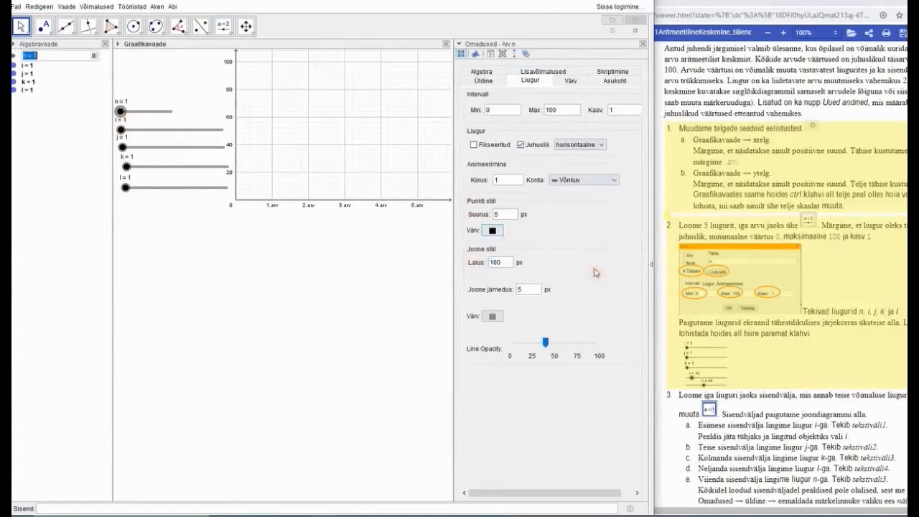
- Select all five sliders n, i, j, k and l together and set their width to 100 px
left_click(173, 134)
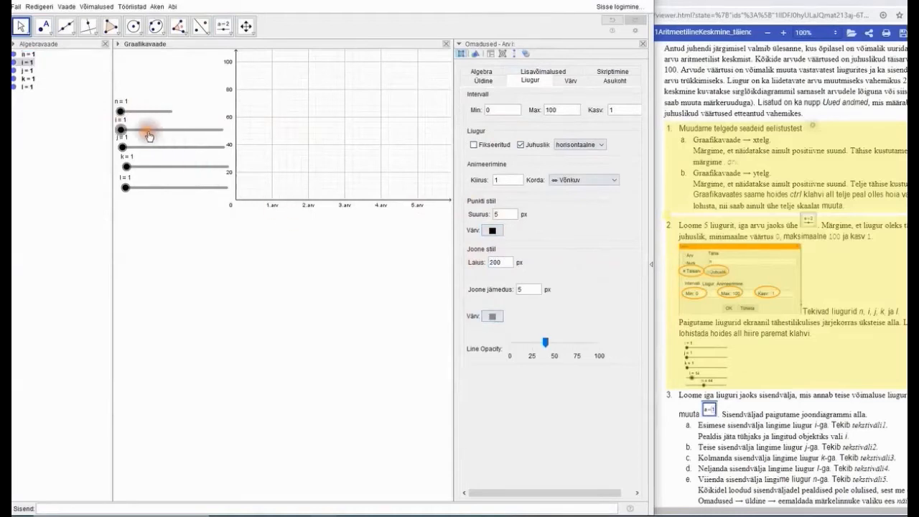
left_click(27, 55)
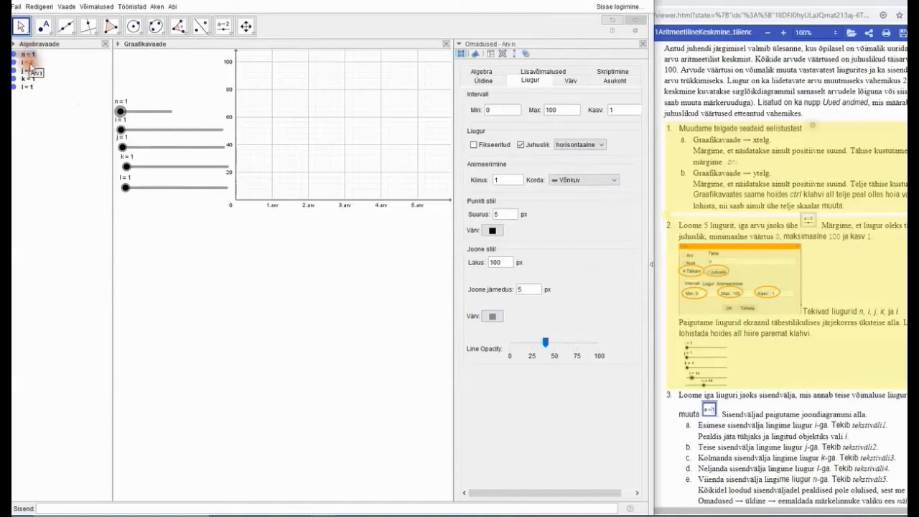
left_click(30, 63, "ctrl")
left_click(29, 72, "ctrl")
left_click(29, 79, "ctrl")
left_click(27, 87, "ctrl")
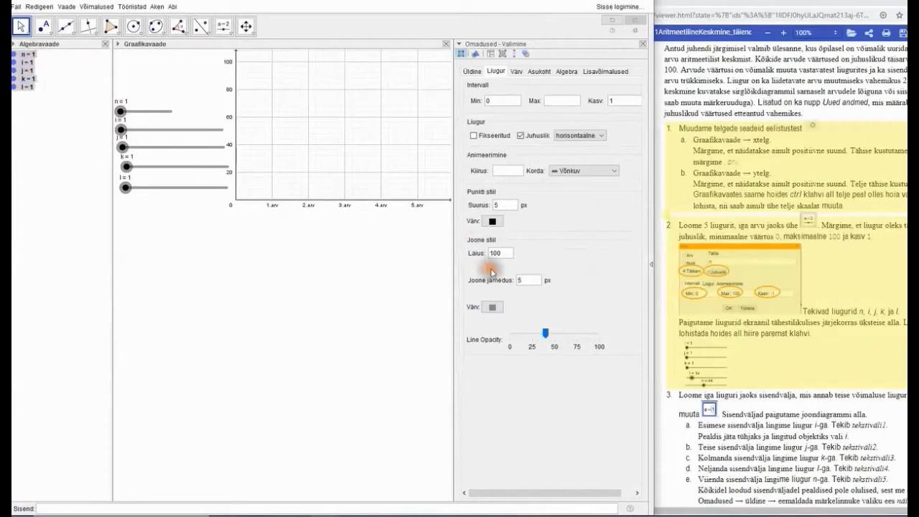
mouse_move(500, 259)
left_mouse_down()
mouse_move(511, 257)
mouse_move(483, 258)
left_mouse_up()
key("Return")
left_click(470, 260)
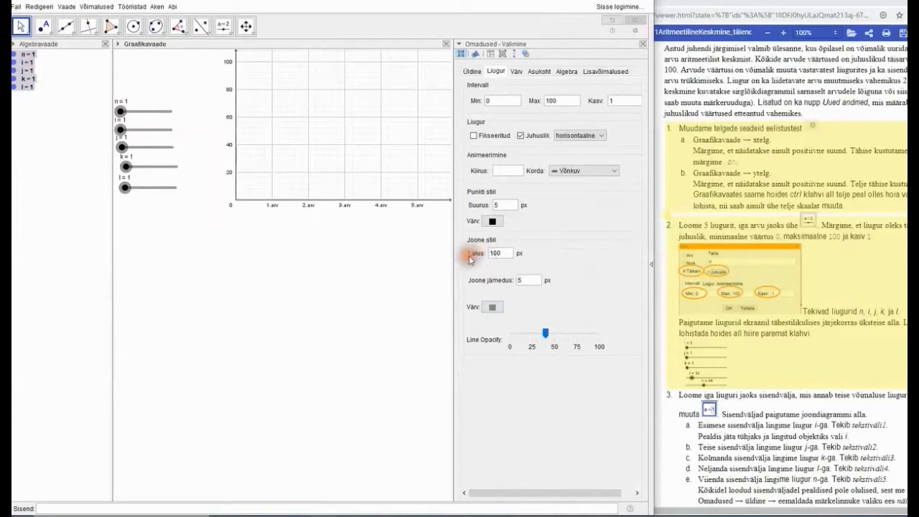
left_click_drag(471, 259, 494, 259)
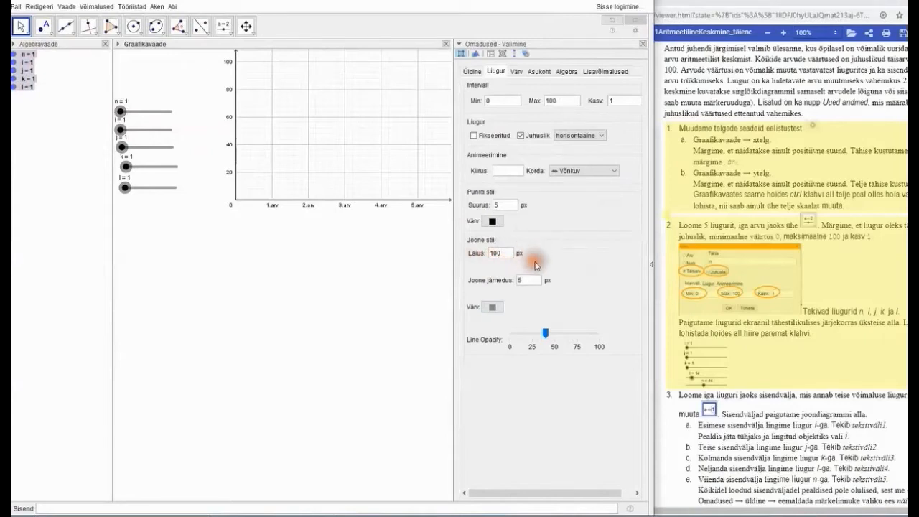
- Reposition sliders n, j, k and l so that all five sliders line up in one vertical column
left_click(176, 121)
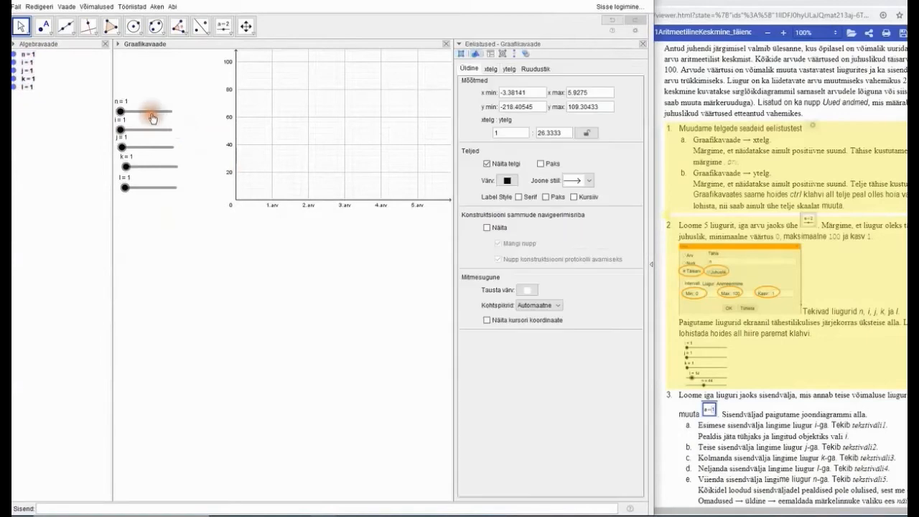
left_click(152, 115)
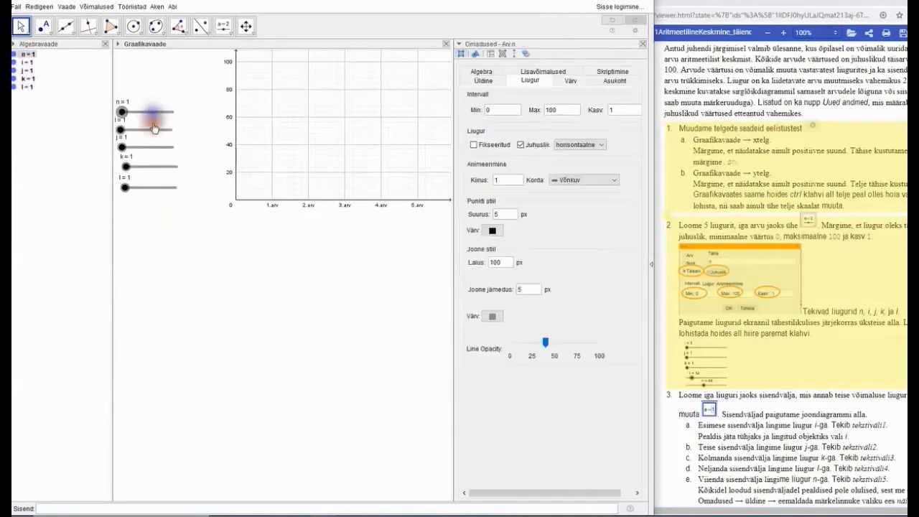
left_click(149, 150)
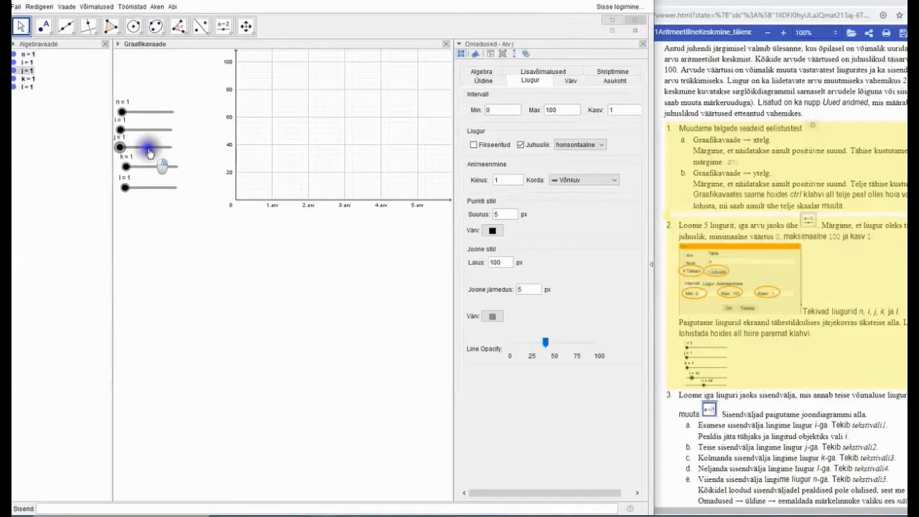
left_click_drag(152, 167, 146, 189)
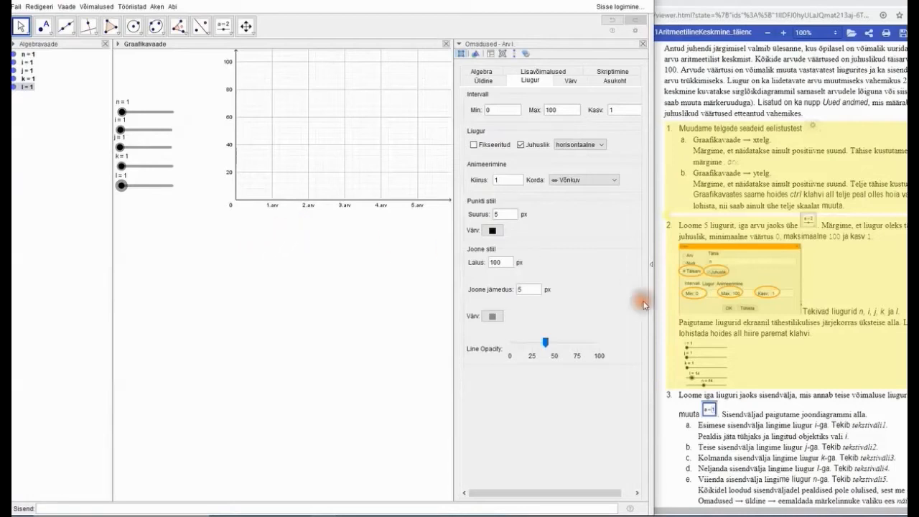
- Following item 3 of the guide, add an input box with an empty caption below the 1.arv axis label, linked to slider i
scroll(794, 284, "down", 7)
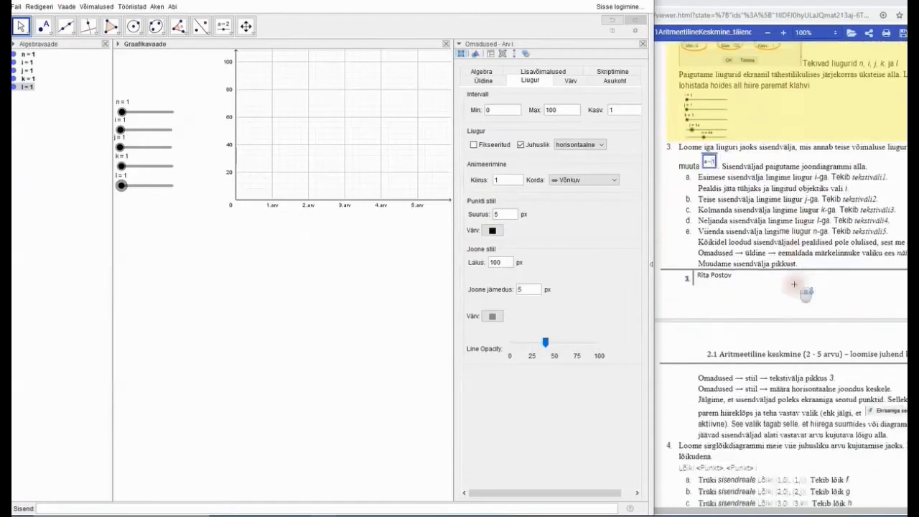
scroll(794, 284, "down", 2)
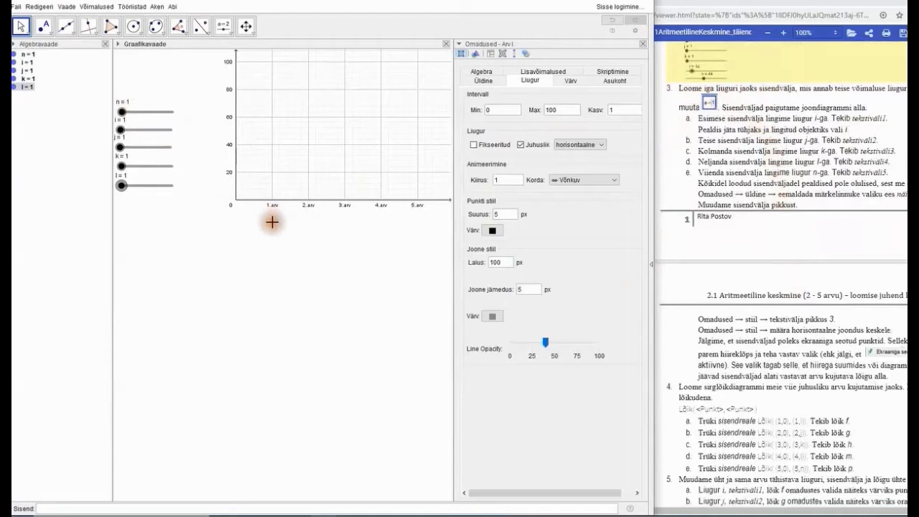
left_click(228, 32)
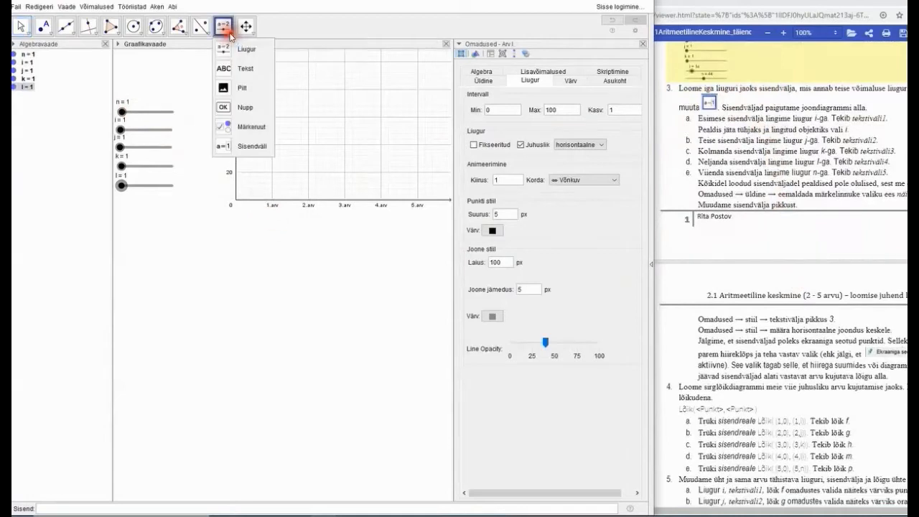
left_click(223, 146)
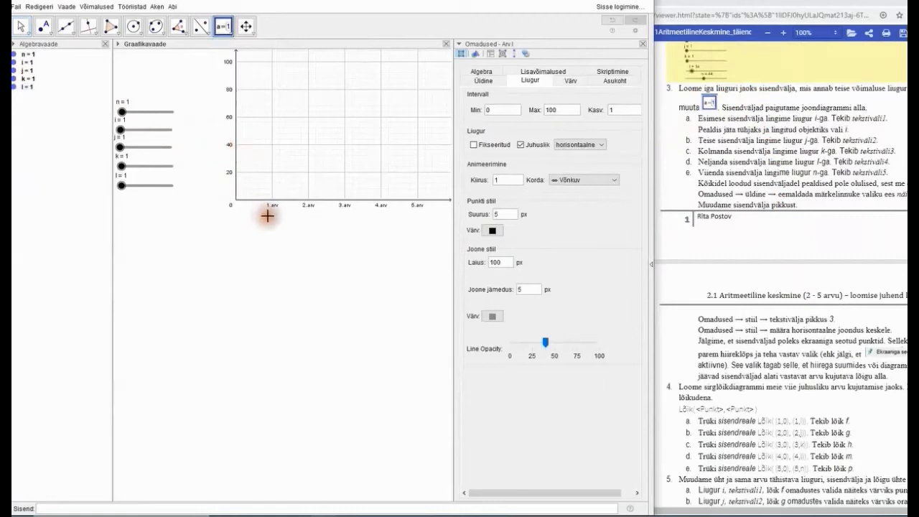
left_click(265, 215)
left_click(266, 216)
left_click(283, 239)
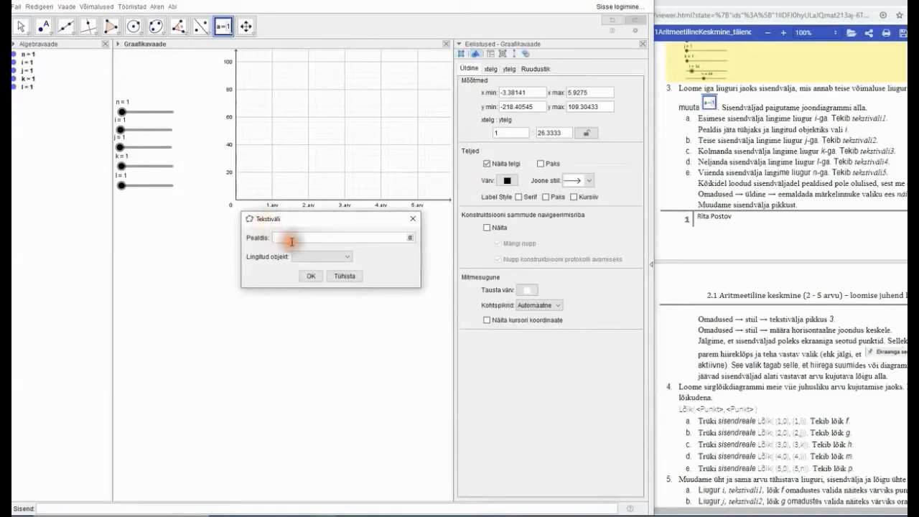
left_click(346, 259)
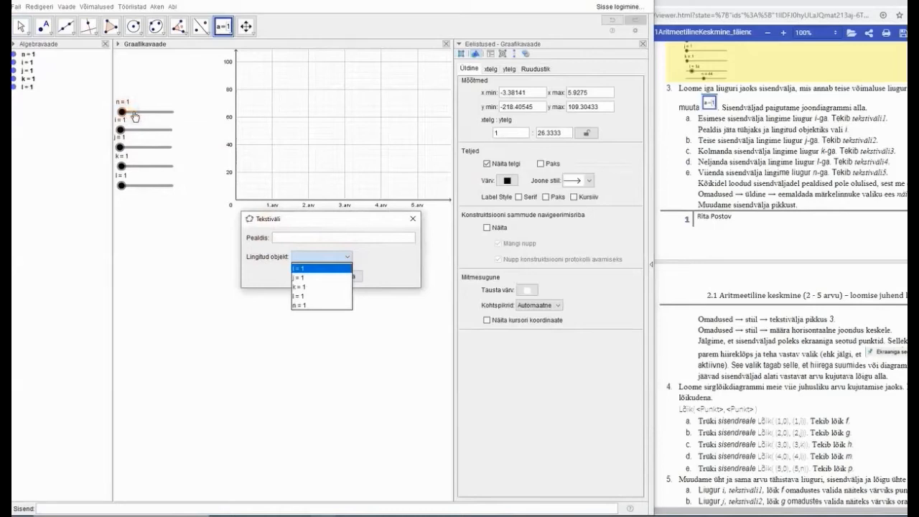
left_click(299, 305)
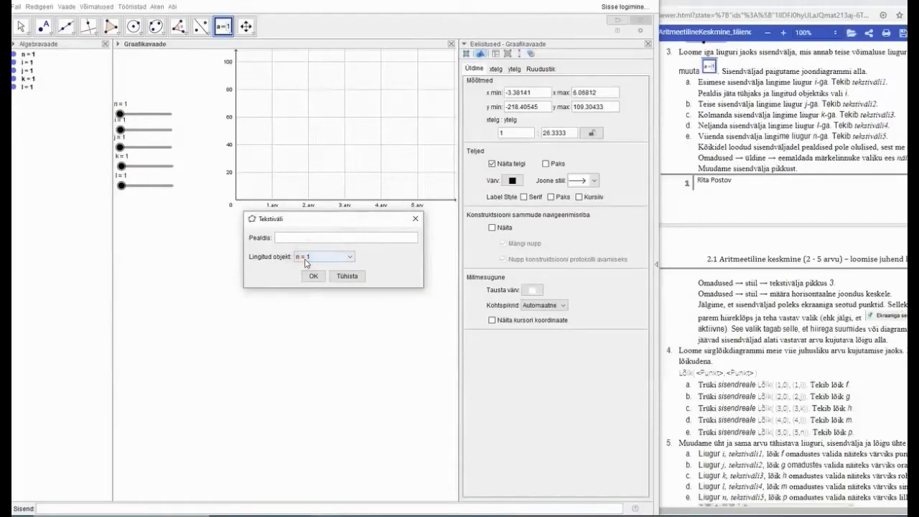
left_click(349, 257)
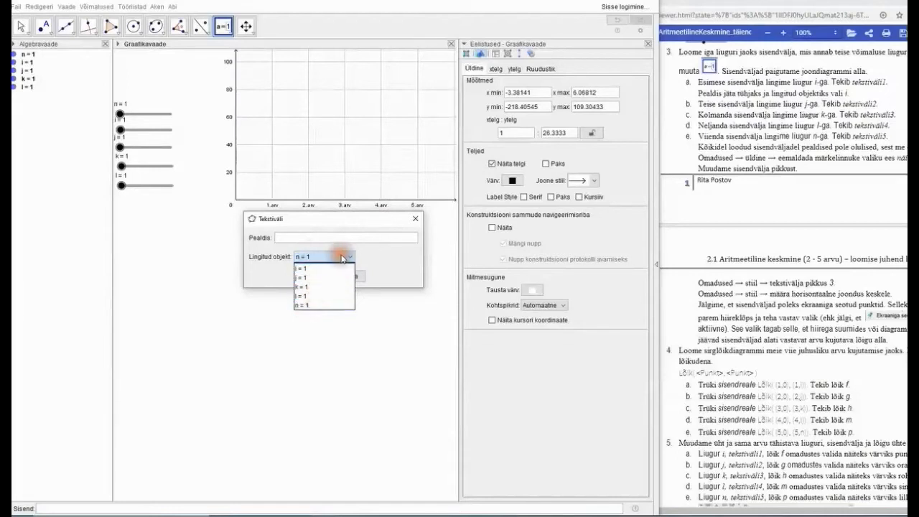
left_click(323, 268)
left_click(310, 275)
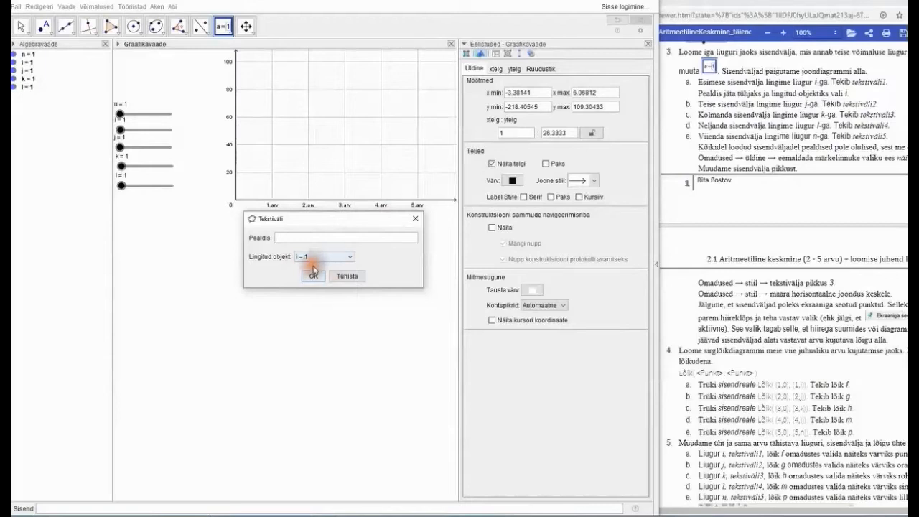
left_click(311, 277)
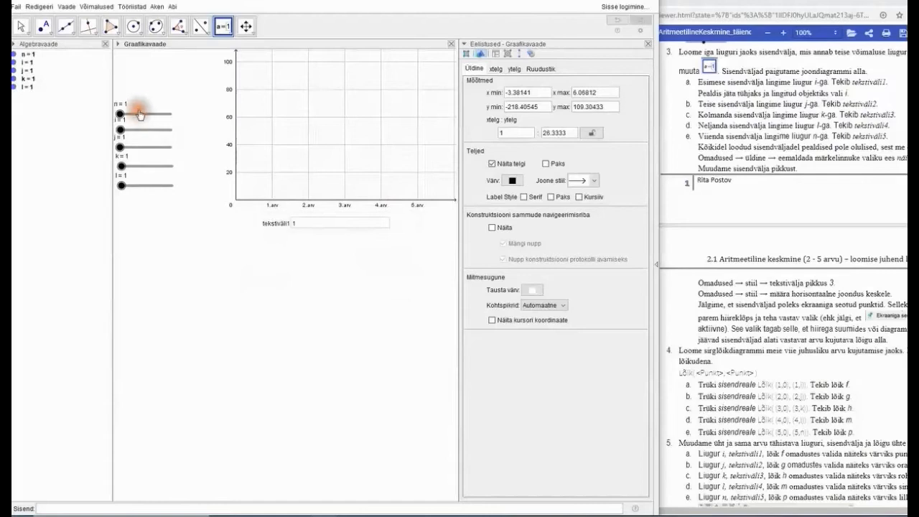
- Move slider n below slider l, aligned with the rest of the slider column
left_click(21, 27)
left_click_drag(135, 112, 145, 206)
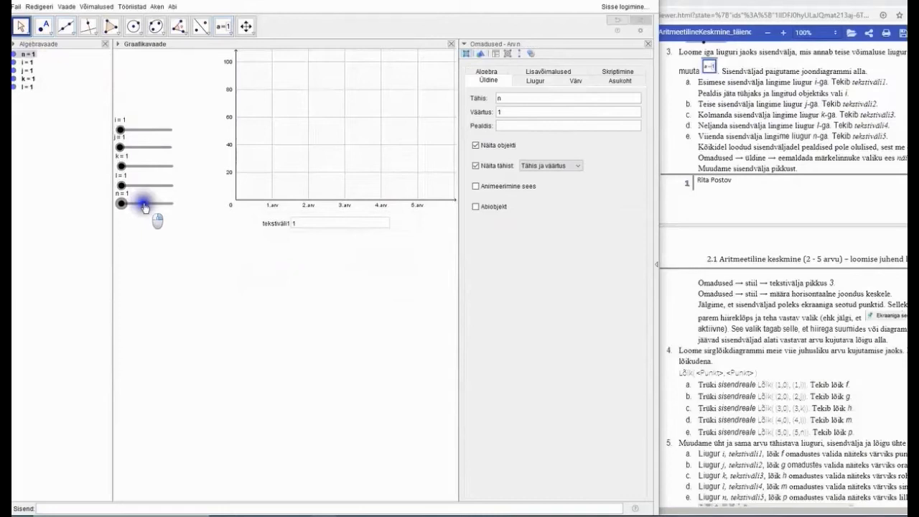
left_click_drag(144, 207, 147, 201)
- Add a second input box with an empty caption, slightly lower and below the 2.arv label, linked to slider j
left_click(228, 31)
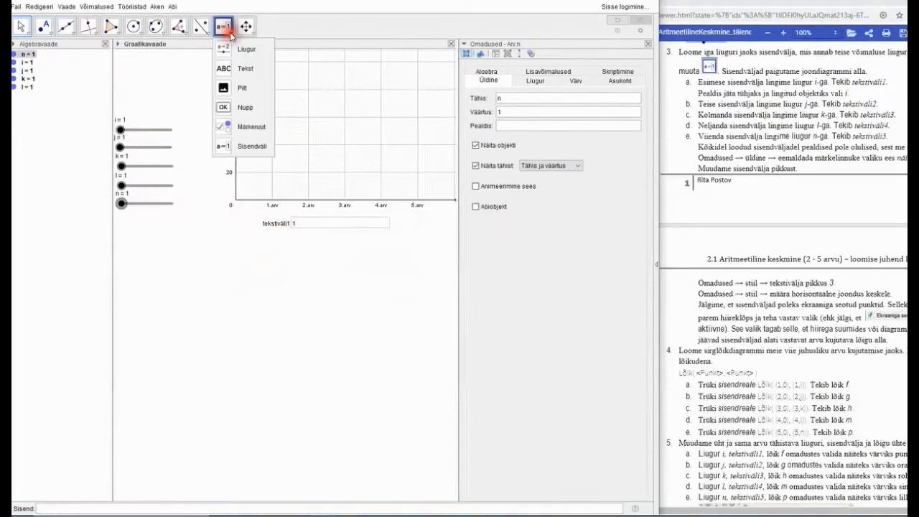
left_click(248, 147)
left_click(303, 237)
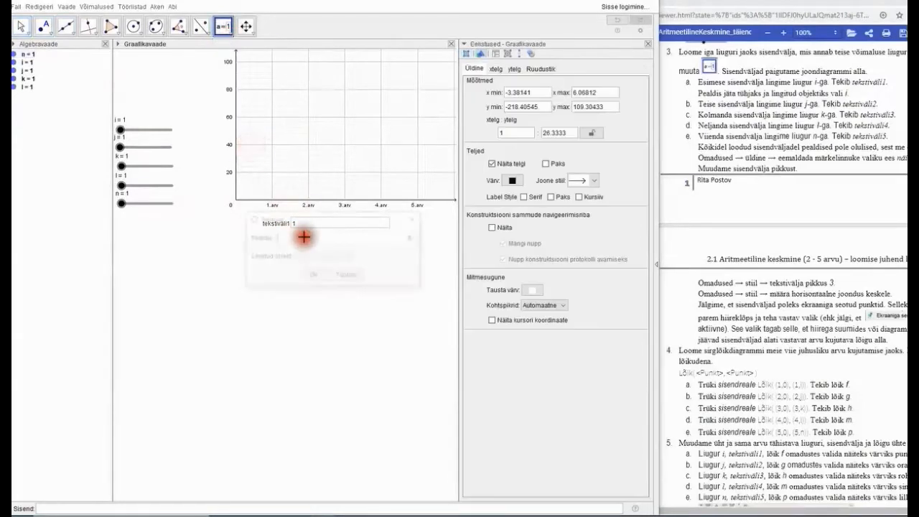
left_click(347, 259)
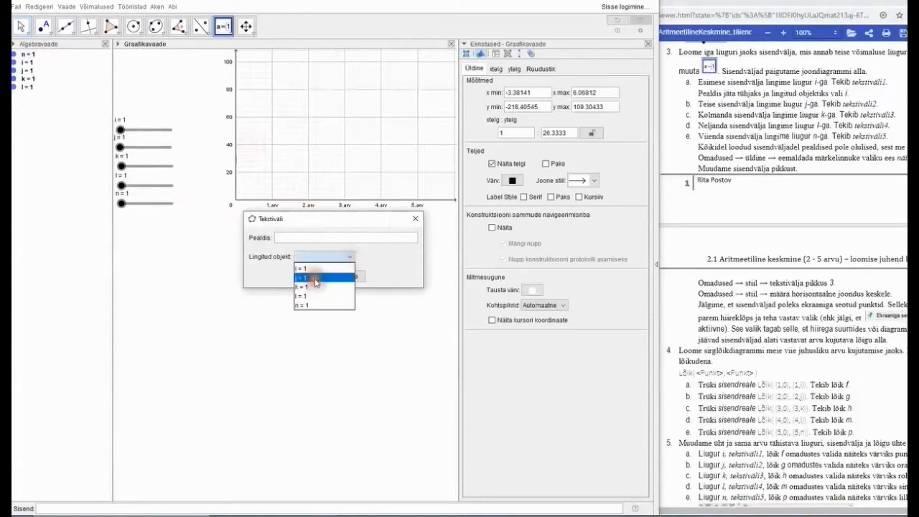
left_click(313, 276)
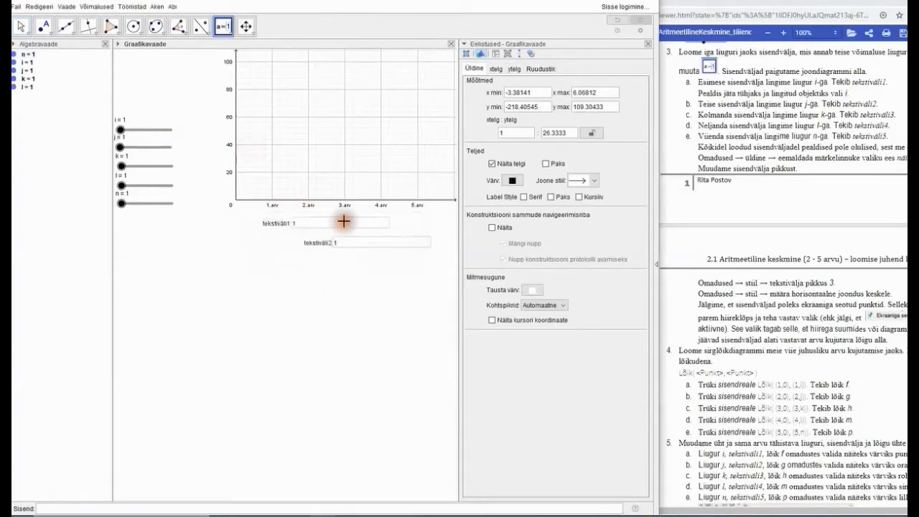
- Add a third input box with an empty caption, slightly lower and below the 3.arv label, linked to slider k
left_click(344, 256)
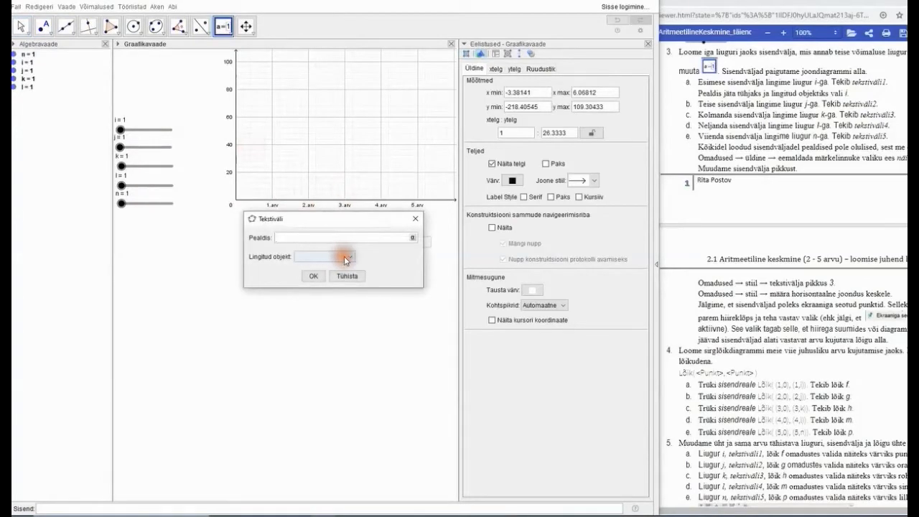
left_click(342, 256)
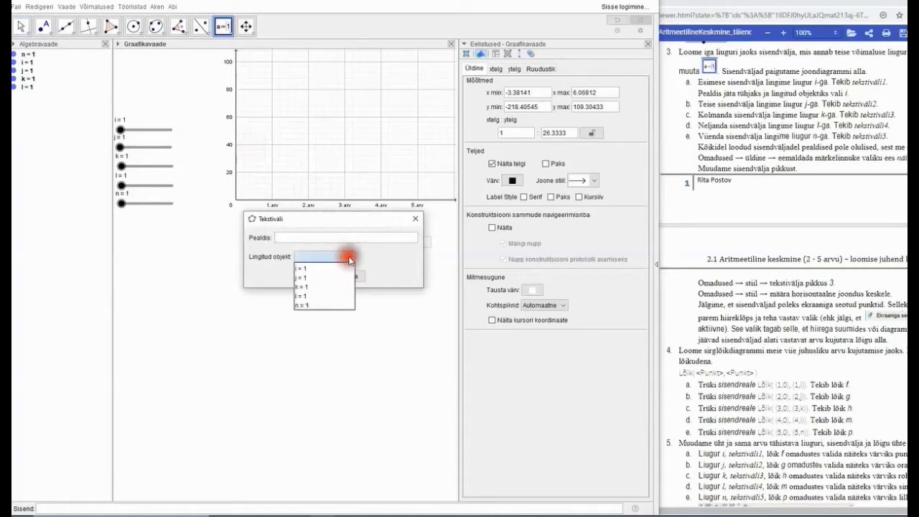
left_click(305, 287)
left_click(309, 277)
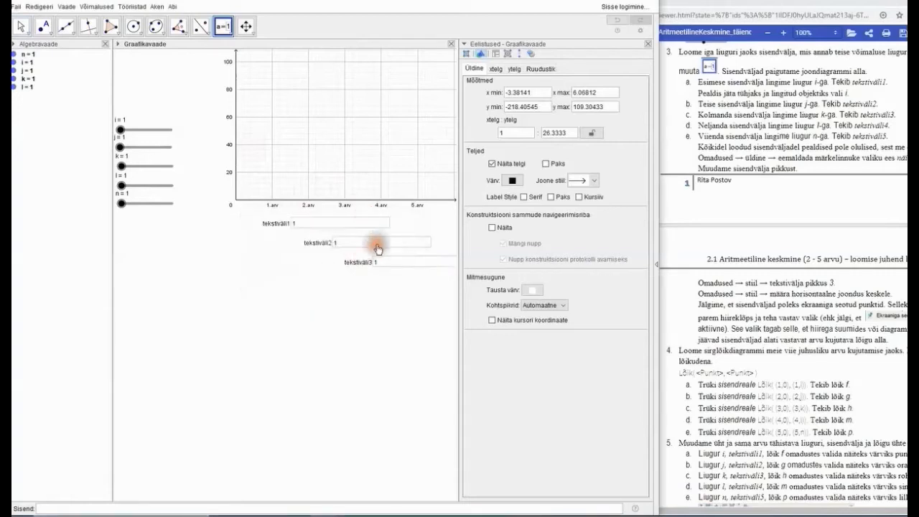
- Add a fourth input box with an empty caption, slightly lower and to the right of the third, linked to slider l
left_click(378, 276)
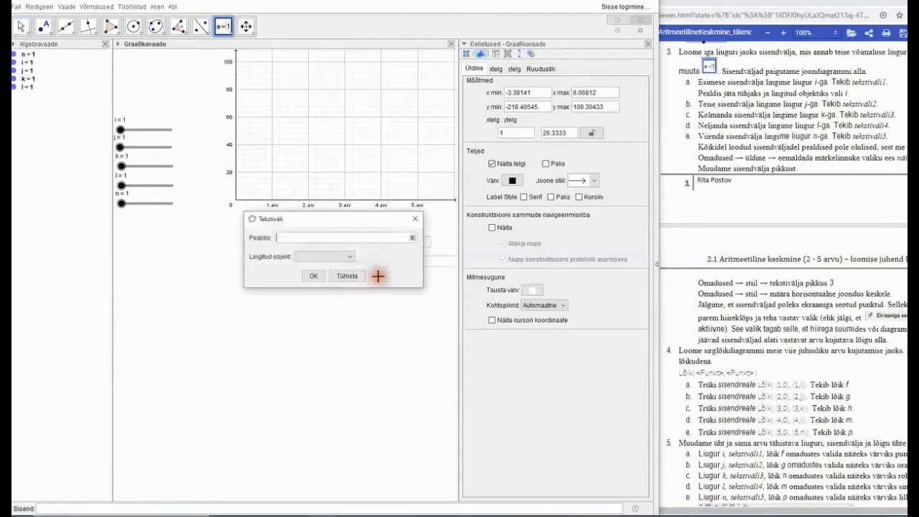
left_click(346, 258)
left_click(304, 297)
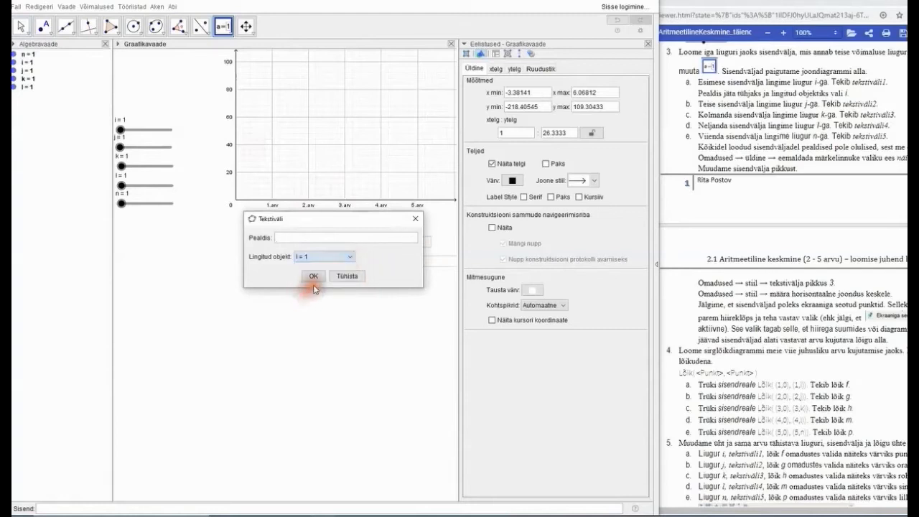
left_click(311, 276)
- Add a fifth input box with an empty caption, slightly lower and to the right of the fourth, linked to slider n
left_click(414, 296)
left_click(319, 257)
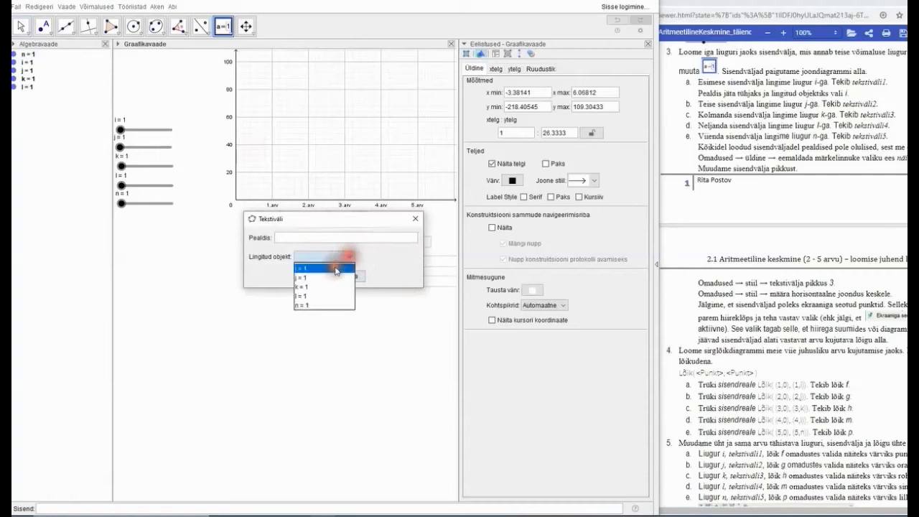
left_click(303, 305)
left_click(311, 276)
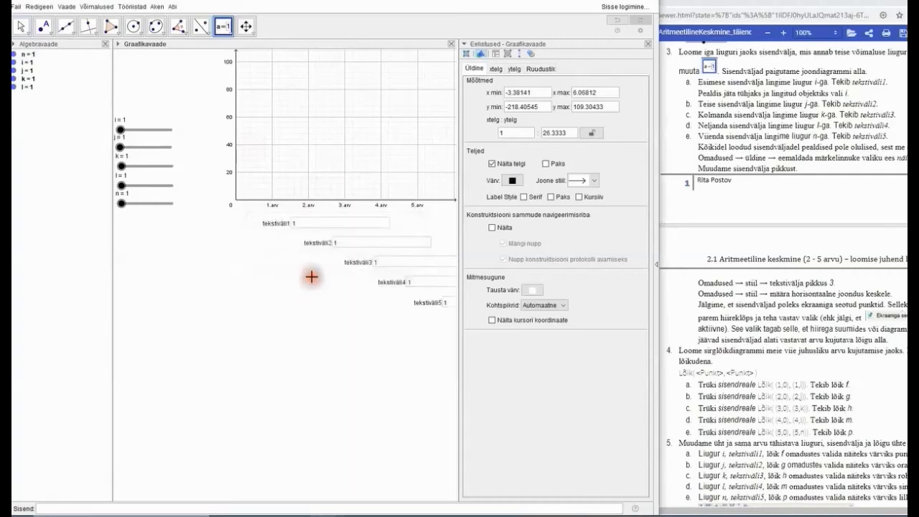
- Open the properties of the first input box, tekstiväli1, and turn off its label display (Näita tähist)
left_click(21, 26)
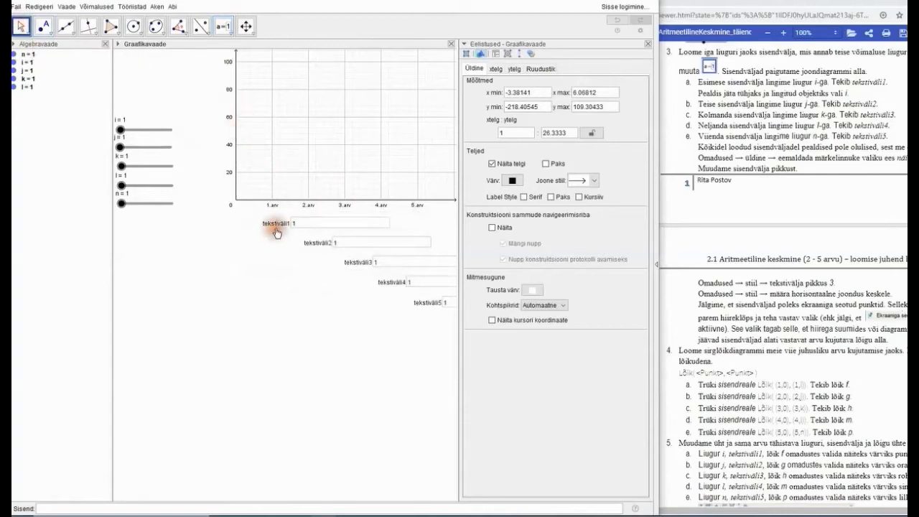
right_click(276, 231)
left_click(313, 308)
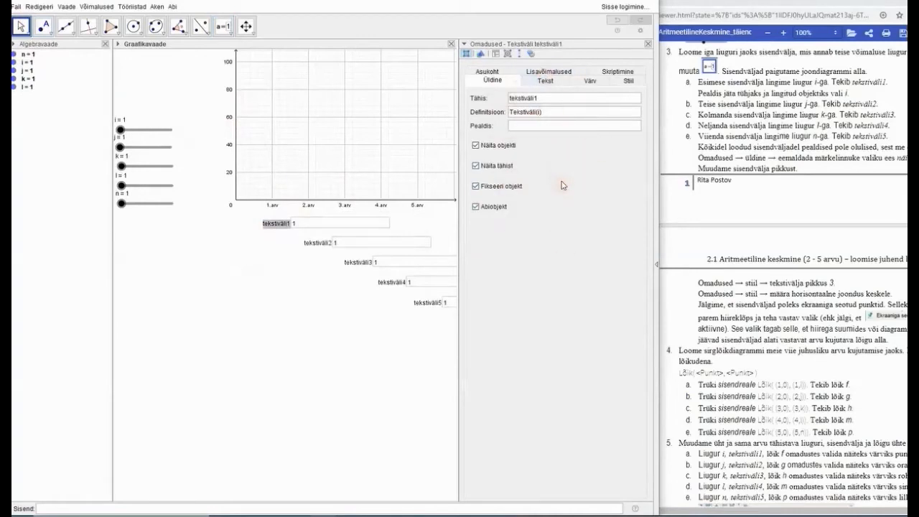
left_click(595, 99)
left_click(475, 166)
left_click(475, 166)
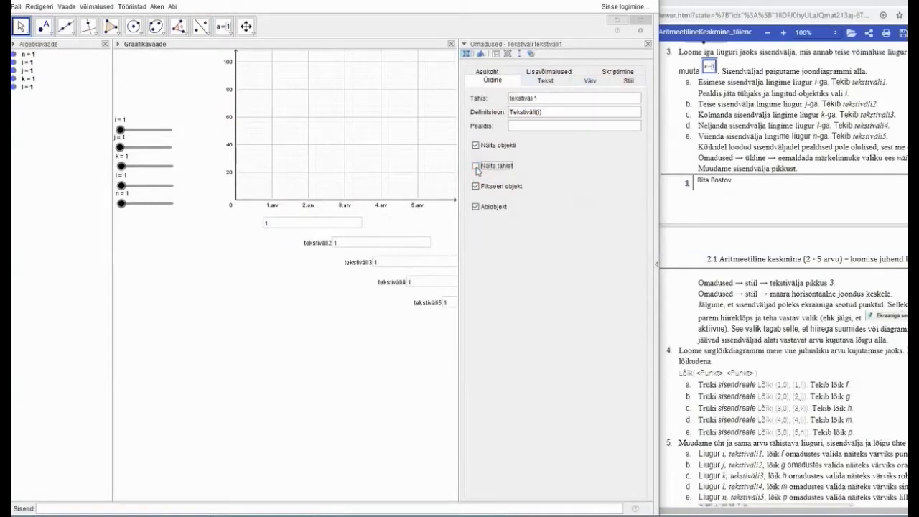
- Set the input box length of tekstiväli1 to 3 and place the box just below the 1.arv axis label
left_click(627, 79)
left_click_drag(535, 103, 521, 107)
type("3")
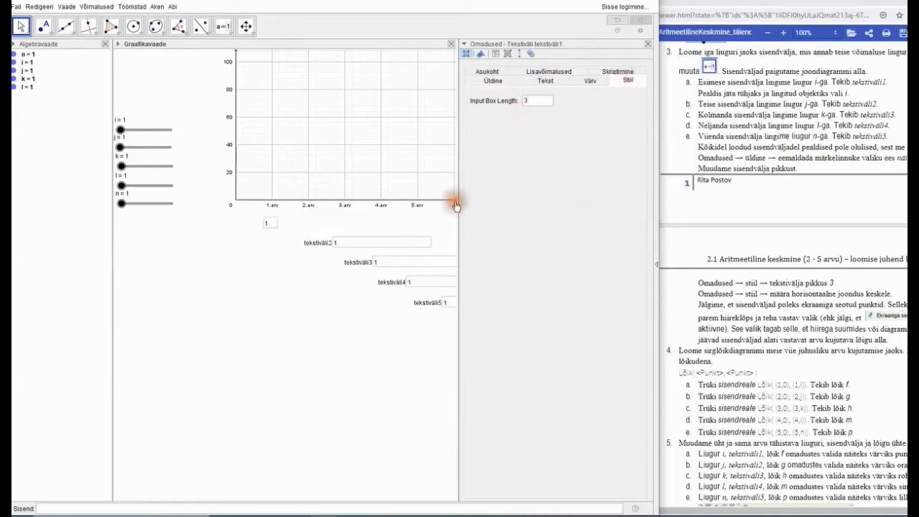
right_click(272, 224)
left_click(273, 225)
- Give tekstiväli2 an input box length of 3 with no visible label, and place it below the 2.arv label in line with the first box
left_click(319, 247)
left_click_drag(534, 102, 501, 106)
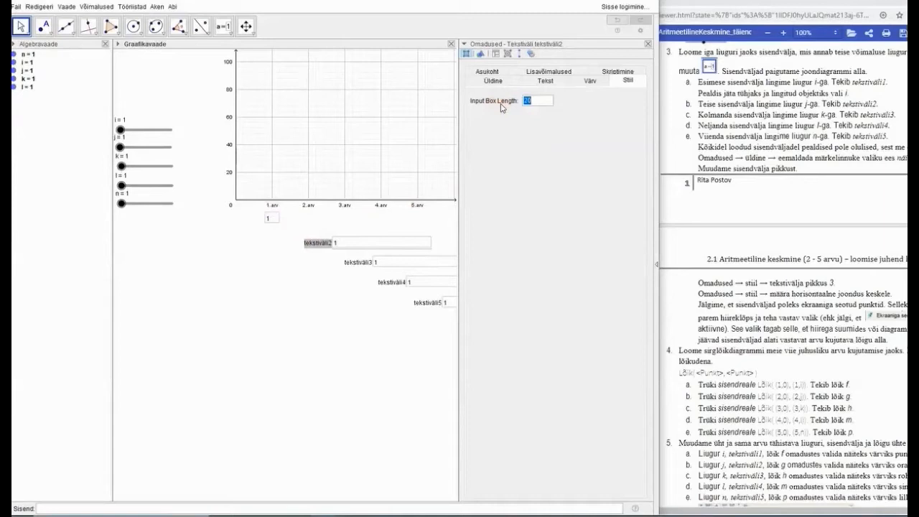
key("Return")
left_click(493, 81)
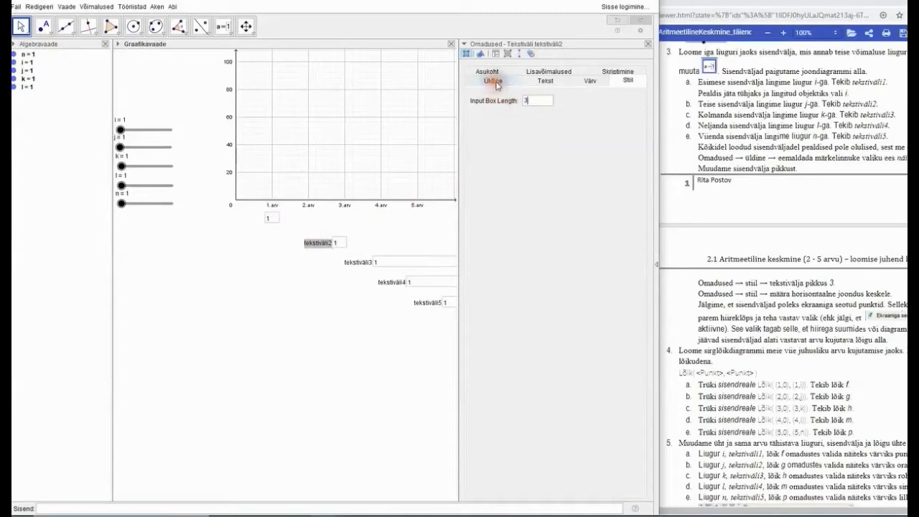
left_click(475, 167)
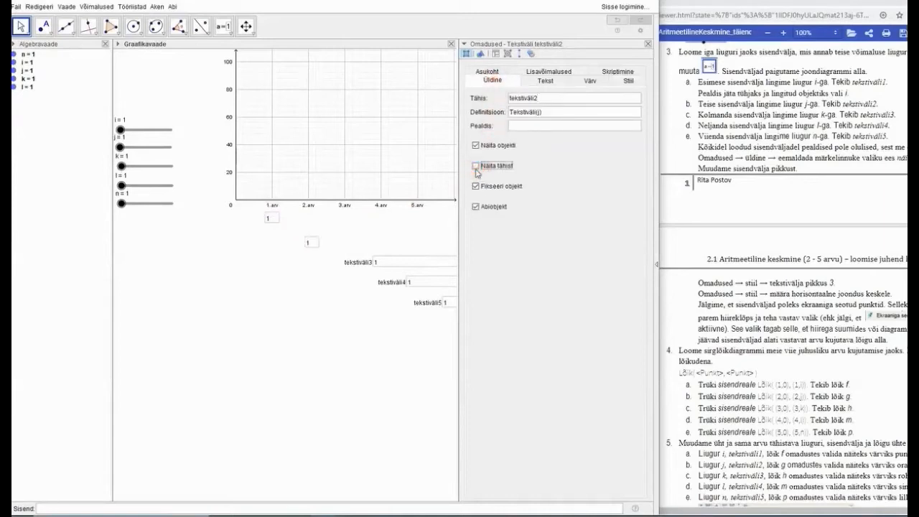
left_click_drag(314, 244, 308, 220)
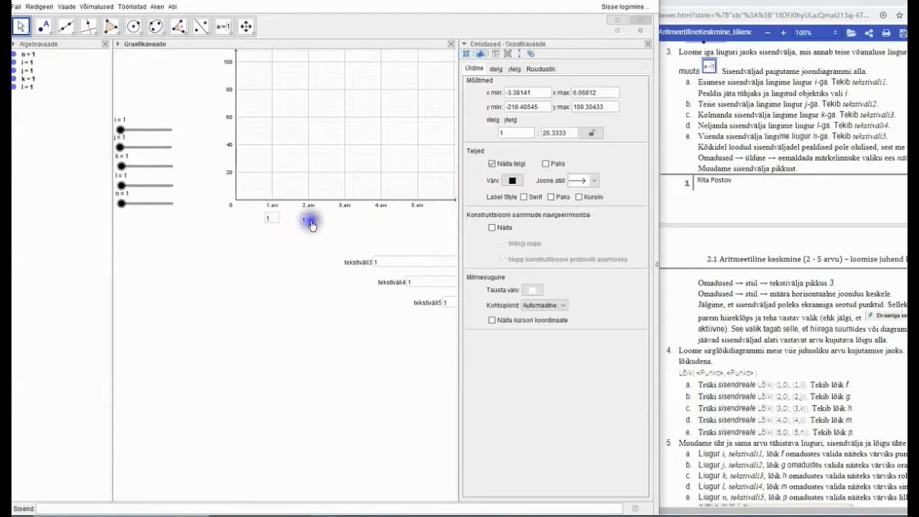
- Give tekstiväli3 a hidden label and an input box length of 3, and place it below the 3.arv label beside the second box
left_click(361, 265)
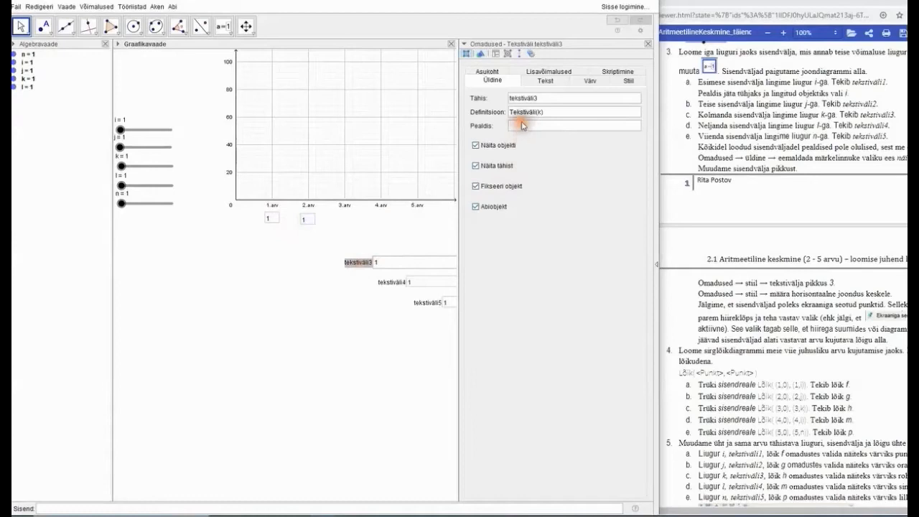
left_click(476, 166)
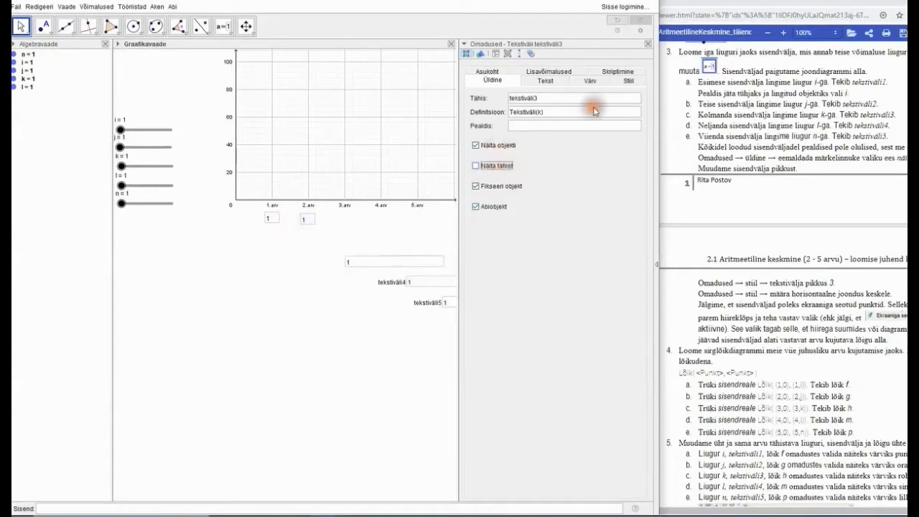
left_click(627, 81)
left_click_drag(534, 103, 516, 106)
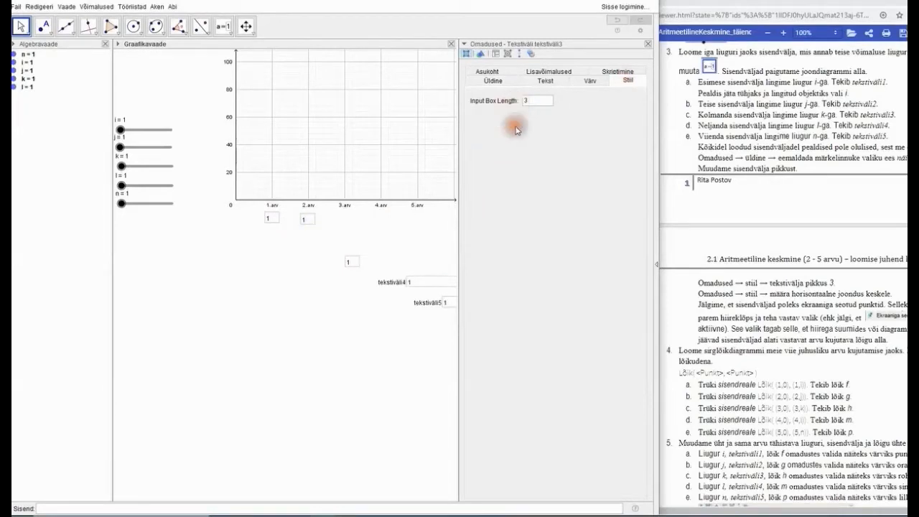
left_click_drag(352, 264, 346, 222)
- Give tekstiväli4 an input box length of 3 with its label hidden, and place it below the 4.arv label in the same row
left_click(391, 281)
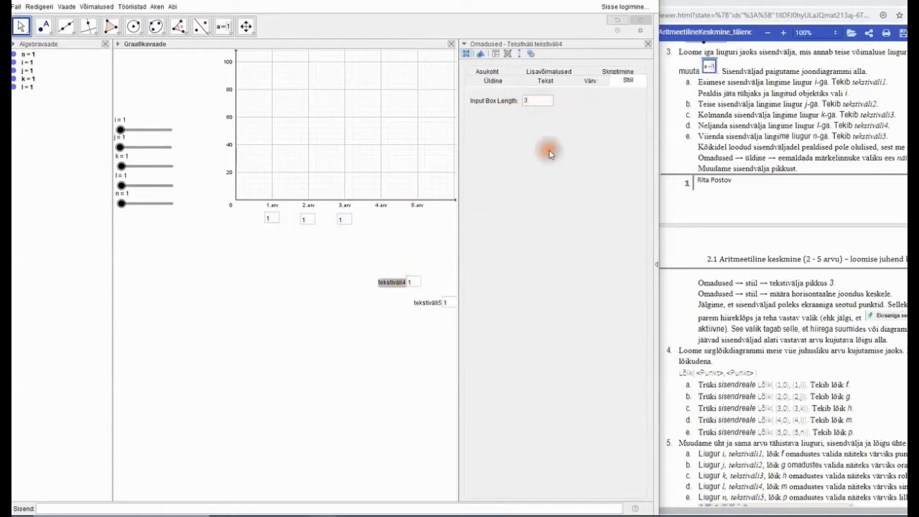
left_click(492, 79)
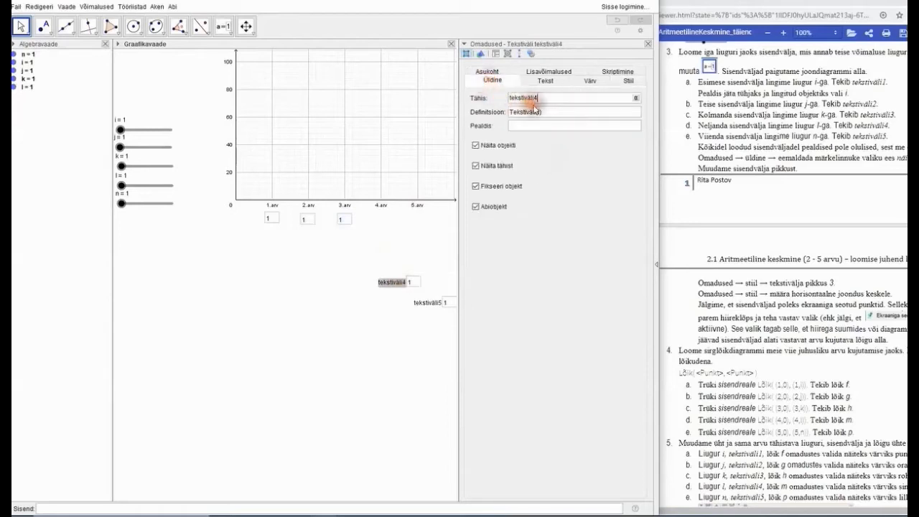
left_click(475, 166)
left_click_drag(390, 281, 387, 222)
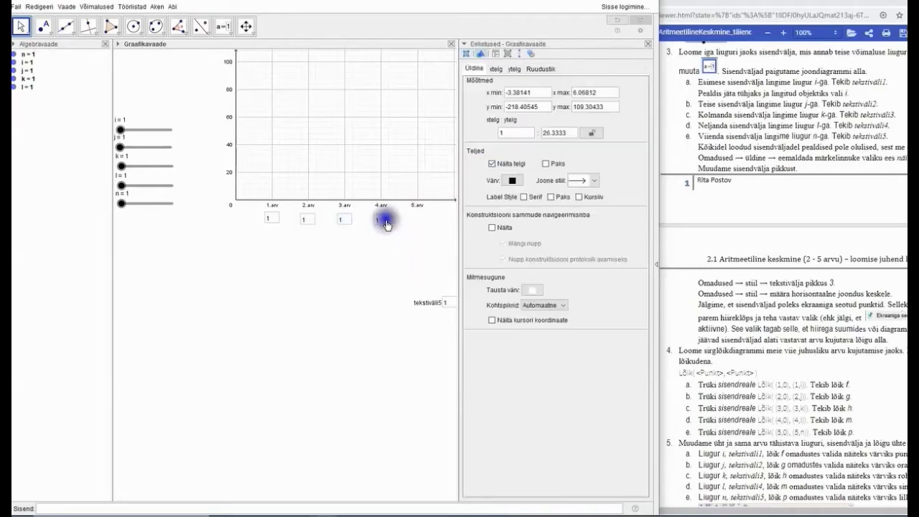
- Hide the label of tekstiväli5, set its input box length to 3, and place it below the 5.arv label to complete the row
left_click(429, 305)
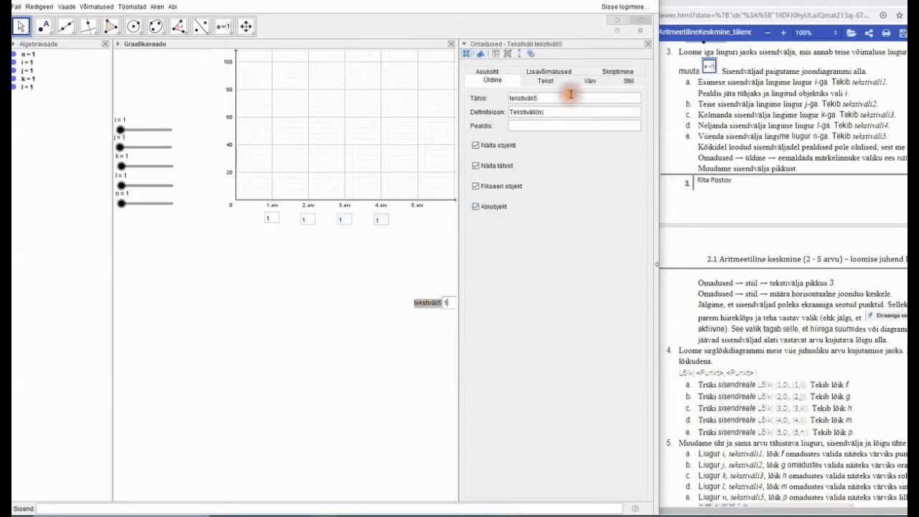
left_click(476, 166)
left_click(627, 81)
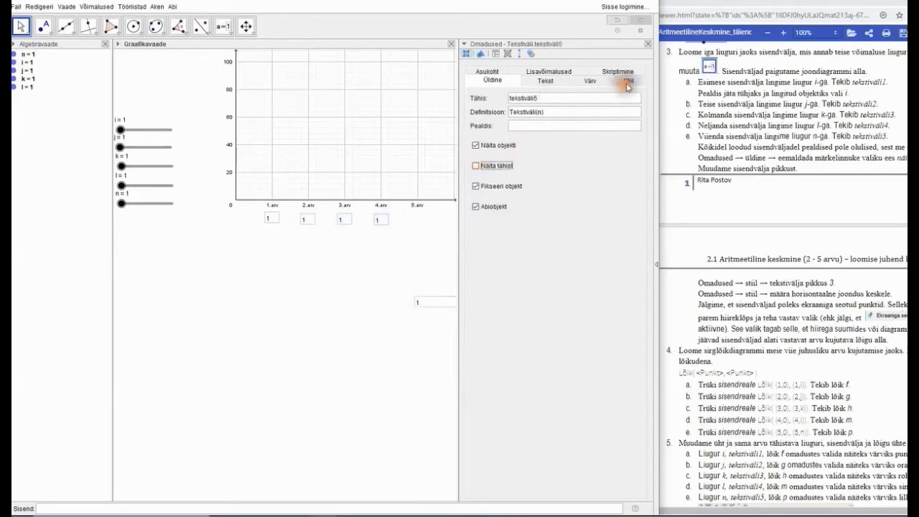
left_click(551, 101)
left_click_drag(554, 102, 513, 104)
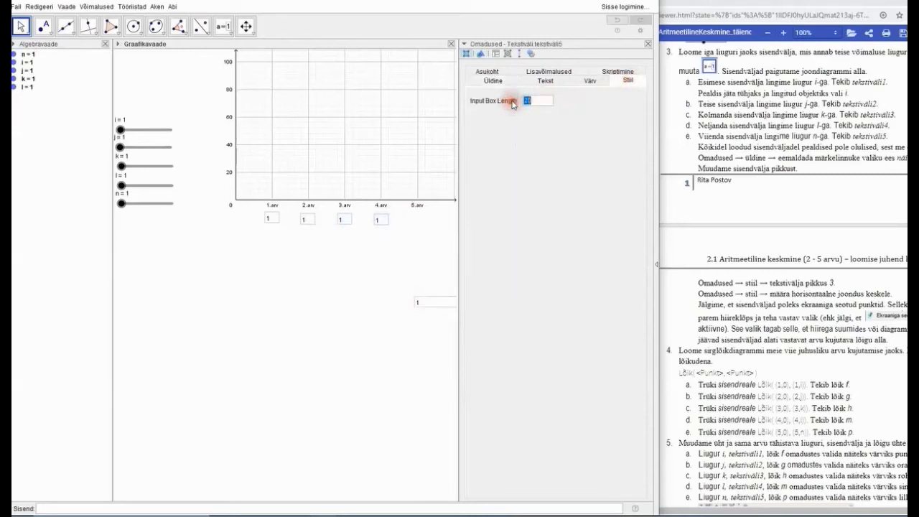
left_click_drag(427, 303, 425, 222)
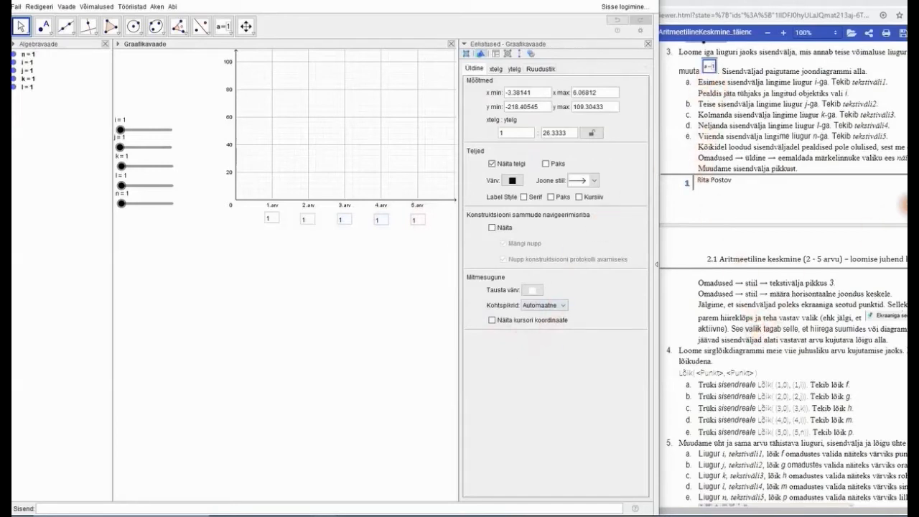
- Bring items 4–6 of the guide into view and check how the input boxes behave when the graph is zoomed out and in
left_click_drag(910, 129, 910, 176)
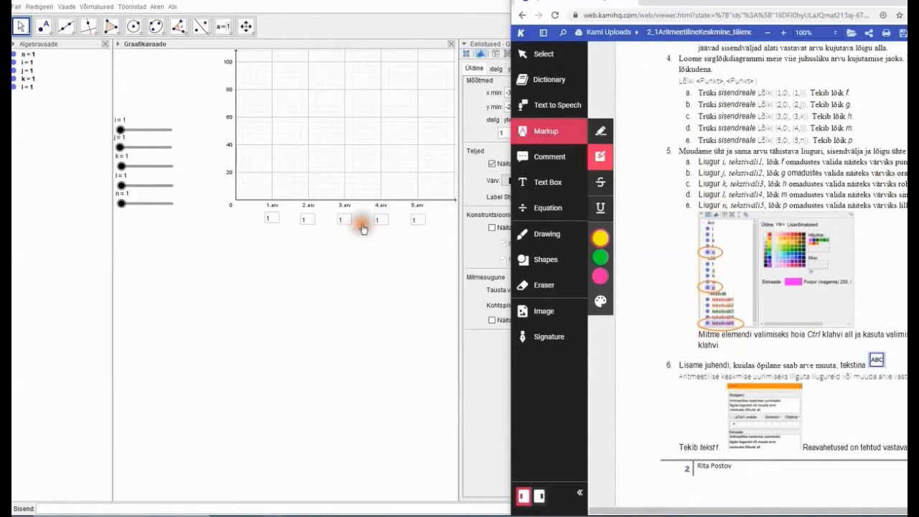
scroll(280, 283, "down", 1)
scroll(280, 283, "up", 1)
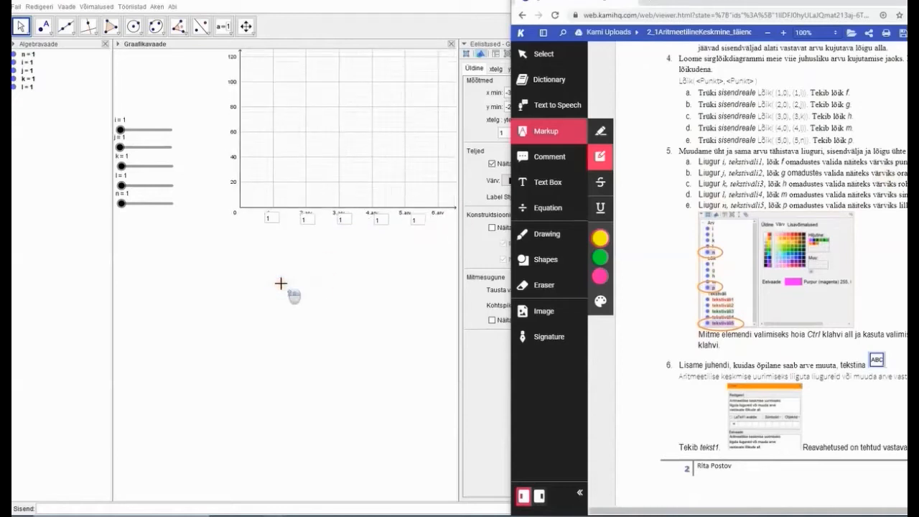
scroll(280, 281, "up", 2)
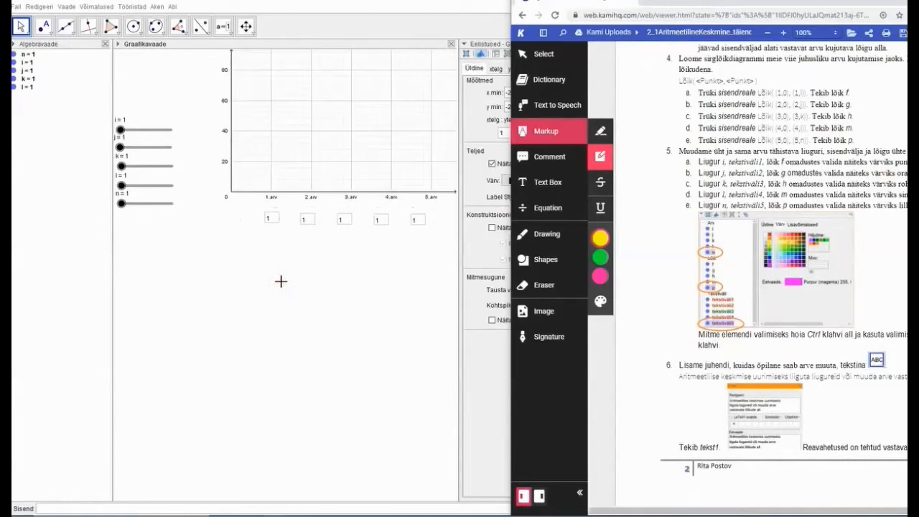
scroll(281, 281, "down", 1)
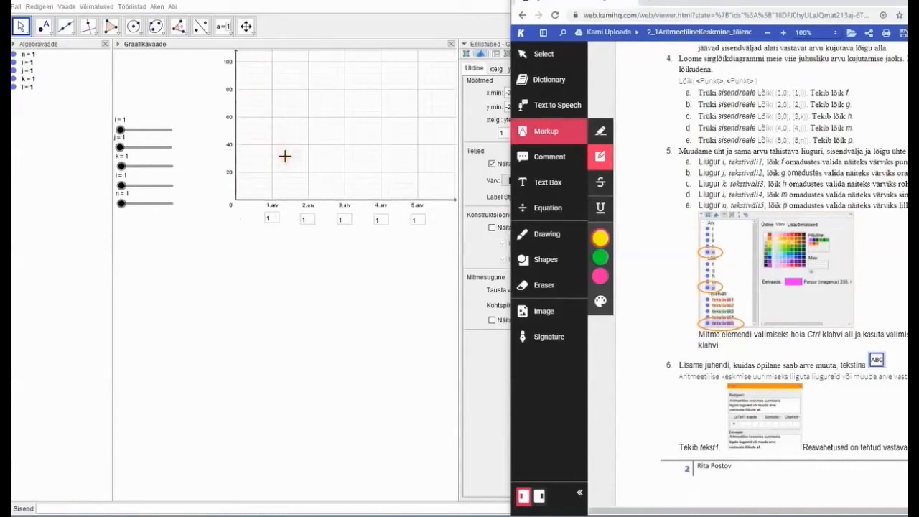
- Unpin the first input box from the screen and zoom the graph to check how the box moves with the axes
left_click(279, 225)
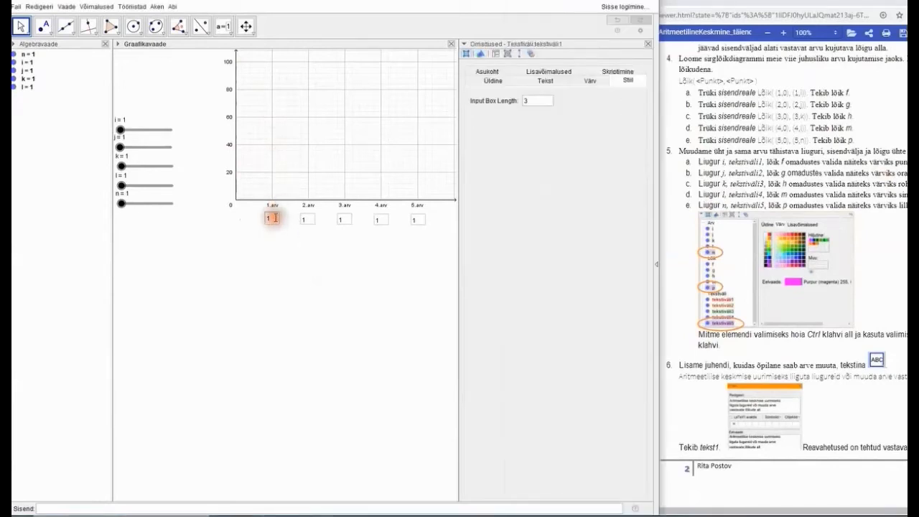
left_click(118, 45)
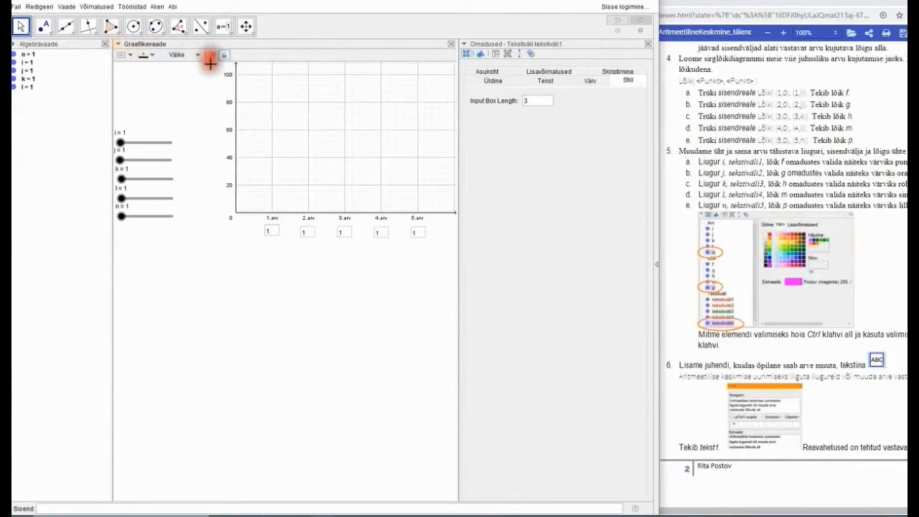
scroll(246, 229, "down", 3)
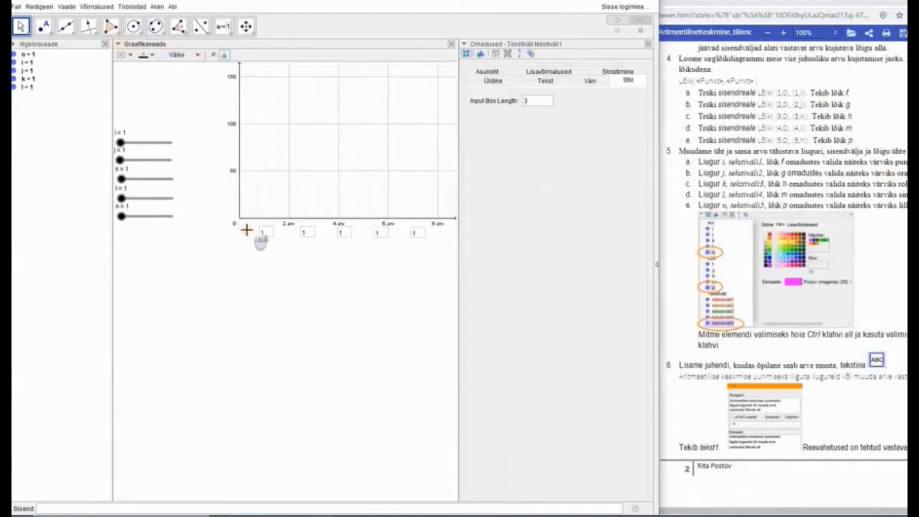
scroll(246, 230, "up", 3)
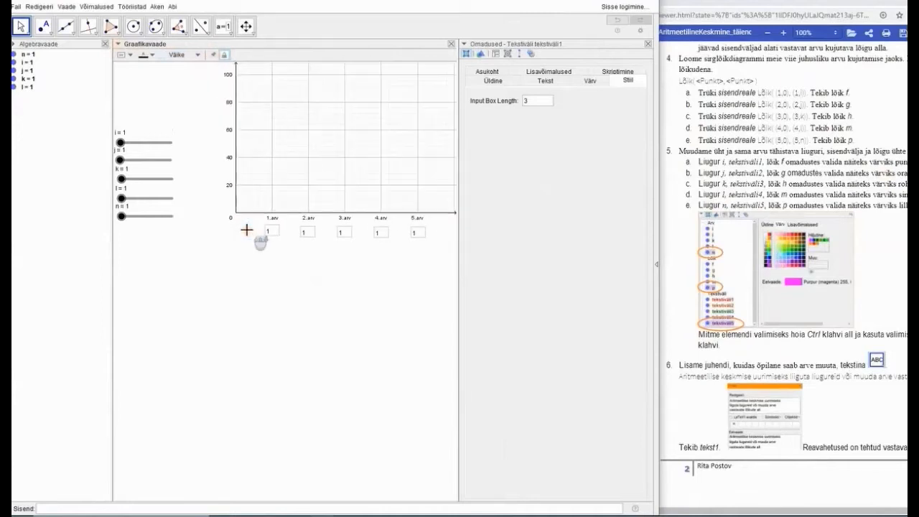
left_click(267, 232)
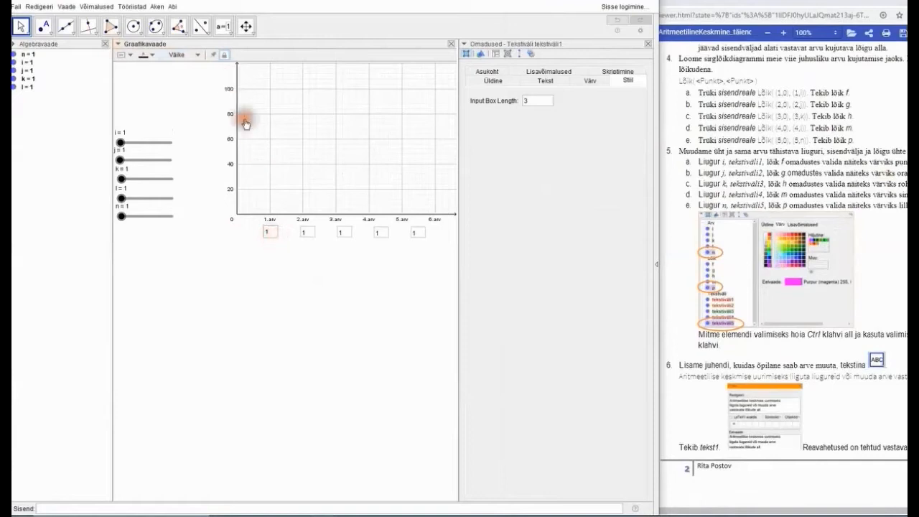
- Pin the first input box to the screen and check its position while zooming the graph out and in
left_click(212, 58)
scroll(234, 235, "down", 2)
scroll(234, 235, "up", 2)
scroll(234, 235, "down", 1)
scroll(234, 235, "up", 1)
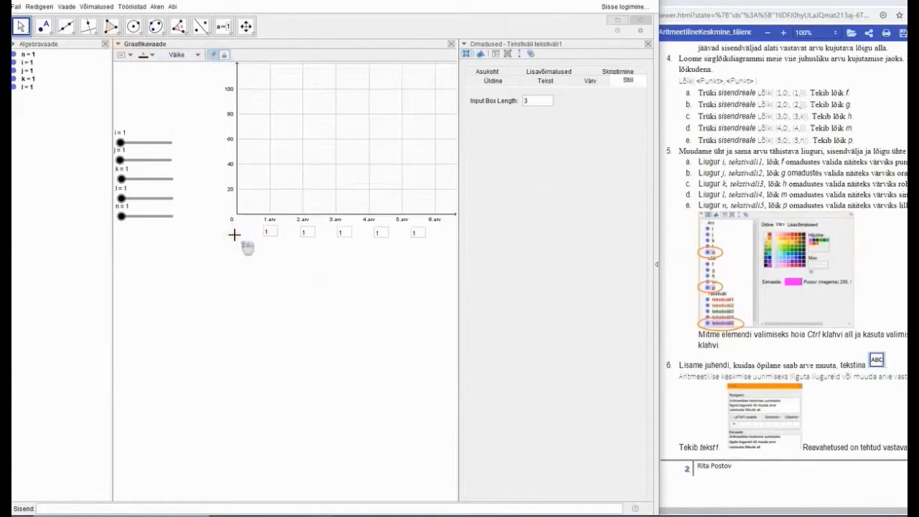
- Adjust the graph's scale and position so the 1.arv to 5.arv labels line up above the five input boxes
scroll(234, 235, "up", 1)
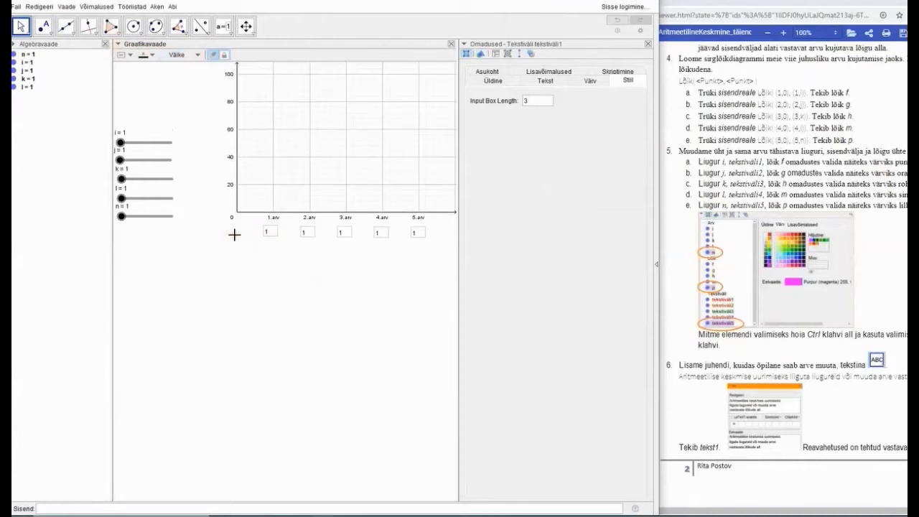
left_click_drag(232, 222, 230, 222)
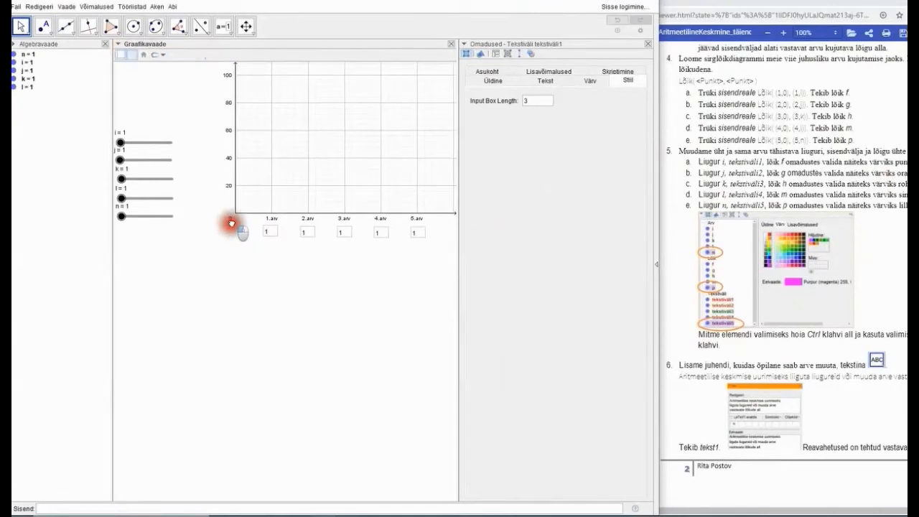
left_click(231, 222)
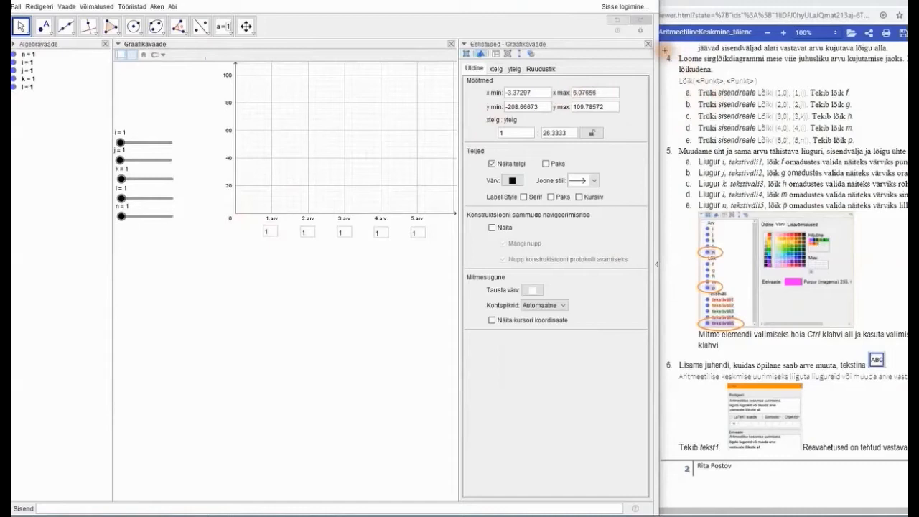
- Highlight item 4 in the PDF guide and begin a GeoGebra segment command from the Lõik( <Punkt>, <Punkt> ) suggestion
left_click_drag(665, 52, 906, 134)
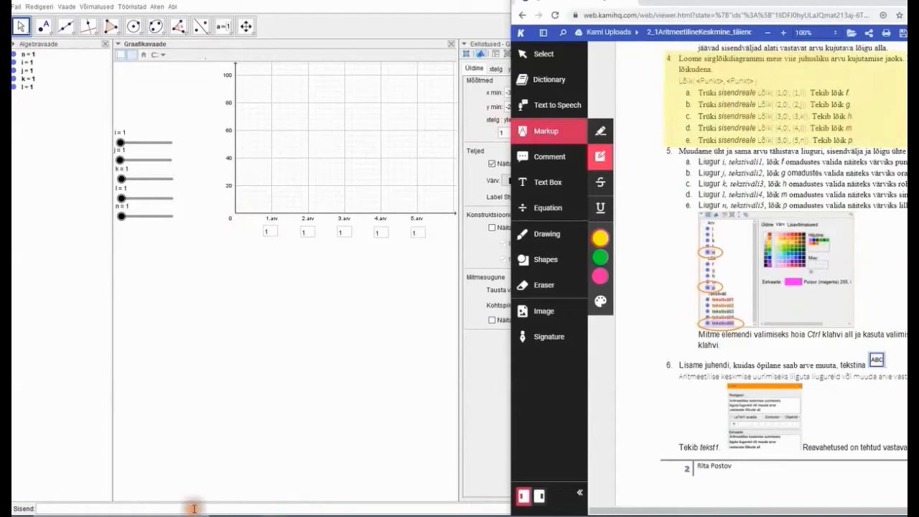
left_click(53, 508)
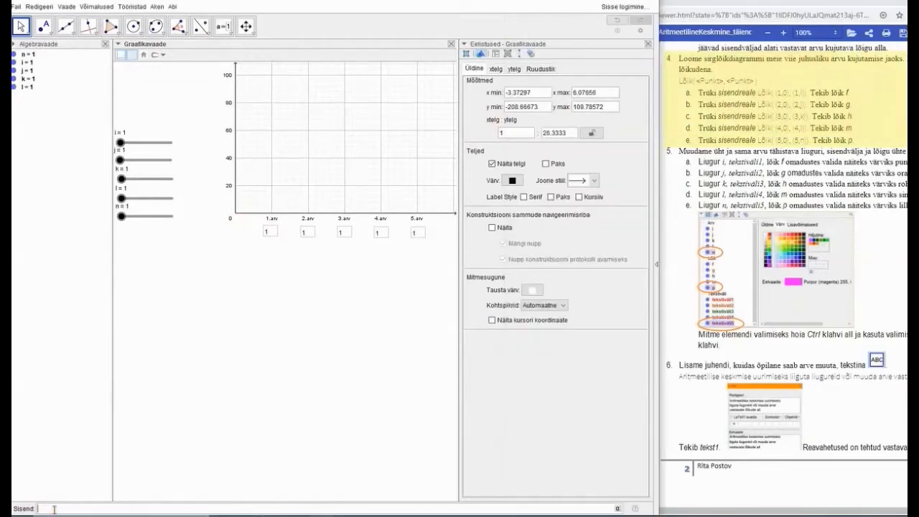
type("Lõik")
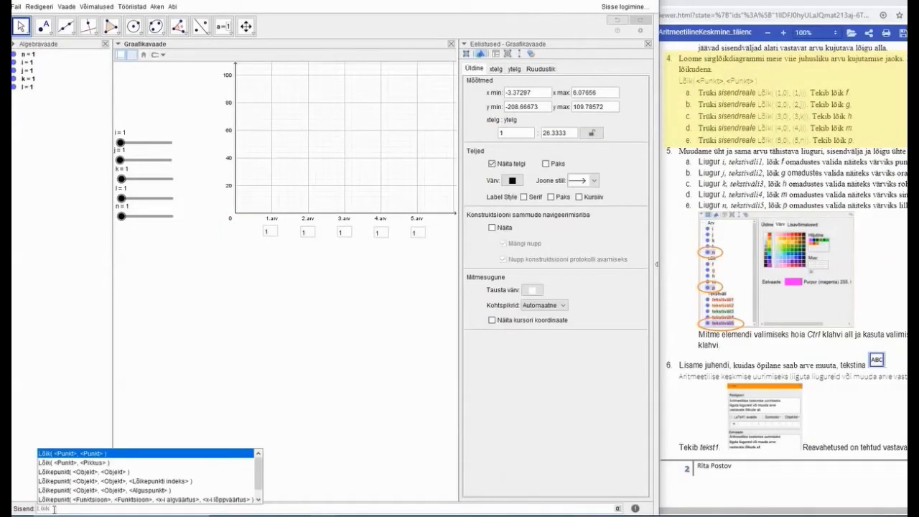
left_click(79, 462)
left_click(69, 452)
left_click(74, 464)
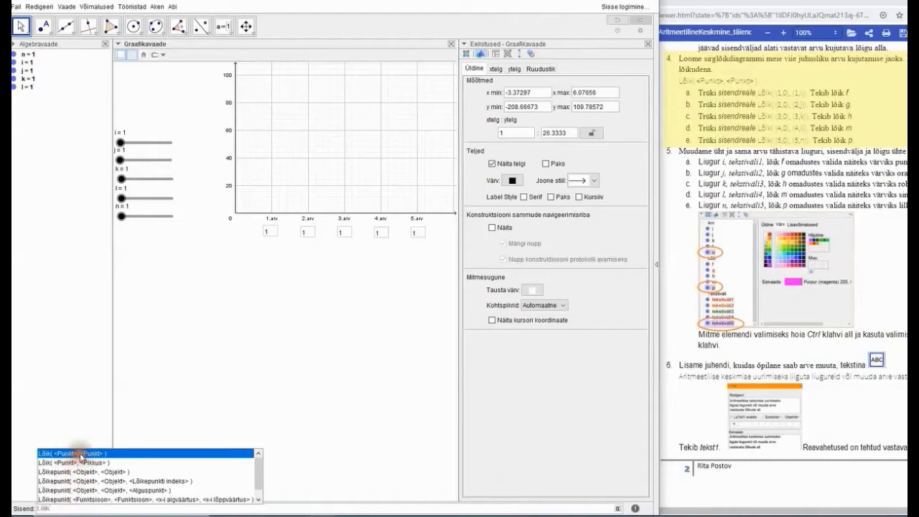
left_click(75, 453)
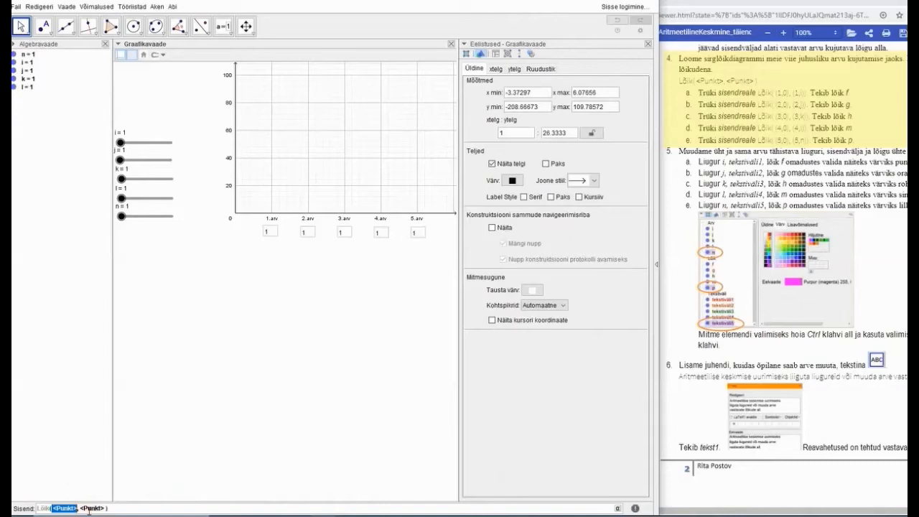
- Try to create the first segment with the command Lõik((1,0), 1,i)
type("((1,0")
left_click_drag(89, 508, 67, 506)
type("1,")
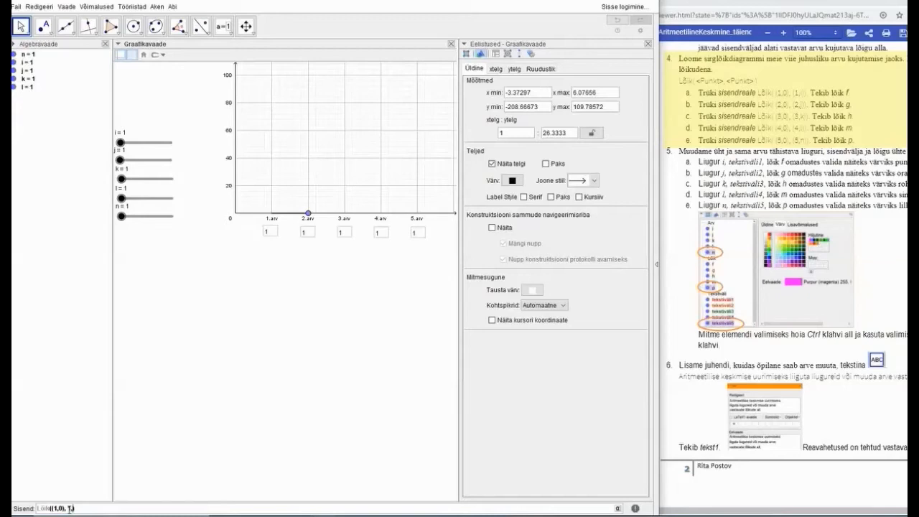
type("i")
key("Return")
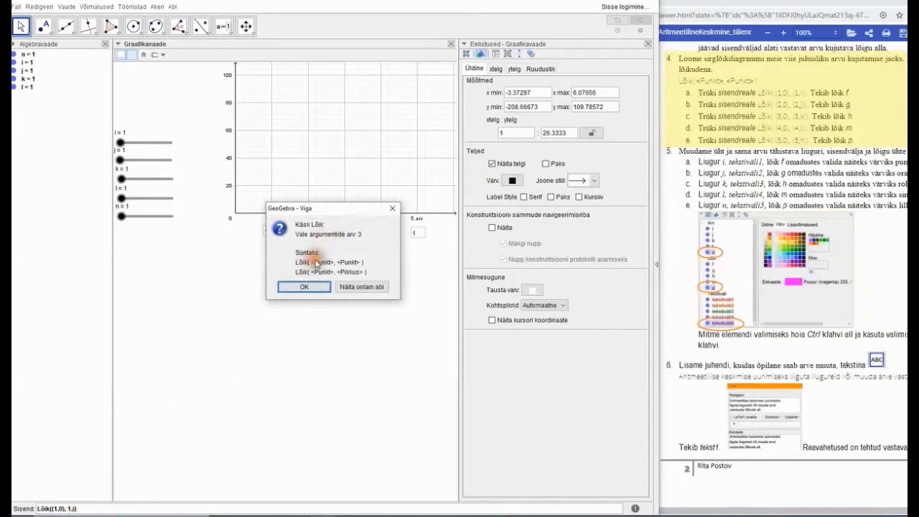
left_click(304, 286)
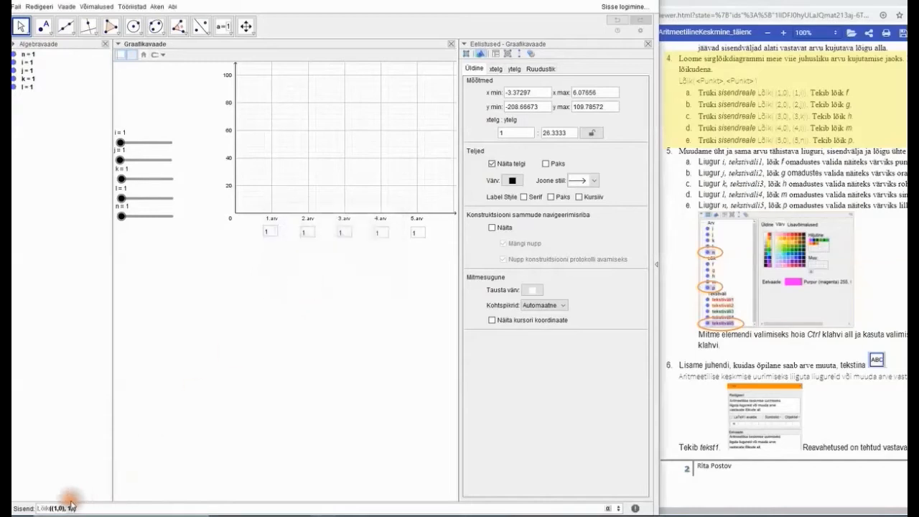
- Correct the command to Lõik((1,0), (1,i)) to create the first segment, and test it by setting slider i to 17
type("i")
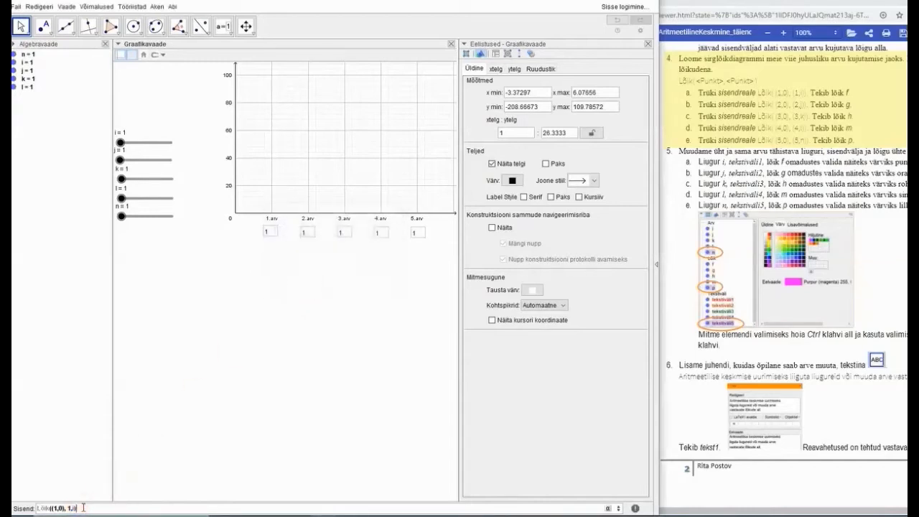
key("Left")
key("Left")
key("Left")
key("Left")
type("(")
key("End")
type(")")
key("Return")
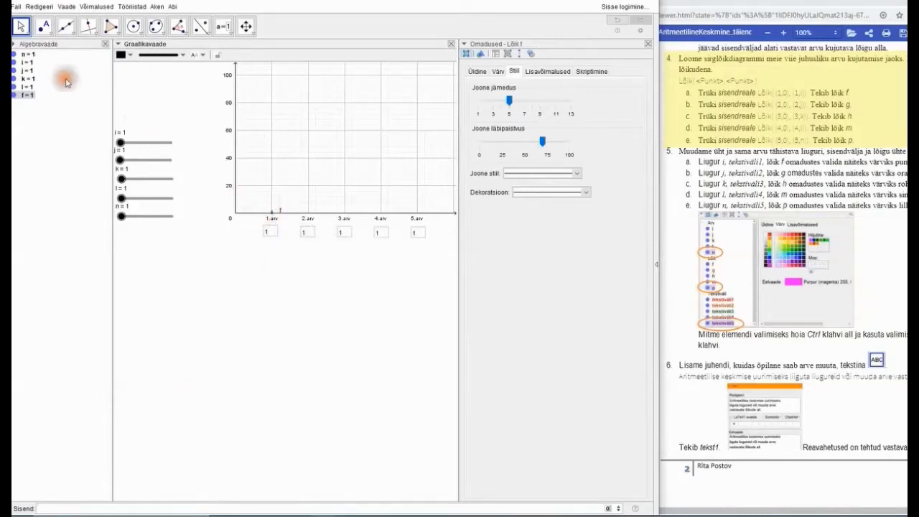
mouse_move(121, 142)
left_mouse_down()
mouse_move(179, 145)
mouse_move(130, 150)
left_mouse_up()
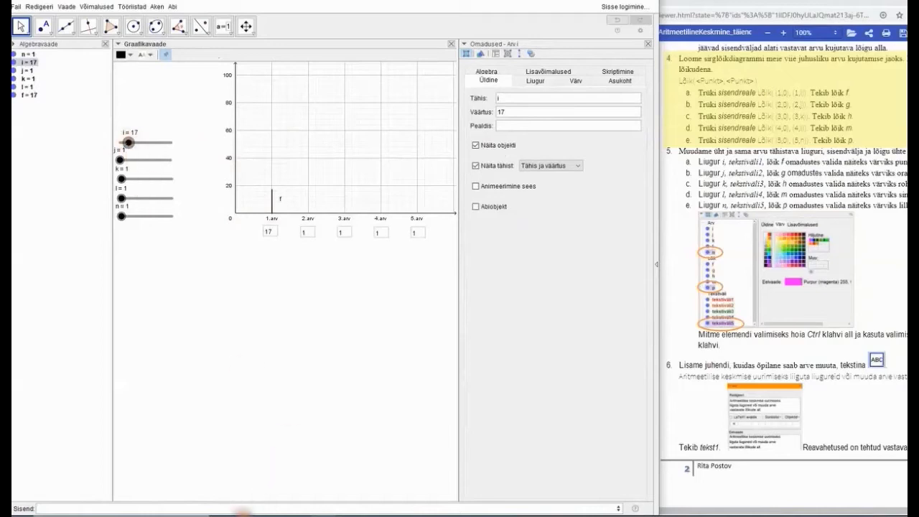
- Reuse the previous segment command and edit it to create the second segment as Lõik((2,0), (2,j))
left_click(263, 508)
left_click(617, 508)
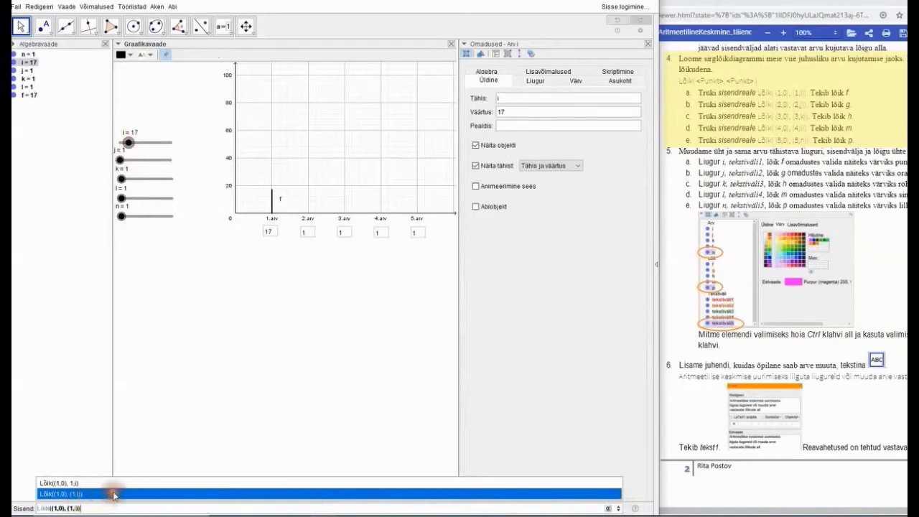
left_click(73, 508)
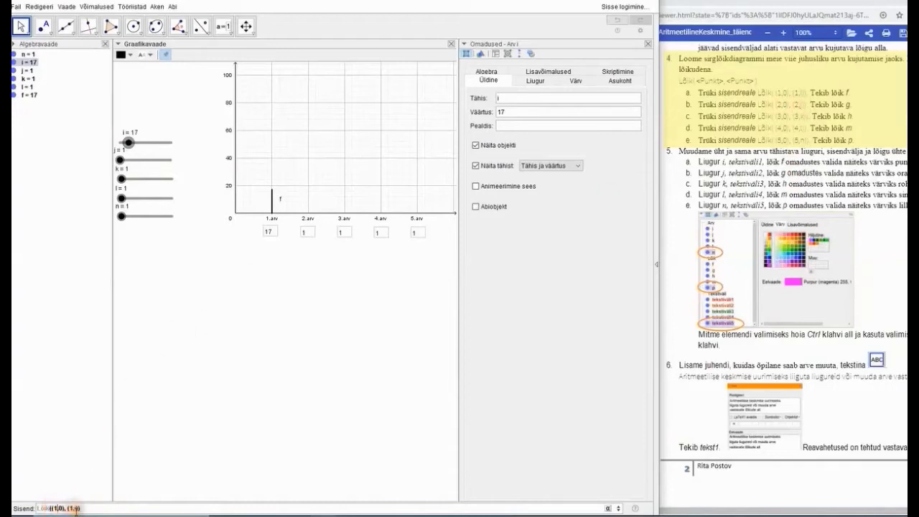
key("BackSpace")
type("2")
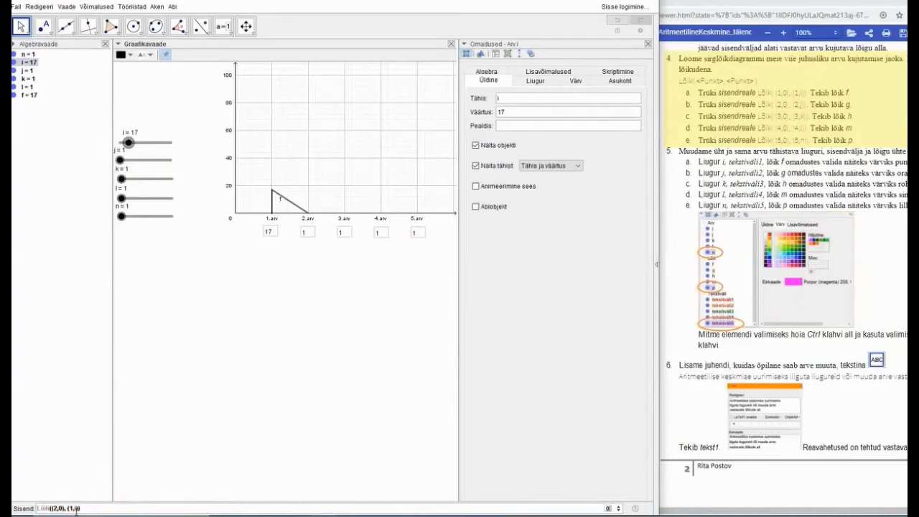
key("Right")
key("Right")
key("Right")
key("Right")
key("Right")
key("Delete")
type("2")
key("Delete")
type("j")
key("Return")
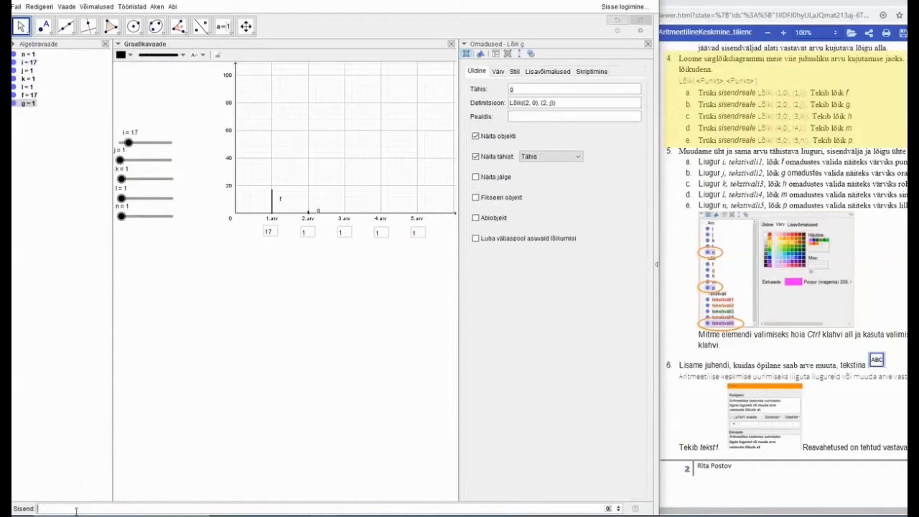
- Create the third segment by changing the recalled command to Lõik((3,0), (3,k))
left_click(621, 508)
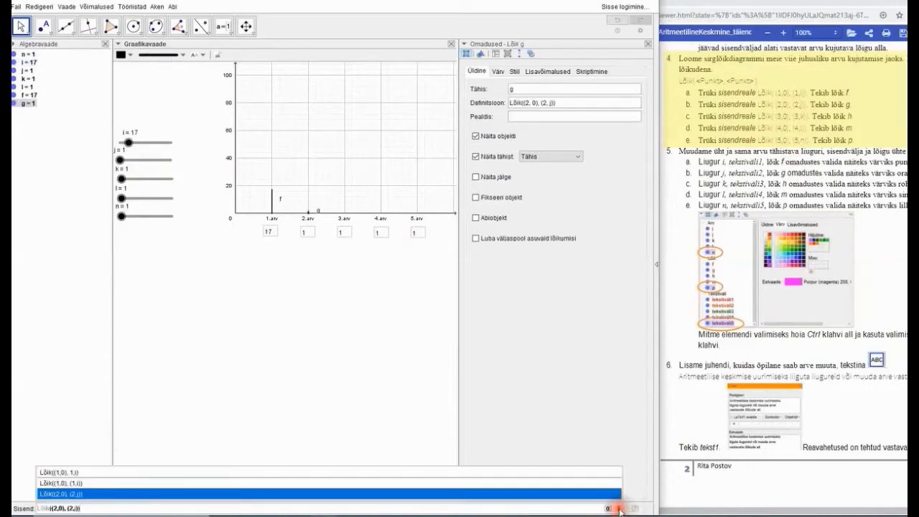
left_click(607, 494)
left_click(58, 508)
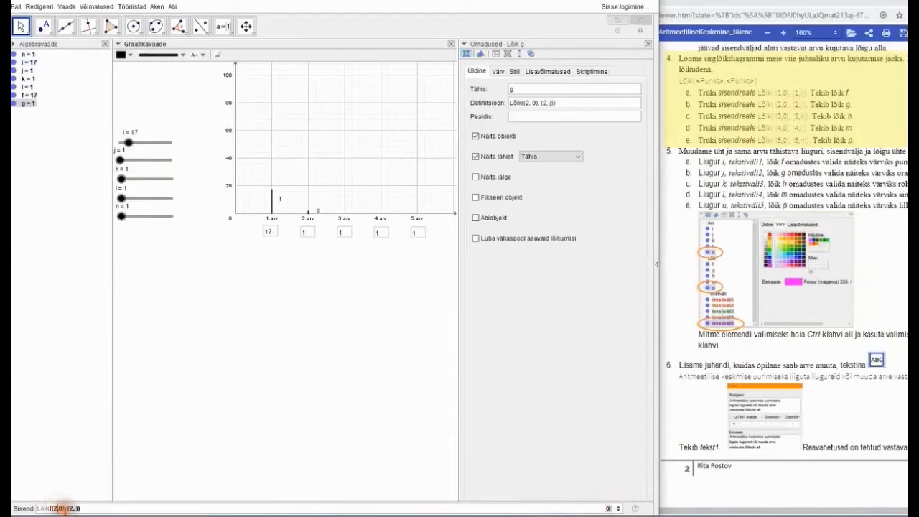
key("BackSpace")
type("3")
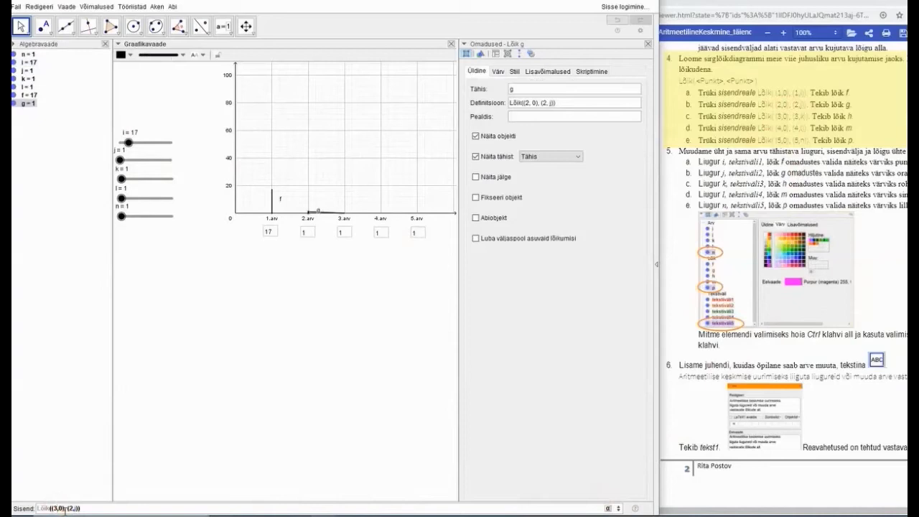
key("Right")
key("Right")
key("Right")
key("Right")
key("Right")
key("Right")
key("BackSpace")
type("3")
key("BackSpace")
type("k")
key("Return")
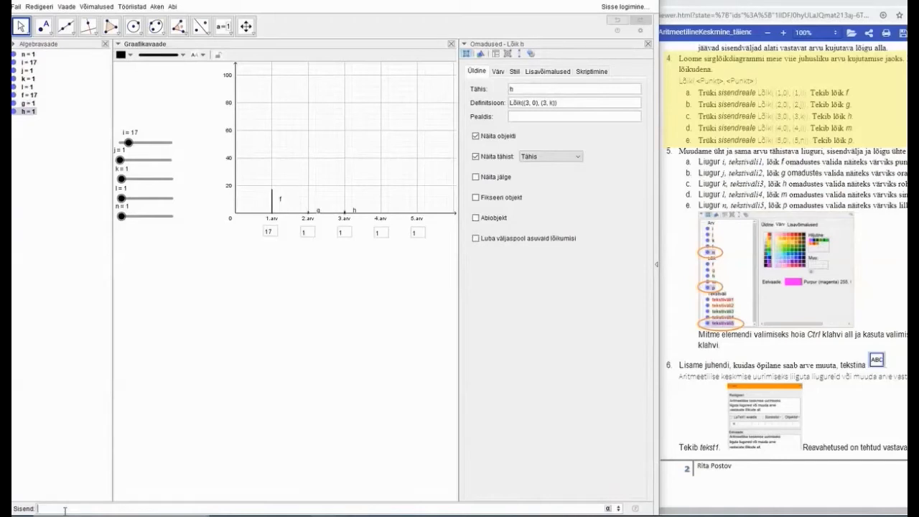
- Create the fourth segment by changing the recalled command to Lõik((4,0), (4,l))
key("Up")
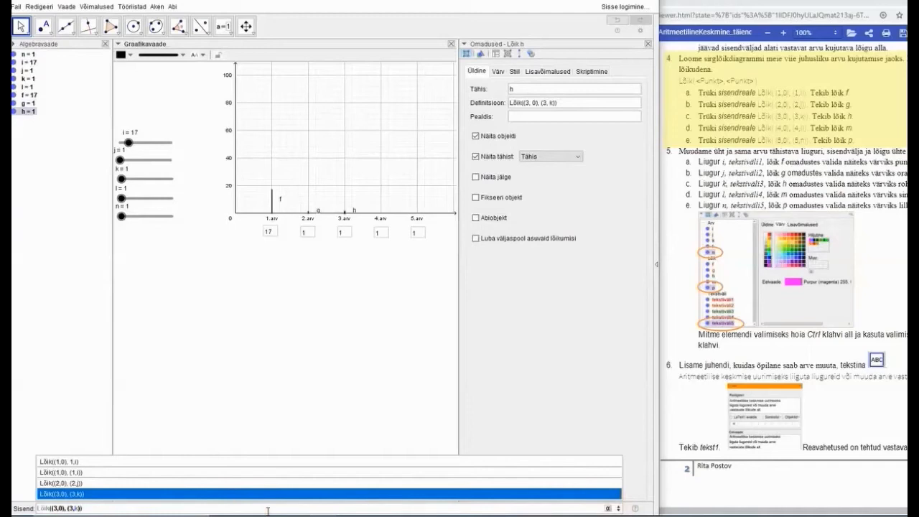
key("Left")
key("Left")
key("Left")
key("Left")
key("Left")
key("Left")
key("Left")
key("Left")
key("Left")
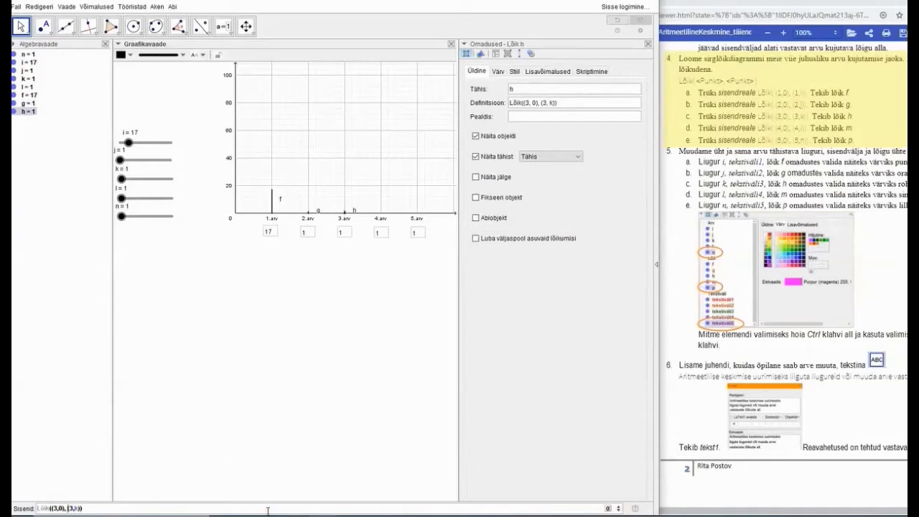
key("BackSpace")
key("BackSpace")
type("4")
key("Right")
key("Right")
key("Right")
key("BackSpace")
type("4")
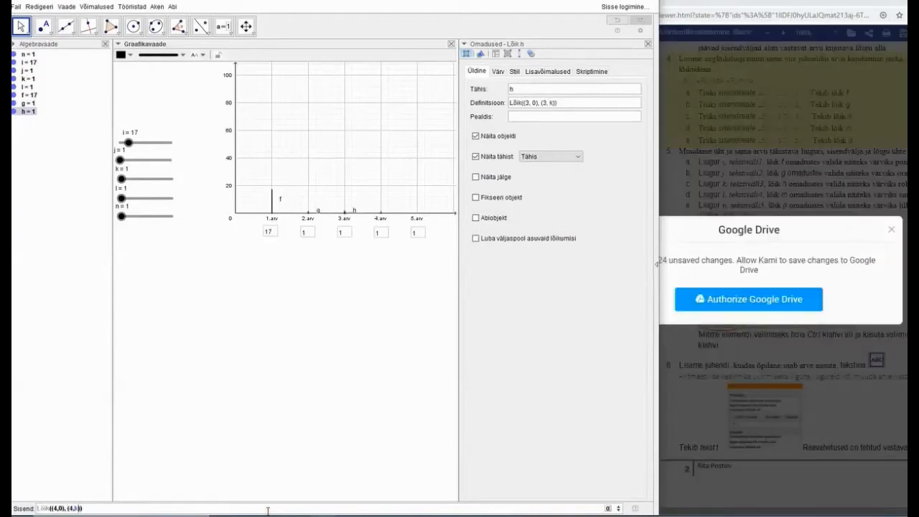
key("BackSpace")
type("l")
key("Return")
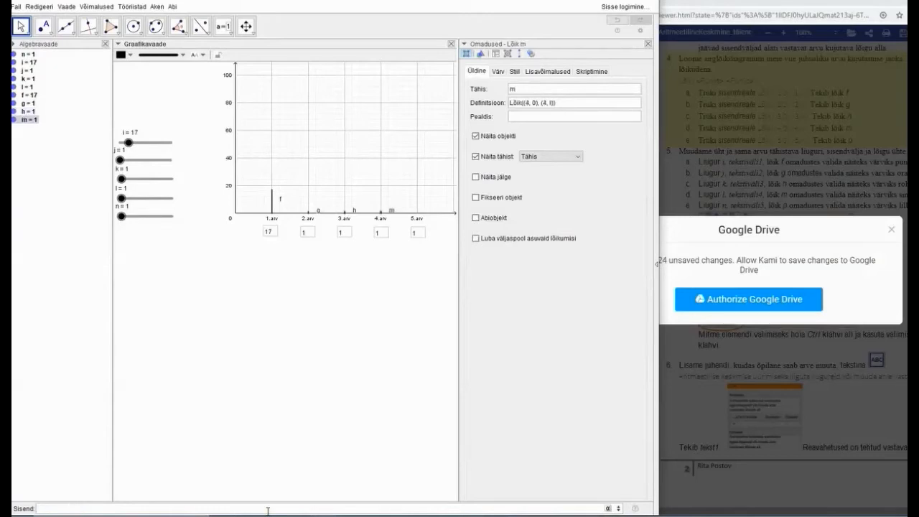
- Create the fifth segment by changing the recalled command to Lõik((5,0), (5,n))
key("Up")
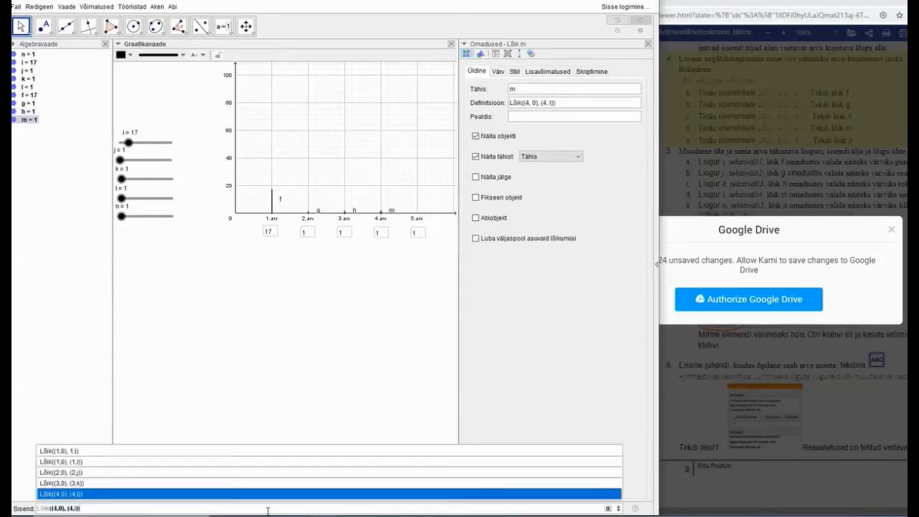
key("Left")
key("Left")
key("Left")
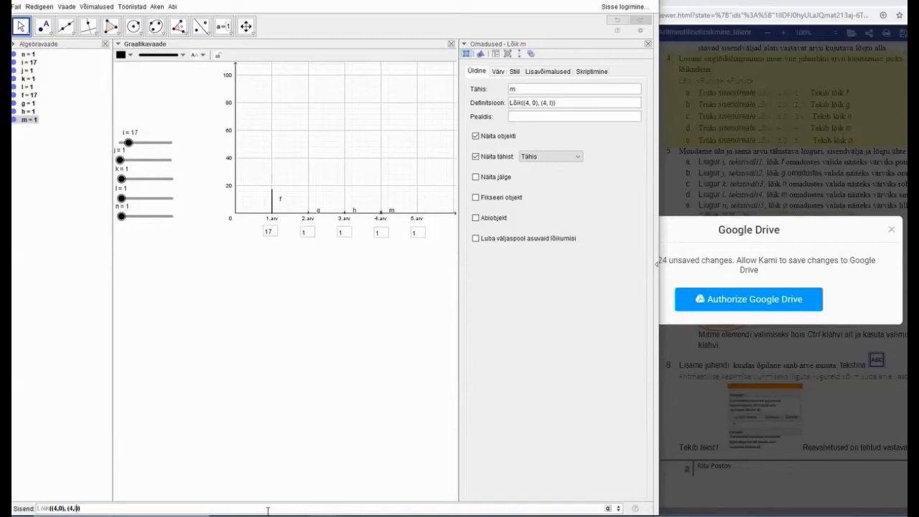
key("Delete")
type("n")
key("Return")
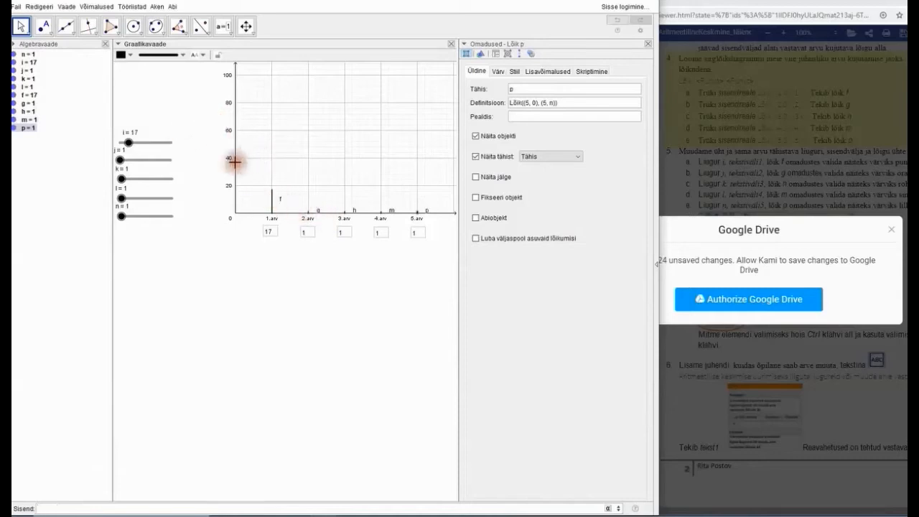
- Set slider j to 35 and slider k to 43, and dismiss the Google Drive prompt covering the guide
left_click_drag(121, 160, 143, 179)
left_click(888, 229)
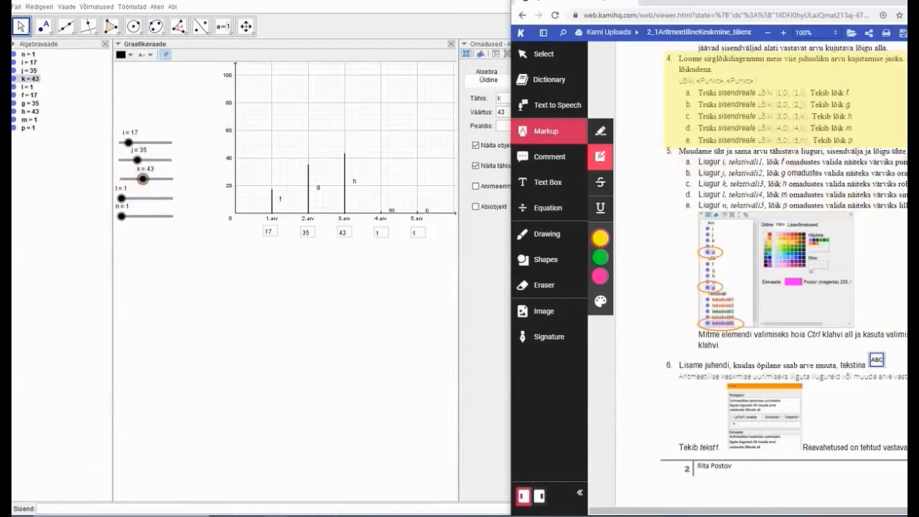
scroll(760, 273, "down", 3)
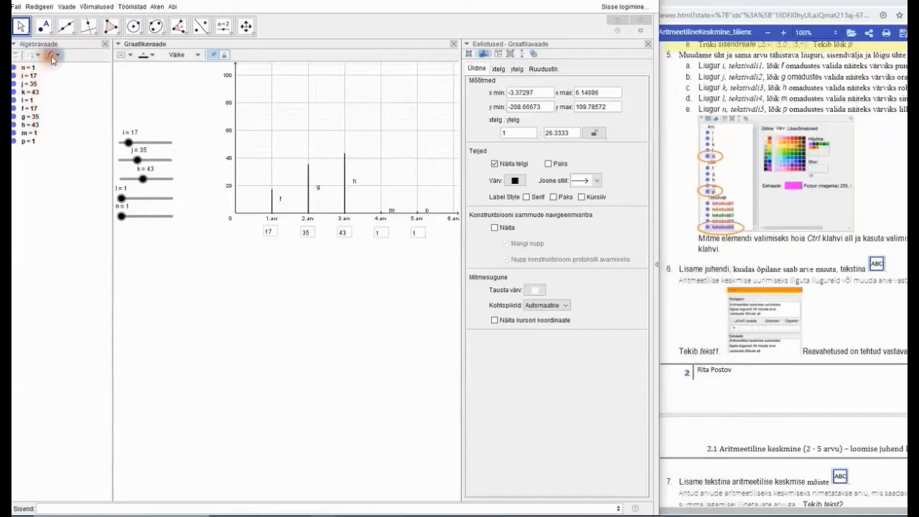
- Show the style bar of the Algebra view and sort the listed objects by object type (Objekti tüüp)
left_click(13, 43)
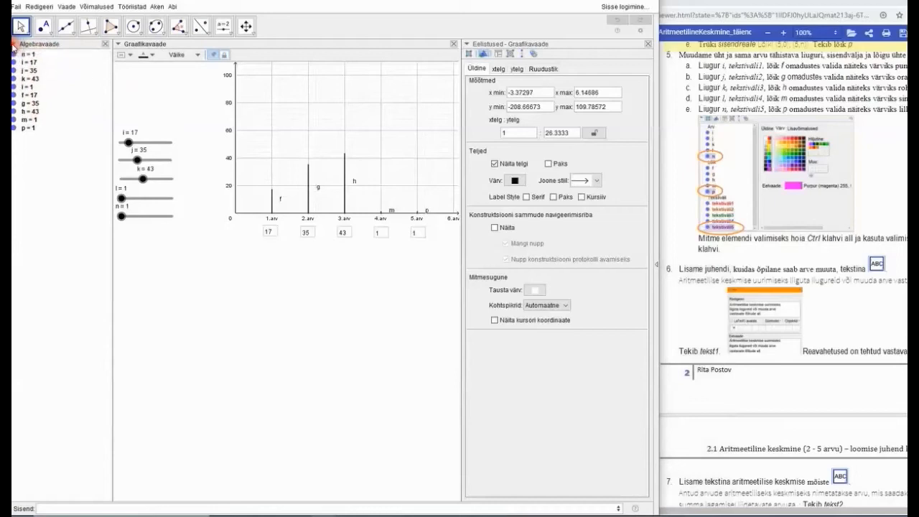
left_click(13, 44)
left_click(14, 44)
left_click(13, 44)
left_click(14, 44)
left_click(14, 43)
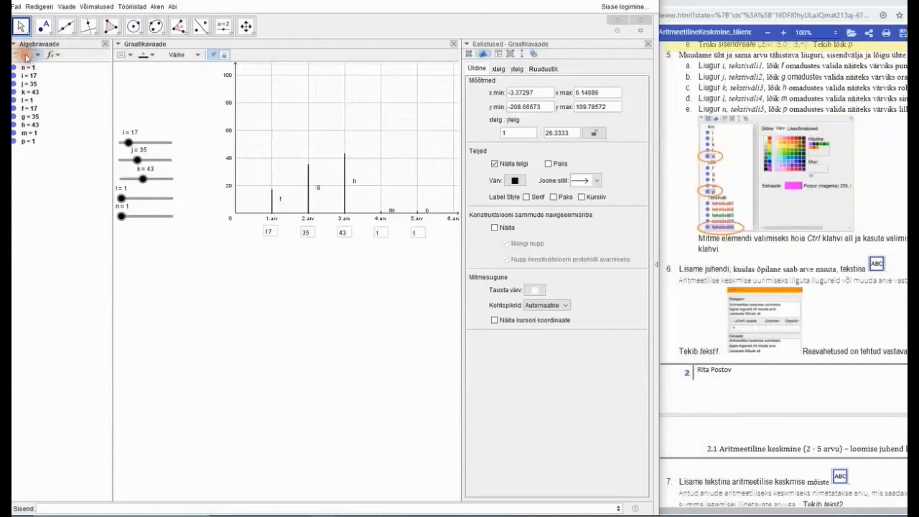
left_click(51, 56)
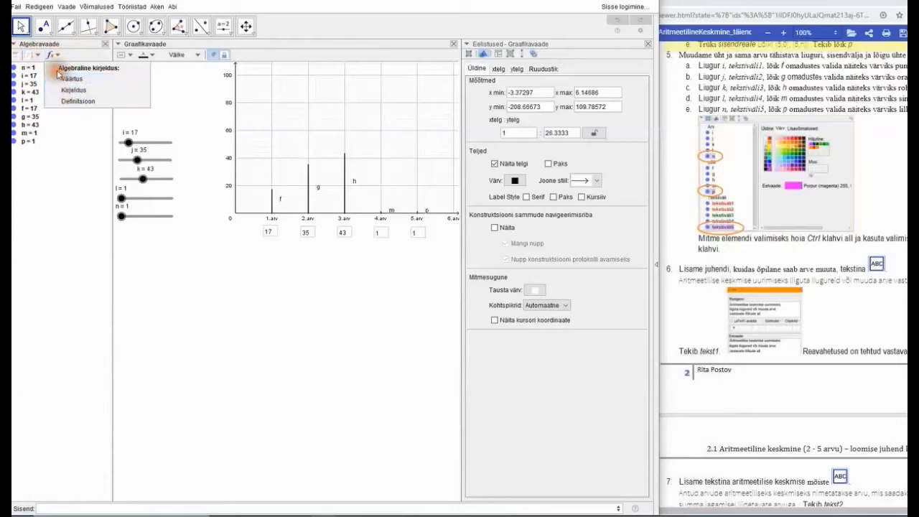
left_click(33, 55)
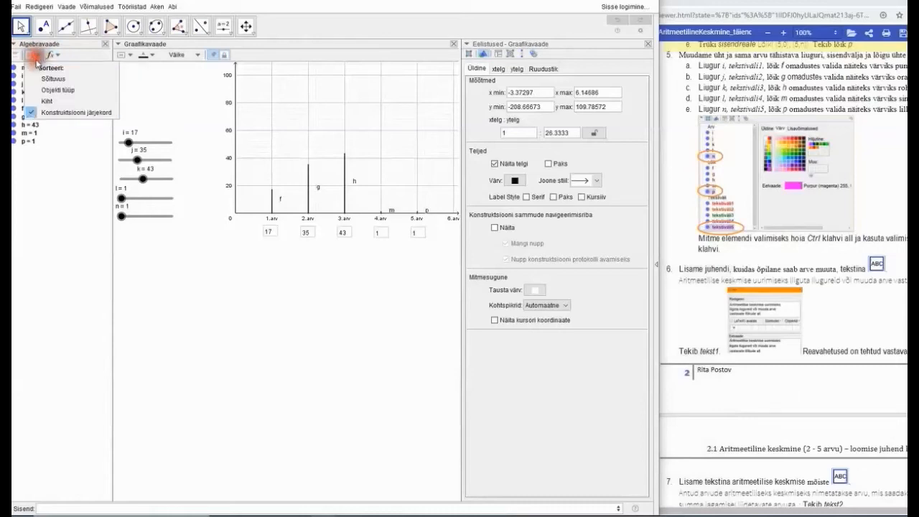
left_click(59, 92)
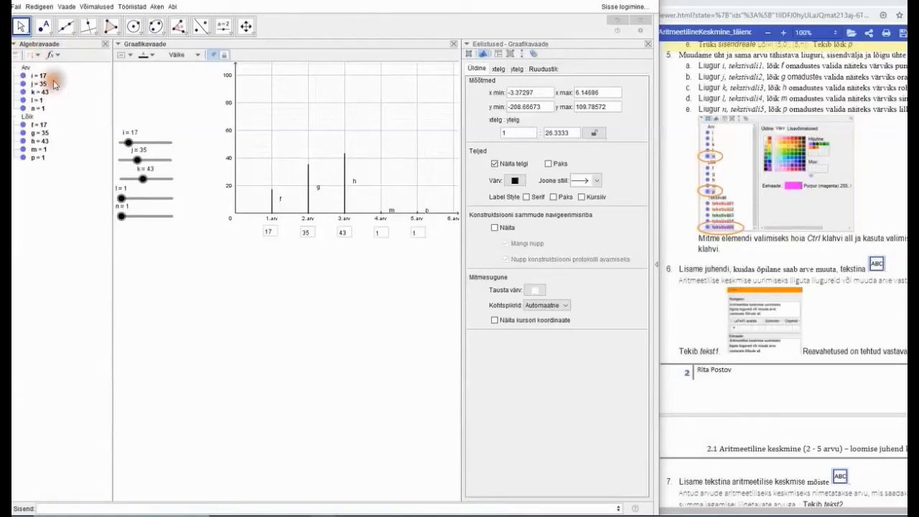
- Show the auxiliary objects in the Algebra view and sort the list by object type (Objekti tüüp)
left_click(15, 56)
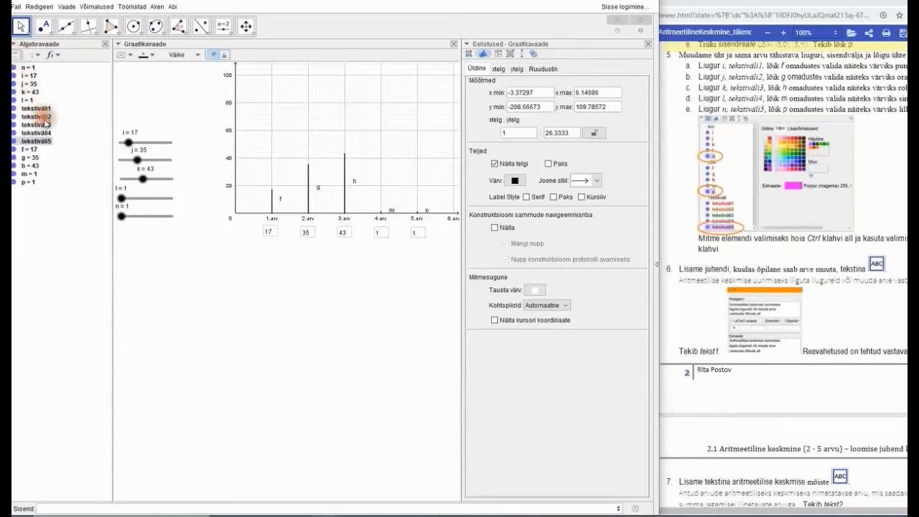
left_click(36, 58)
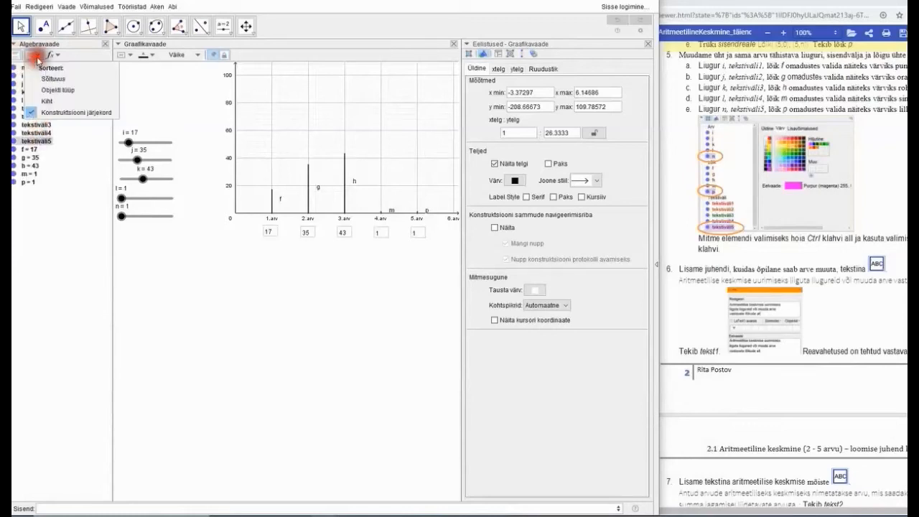
left_click(45, 89)
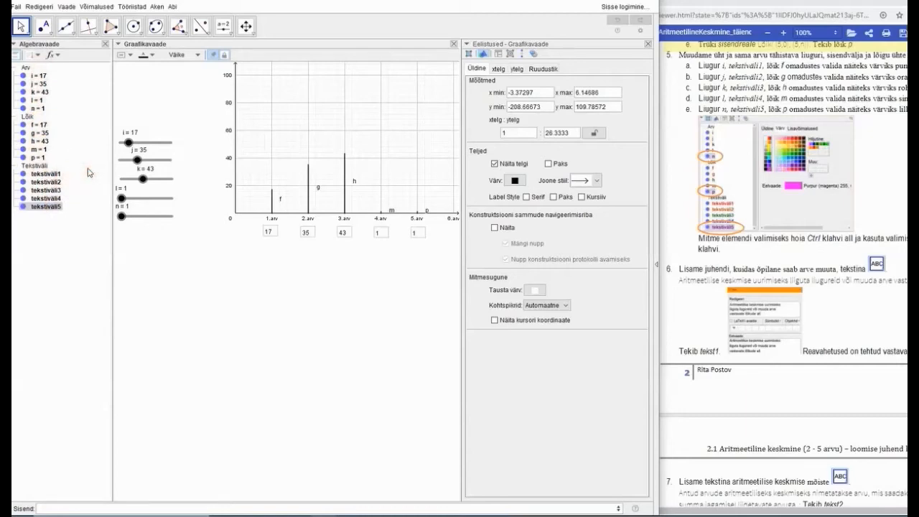
- Colour slider i, segment f and input box tekstiväli1 red (Punane 255, 0, 0)
left_click(36, 76)
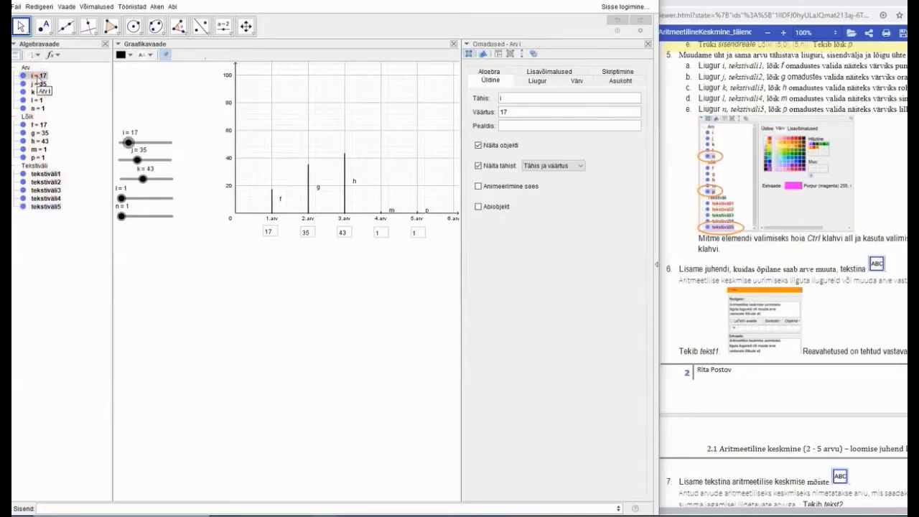
left_click(37, 126, "ctrl")
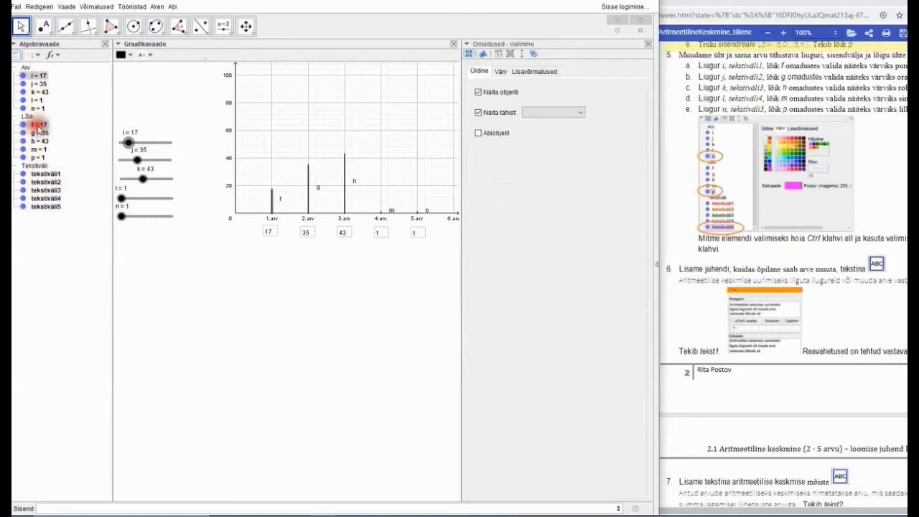
left_click(43, 175, "ctrl")
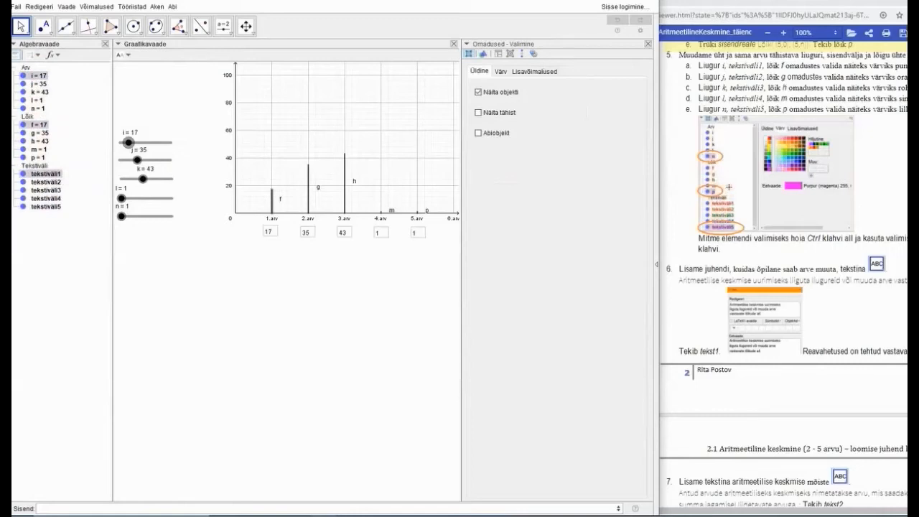
left_click(714, 155)
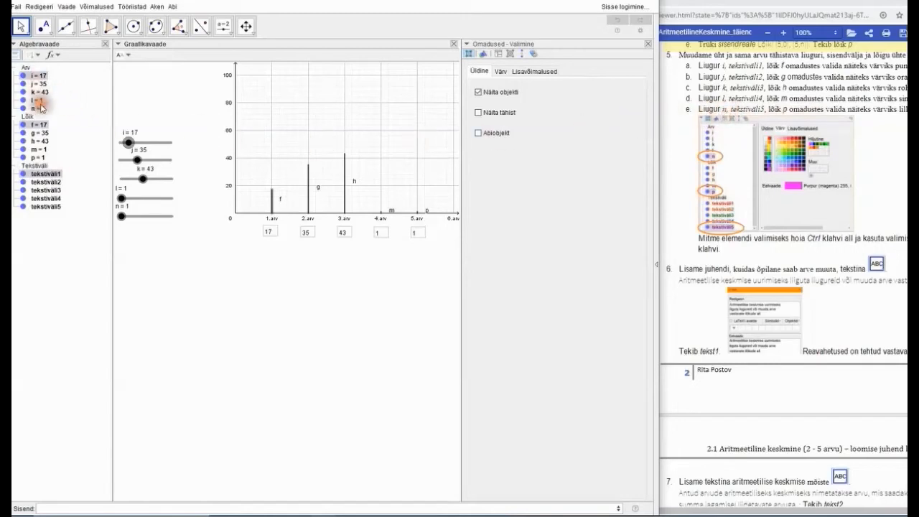
left_click(502, 71)
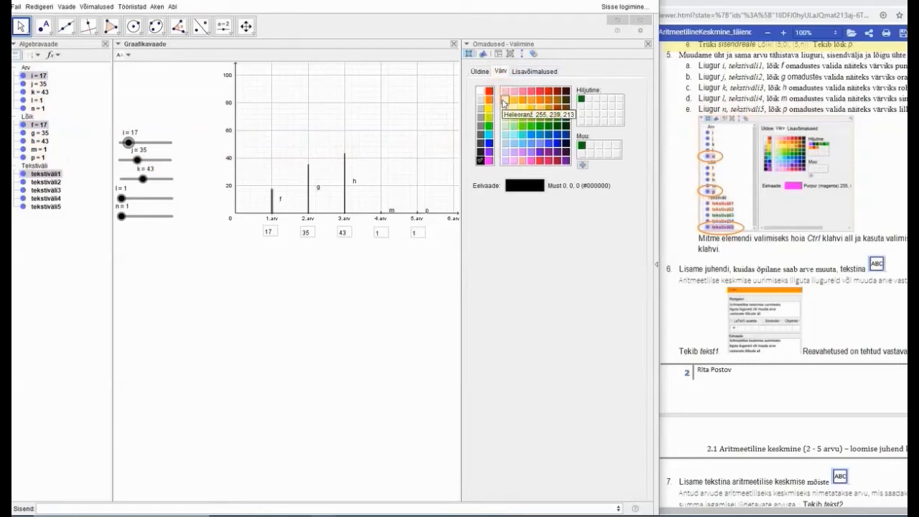
left_click(489, 92)
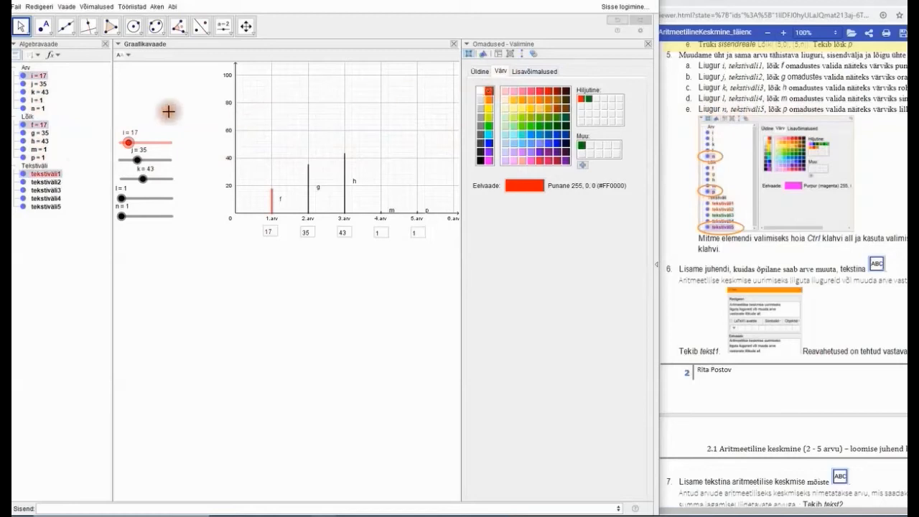
- Colour slider j, segment g and input box tekstiväli2 orange (Oranž 255, 127, 0)
left_click(40, 86)
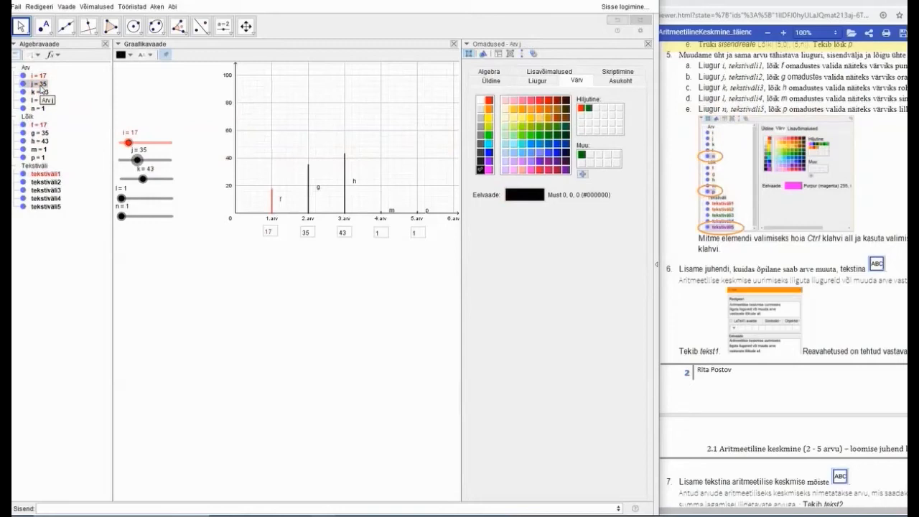
left_click(39, 133, "ctrl")
left_click(48, 183, "ctrl")
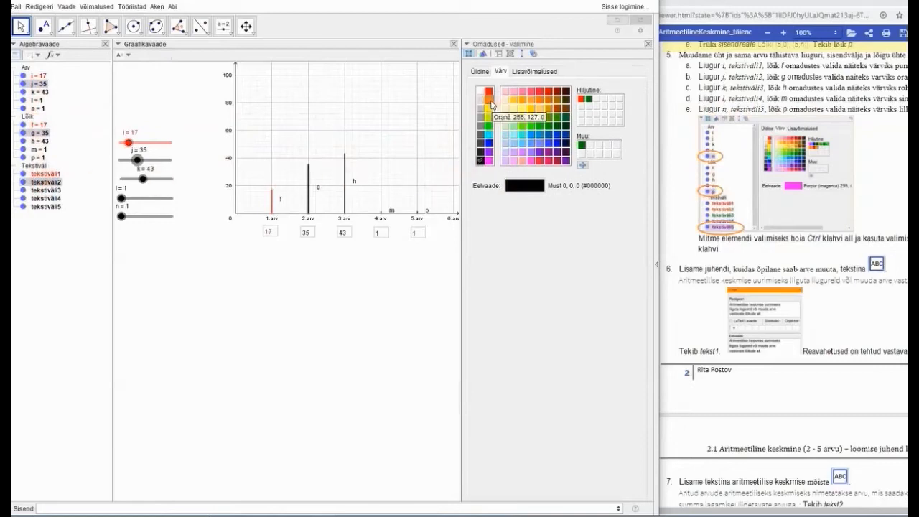
left_click(490, 105)
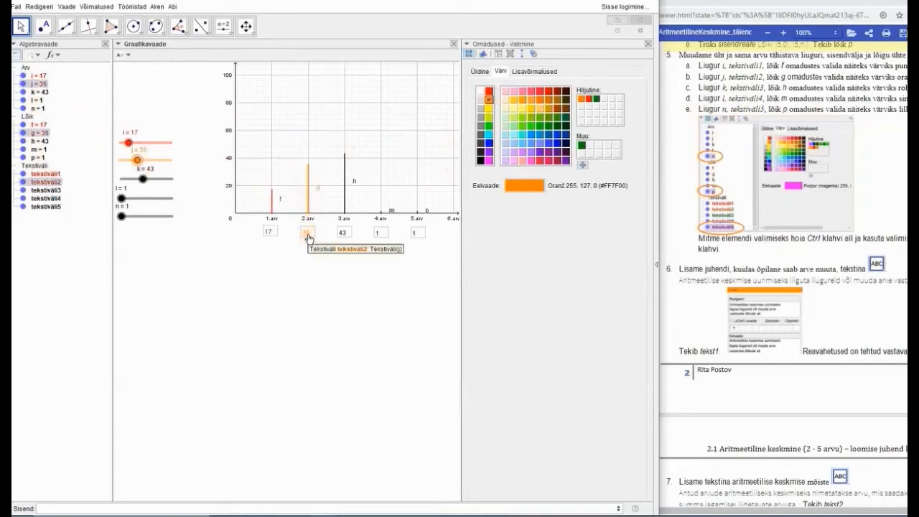
- Colour slider k, segment h and input box tekstiväli3 dark green (Tumeroheline 0, 100, 0)
left_click(37, 92)
left_click(40, 140, "ctrl")
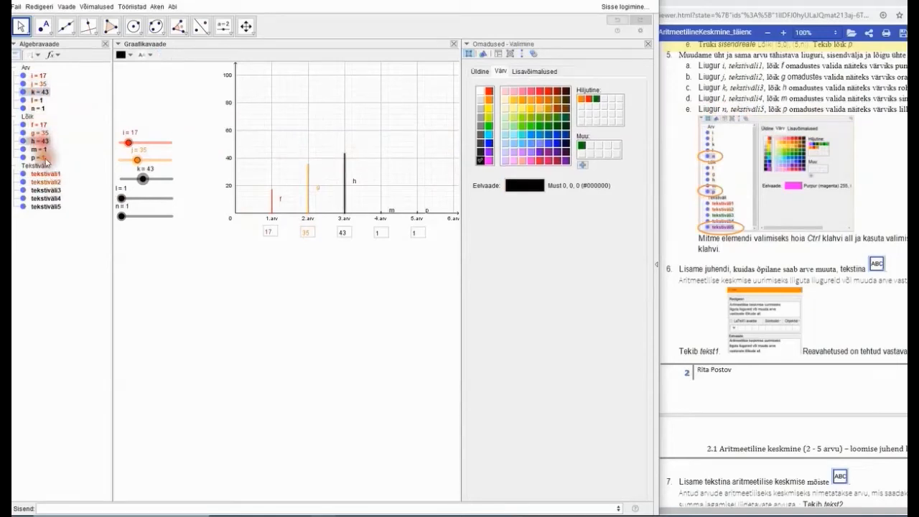
left_click(45, 191, "ctrl")
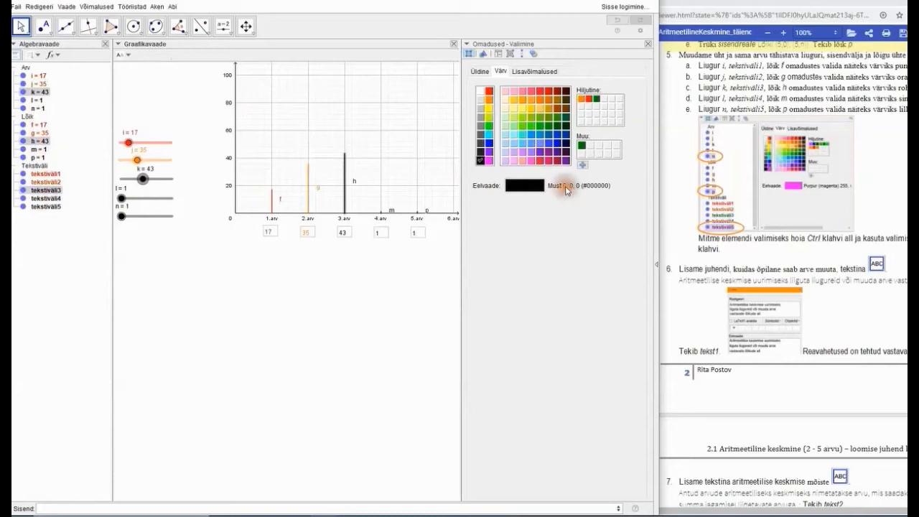
left_click(489, 127)
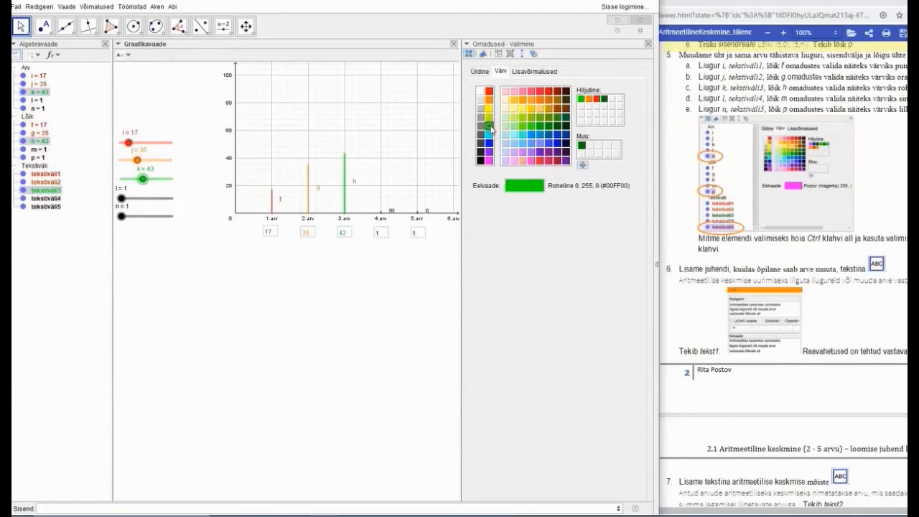
left_click(555, 127)
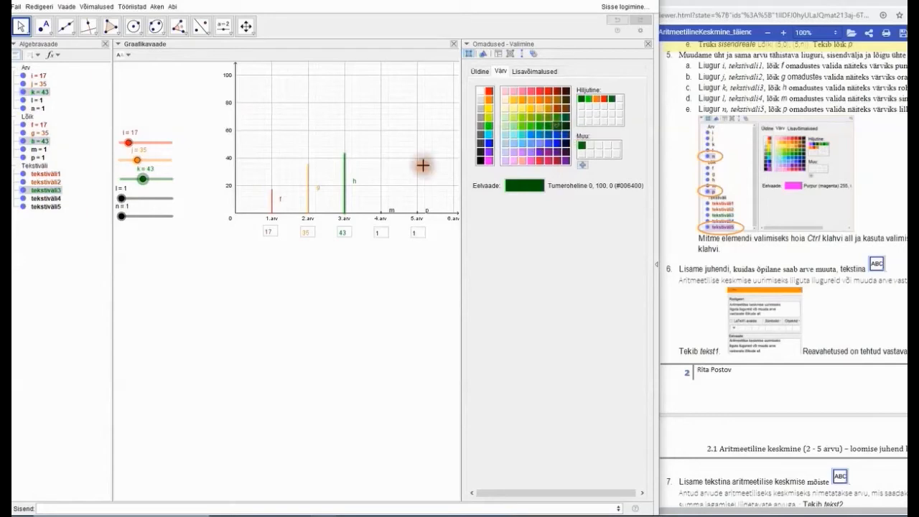
left_click(344, 237)
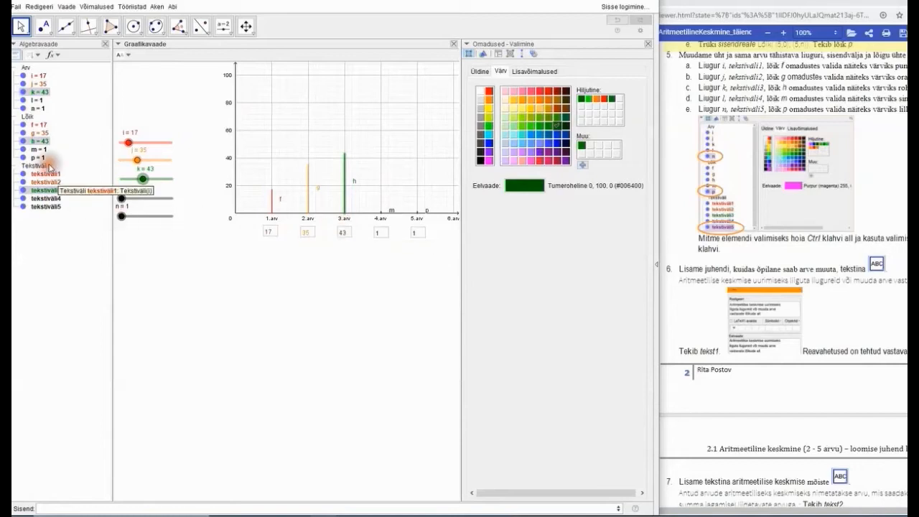
- Colour slider l, segment m and input box tekstiväli4 blue (Sinine 0, 0, 255)
left_click(36, 101)
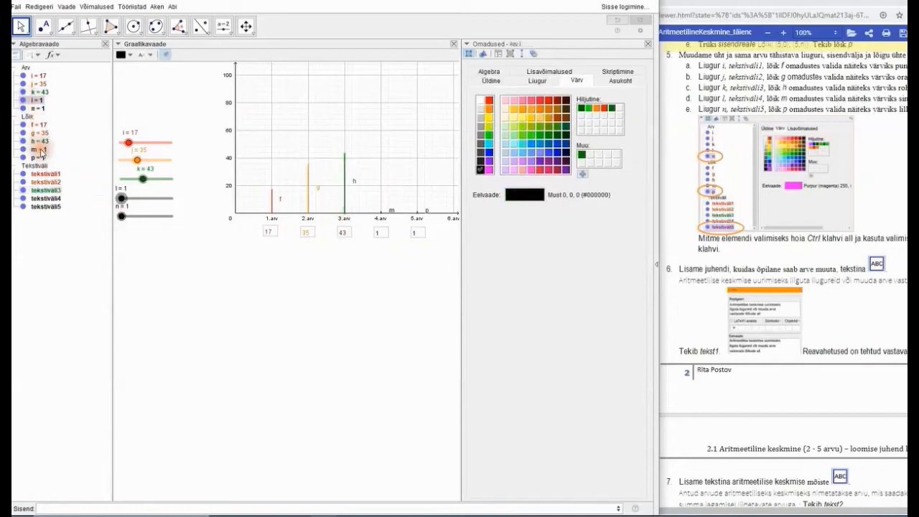
left_click(40, 149, "ctrl")
left_click(47, 198, "ctrl")
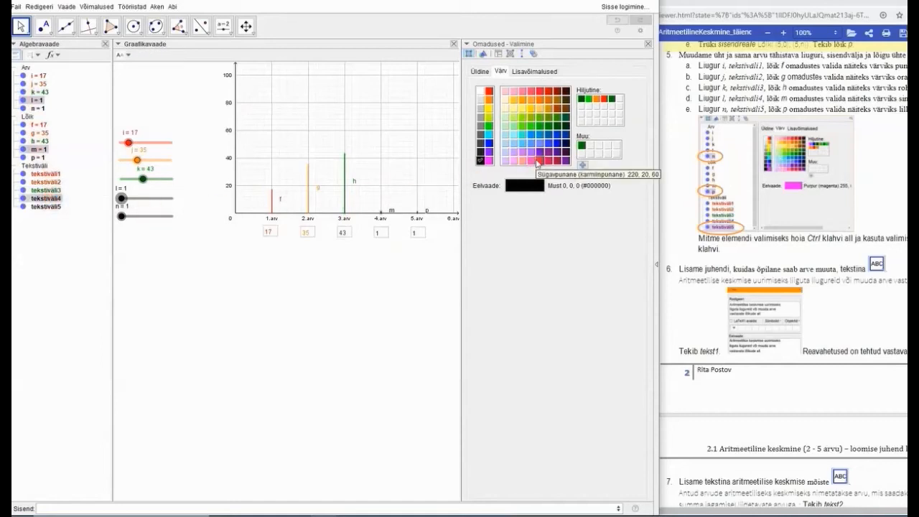
left_click(491, 145)
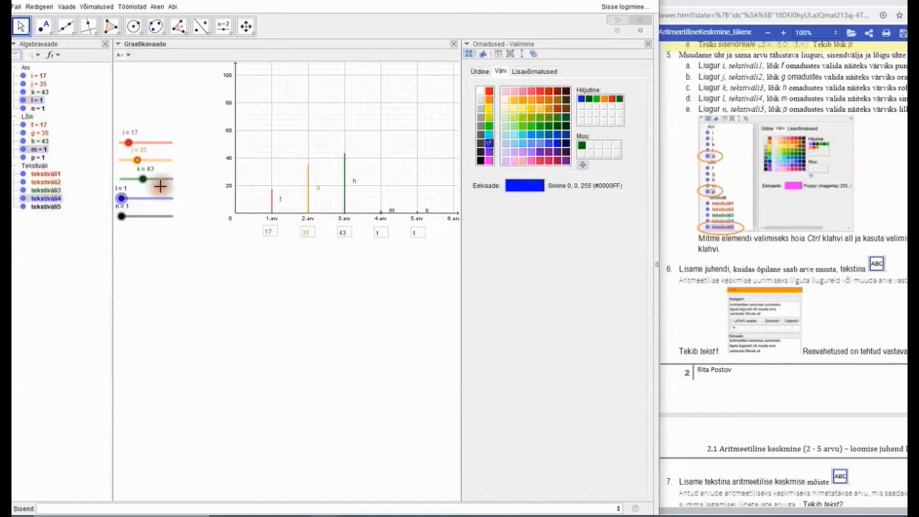
- Colour slider n, segment p and input box tekstiväli5 magenta (Purpur)
left_click(42, 106)
left_click(37, 157, "ctrl")
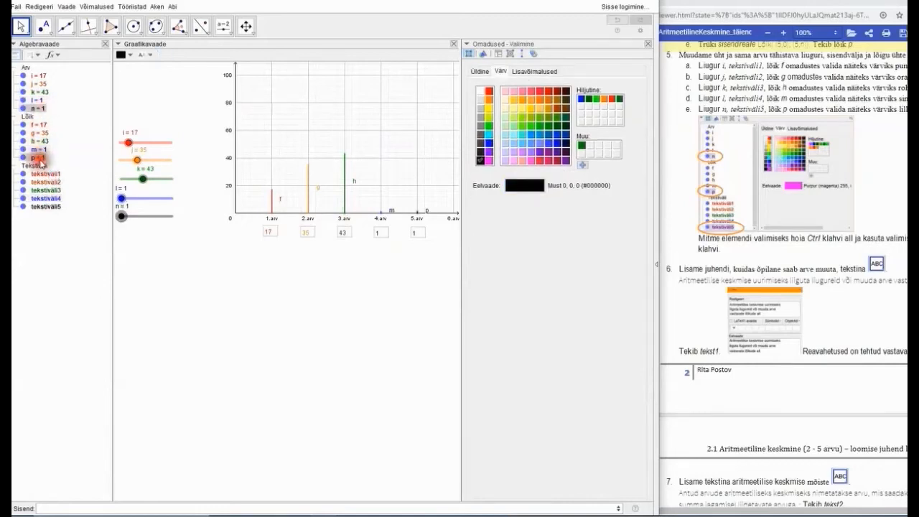
left_click(43, 207, "ctrl")
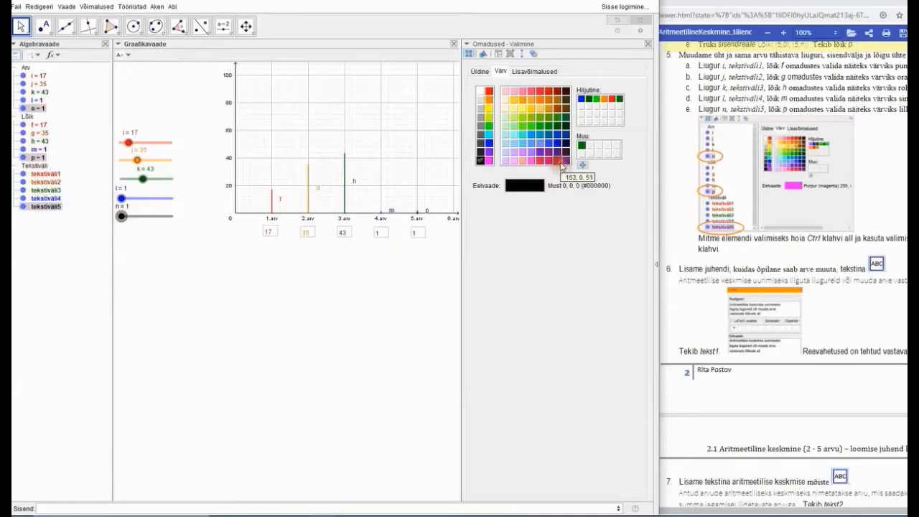
left_click(489, 161)
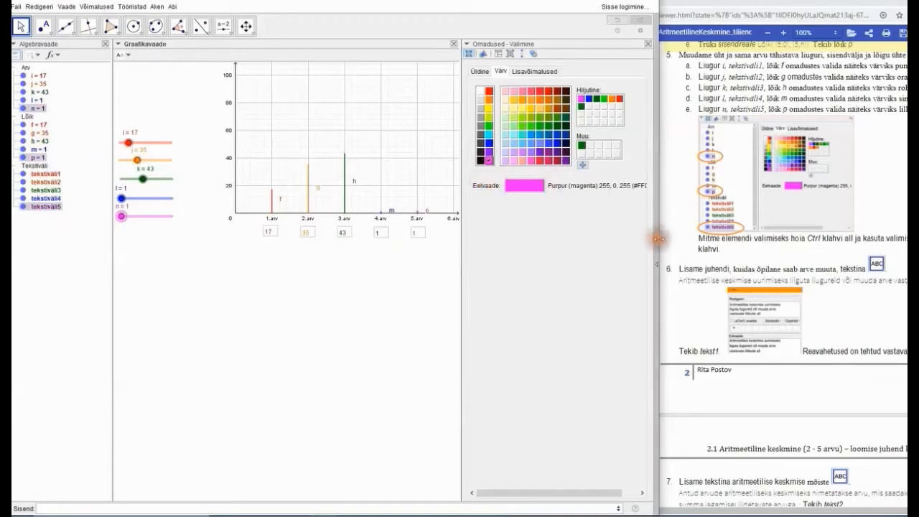
- Deselect the coloured objects and save the GeoGebra construction under its existing file
left_click(771, 308)
scroll(772, 308, "down", 4)
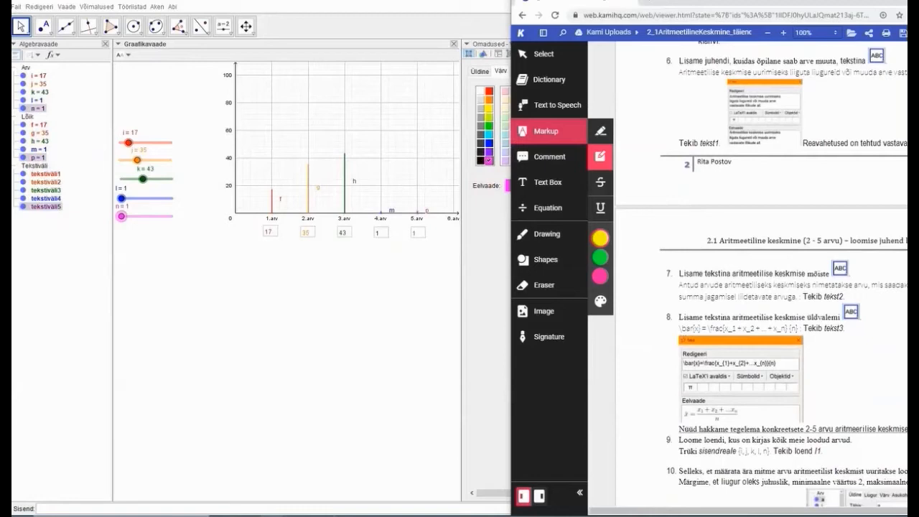
left_click(188, 250)
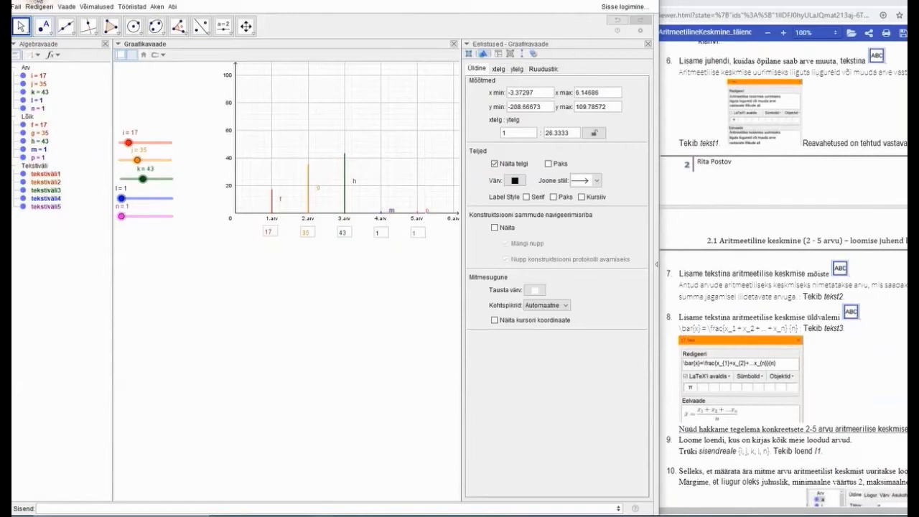
left_click(16, 6)
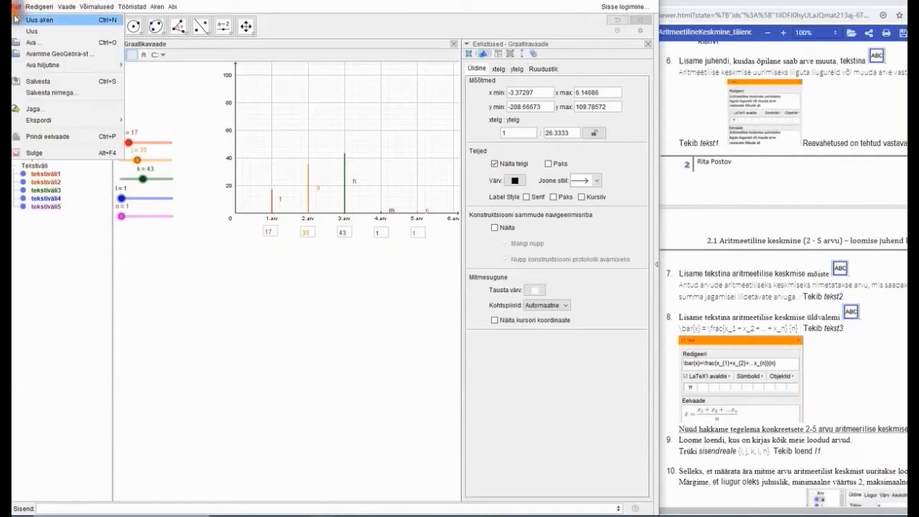
left_click(41, 84)
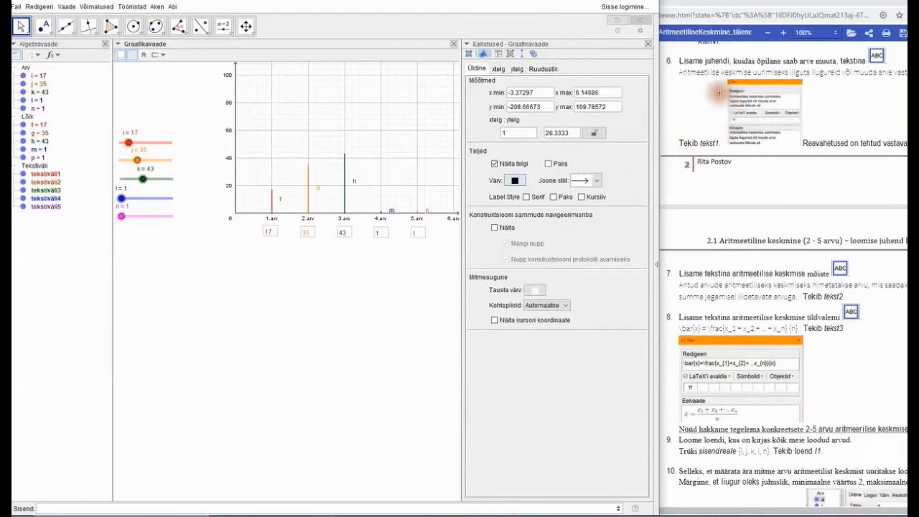
- Switch to the Kami PDF guide and highlight step 6 in yellow
left_click(666, 50)
left_click_drag(666, 51, 903, 147)
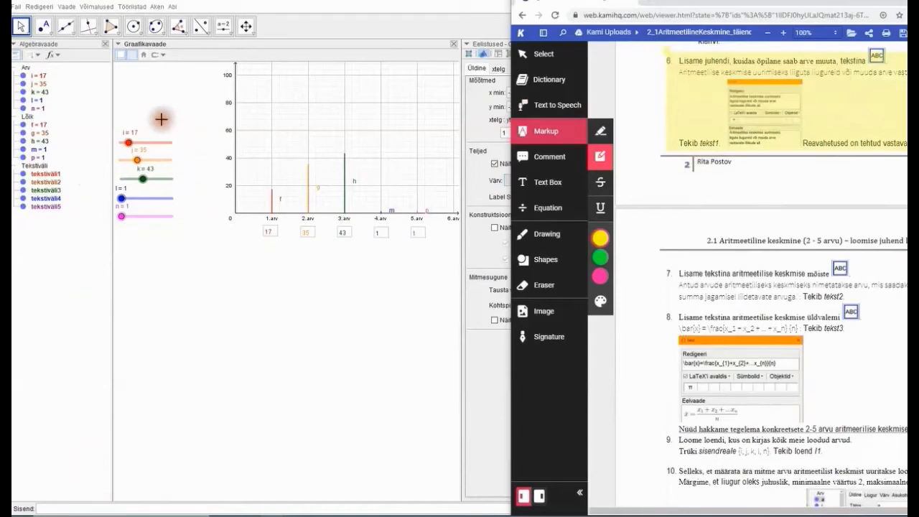
- Add a text above the sliders reading "Aritmeetilise keskmise uurimiseks liiguta või muuda arve vastavate lõikude all"
left_click(222, 26)
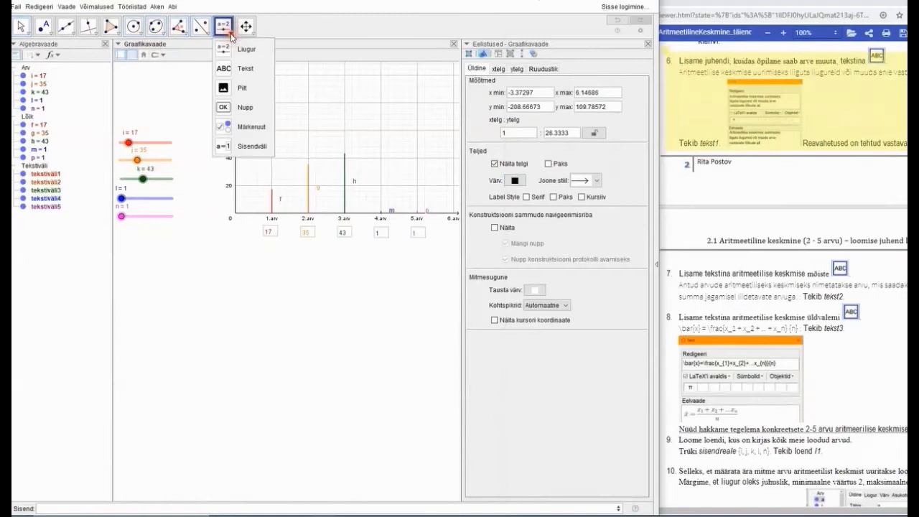
left_click(225, 72)
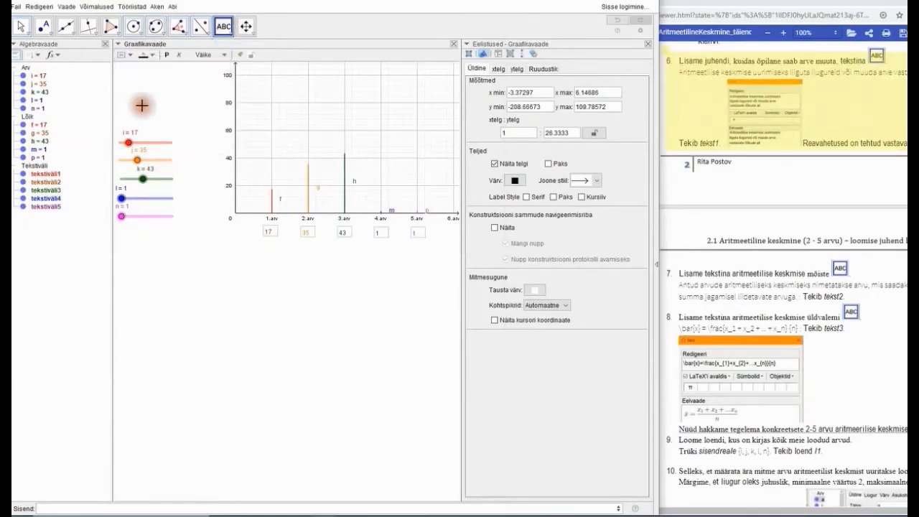
left_click(120, 72)
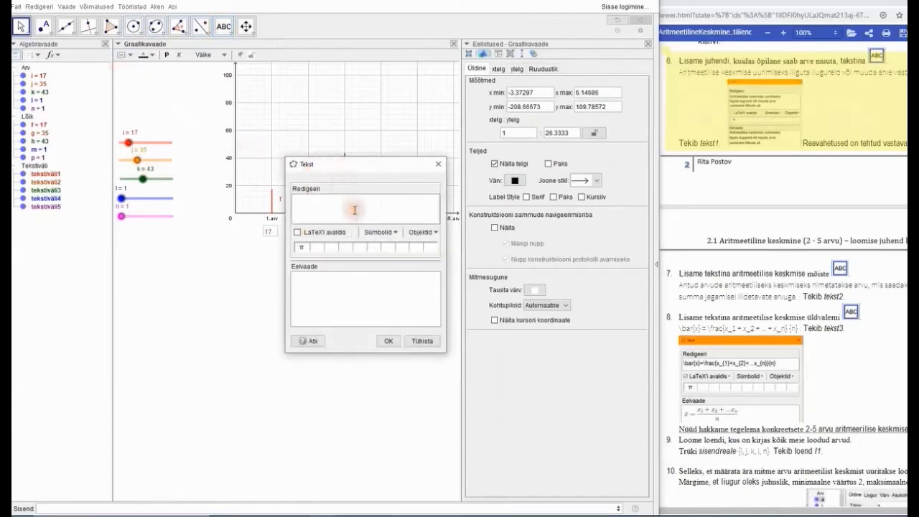
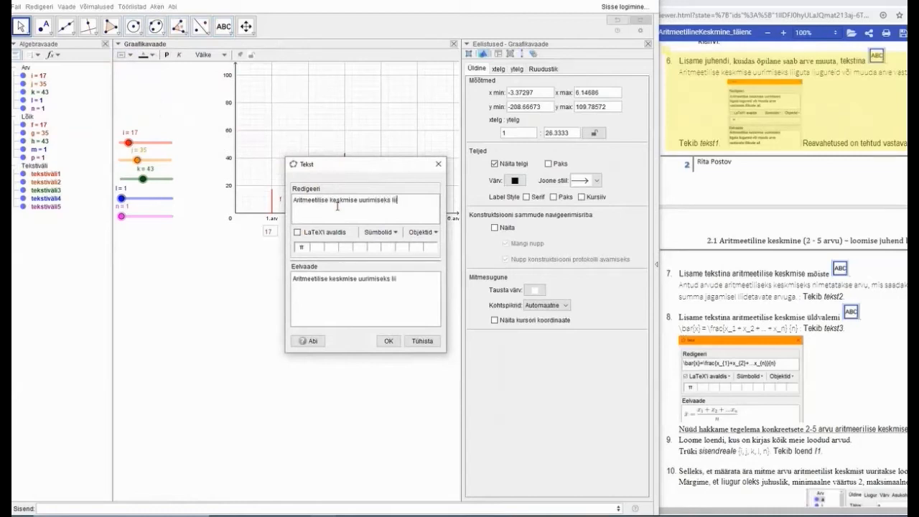
type("a või")
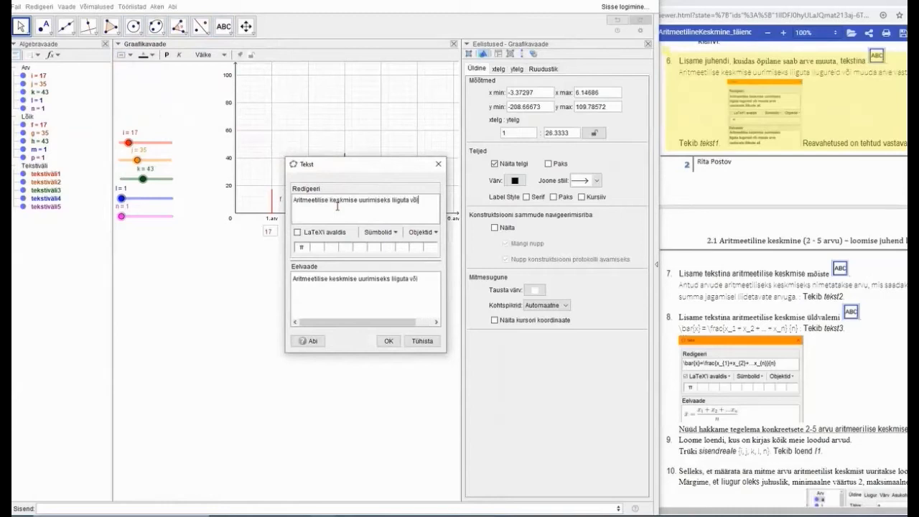
type(" muuda")
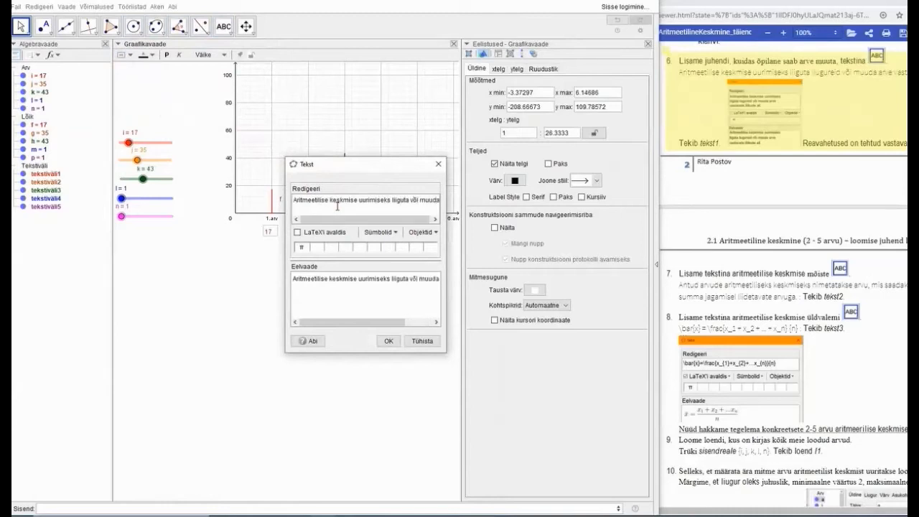
type(" arve vastavate l")
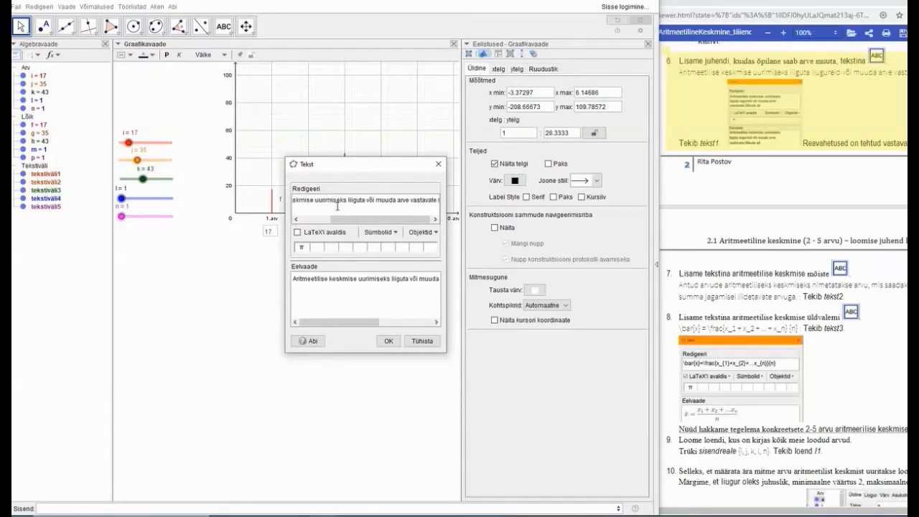
type("õikude all")
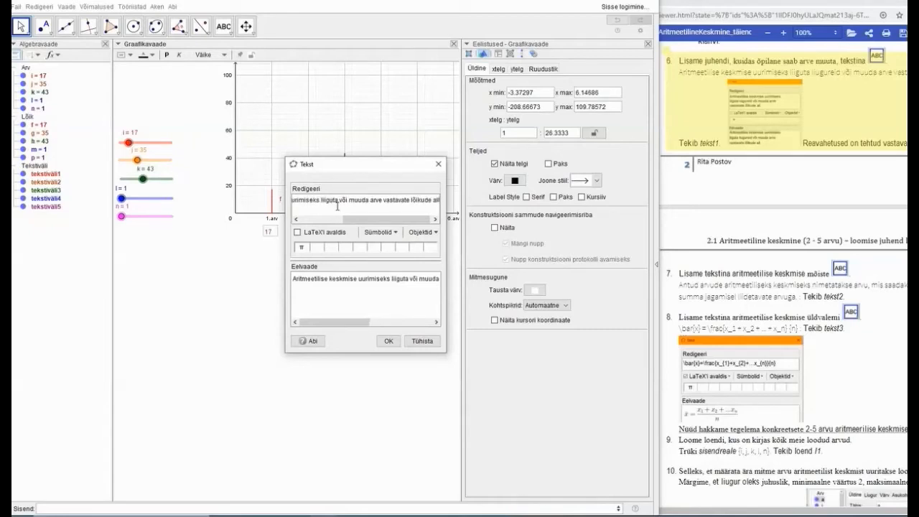
- Insert the word "liugureid" after "liiguta" and end the instruction sentence with a period
left_click(341, 200)
type("liugureid")
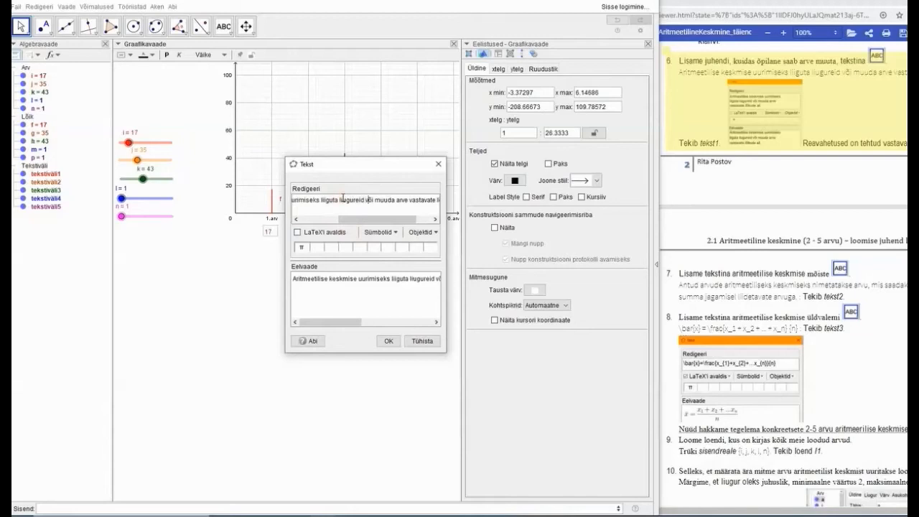
key("Right")
key("Right")
key("Right")
key("Right")
key("Right")
key("Right")
key("Right")
key("Right")
key("Right")
key("Right")
key("Right")
key("Right")
key("Right")
key("Right")
key("Right")
key("Right")
key("Right")
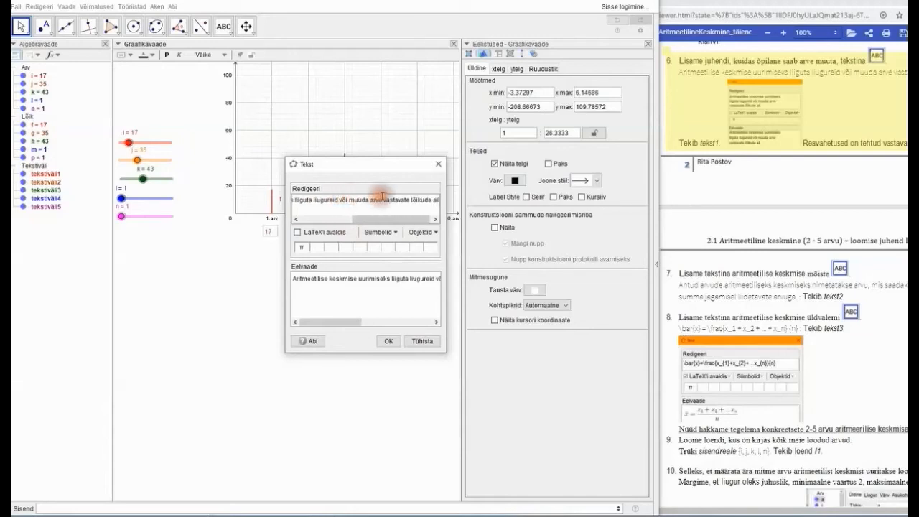
type(".")
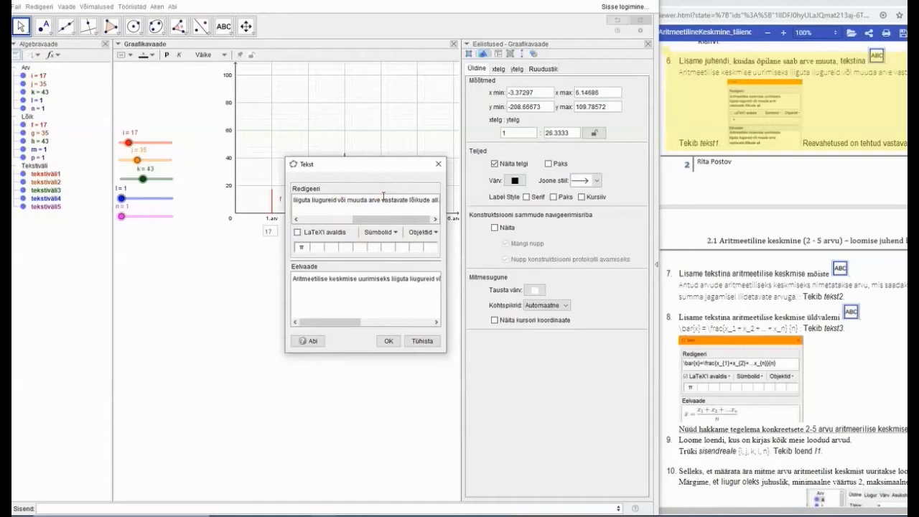
- Break the instruction into three lines after "uurimiseks" and "arve", and create the text
left_click(387, 197)
left_click(379, 219)
left_click_drag(379, 220, 321, 224)
left_click(391, 200)
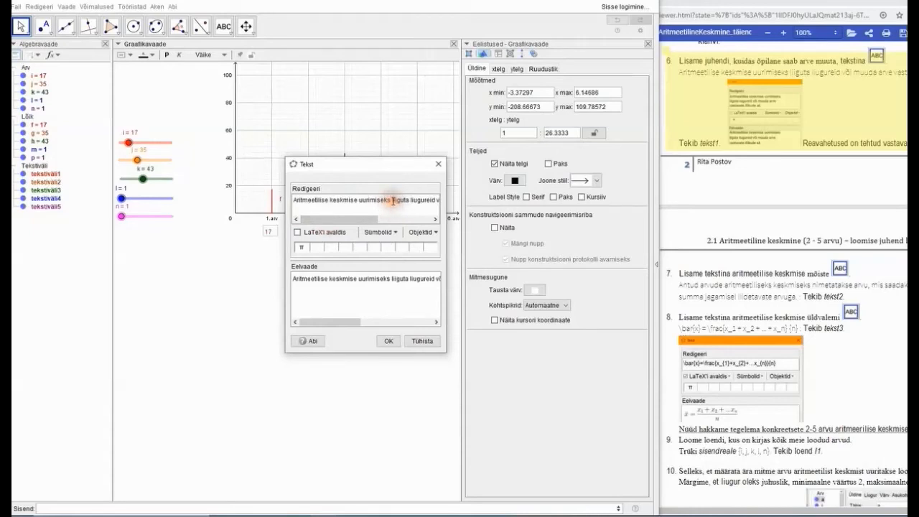
key("Return")
left_click(391, 208)
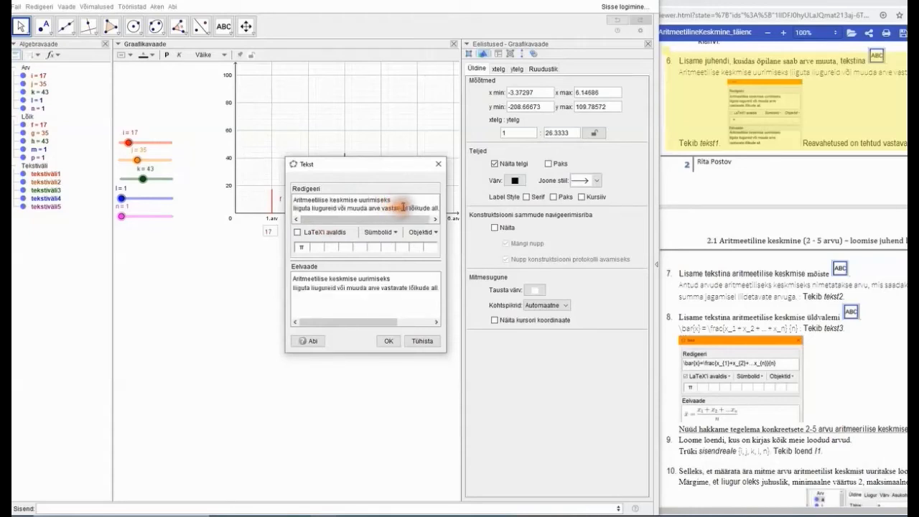
key("Return")
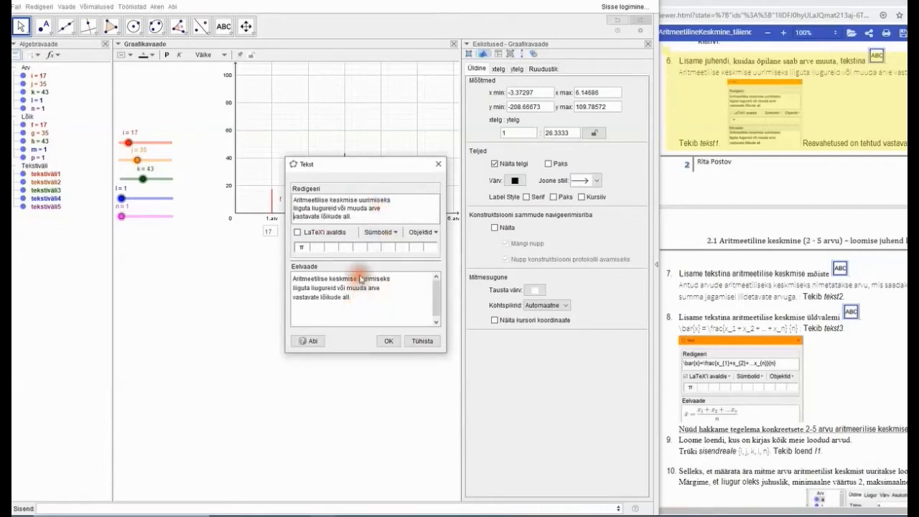
left_click(384, 341)
left_click(386, 342)
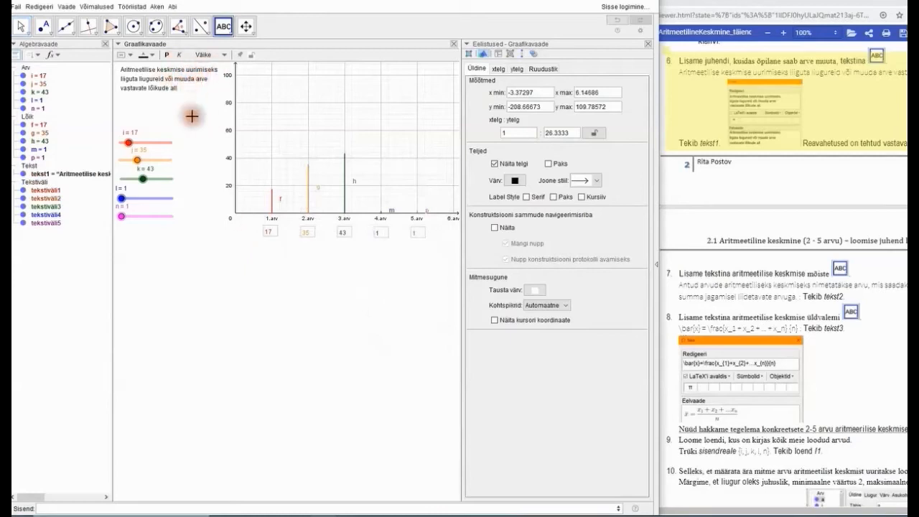
scroll(194, 117, "down", 2)
scroll(193, 116, "up", 2)
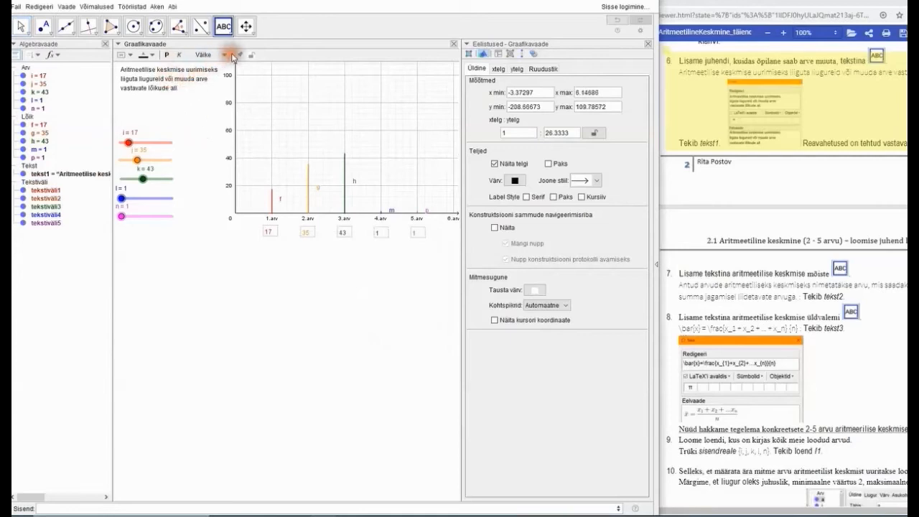
left_click(190, 79)
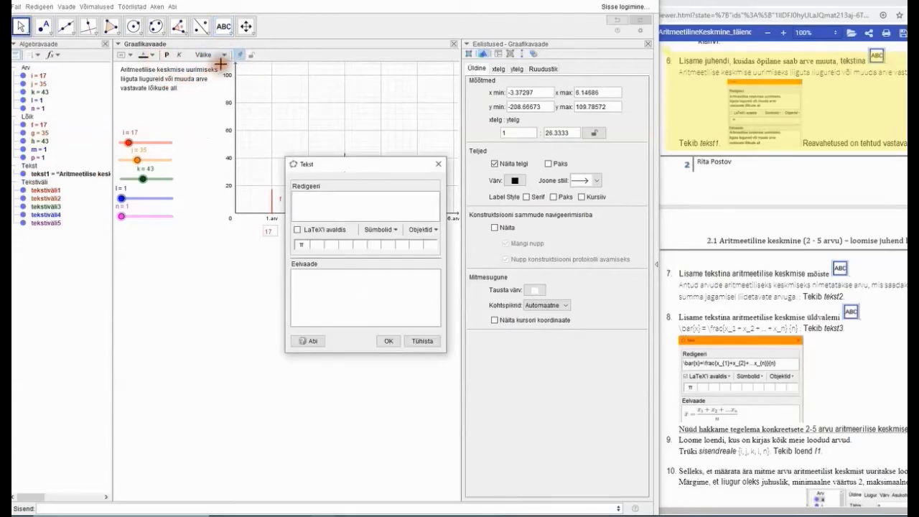
left_click(438, 164)
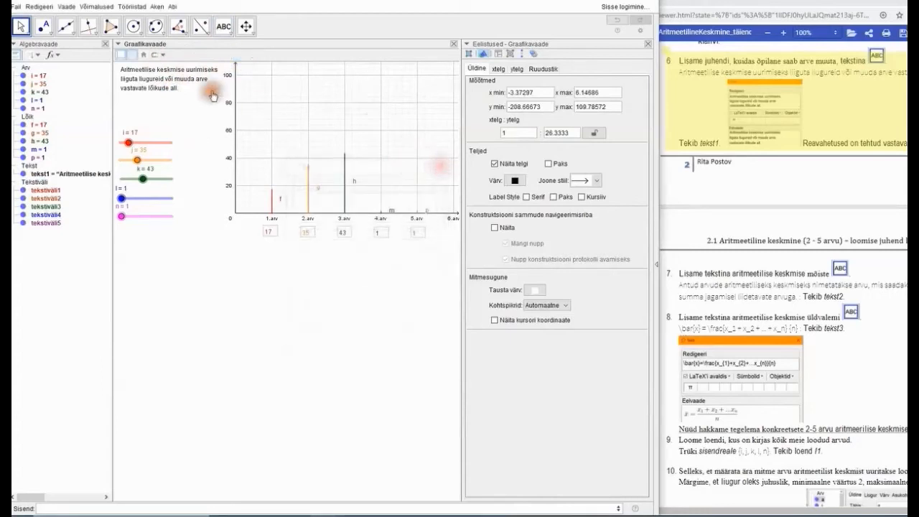
- Shift the instruction text slightly and set its text size to Meedium
left_click(211, 87)
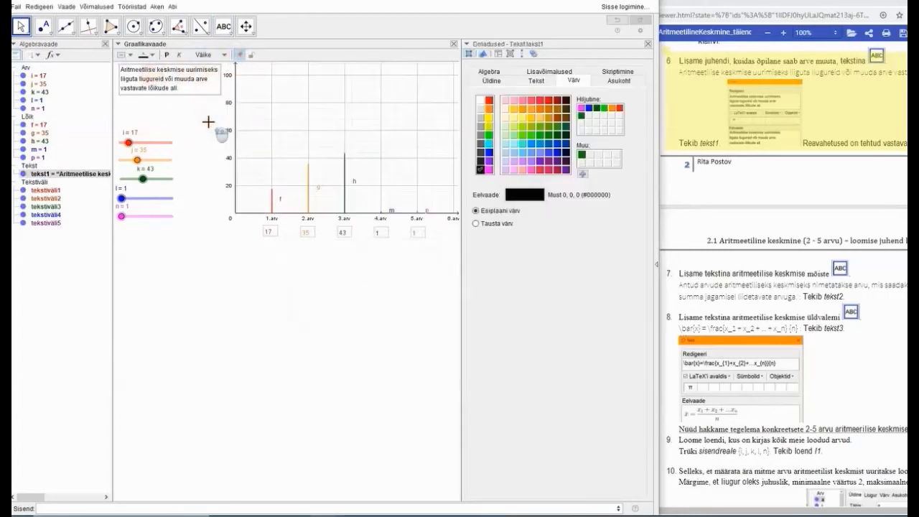
mouse_move(178, 87)
left_mouse_down()
mouse_move(176, 99)
mouse_move(177, 91)
left_mouse_up()
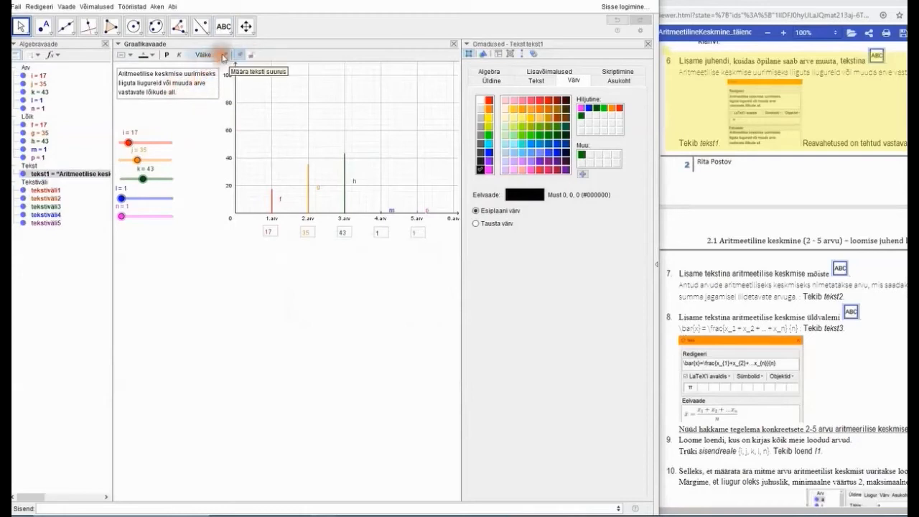
left_click(221, 56)
left_click(202, 101)
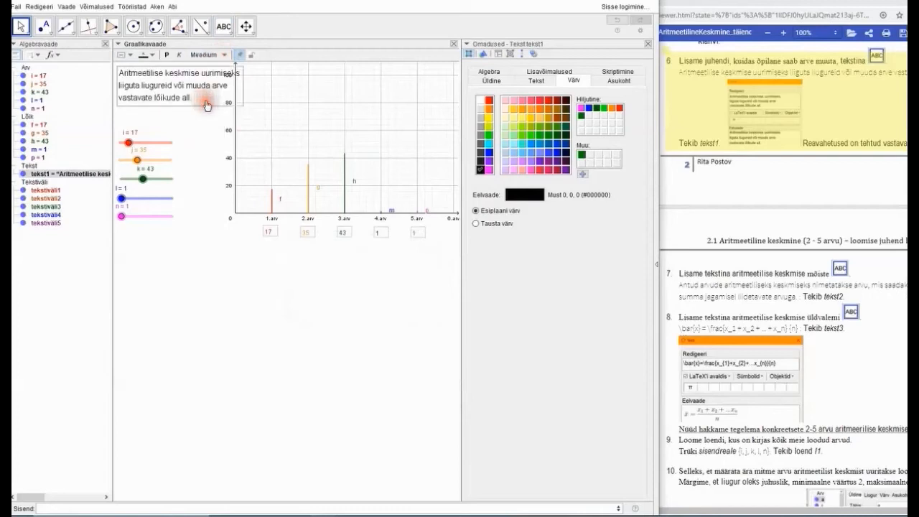
left_click(189, 86)
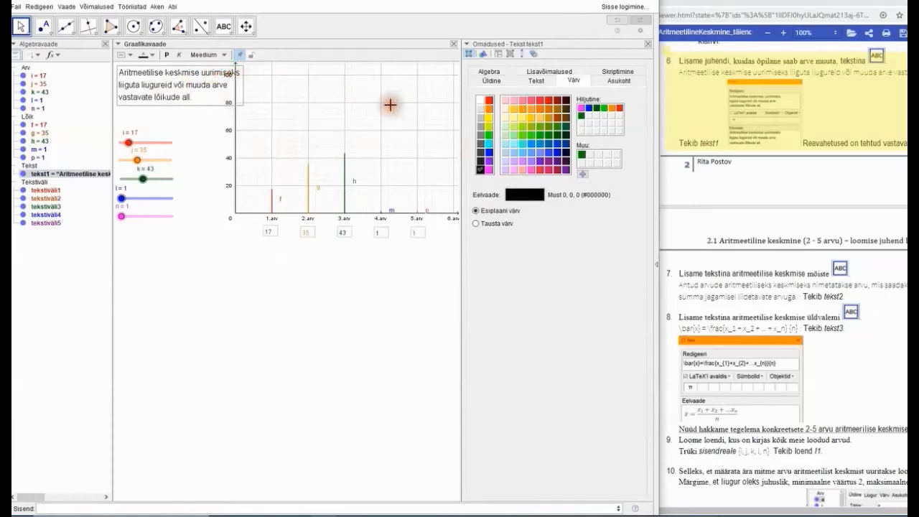
- Widen the graphics view and adjust the coordinate plane so the segments line up above their input boxes
left_click_drag(459, 91, 492, 91)
left_click(318, 120)
left_click_drag(318, 120, 342, 121)
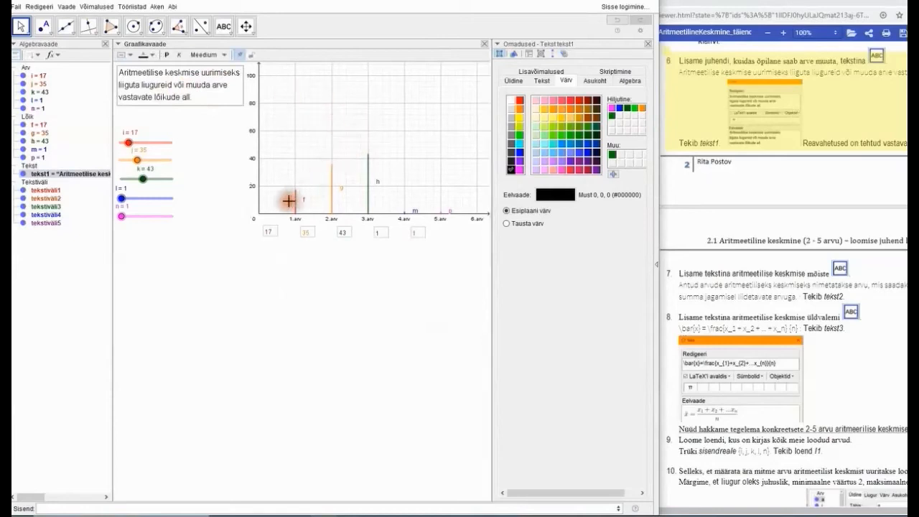
left_click(422, 240)
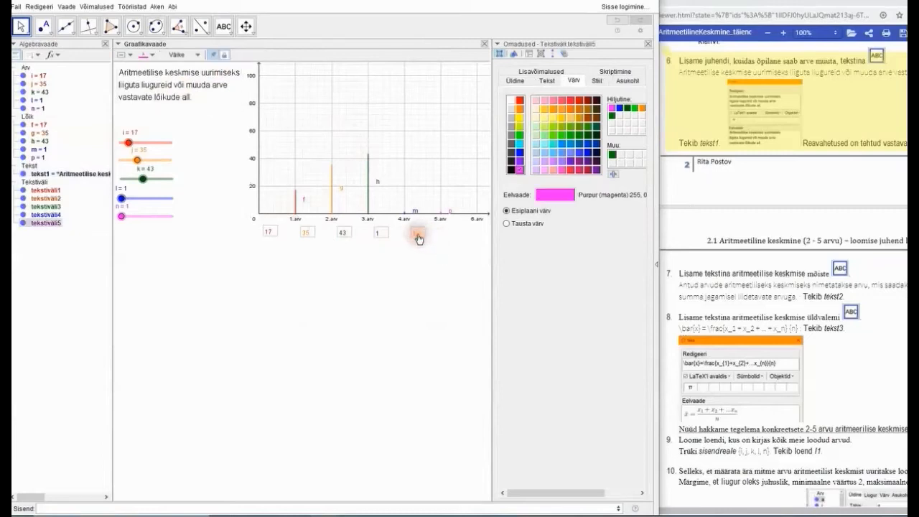
left_click_drag(424, 177, 400, 169)
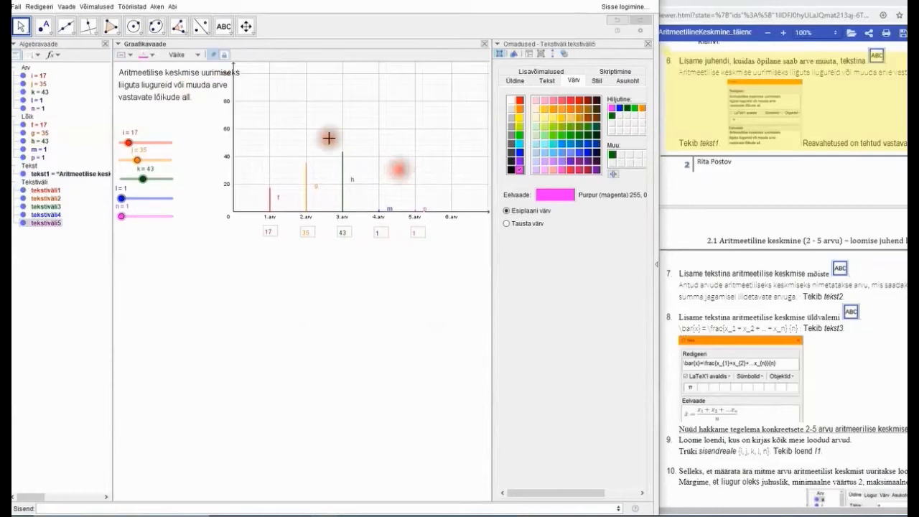
- Set the instruction text's size to Väike and lock the text in place
left_click(183, 79)
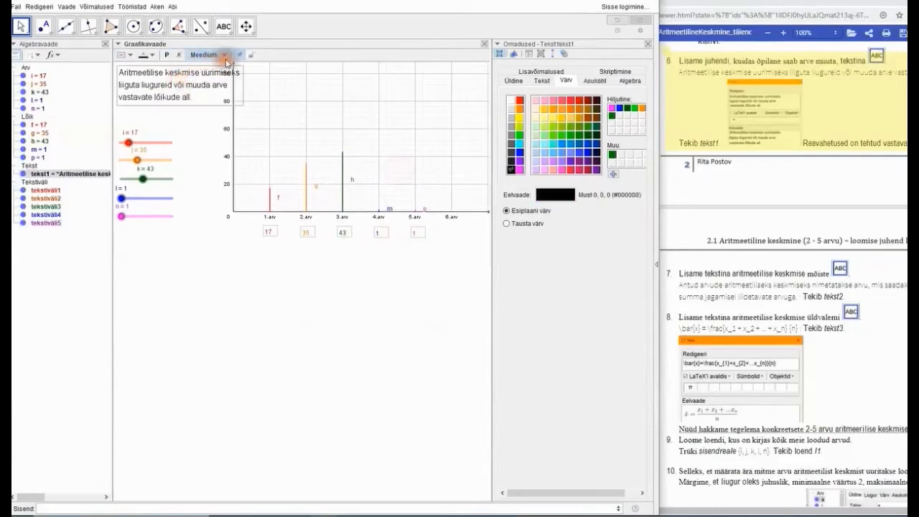
left_click(224, 55)
left_click(204, 87)
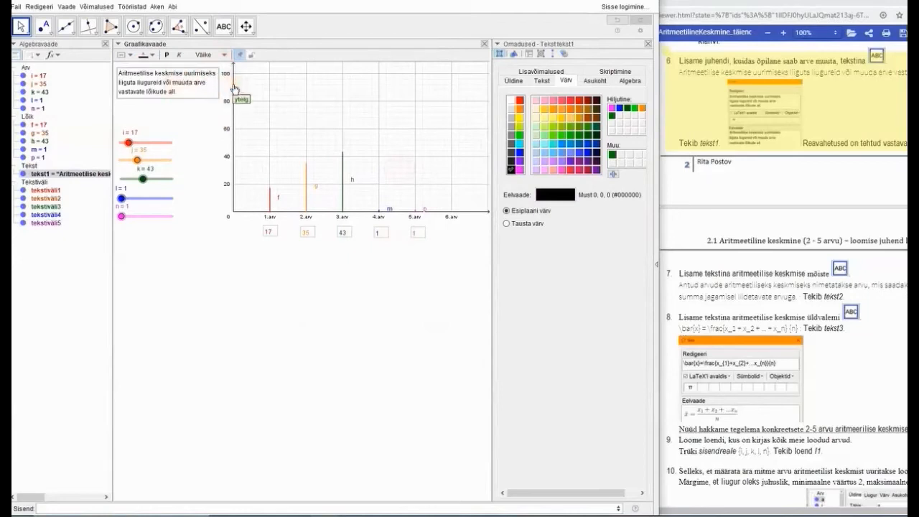
left_click(252, 55)
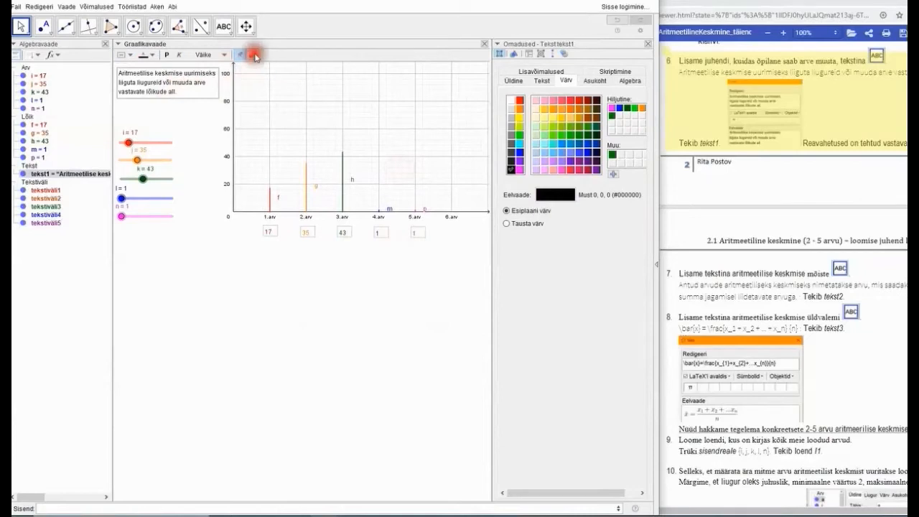
left_click(228, 126)
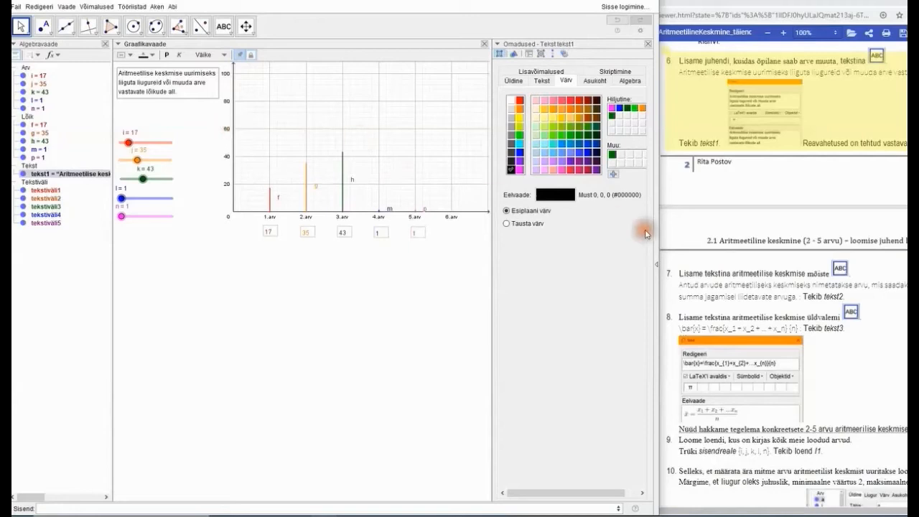
- Switch to the Kami PDF guide, highlight step 7 in yellow and dismiss the Google Drive authorization dialog
left_click(788, 183)
scroll(788, 183, "down", 6)
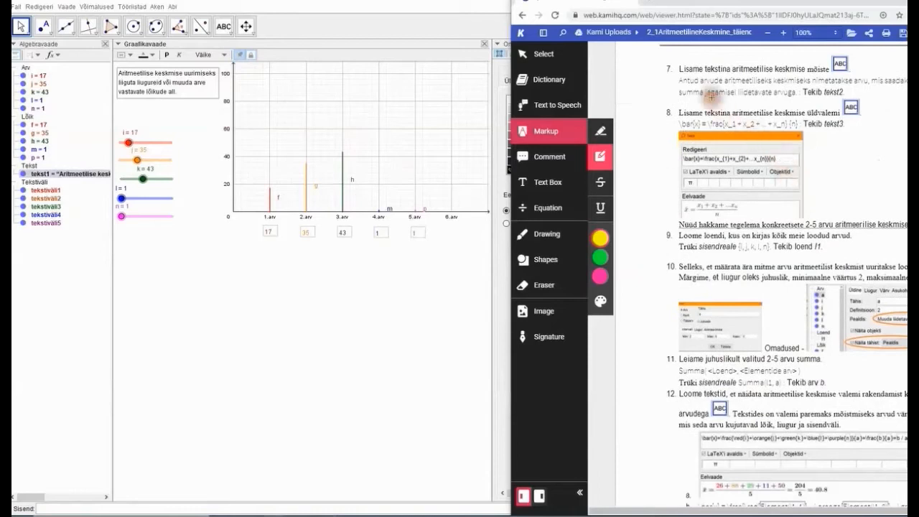
left_click_drag(664, 54, 906, 105)
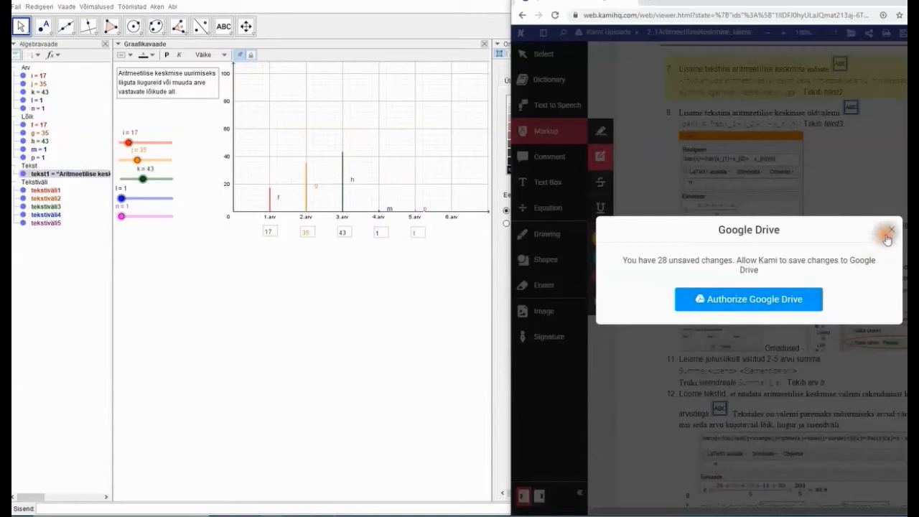
left_click(888, 233)
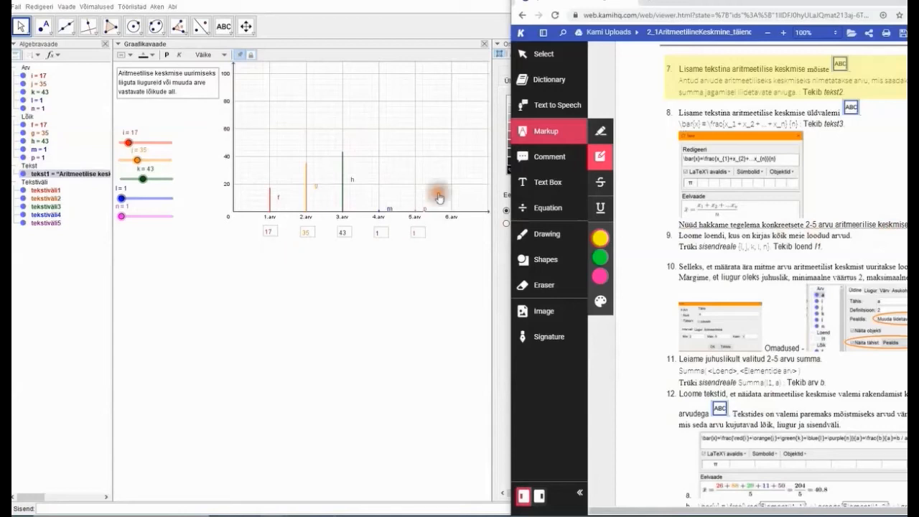
- Move the yellow highlight from step 7 down onto step 8 and select the arithmetic mean definition text in step 7
left_click(538, 57)
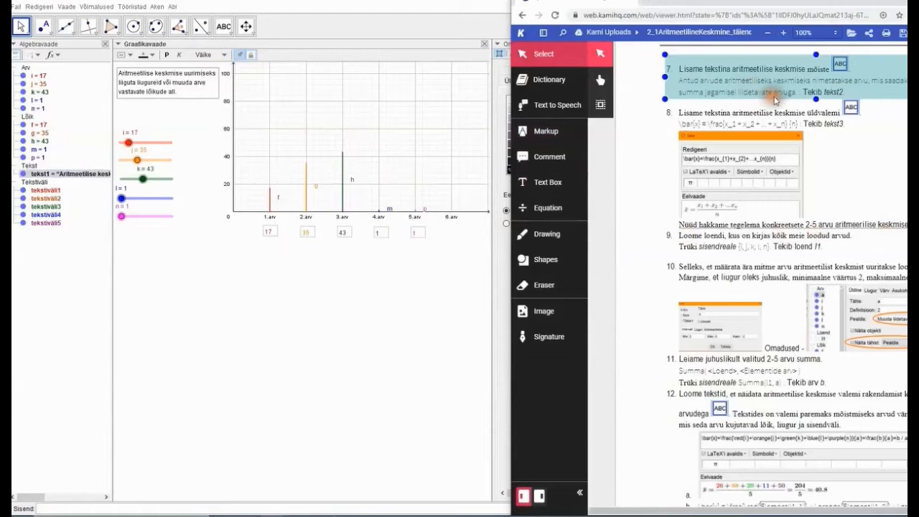
left_click(827, 91)
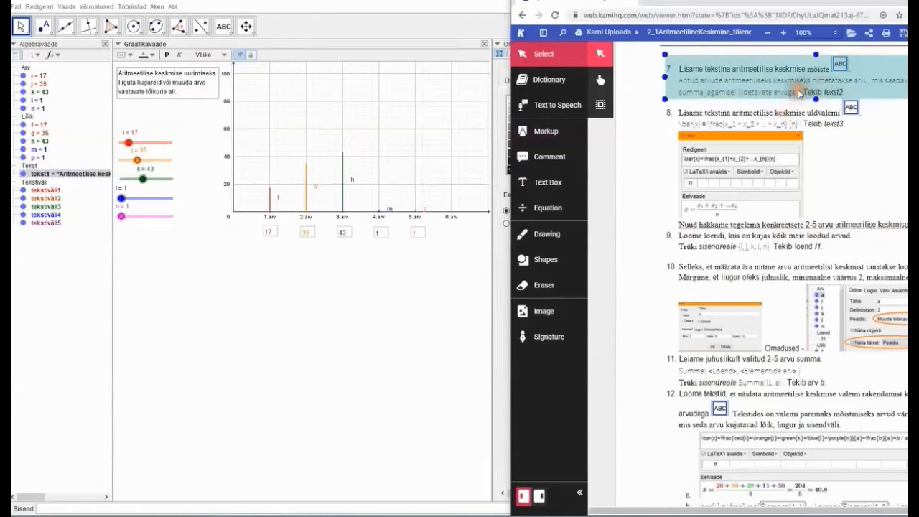
left_click_drag(797, 92, 798, 142)
left_click_drag(797, 91, 673, 80)
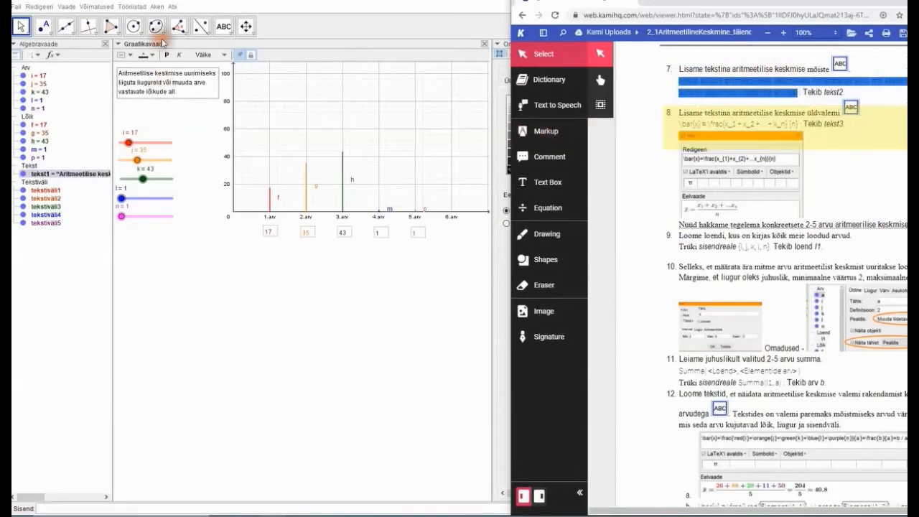
- Add the text "Antud arvude aritmeetiliseks keskmiseks nimetatakse arvu, mis saadakse antud arvude summa jagamisel liidetavate arvuga." below the input boxes
left_click(224, 26)
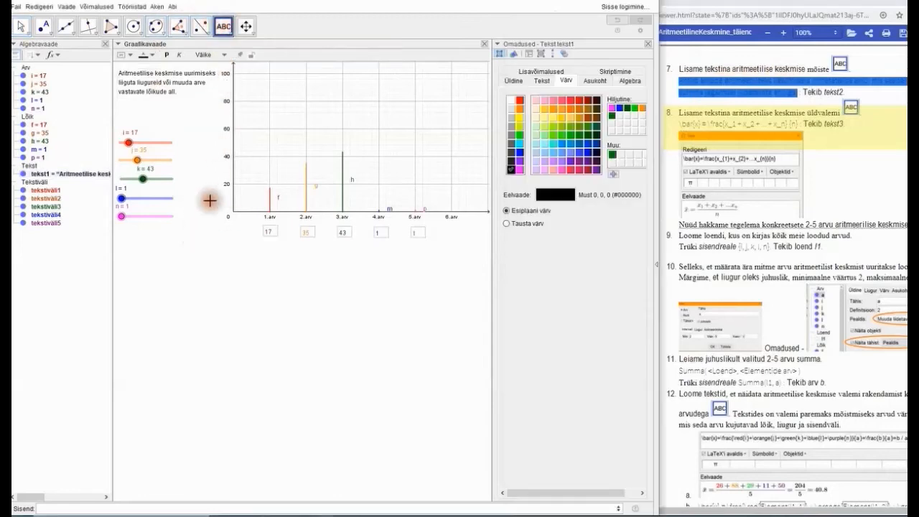
left_click(129, 242)
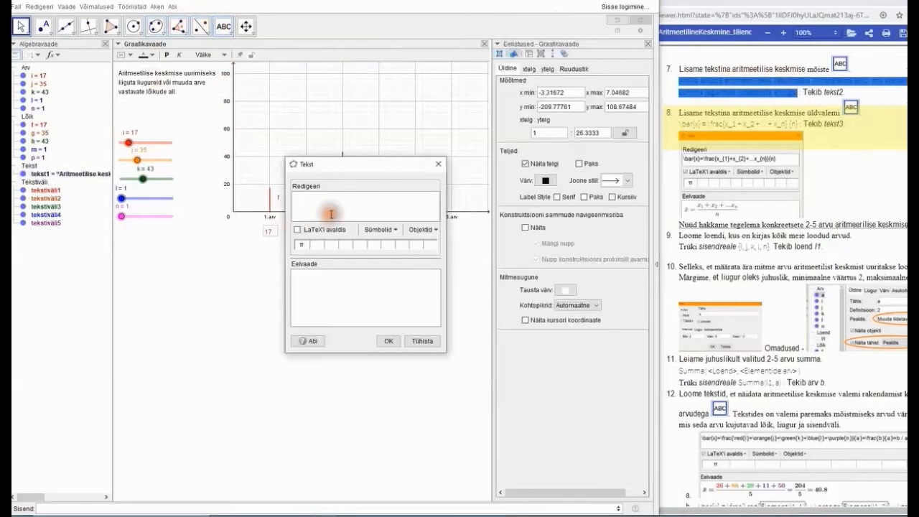
type("Antud arvude aritmeetiliseks keskmiseks nimetatakse antud arvude summa jagamisel liidetavate arvuga.")
left_click_drag(377, 216, 413, 220)
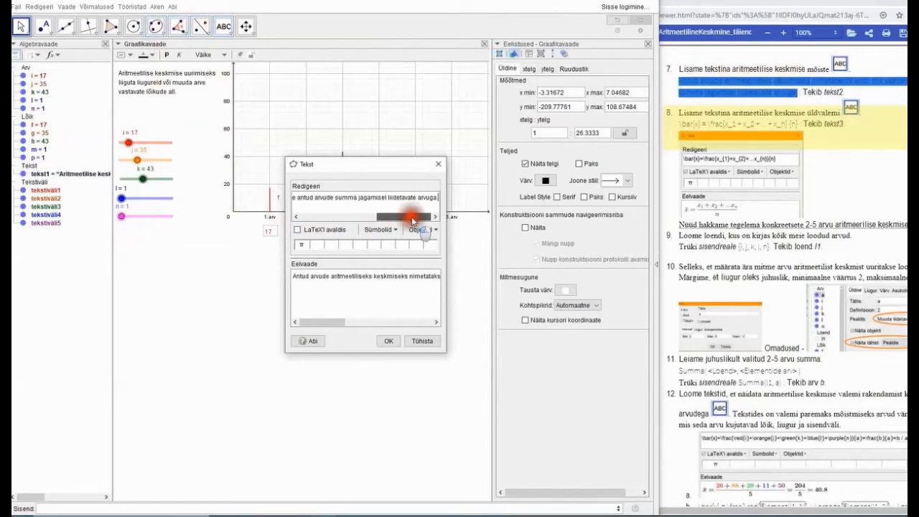
left_click(388, 342)
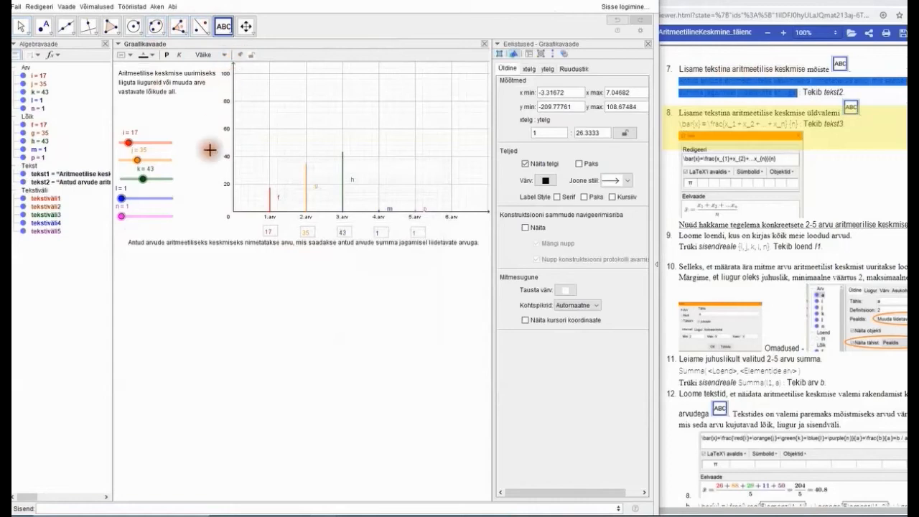
- Reposition the definition text beneath the input boxes, toggle bold on and off, and pin the text to the screen
left_click(20, 26)
left_click(237, 246)
left_click_drag(237, 245, 233, 251)
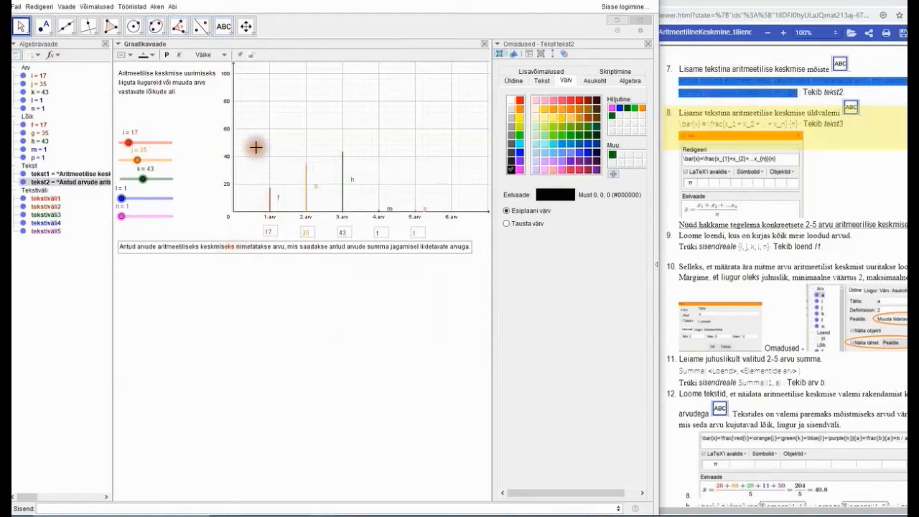
left_click(167, 55)
left_click(170, 56)
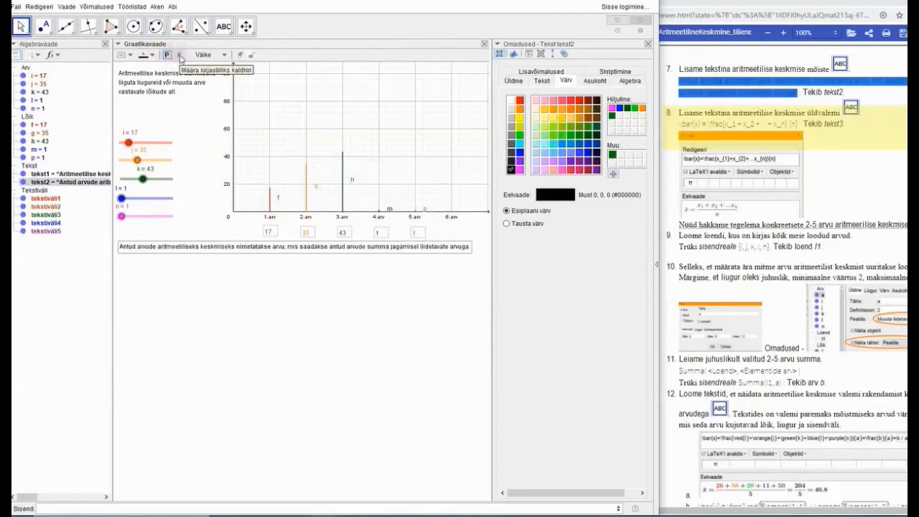
left_click(241, 56)
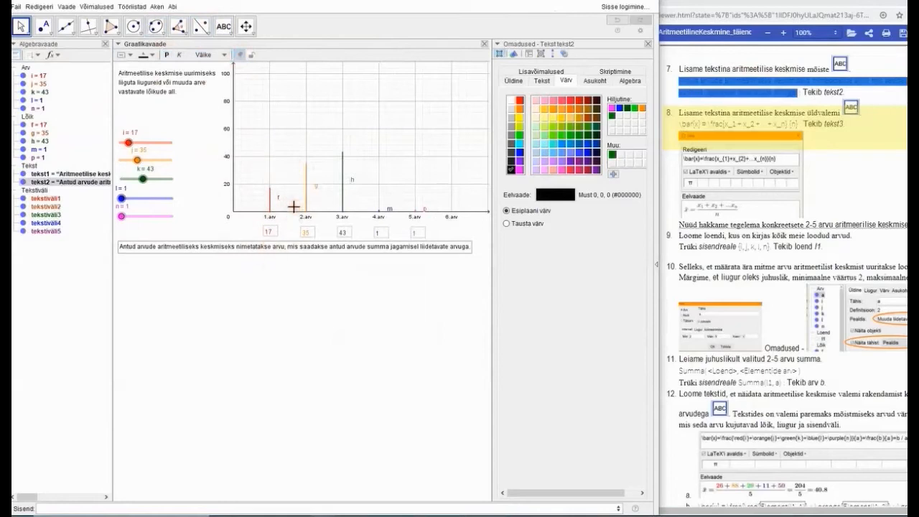
- Switch to the Kami PDF guide, move the yellow highlight from step 8 up onto step 7 and activate the Markup tool
left_click(286, 256)
left_click_drag(865, 136, 867, 88)
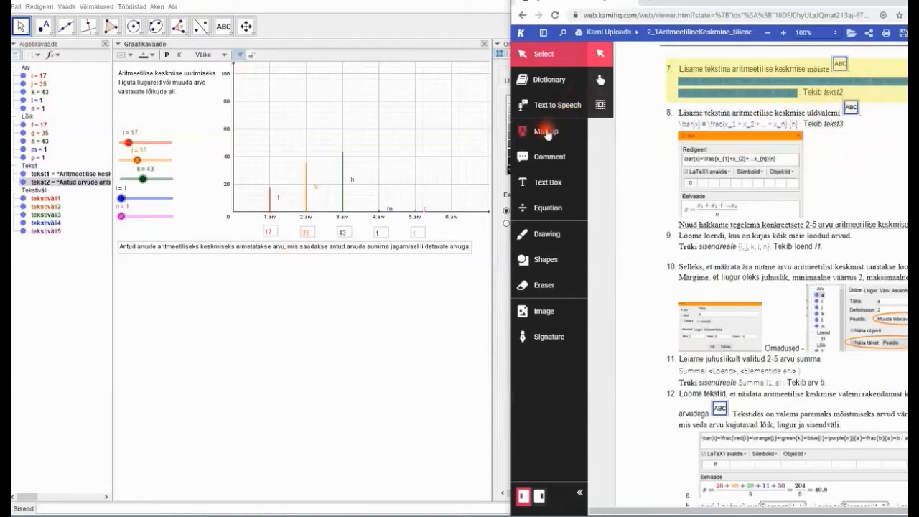
left_click(546, 131)
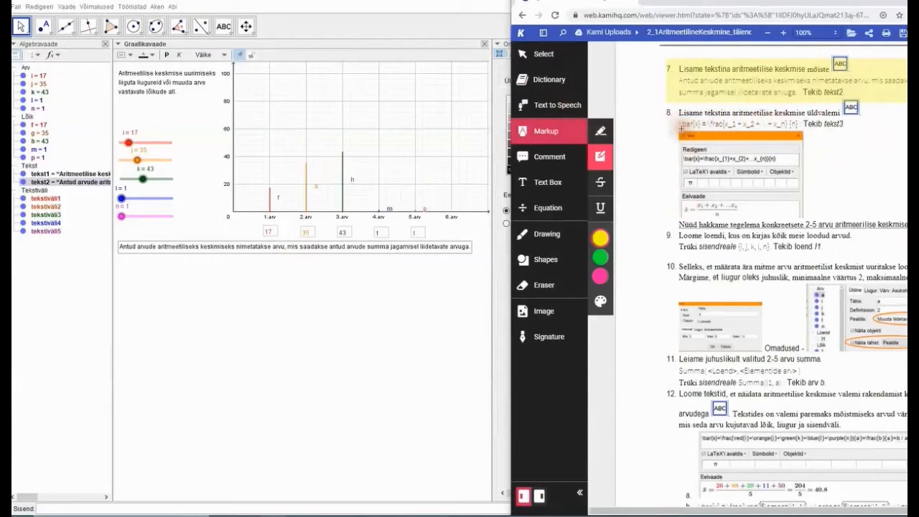
- Switch back to GeoGebra and start a new text object below the definition with LaTeX formula mode enabled
left_click(228, 34)
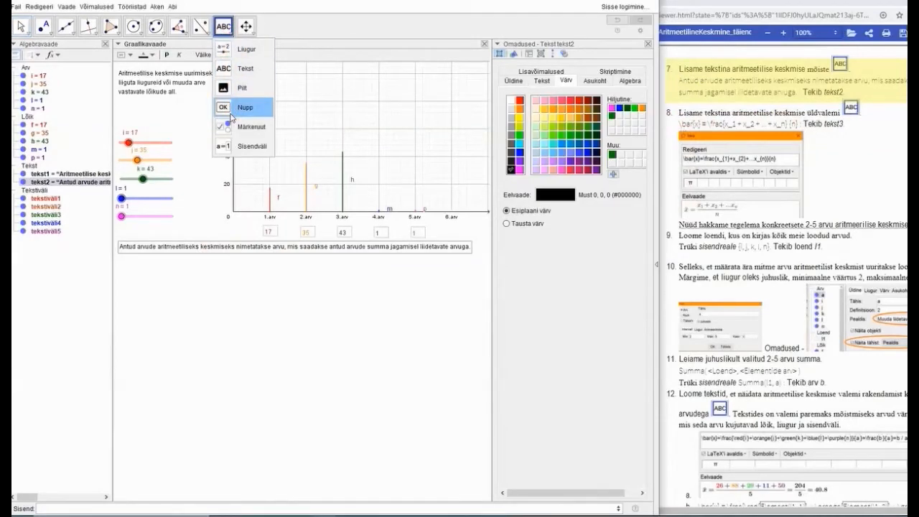
left_click(227, 70)
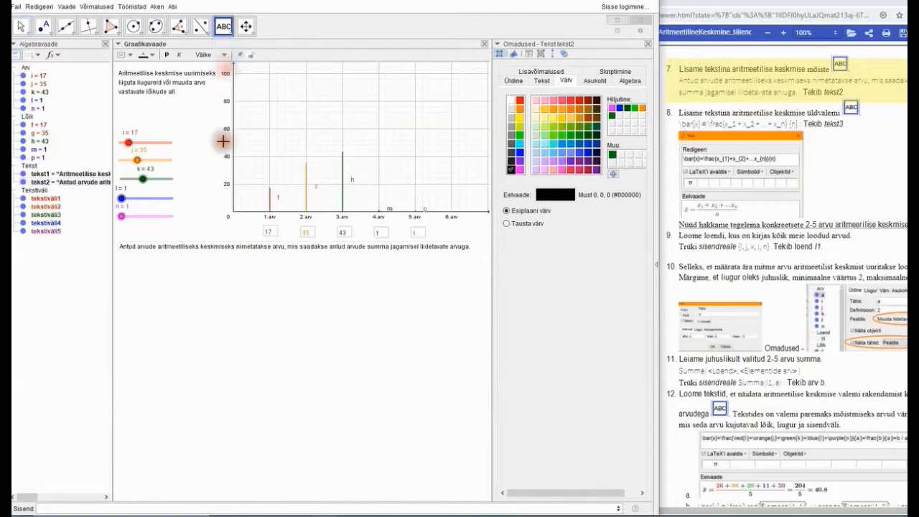
left_click(122, 274)
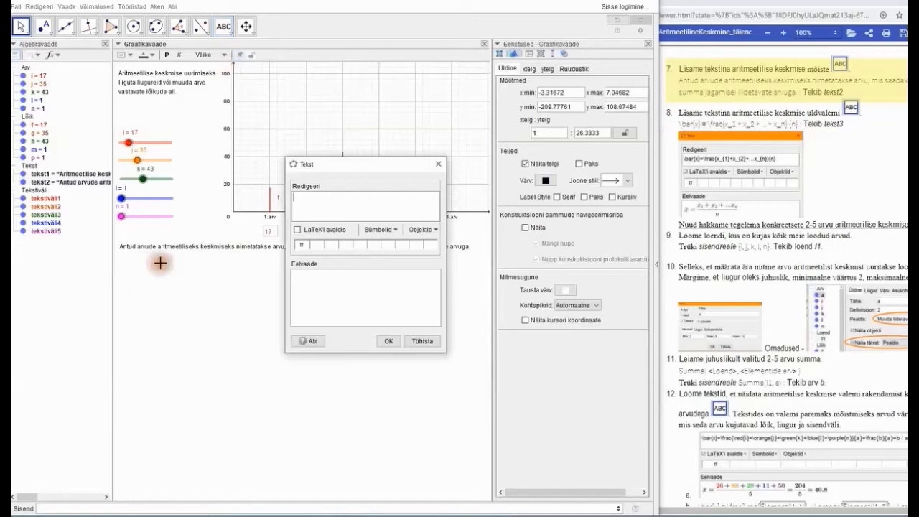
left_click(297, 230)
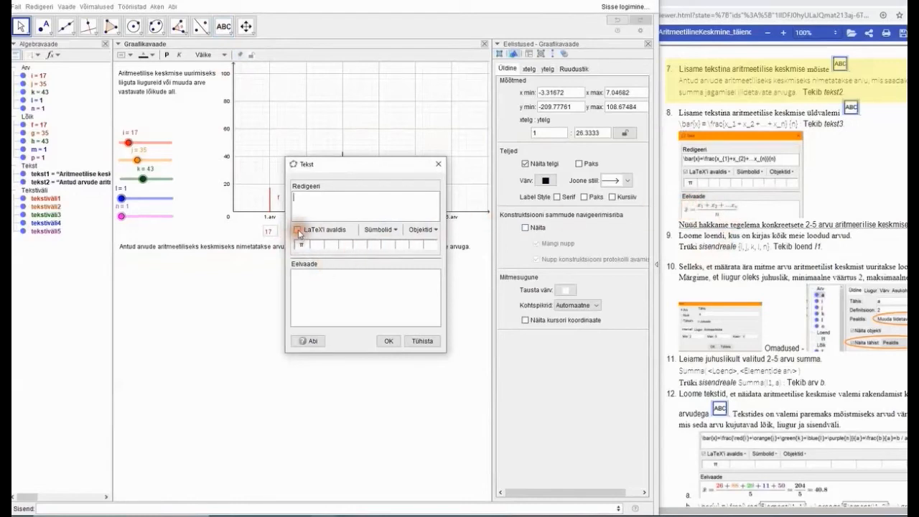
left_click(297, 230)
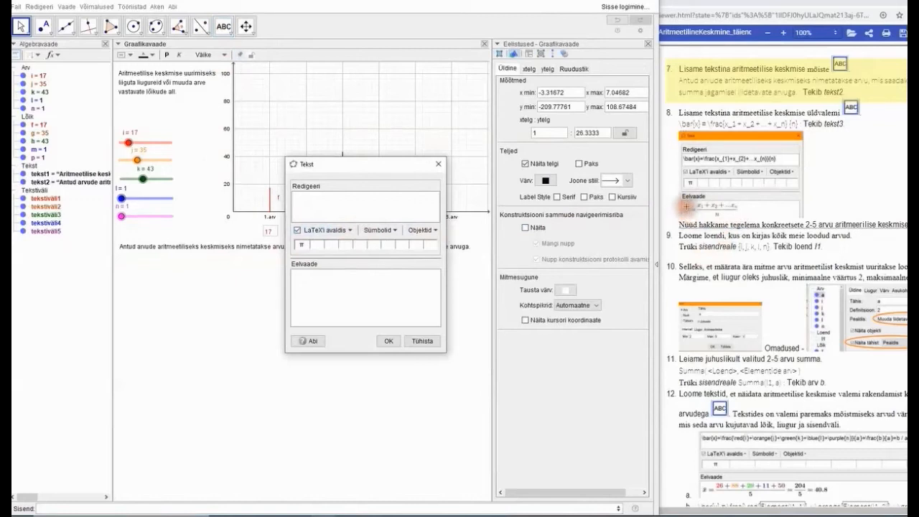
- Insert the x-bar diacritic \bar{x} at the start of the formula text
left_click(387, 230)
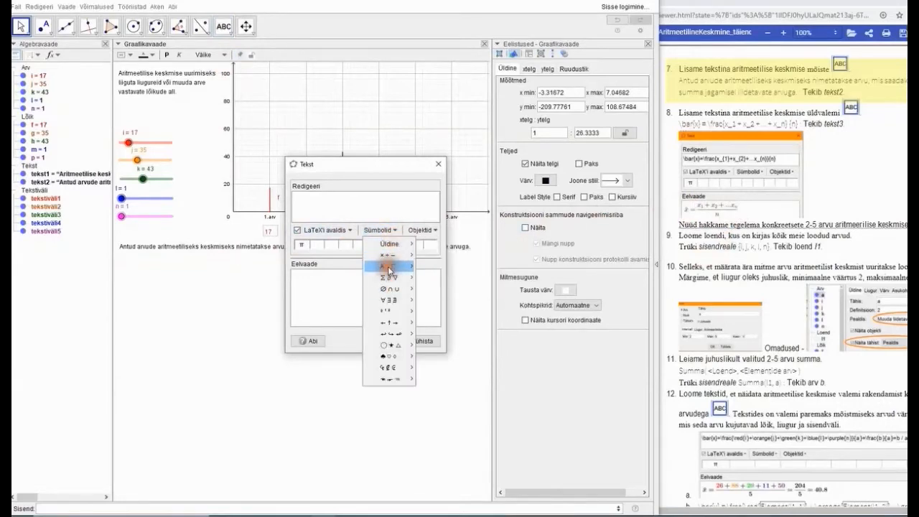
left_click(350, 234)
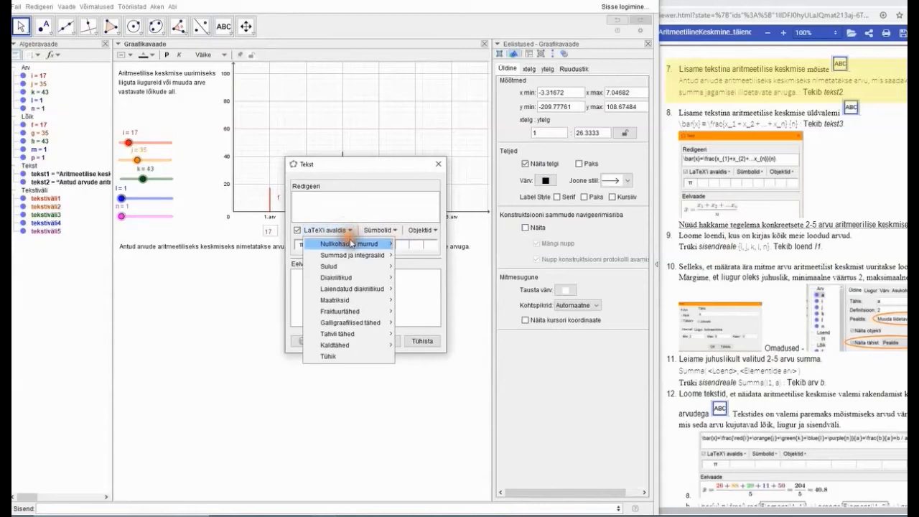
mouse_move(351, 246)
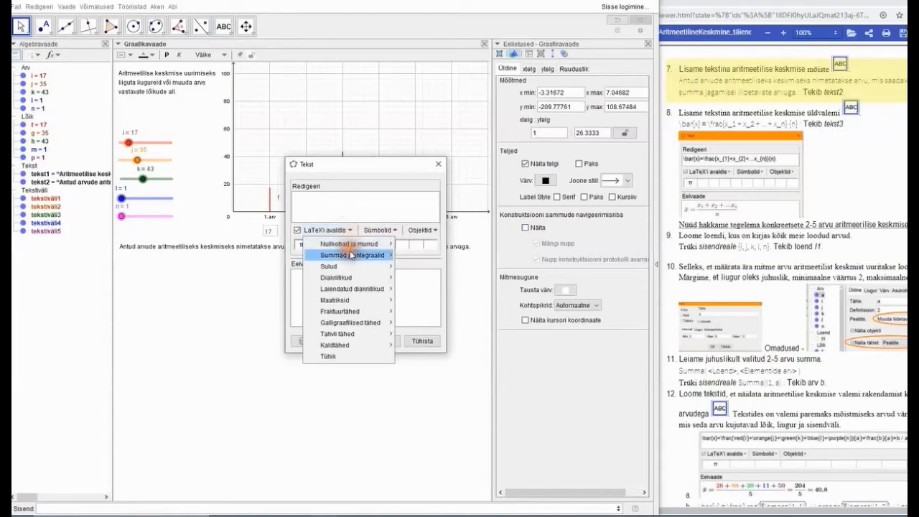
mouse_move(352, 268)
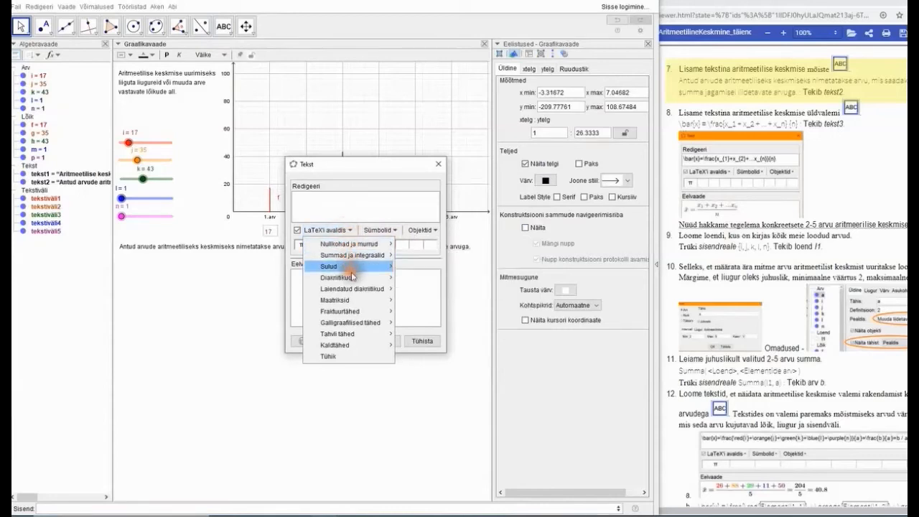
left_click(352, 278)
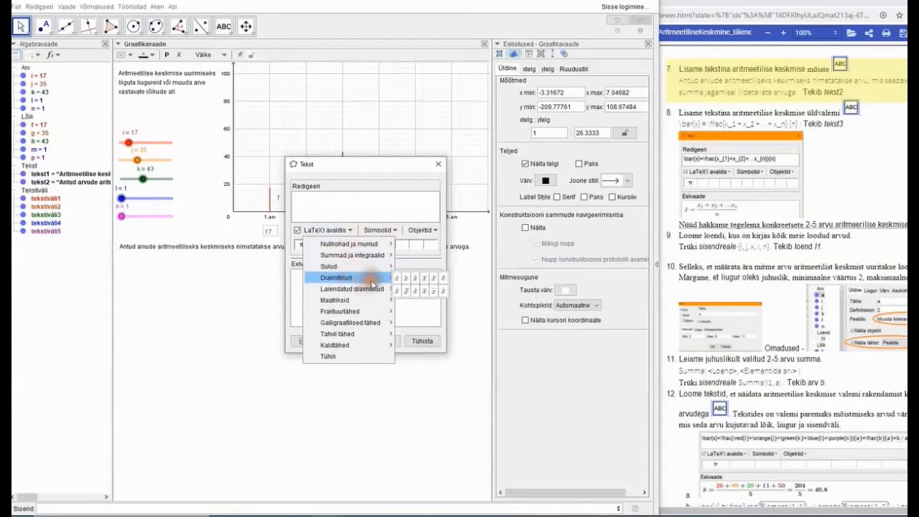
left_click(424, 282)
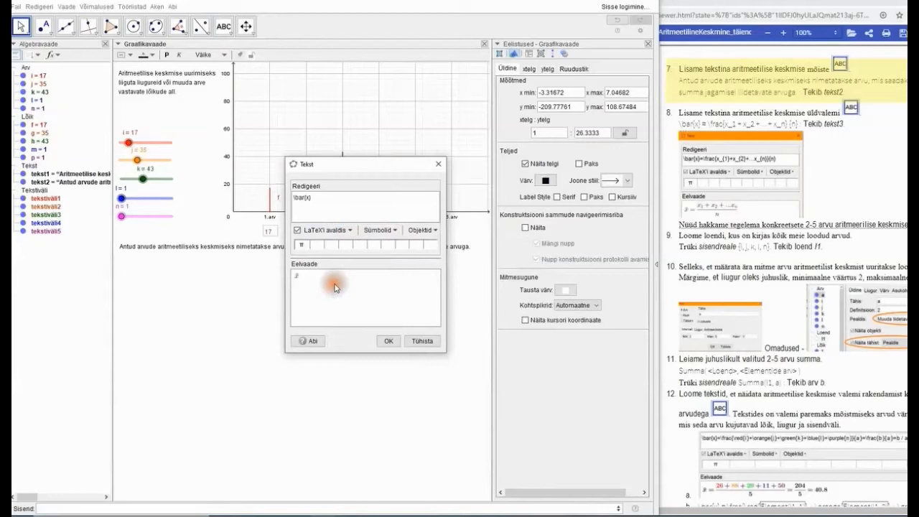
- Append an equals sign and a fraction with an empty numerator and denominator n after \bar{x}
left_click(327, 197)
left_click(345, 230)
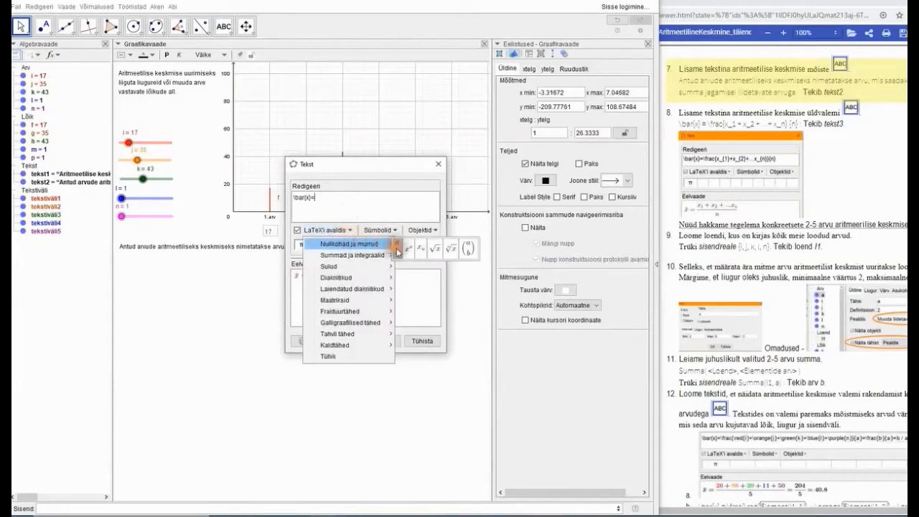
left_click(395, 247)
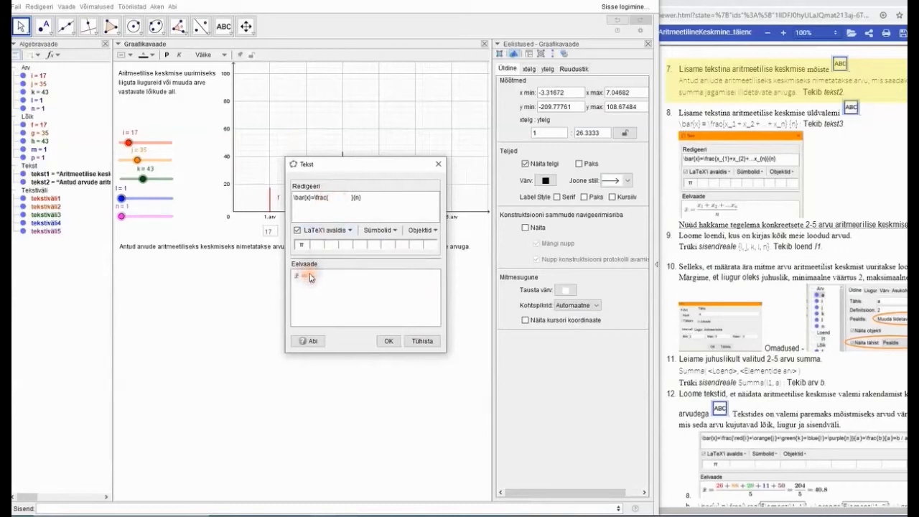
left_click(380, 229)
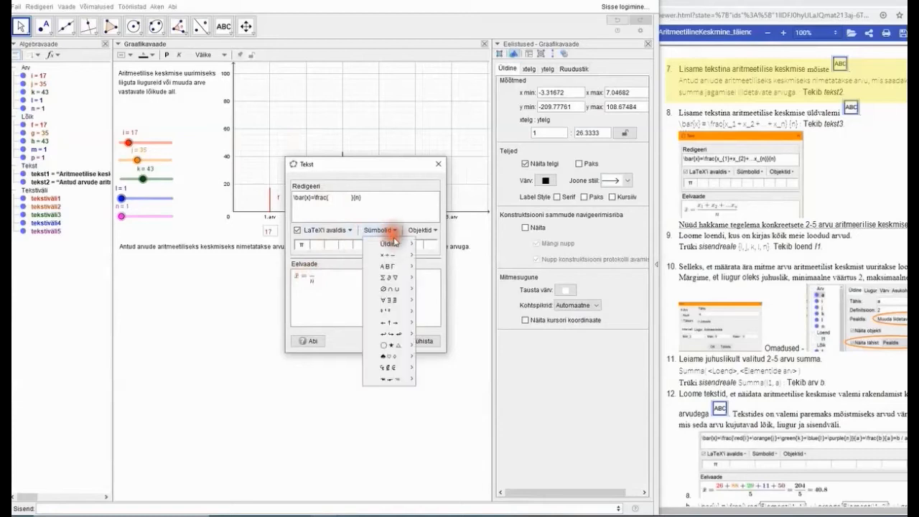
mouse_move(395, 239)
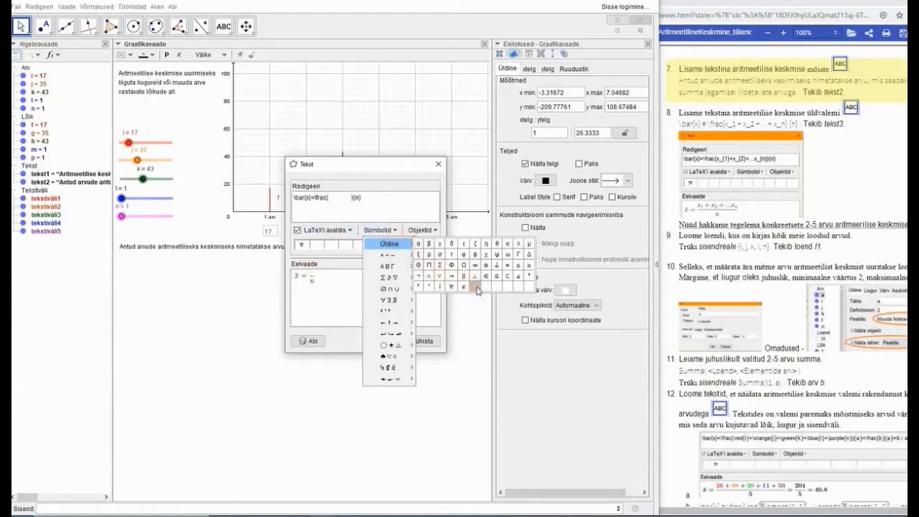
left_click(332, 198)
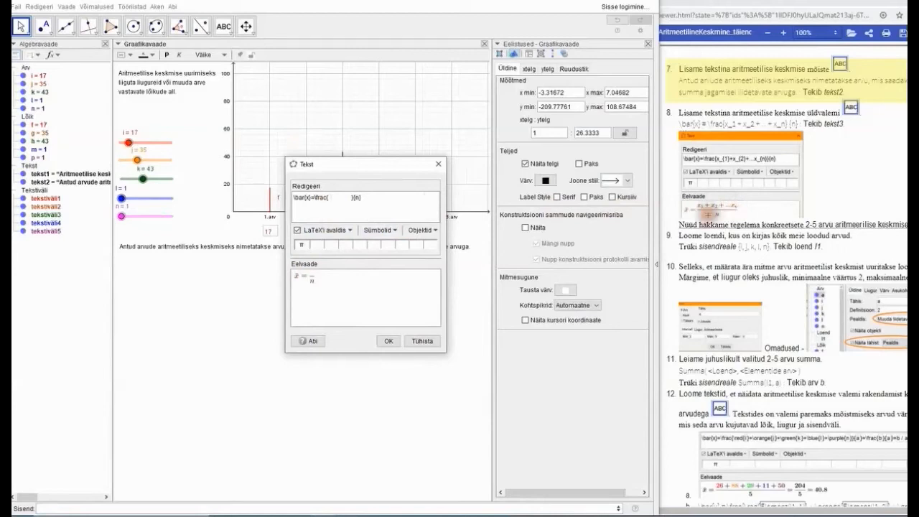
- Insert the subscripted term x_{1} followed by a plus sign in the fraction's numerator
left_click(350, 231)
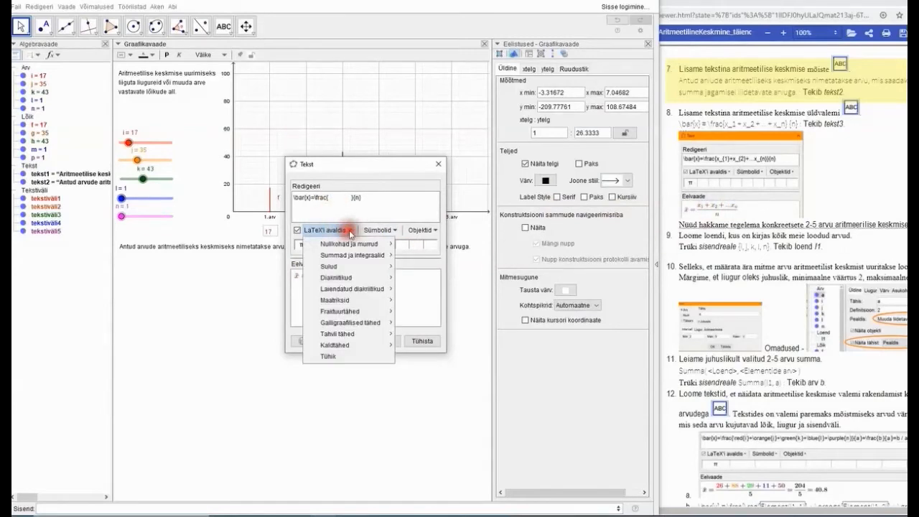
mouse_move(349, 281)
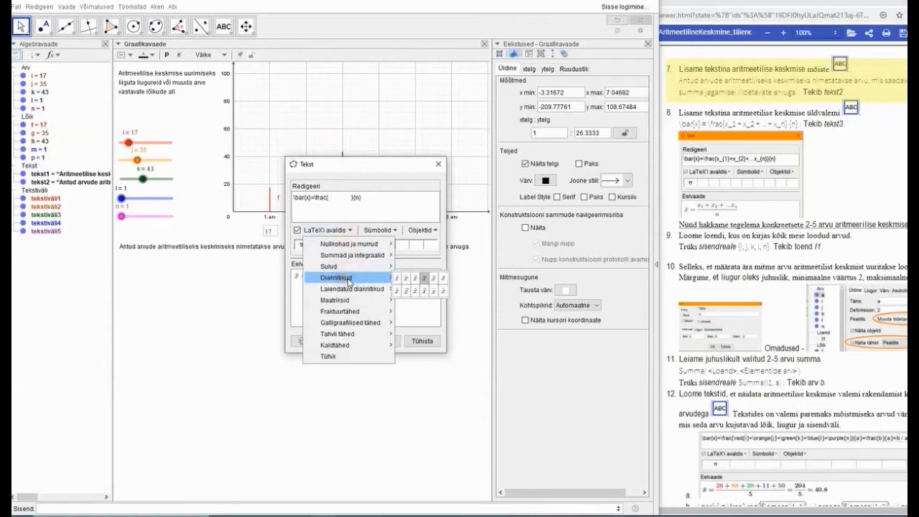
mouse_move(359, 244)
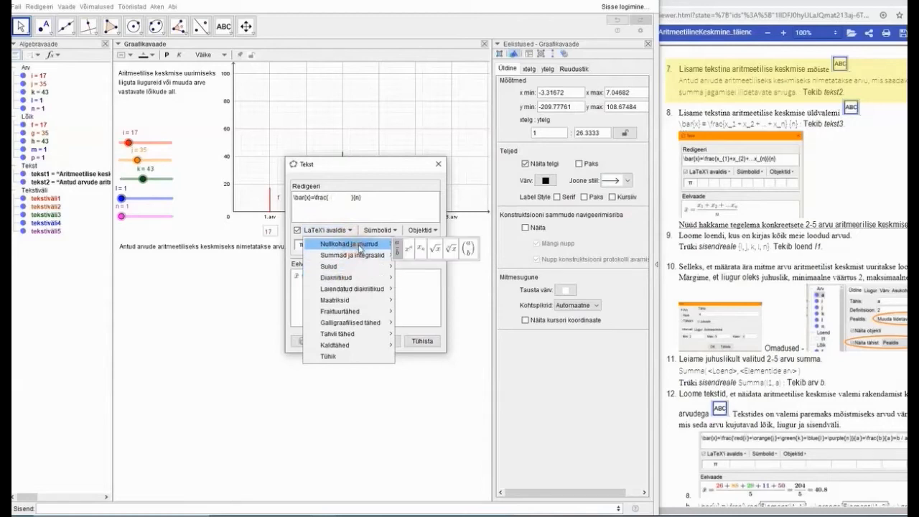
left_click(421, 251)
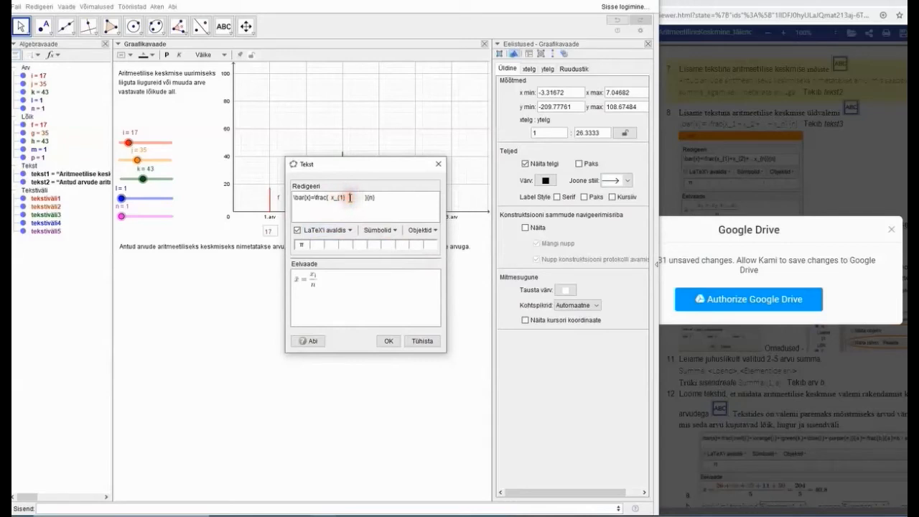
type("+")
left_click(345, 199)
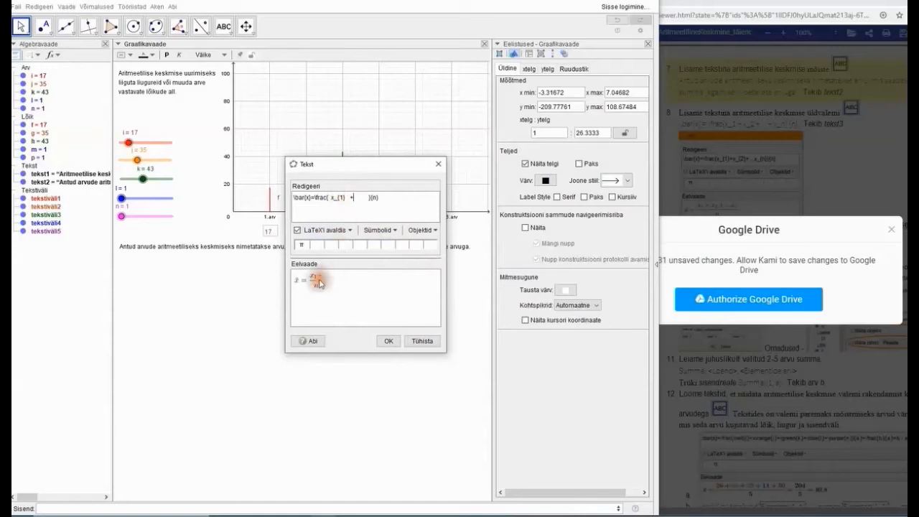
- Add the subscripted term x_{2} to the numerator, followed by +...+
left_click(357, 201)
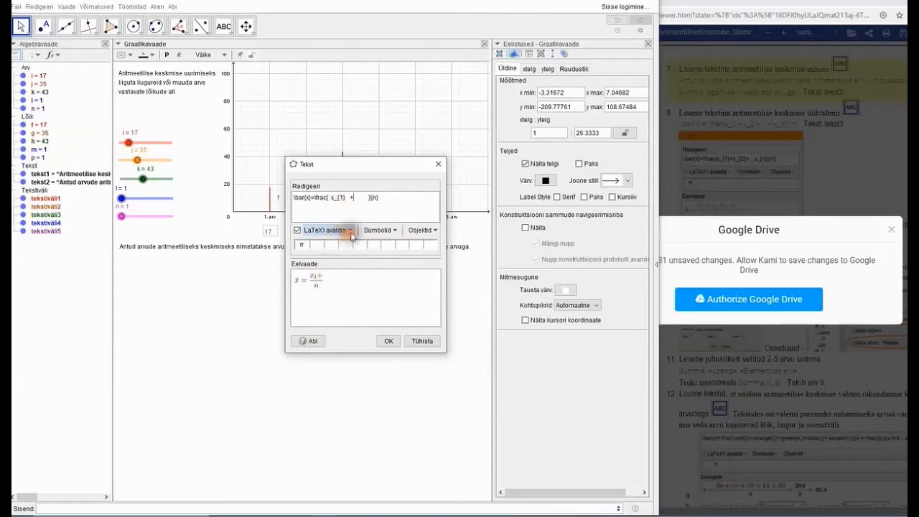
left_click(334, 230)
mouse_move(362, 246)
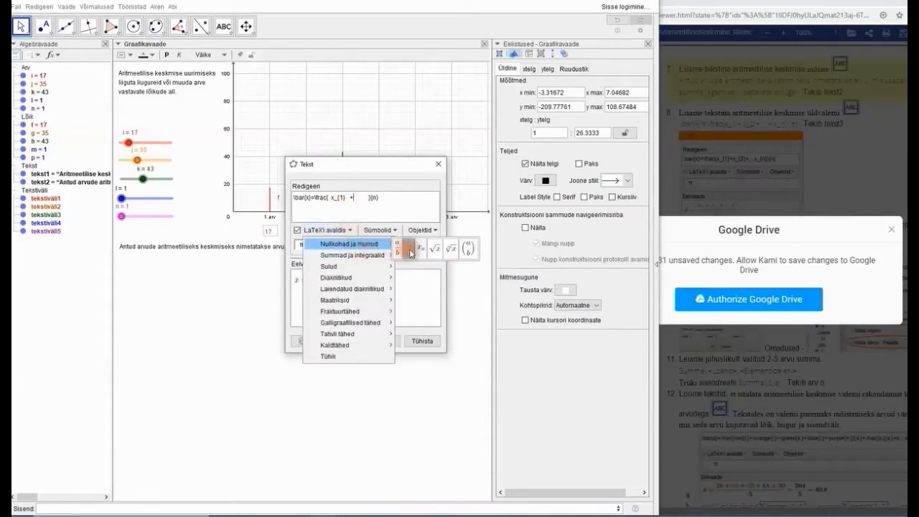
left_click(411, 246)
left_click(362, 196)
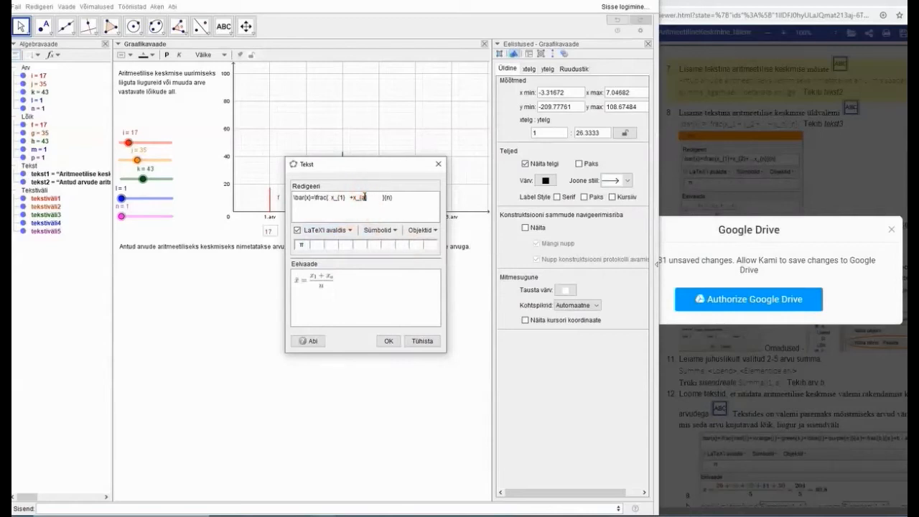
double_click(363, 196)
type("2")
left_click(365, 200)
left_click(371, 201)
left_click(372, 199)
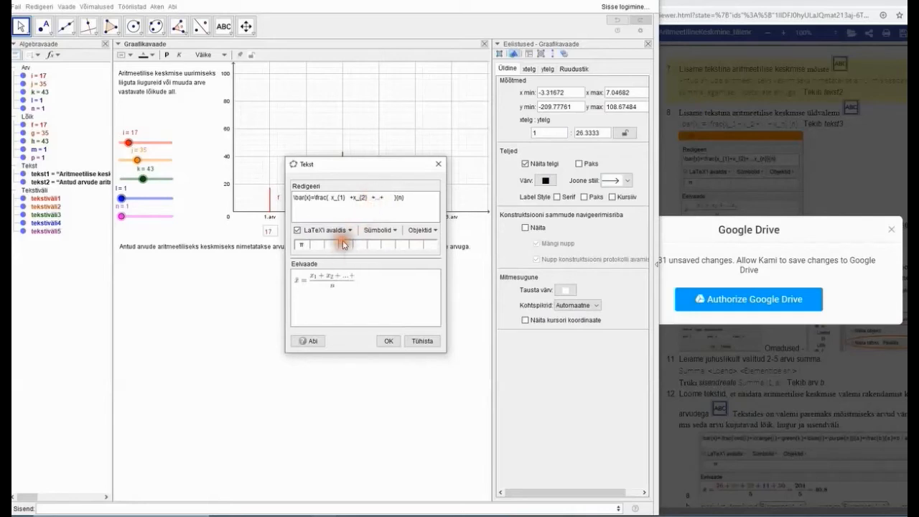
- Add the subscripted term x_{n} at the end of the numerator and place the finished formula text
left_click(320, 230)
mouse_move(369, 247)
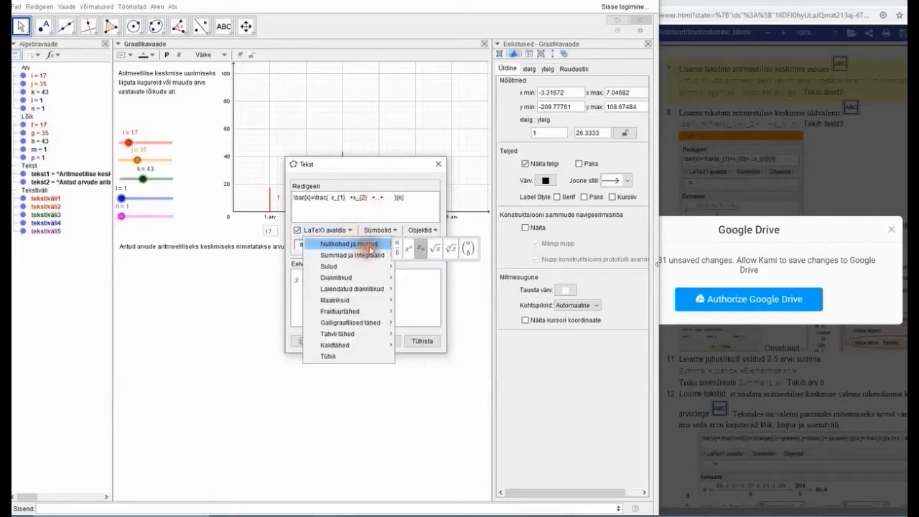
left_click(420, 251)
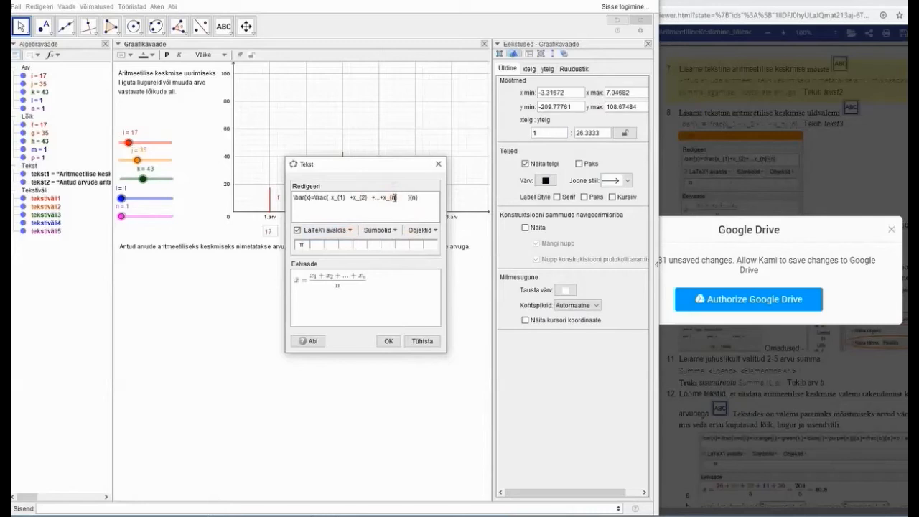
left_click(386, 341)
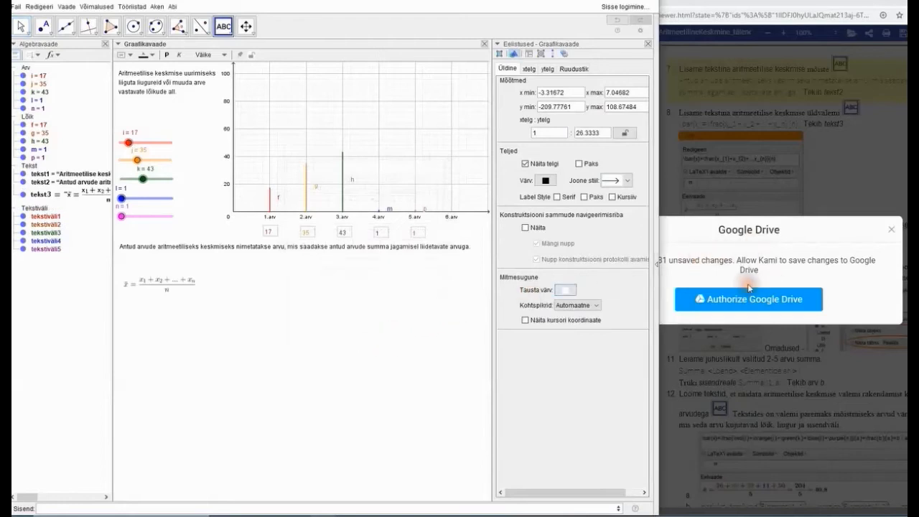
- Dismiss the Google Drive authorization prompt, and position and pin the formula text just below the definition
left_click(890, 229)
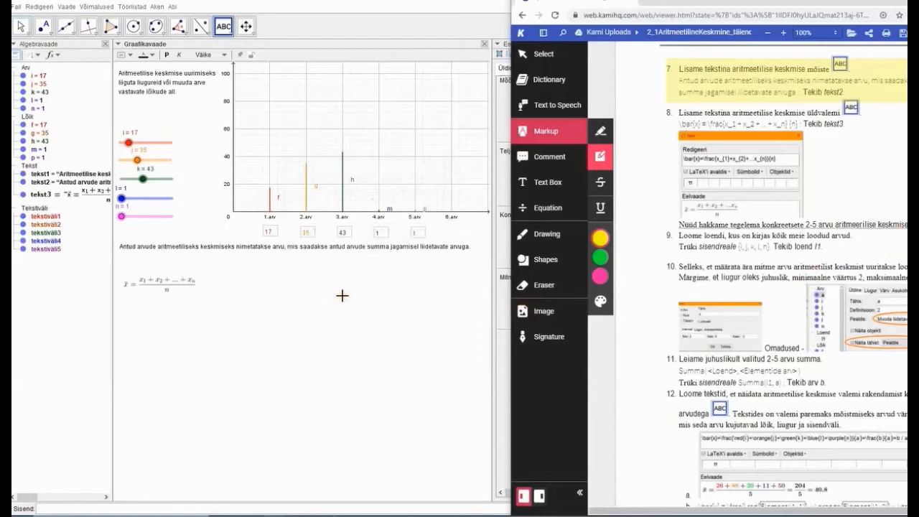
left_click(160, 284)
left_click_drag(159, 283, 156, 277)
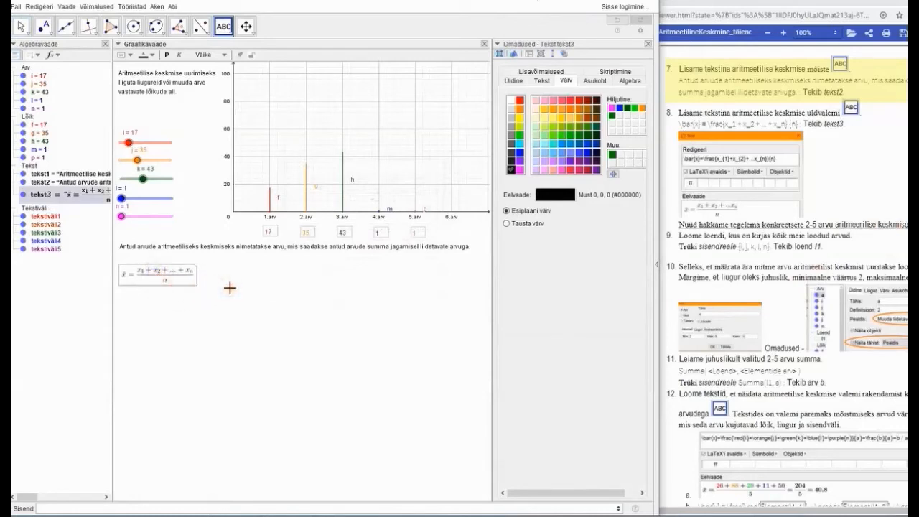
left_click(239, 55)
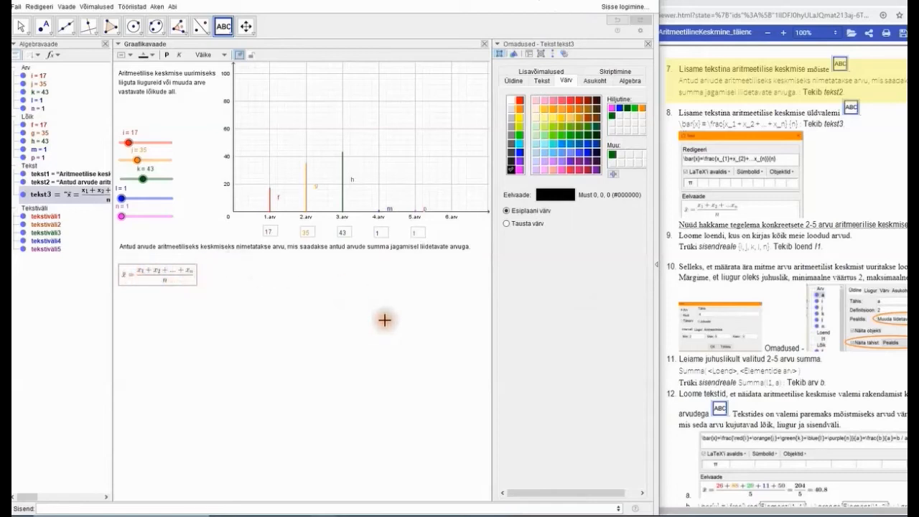
- Following item 9 of the guide, create the list {i,j,k,l,n} from the five slider values
left_click(735, 256)
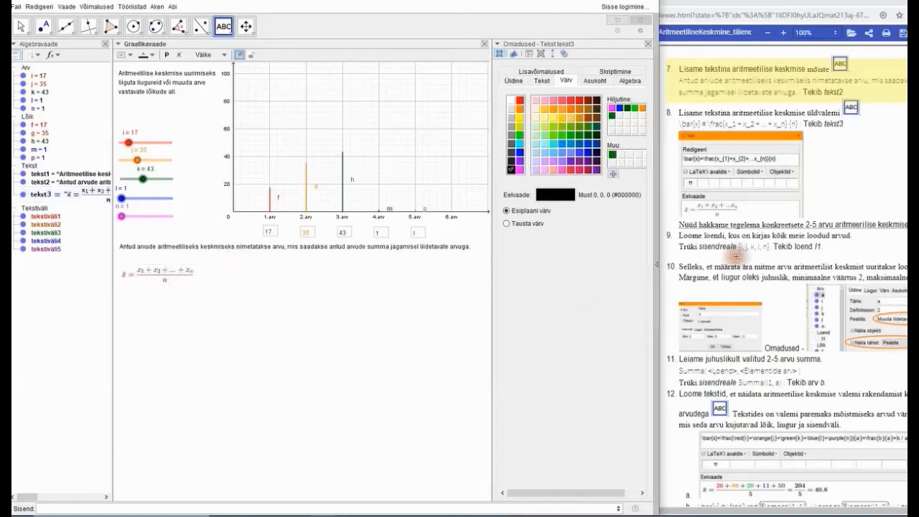
left_click(871, 160)
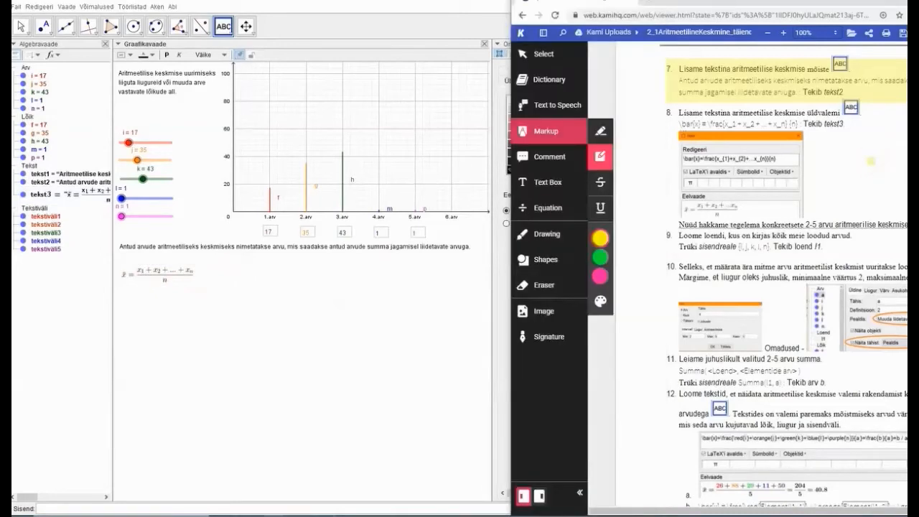
scroll(871, 160, "down", 5)
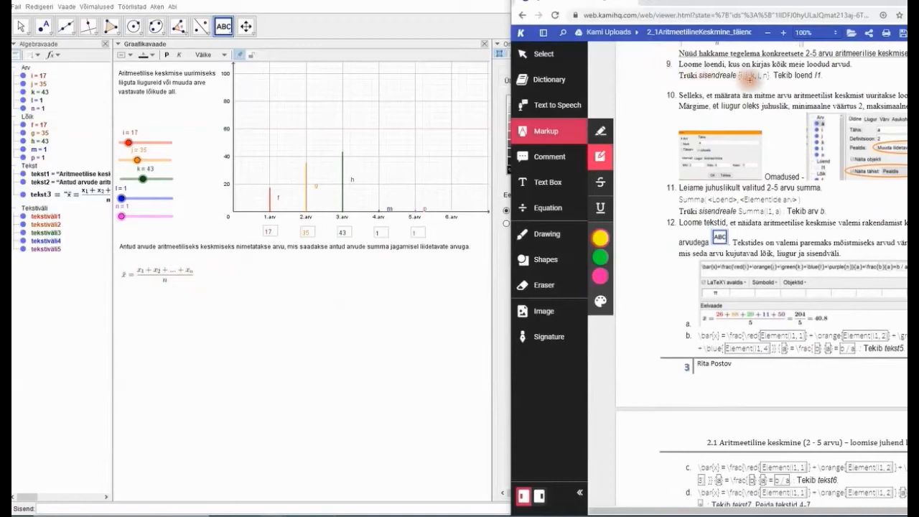
left_click(258, 507)
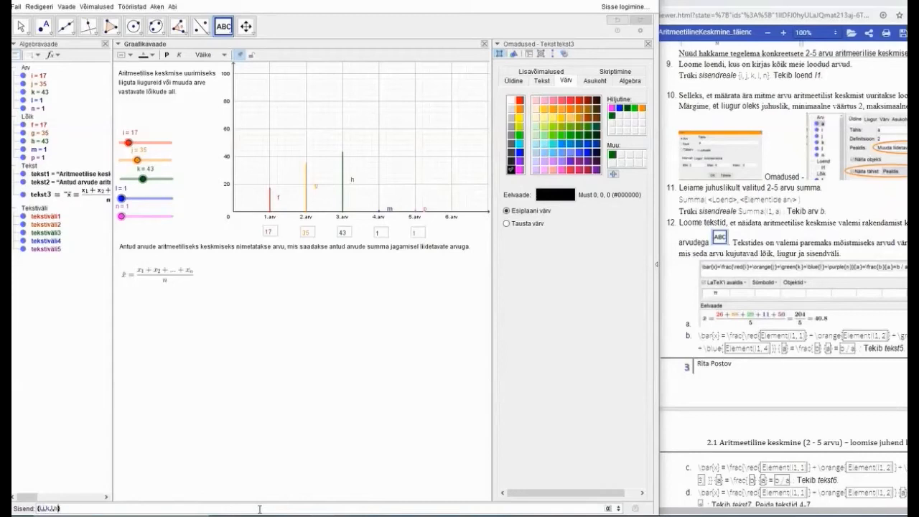
key("Return")
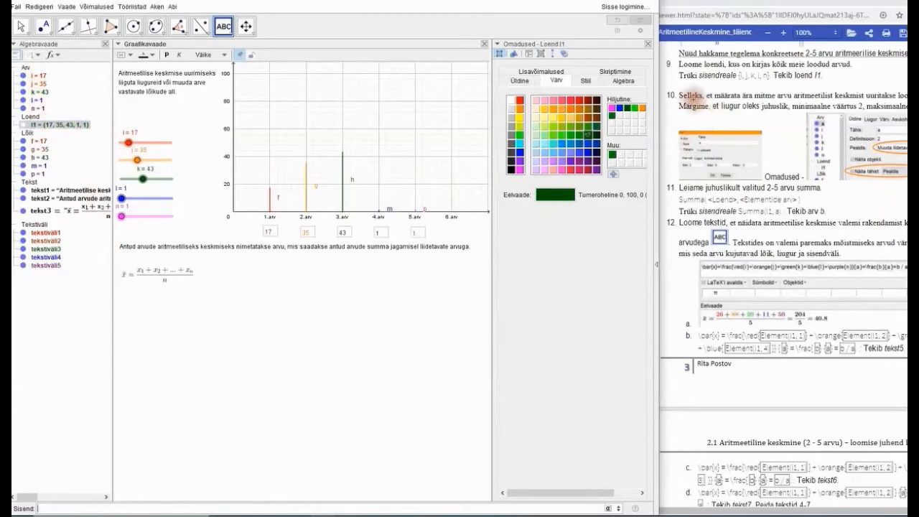
- Highlight item 10 of the guide and create slider a below the formula, with minimum 2, maximum 5 and increment 1
left_click_drag(679, 92, 906, 182)
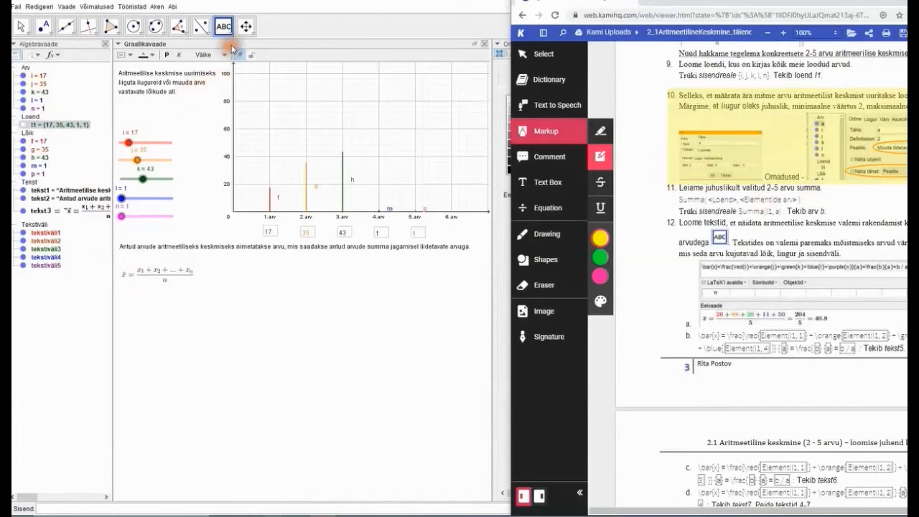
left_click(223, 27)
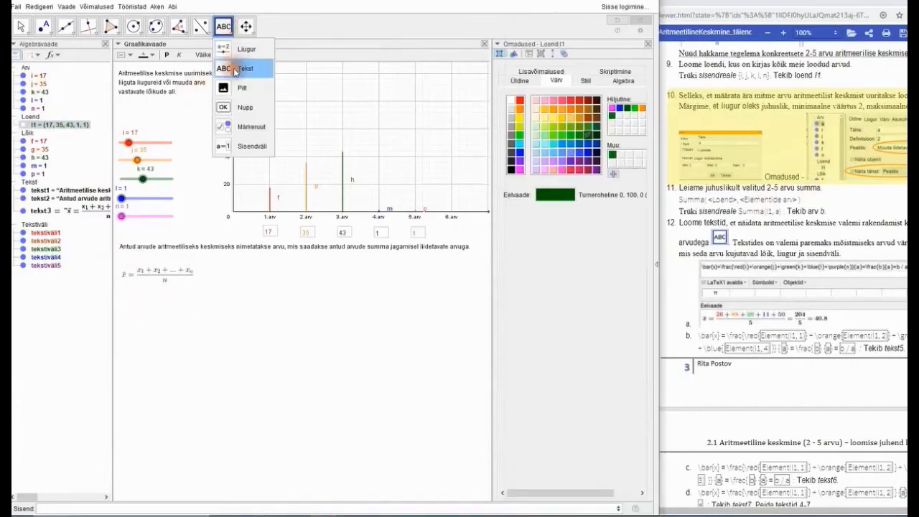
left_click(233, 49)
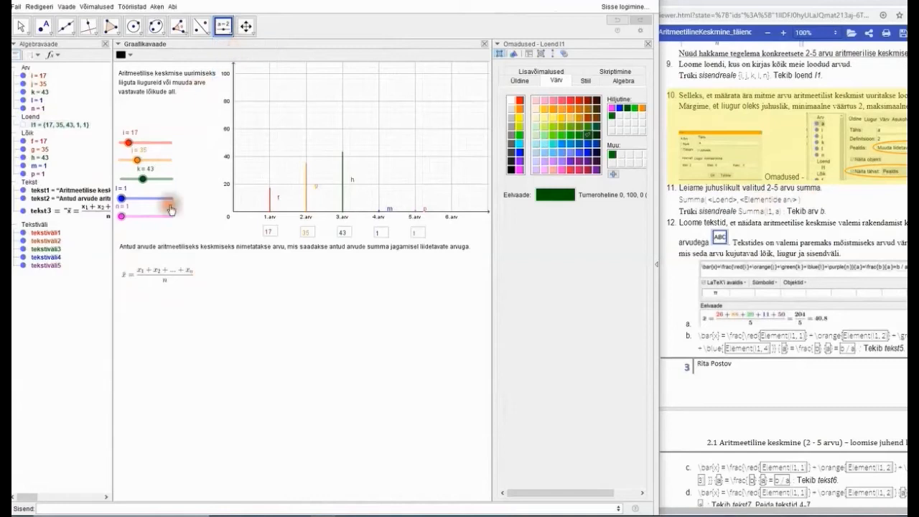
left_click(127, 314)
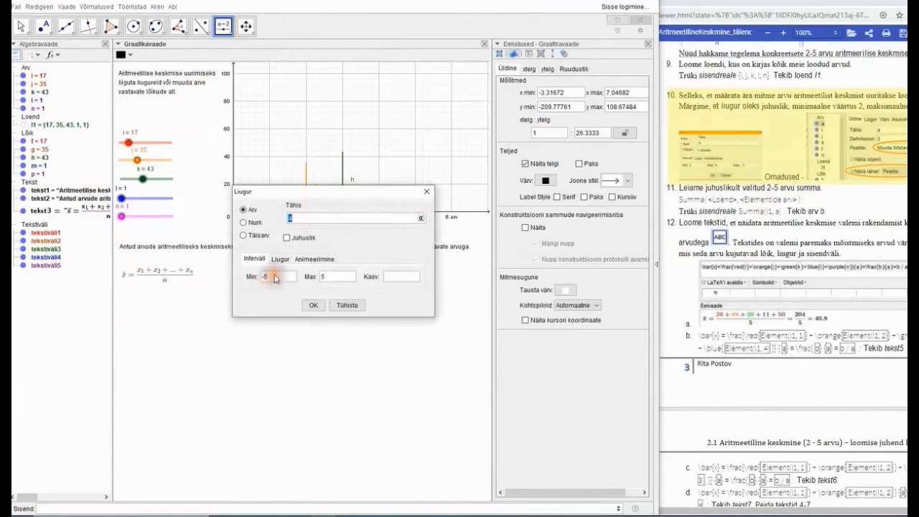
left_click_drag(275, 280, 263, 280)
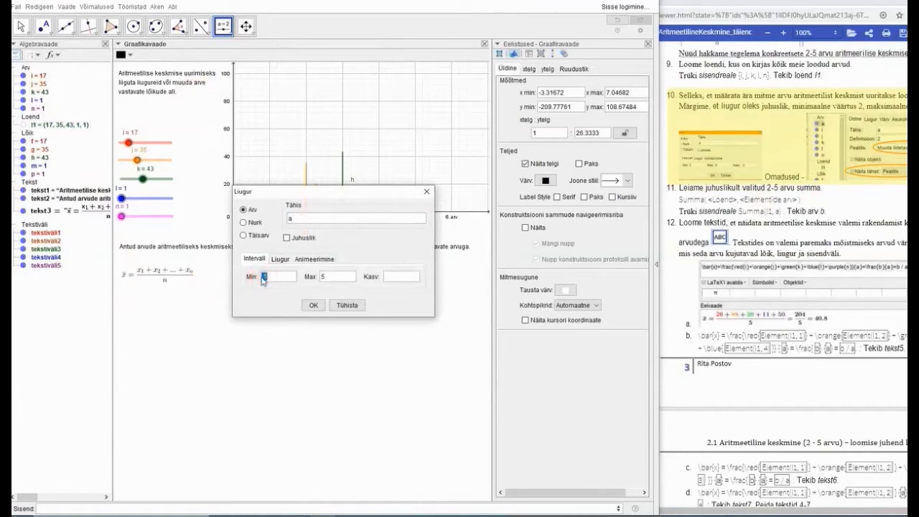
type("2")
left_click(394, 278)
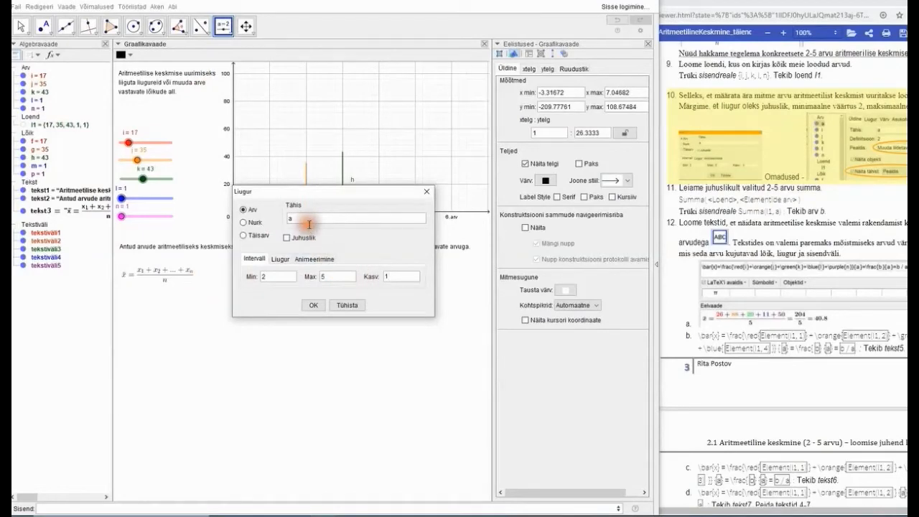
left_click(313, 305)
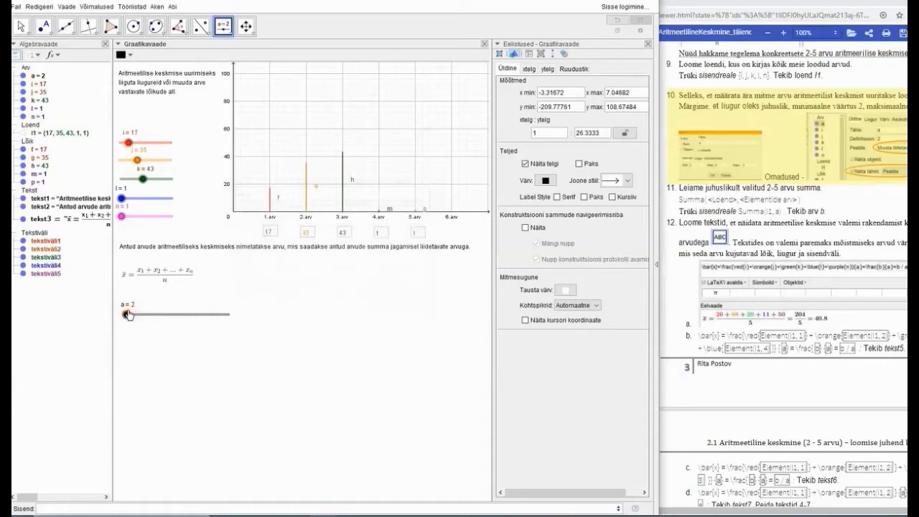
- Try out slider a by moving its value to 4
left_click(20, 27)
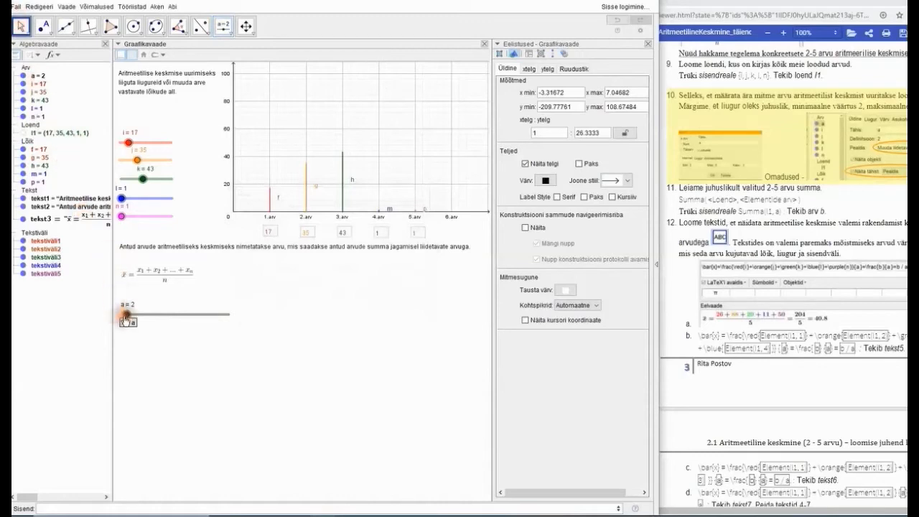
left_click(126, 313)
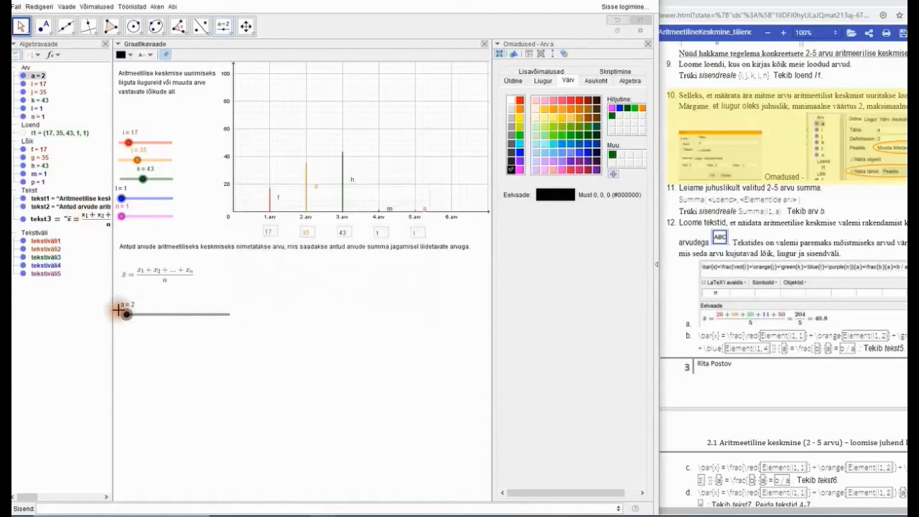
left_click_drag(127, 313, 195, 322)
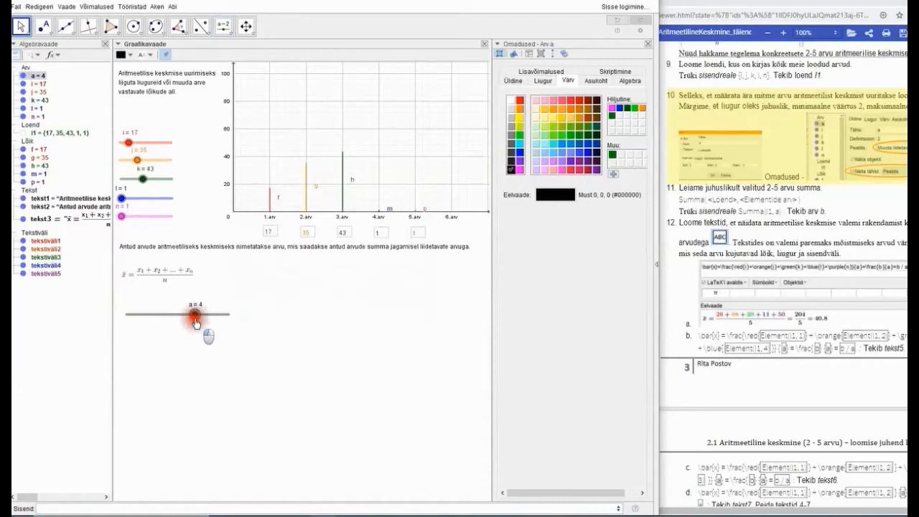
left_click_drag(198, 321, 218, 321)
- Give slider a the caption "Muuda liidetavate arvu siin" and set its label to show only the caption (Pealdis)
right_click(215, 319)
left_click(251, 438)
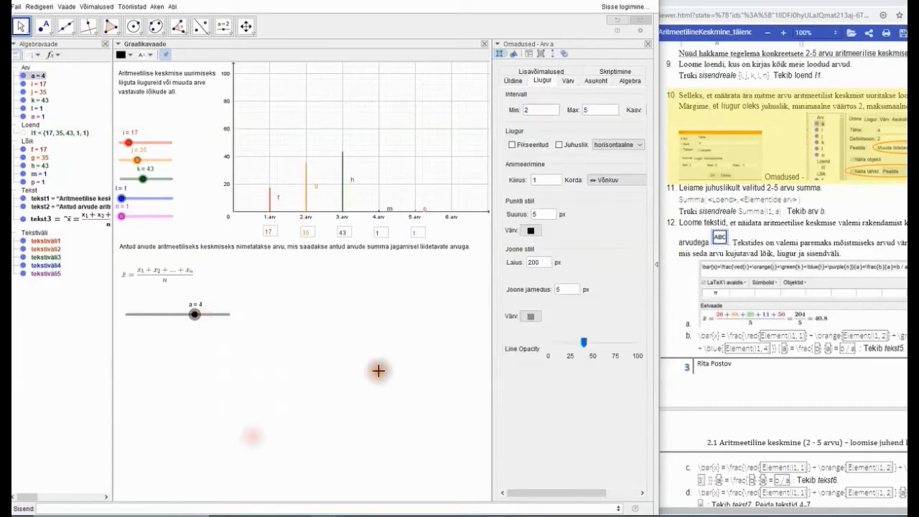
left_click(527, 83)
left_click(552, 127)
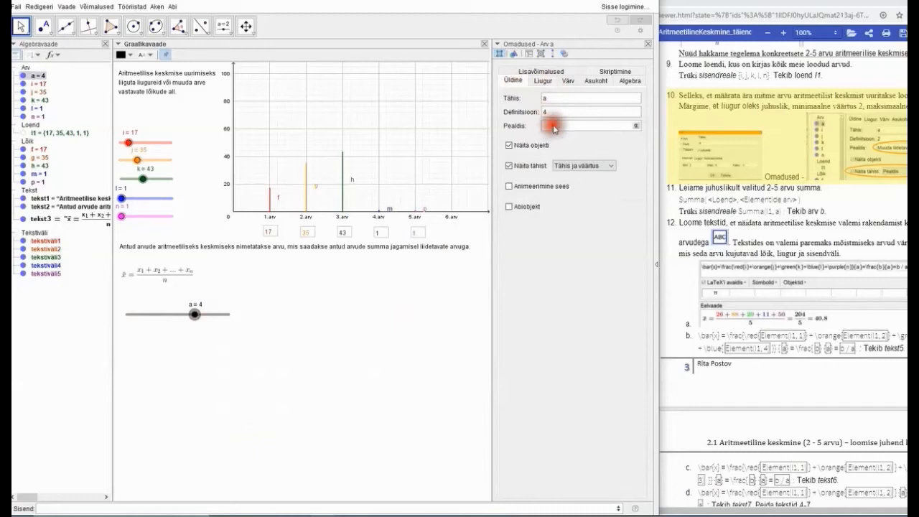
left_click(554, 125)
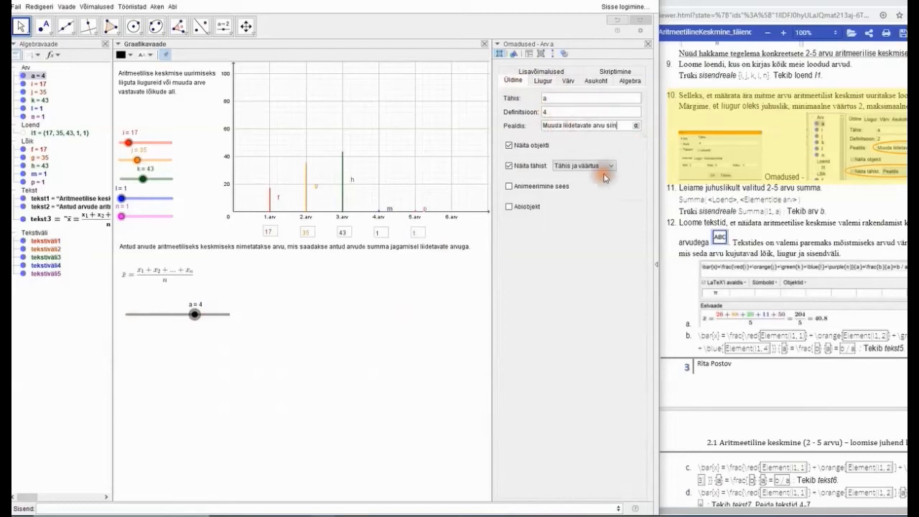
left_click(572, 166)
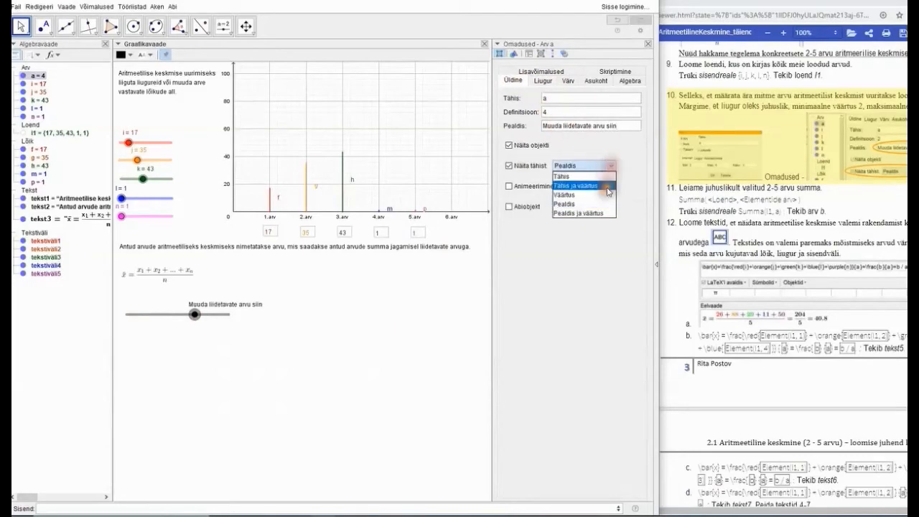
left_click(596, 208)
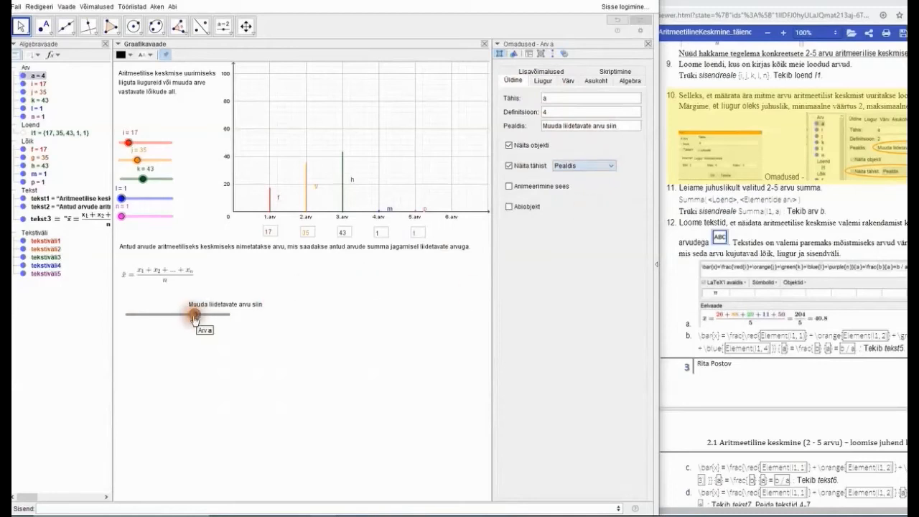
- Try the caption-and-value label (Pealdis ja väärtus) on slider a, and return it to caption only (Pealdis)
left_click(610, 166)
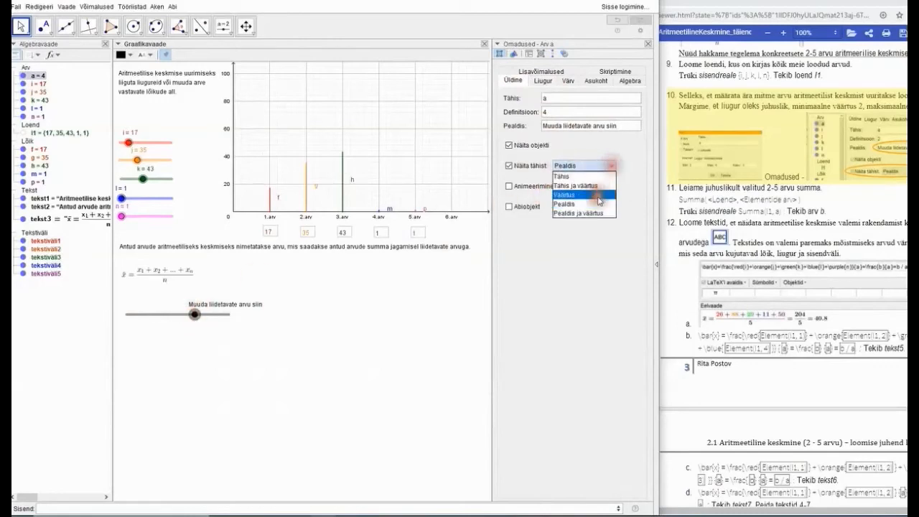
left_click(594, 213)
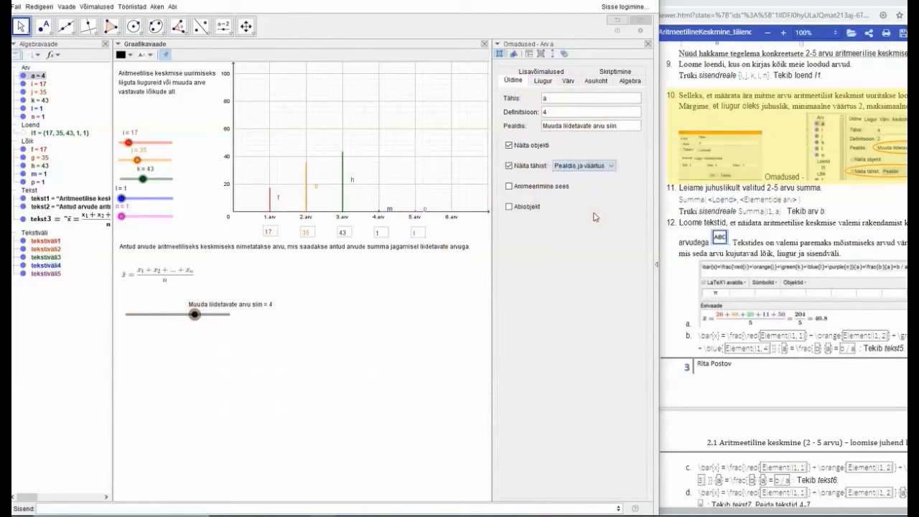
left_click(610, 165)
left_click(598, 207)
mouse_move(195, 316)
left_mouse_down()
mouse_move(130, 315)
mouse_move(223, 316)
mouse_move(127, 316)
mouse_move(180, 321)
mouse_move(194, 310)
left_mouse_up()
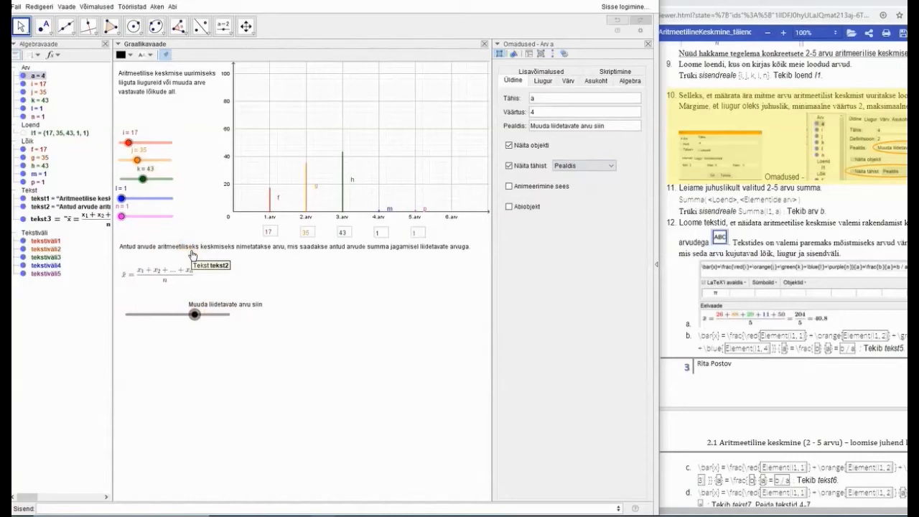
- Highlight item 11 of the guide and create the sum of the first a list elements with Summa(l1, a)
left_click(672, 195)
left_click_drag(668, 182, 847, 216)
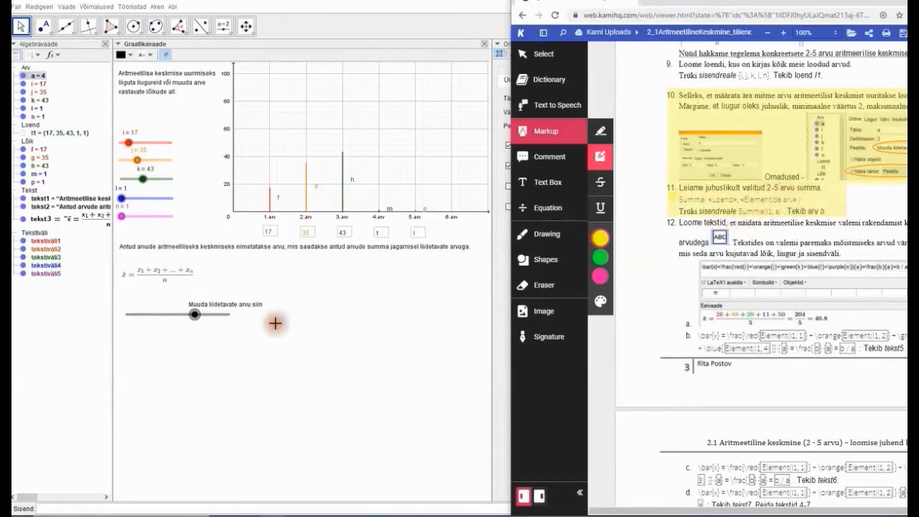
left_click(122, 509)
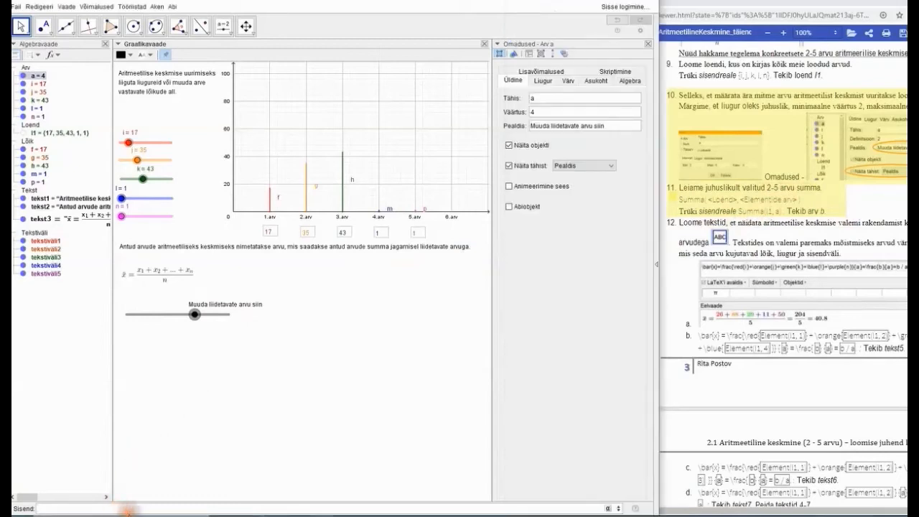
type("summa")
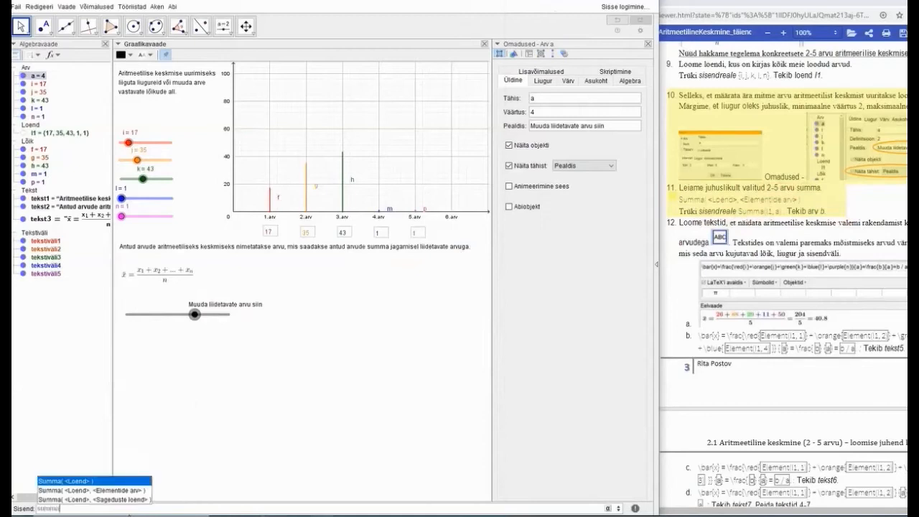
left_click(107, 490)
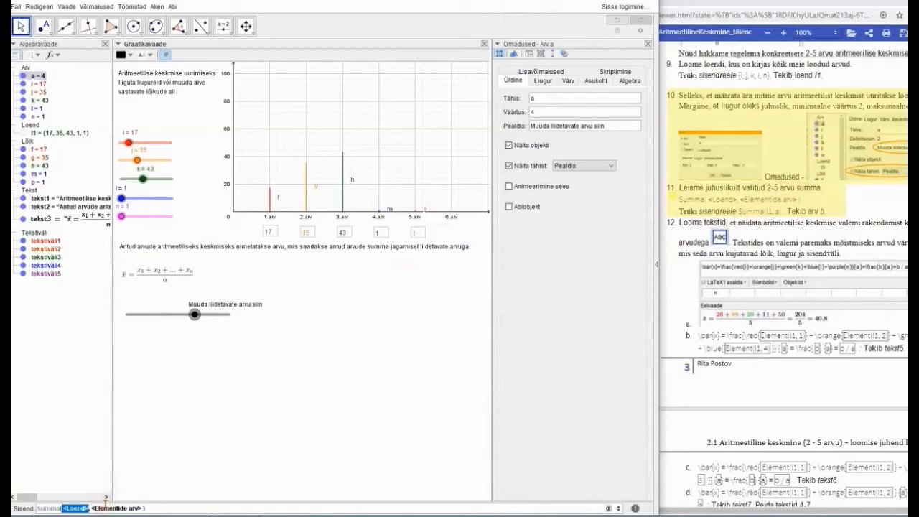
type("l1")
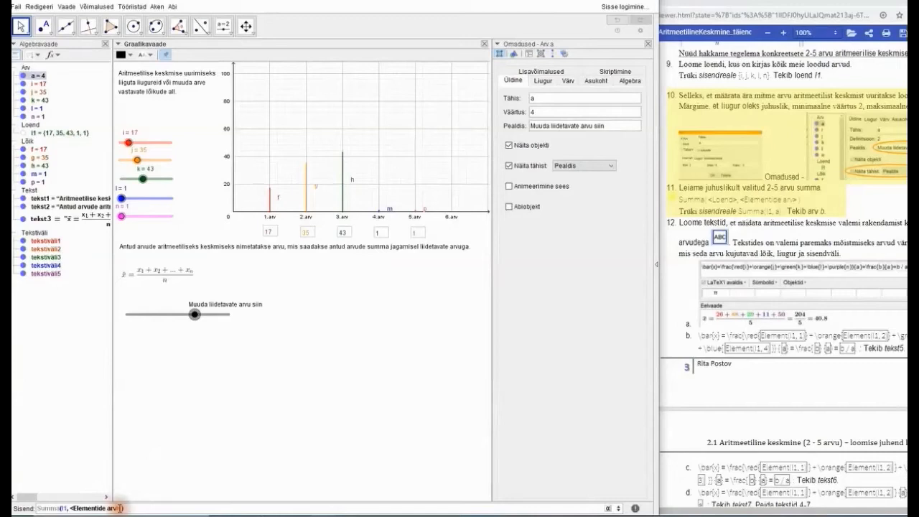
left_click_drag(120, 508, 74, 507)
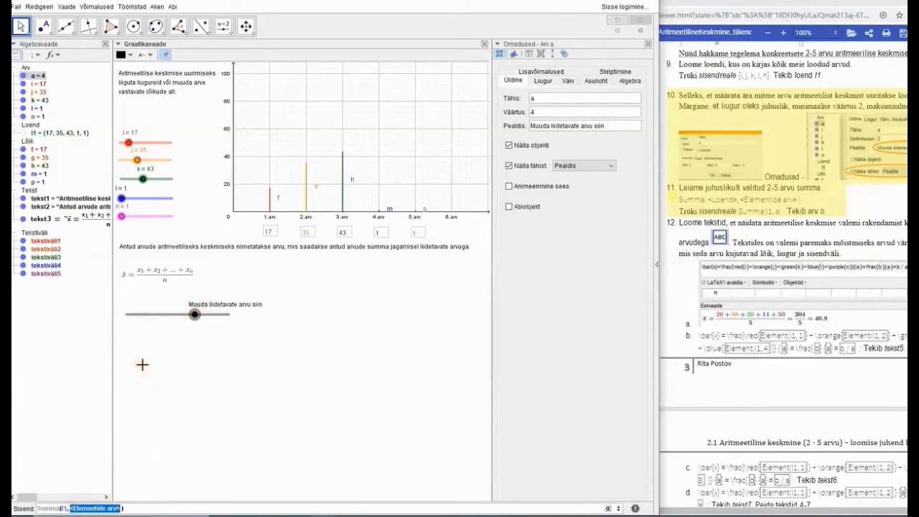
type("a(l1, a")
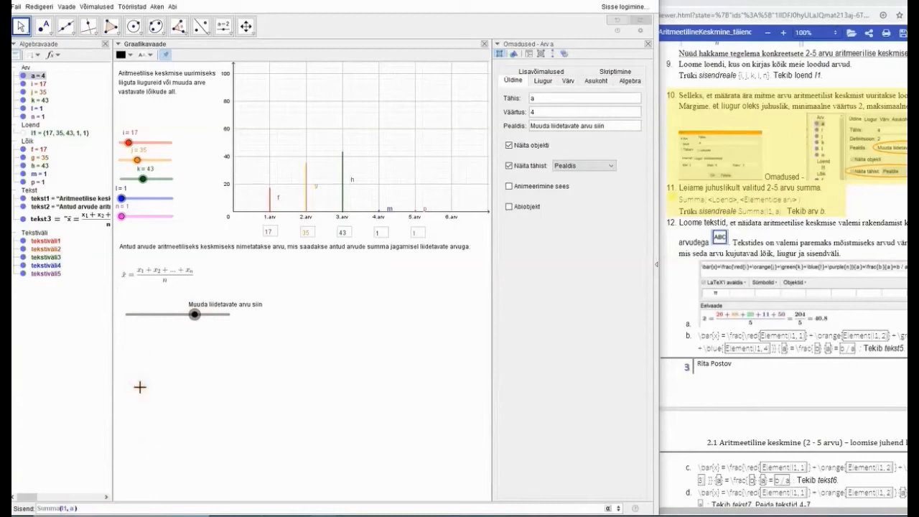
key("Return")
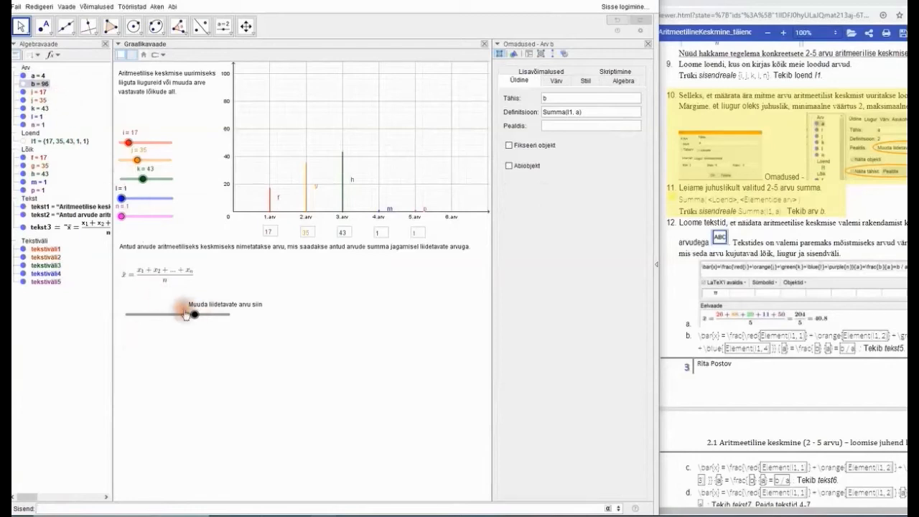
- Test the sum by moving slider a to 2 and back up to 3
left_click(195, 314)
left_click_drag(194, 314, 127, 313)
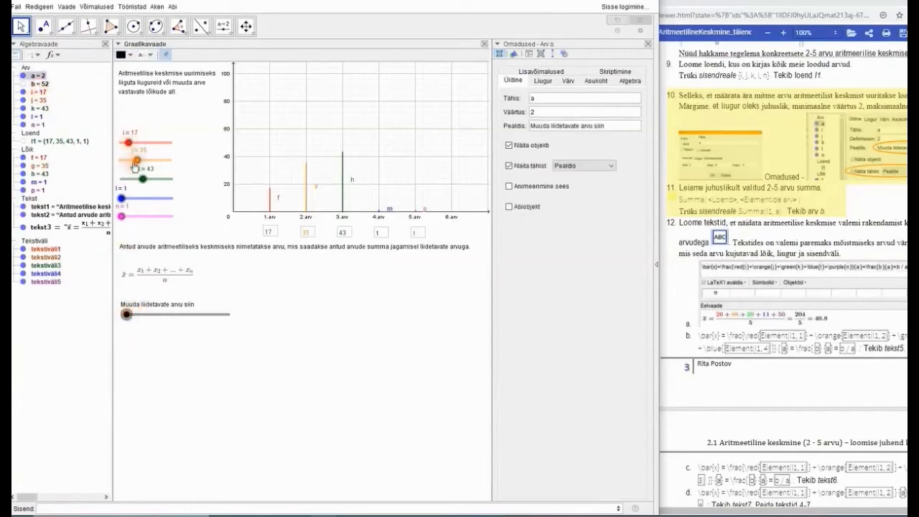
left_click_drag(134, 313, 160, 313)
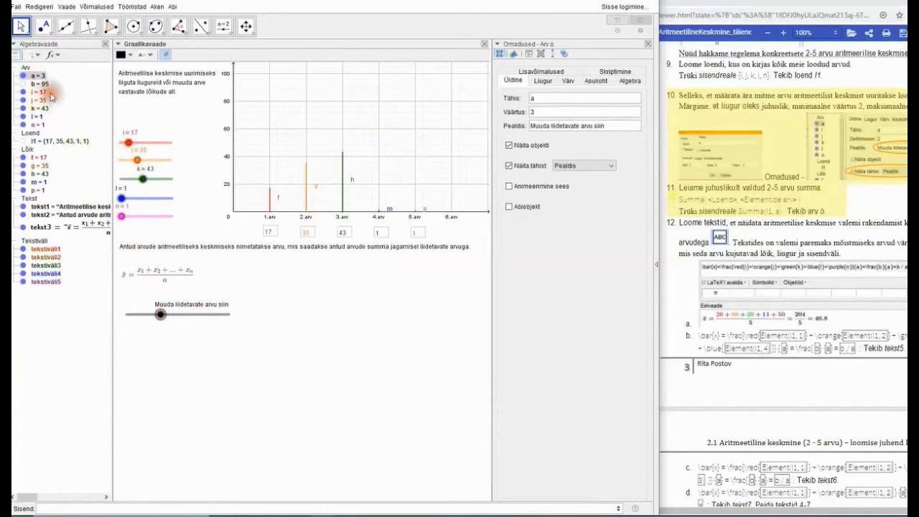
mouse_move(45, 91)
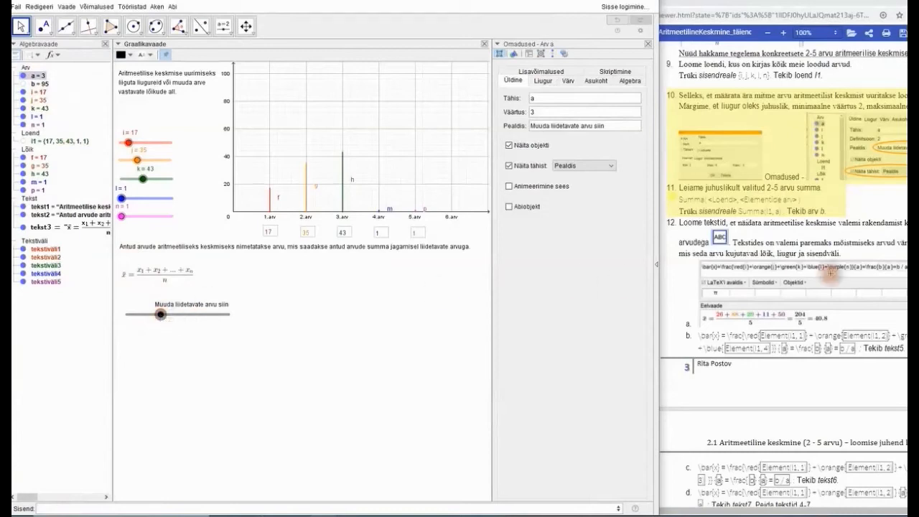
- Following item 12 of the guide, start a new LaTeX text beside the general mean formula with \bar{x}=
left_click(783, 265)
scroll(782, 266, "down", 4)
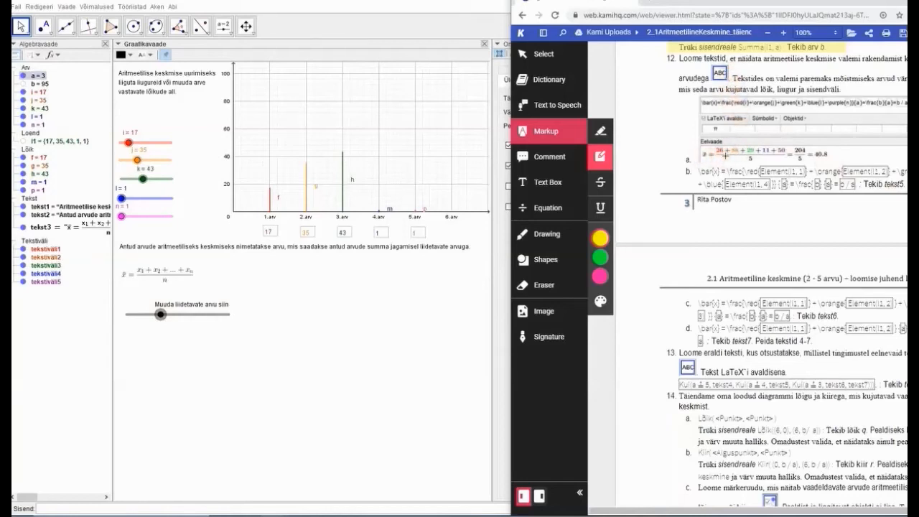
left_click_drag(725, 154, 786, 153)
left_click(223, 27)
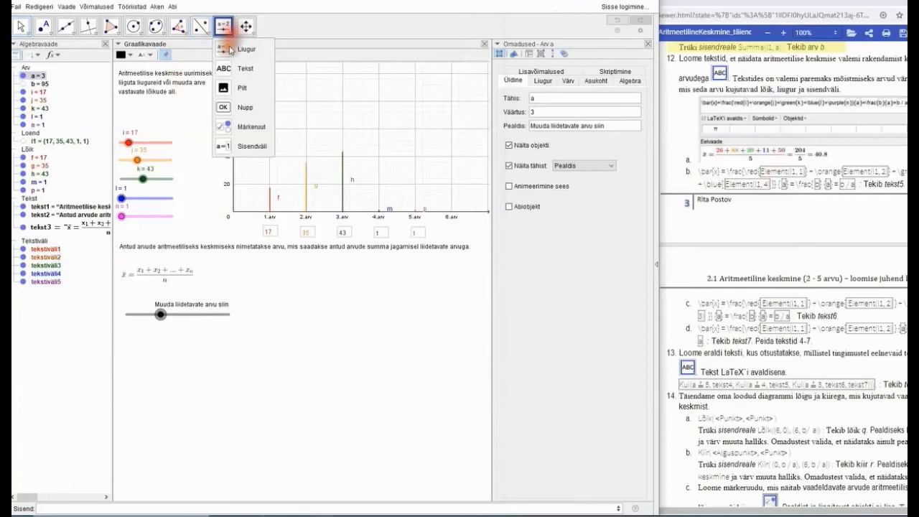
left_click(228, 68)
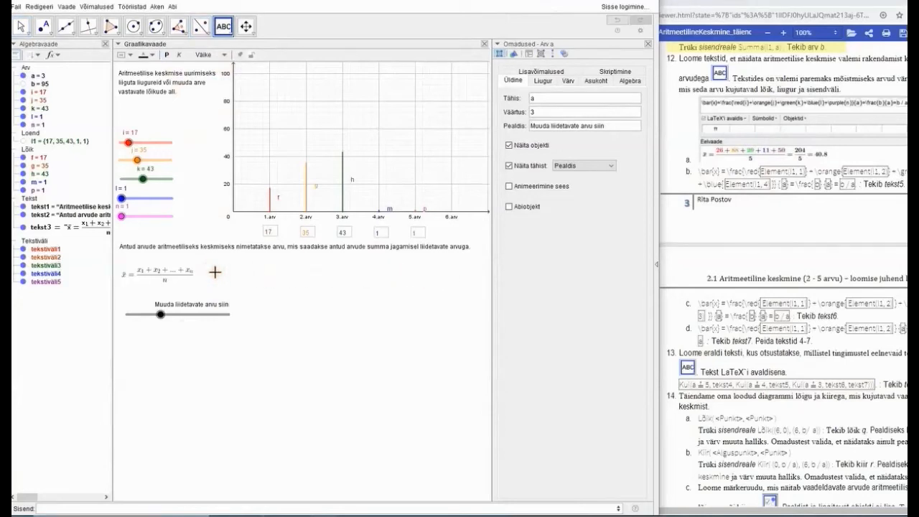
left_click(215, 272)
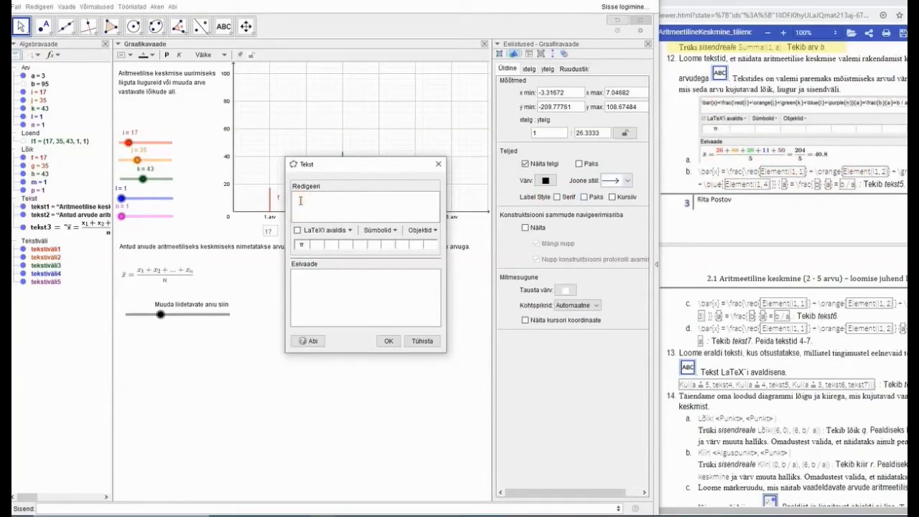
left_click(297, 232)
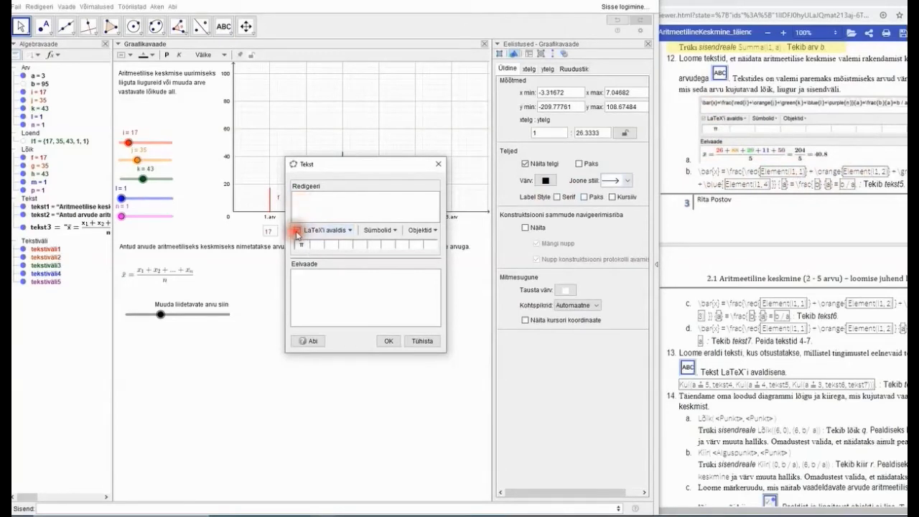
left_click(351, 230)
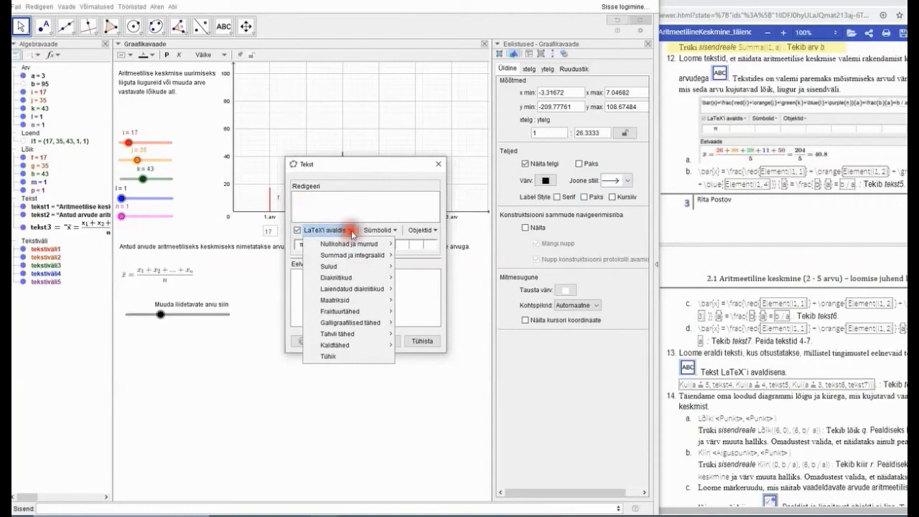
left_click(348, 289)
mouse_move(342, 278)
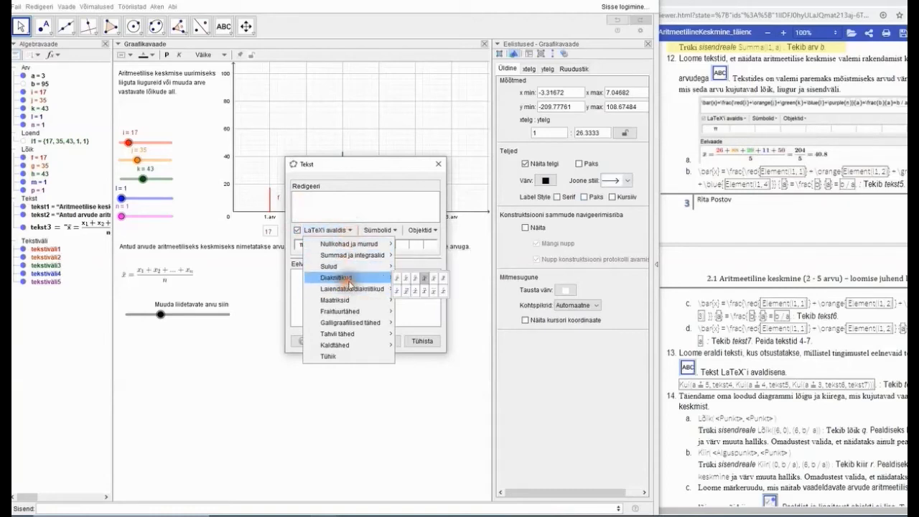
left_click(425, 283)
left_click(362, 203)
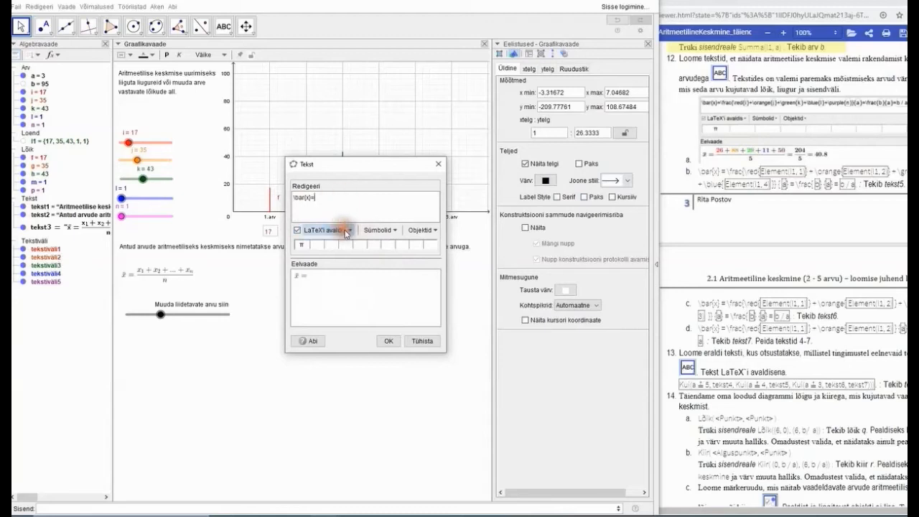
- Append a fraction to the LaTeX text with linked object i as numerator and linked object a as denominator
left_click(349, 230)
left_click(392, 246)
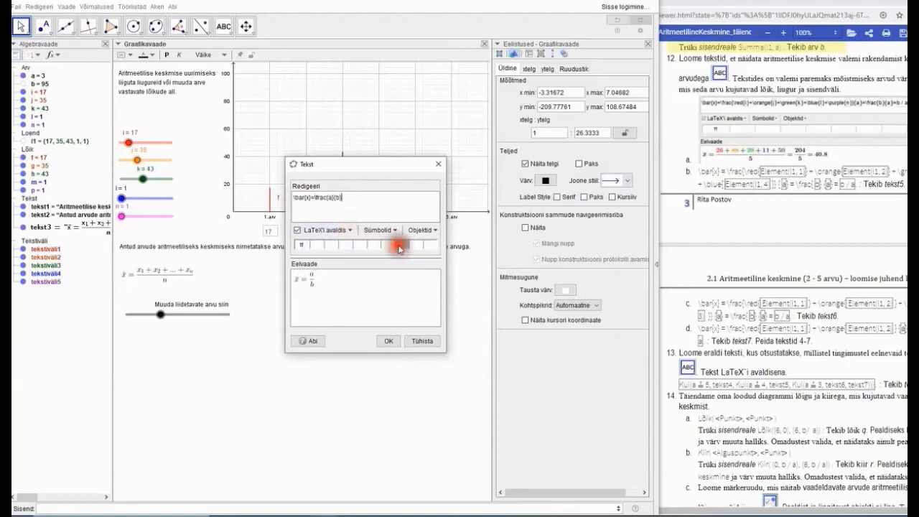
left_click(340, 198)
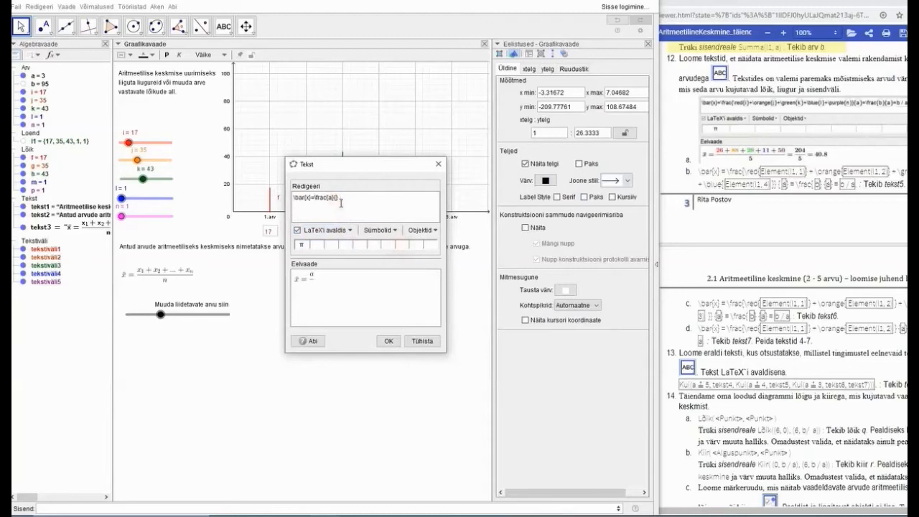
left_click(431, 231)
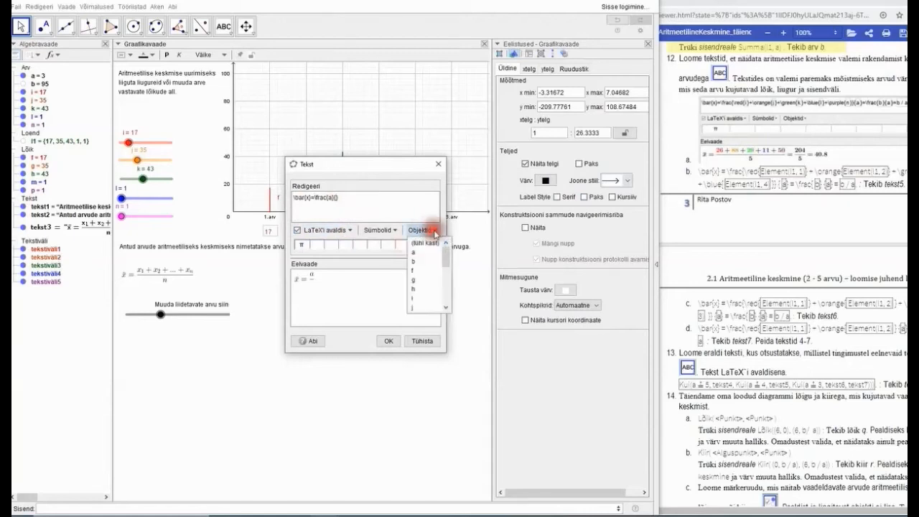
left_click(418, 254)
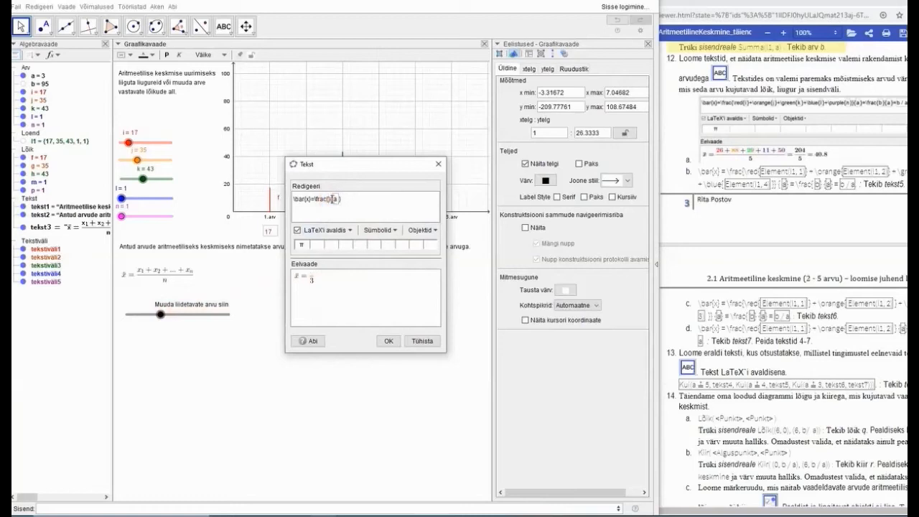
left_click(423, 229)
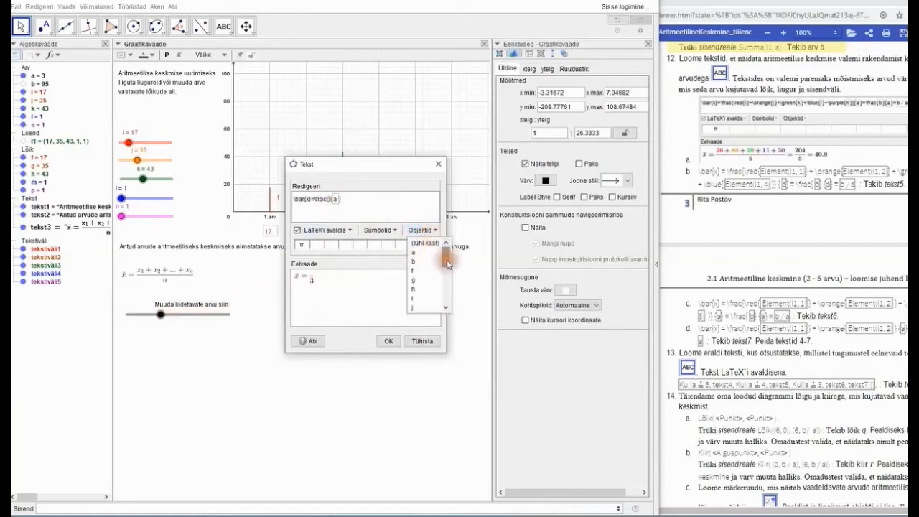
left_click(414, 298)
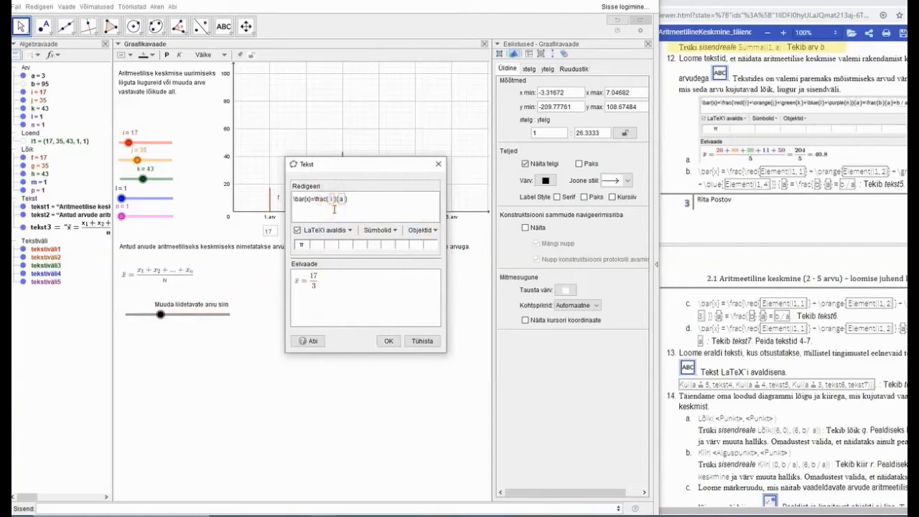
- Colour the numerator's object i red by wrapping it in \red{ }, and leave spaces after it inside the numerator
left_click(332, 199)
type("red")
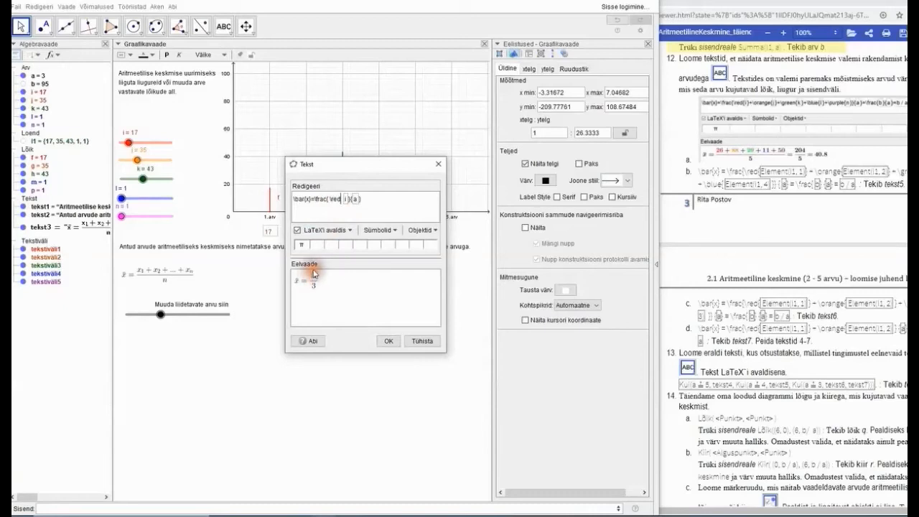
type("{")
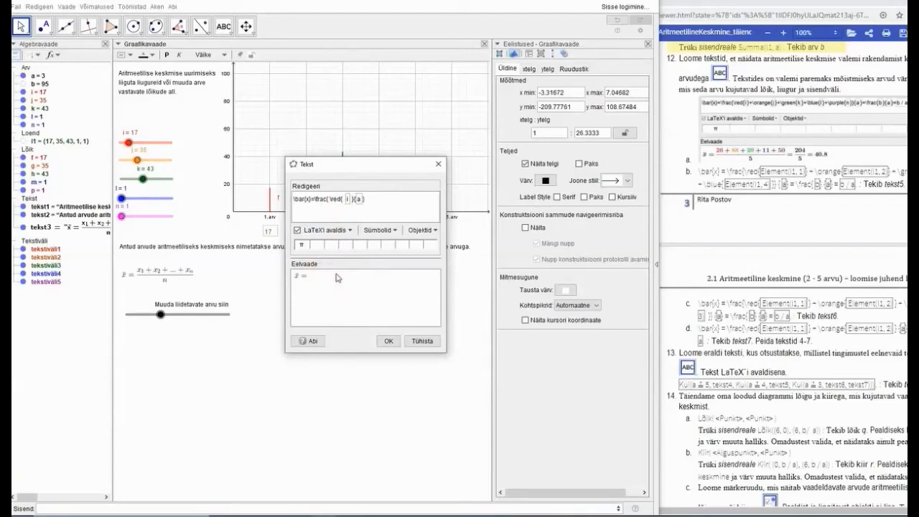
type("}")
left_click(338, 276)
left_click(349, 200)
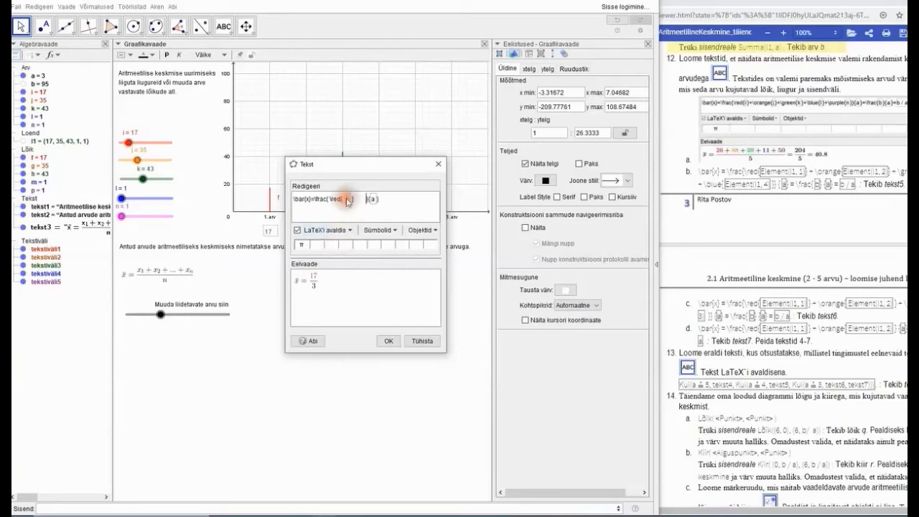
left_click(311, 281)
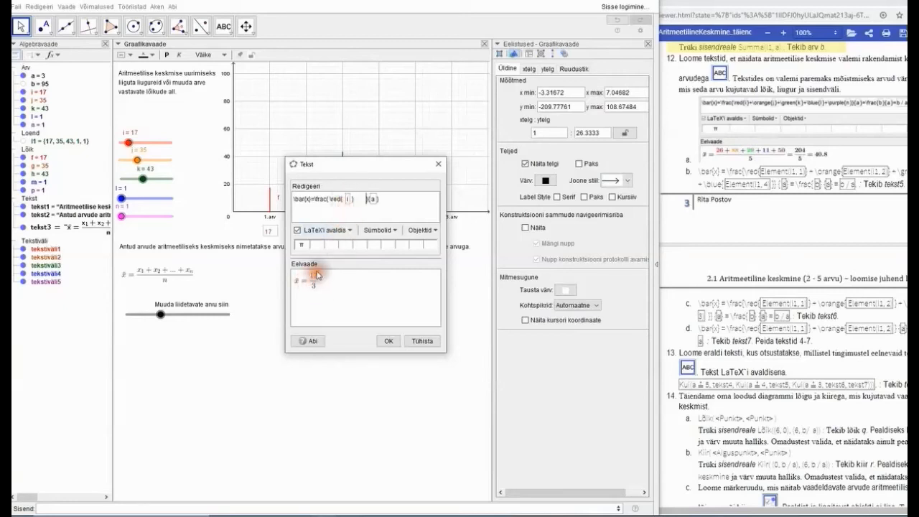
left_click(345, 199)
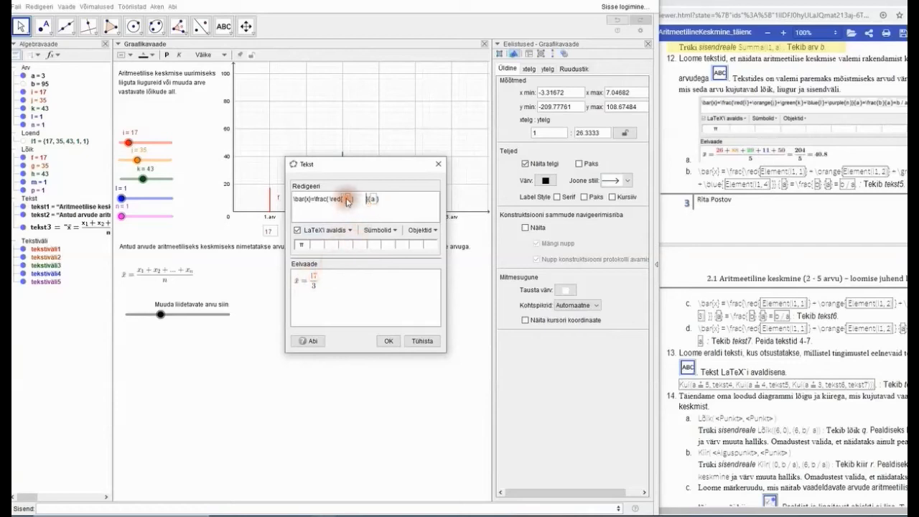
left_click(357, 199)
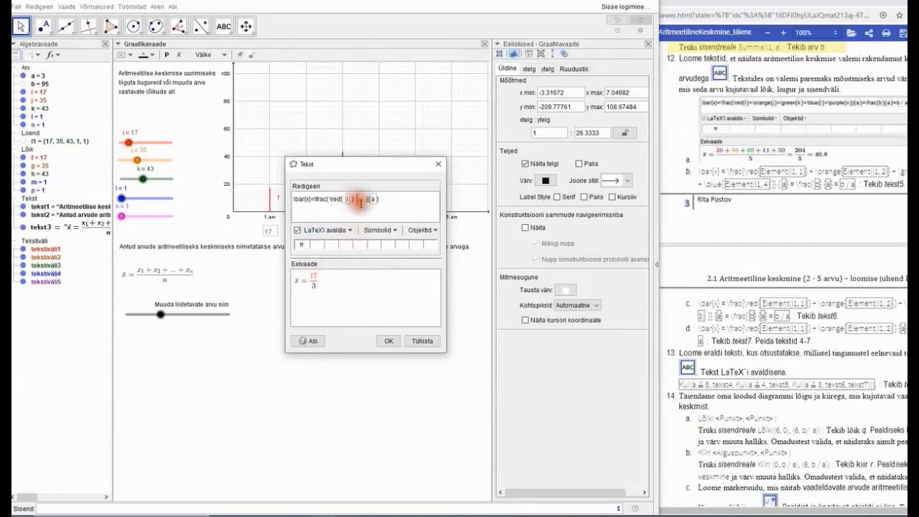
left_click(328, 273)
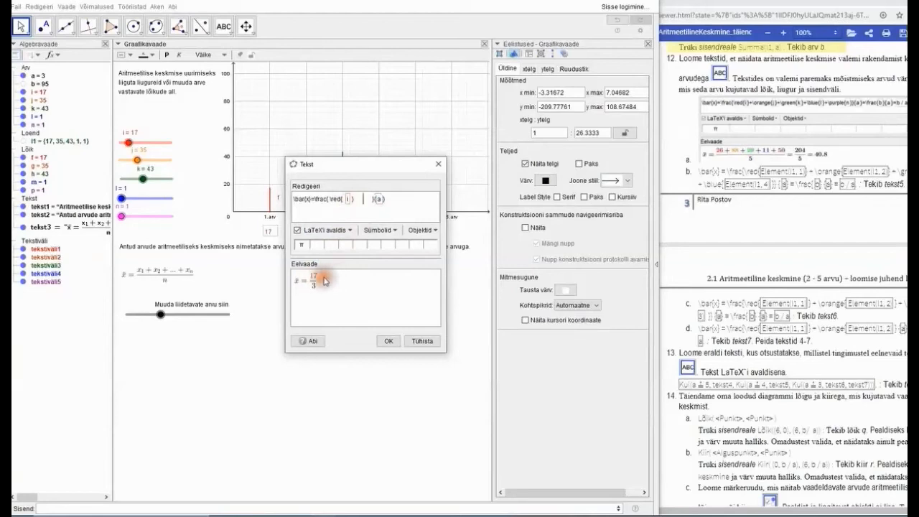
- Add a plus sign and the object j to the fraction's numerator after the red i, wrapping j in \orange{}
double_click(358, 198)
left_click(359, 198)
type("+")
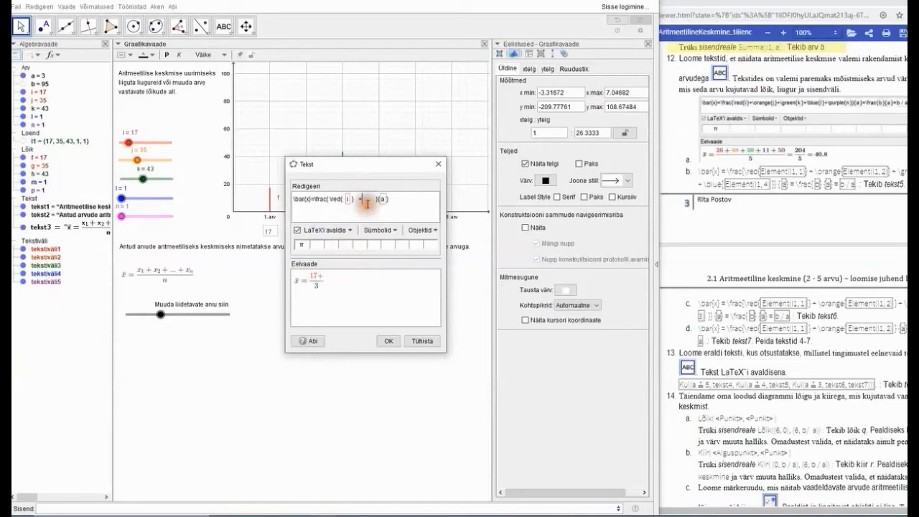
left_click(435, 232)
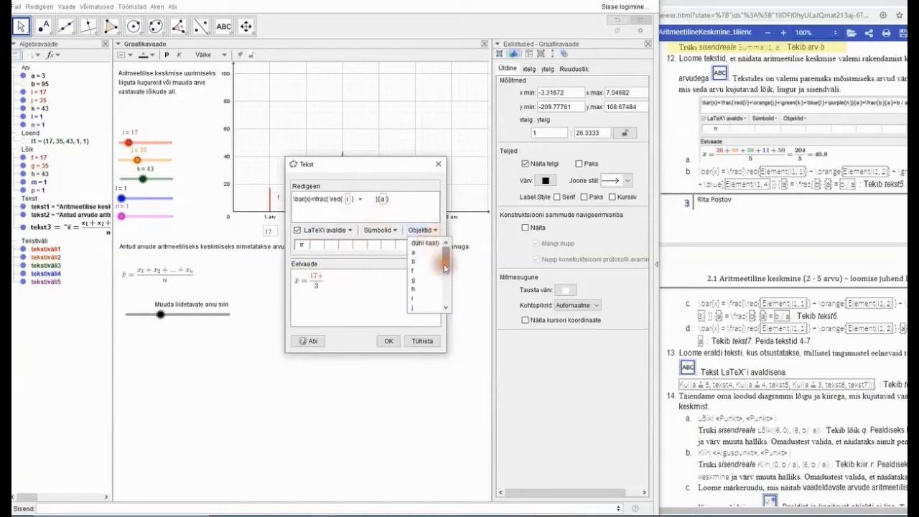
left_click(414, 308)
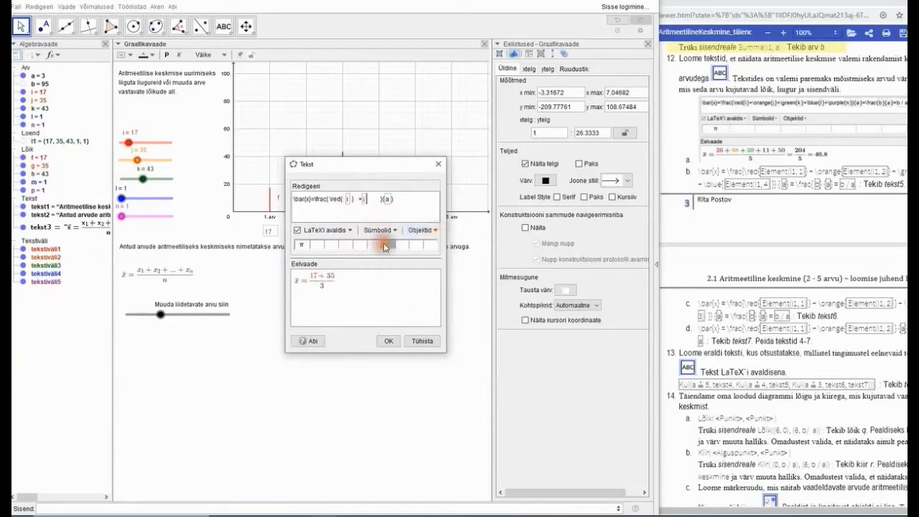
left_click(361, 199)
type("\\")
type("orange{ j")
type("}}")
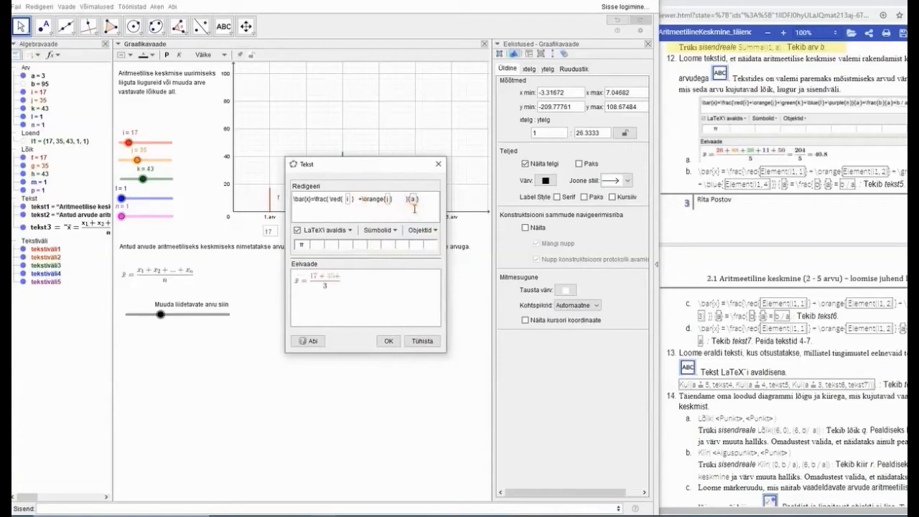
- Extend the numerator with the objects k, l and n, each preceded by a plus sign
type("+")
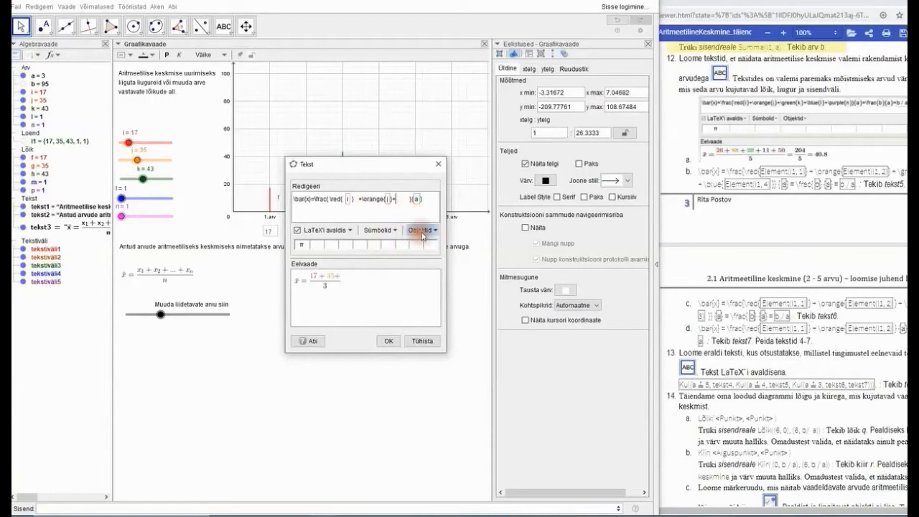
left_click(422, 232)
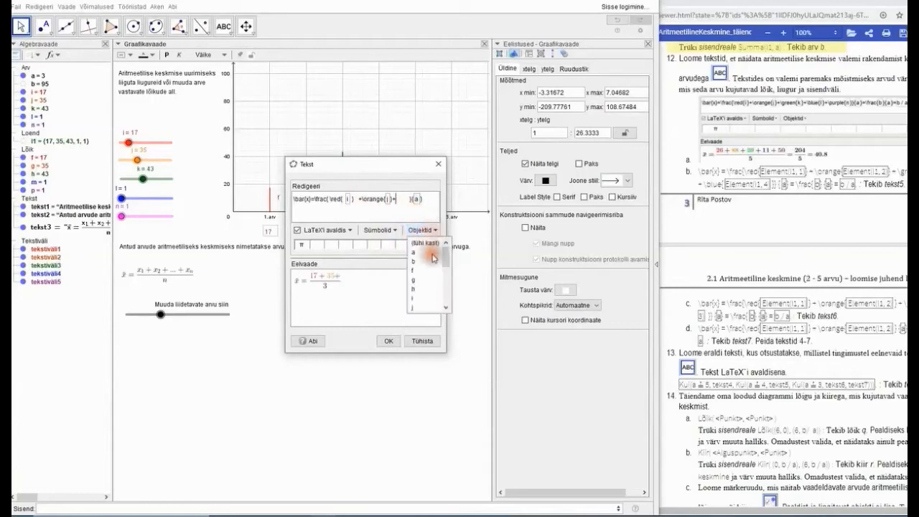
scroll(435, 262, "down", 2)
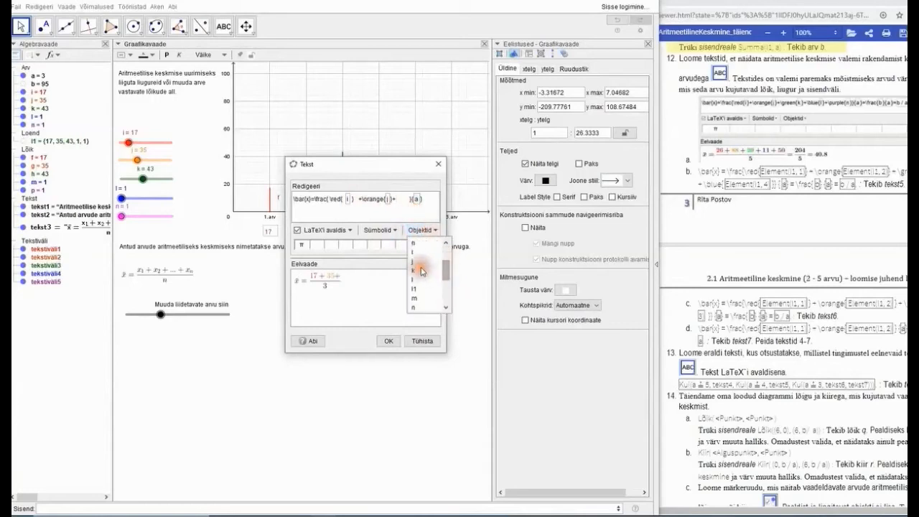
left_click(421, 270)
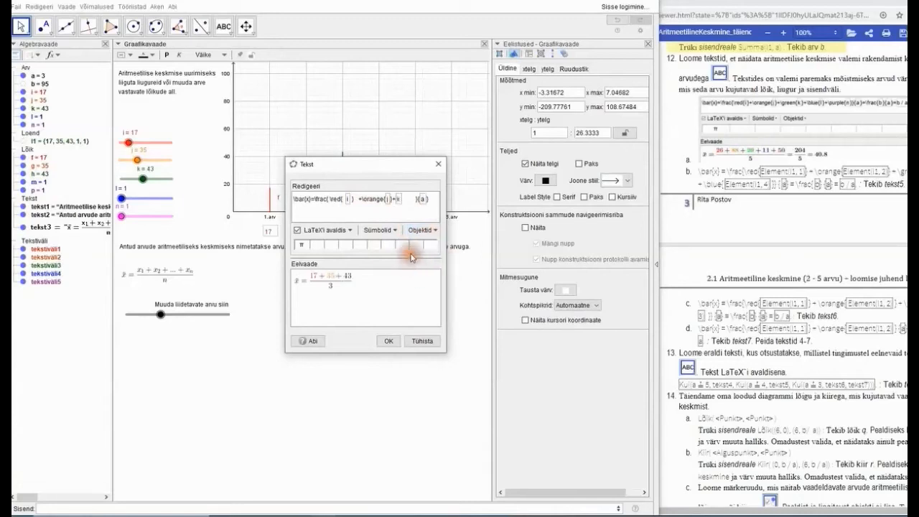
type("+")
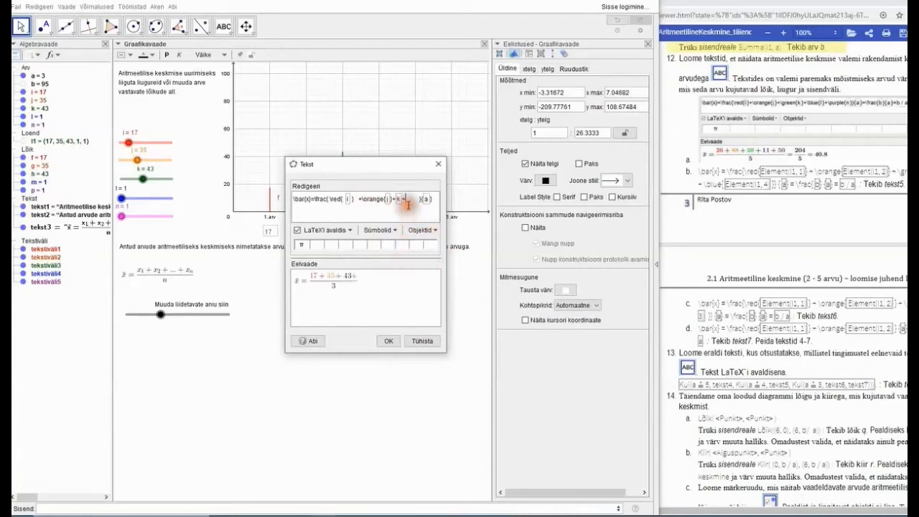
left_click(422, 230)
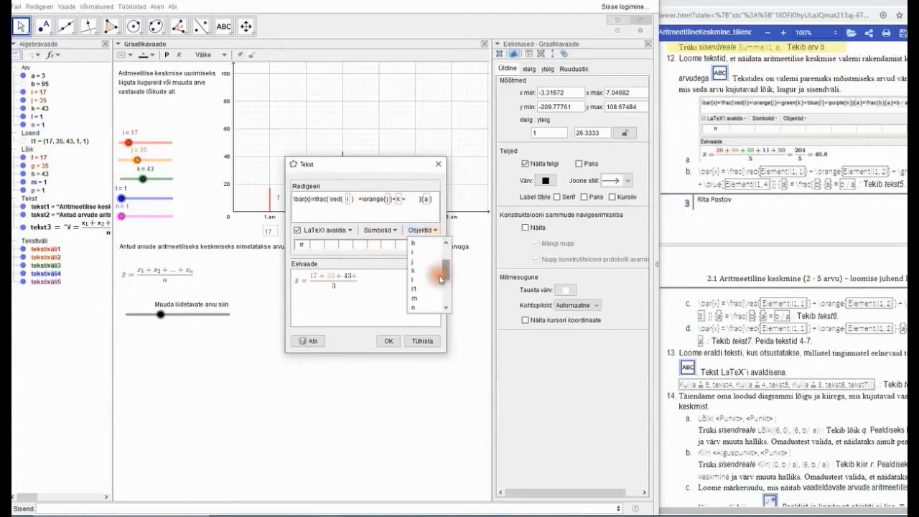
left_click(413, 279)
type("+")
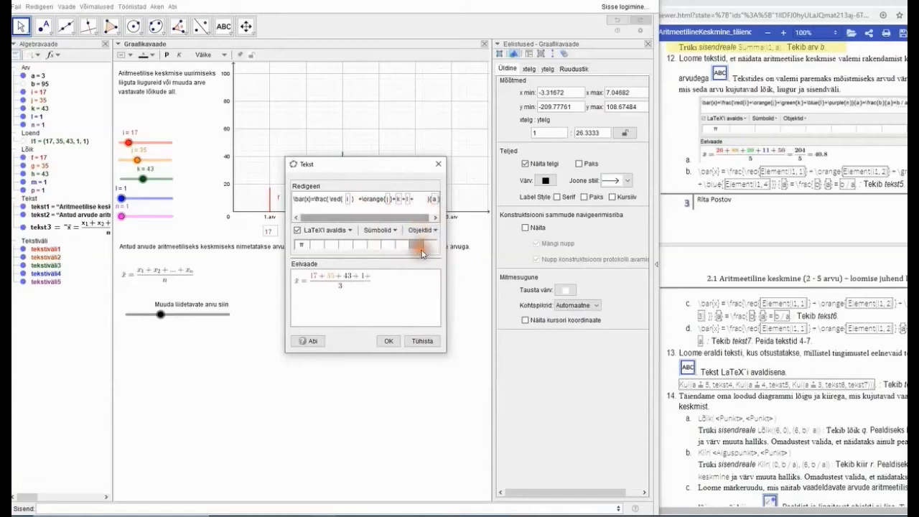
left_click(422, 230)
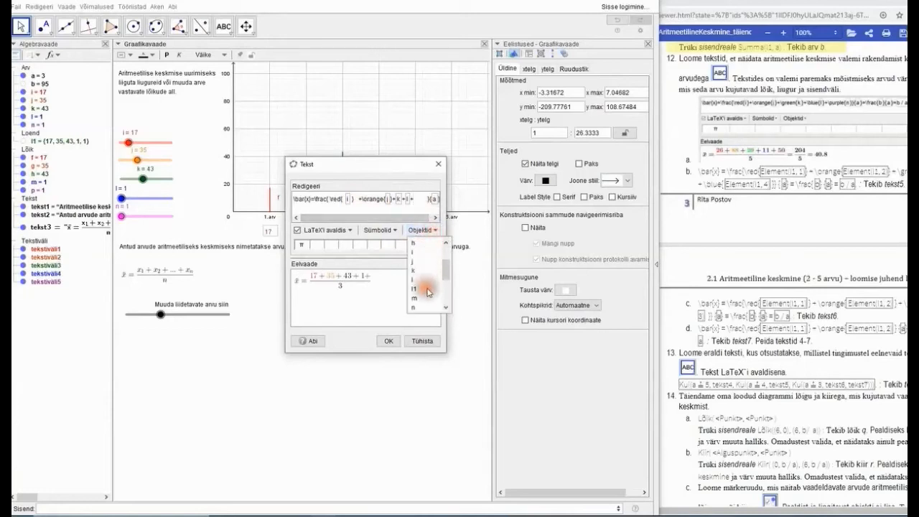
left_click(418, 306)
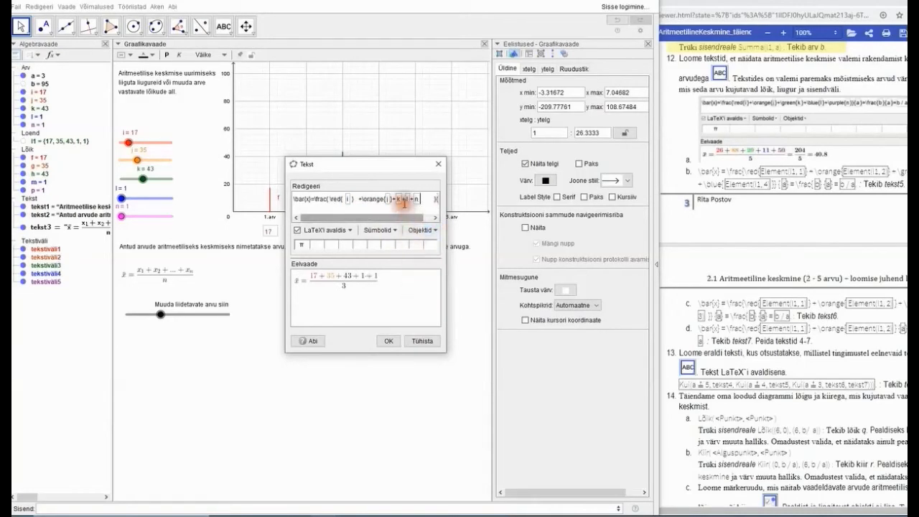
- Wrap the object k in the numerator in \green{} so that its value is coloured green
left_click(393, 200)
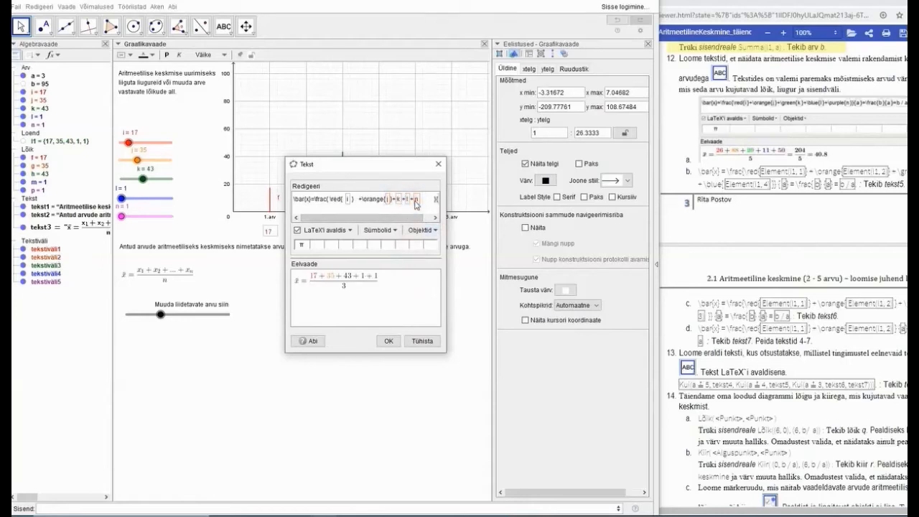
left_click(416, 201)
left_click(399, 199)
left_click(397, 199)
type("\\")
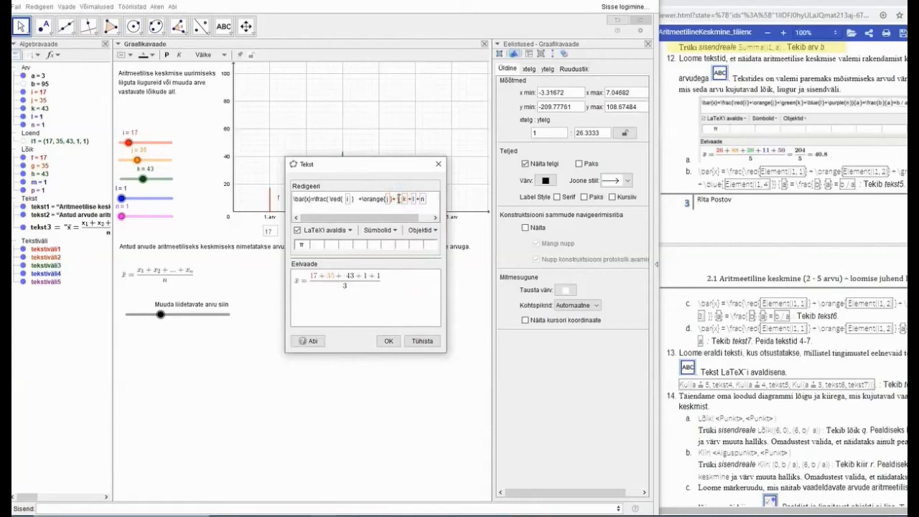
type("green")
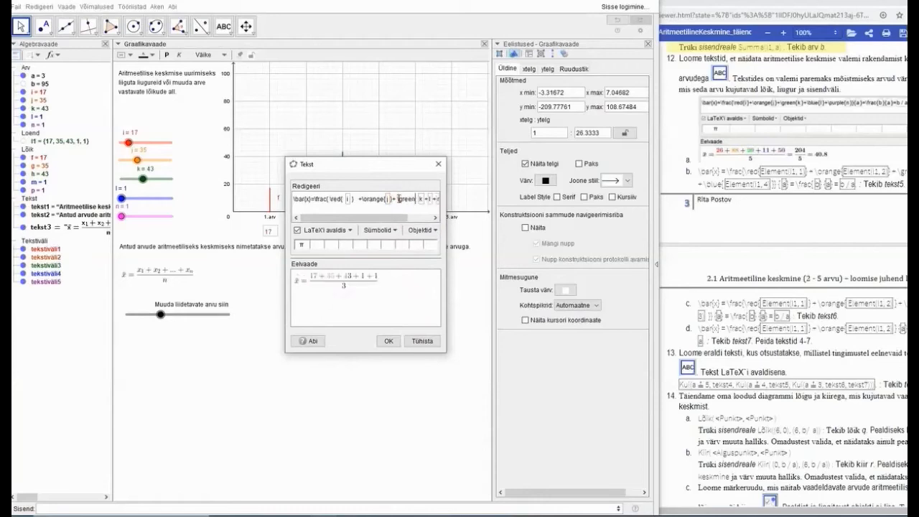
type("{")
- Wrap the object l in \blue{} and the object n in \purple{} within the numerator
type("\\")
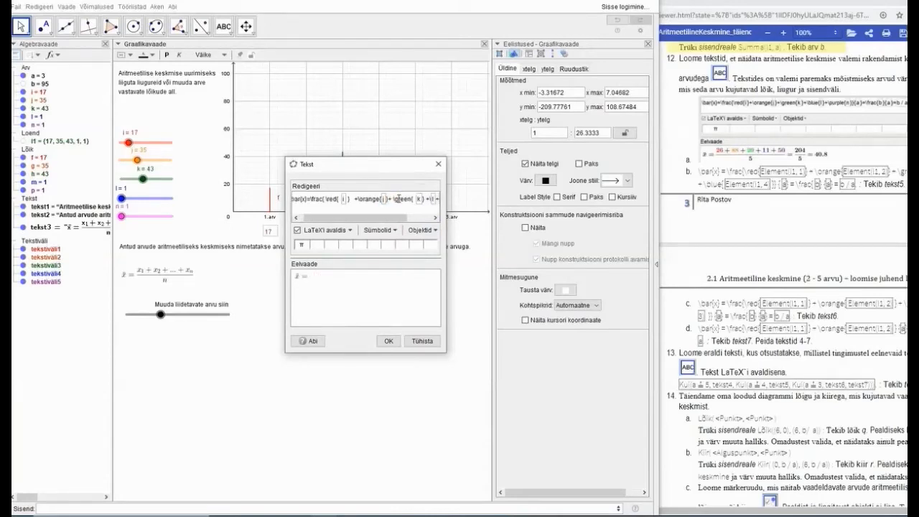
type("blue")
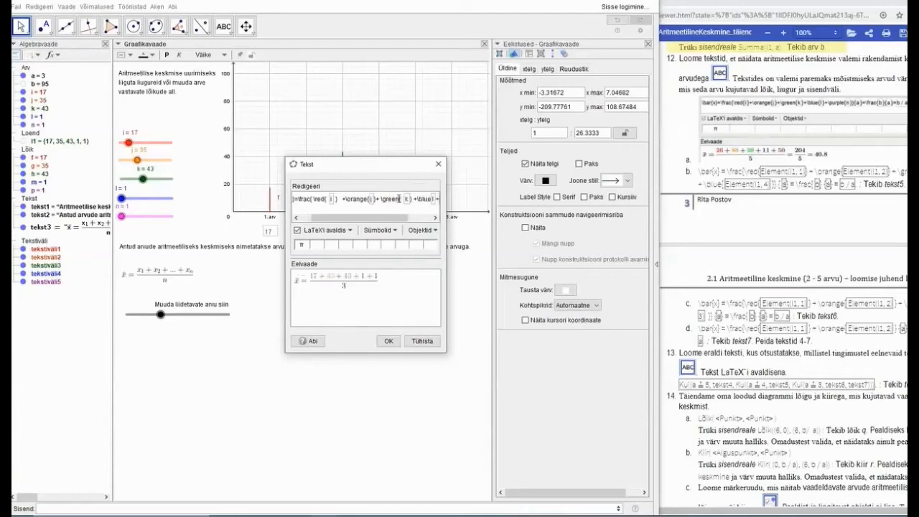
type("{ l ")
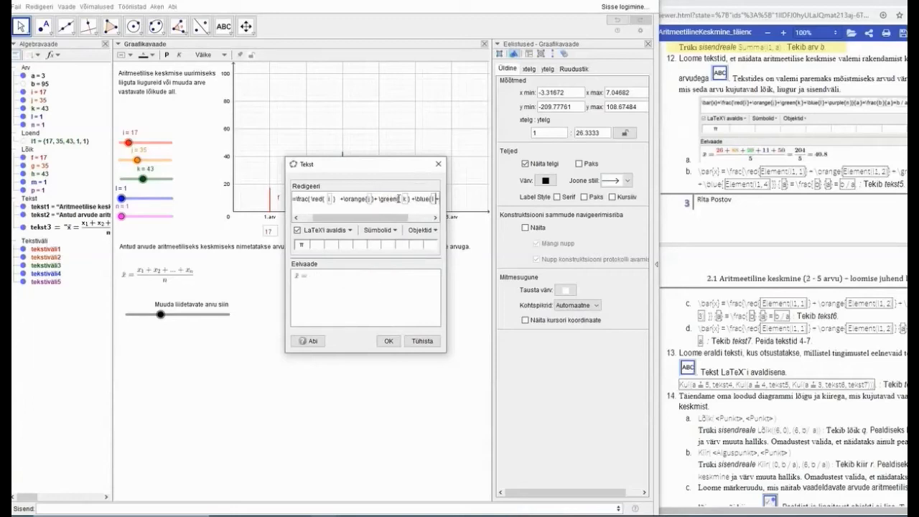
type("}+")
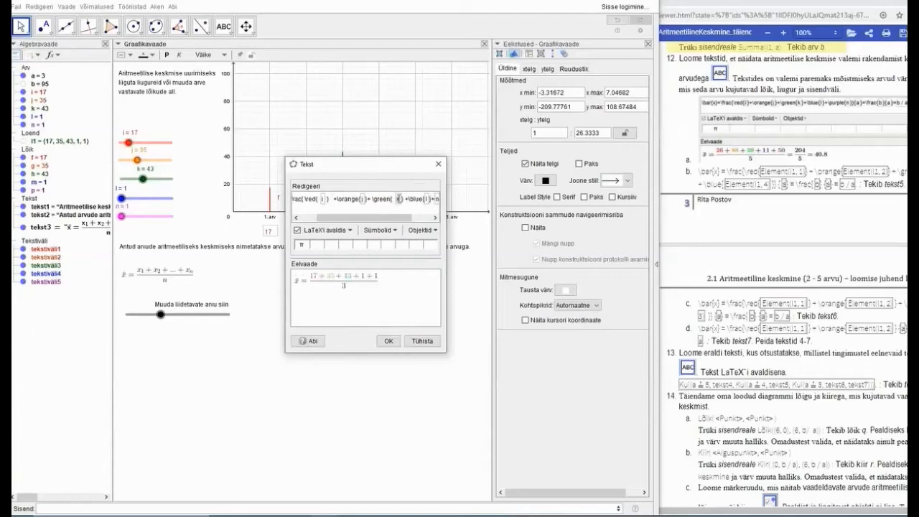
type("\\")
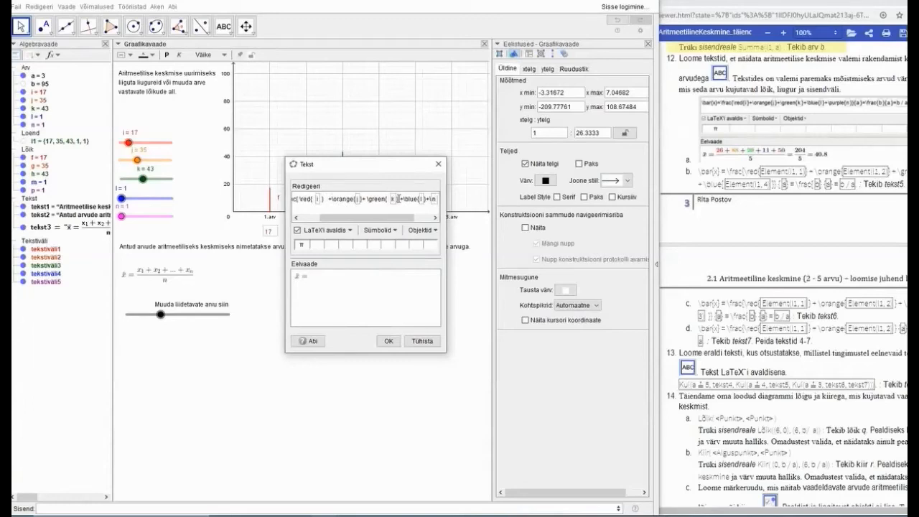
type("purpl")
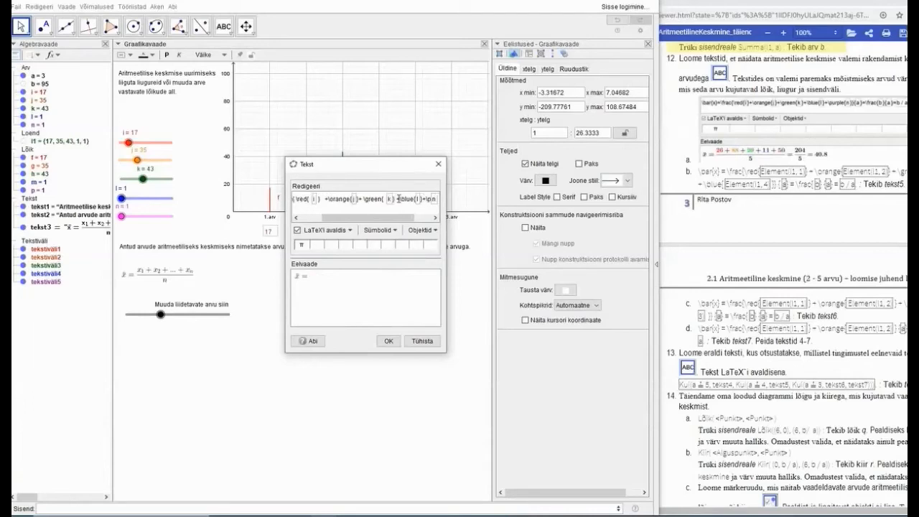
type("e{n")
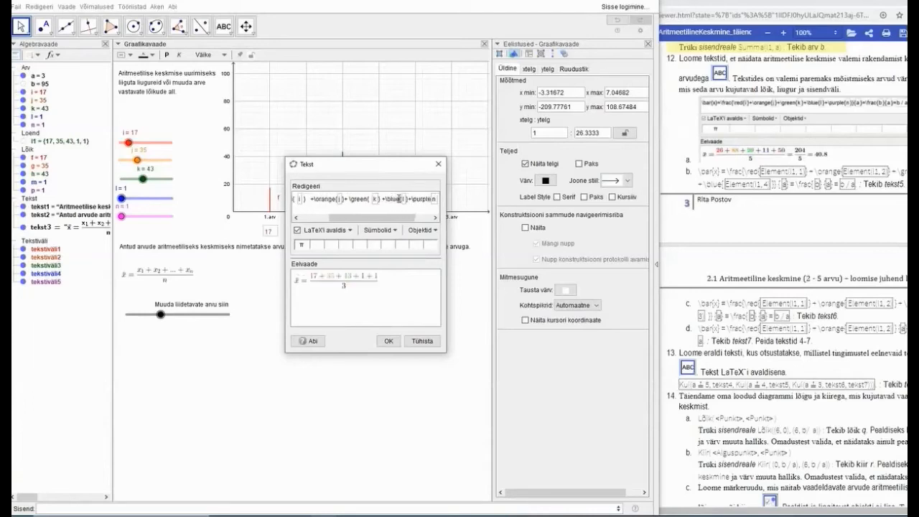
type("{n}")
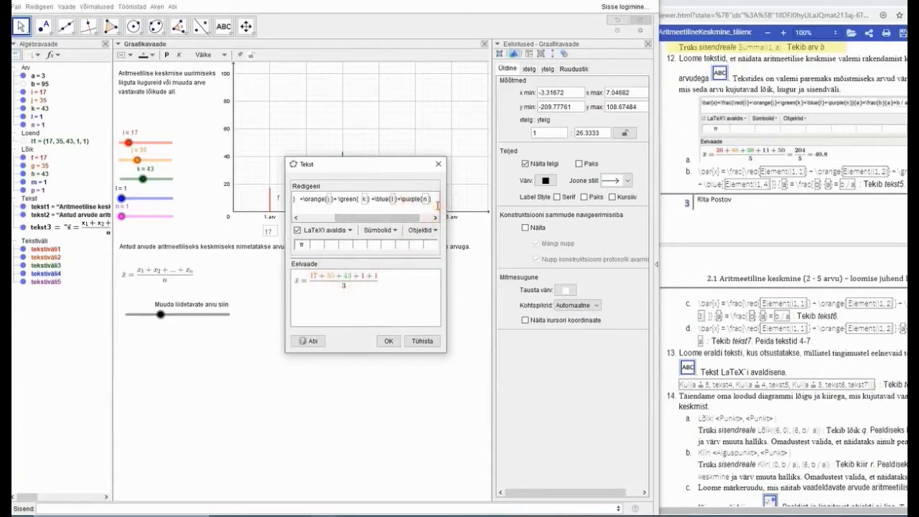
- Add an equals sign after the fraction's denominator and delete the extra spaces at the end of the numerator
type("=")
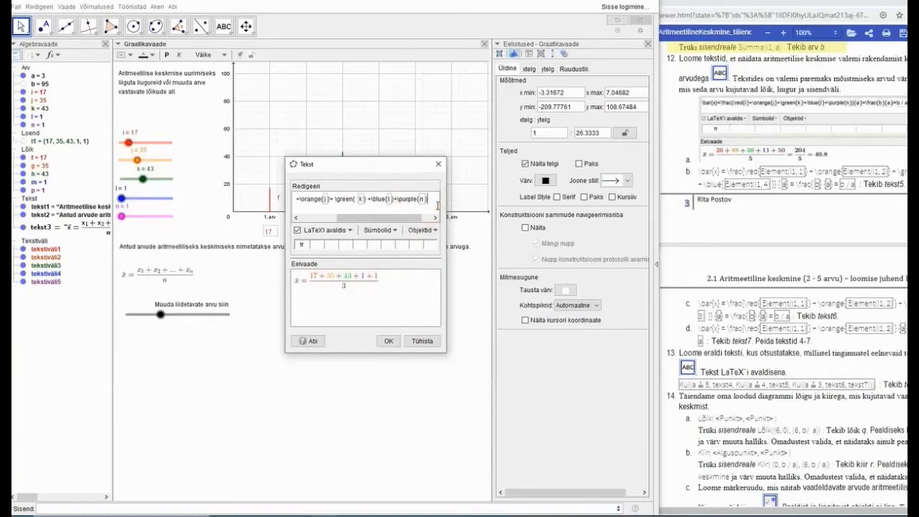
left_click_drag(396, 217, 428, 213)
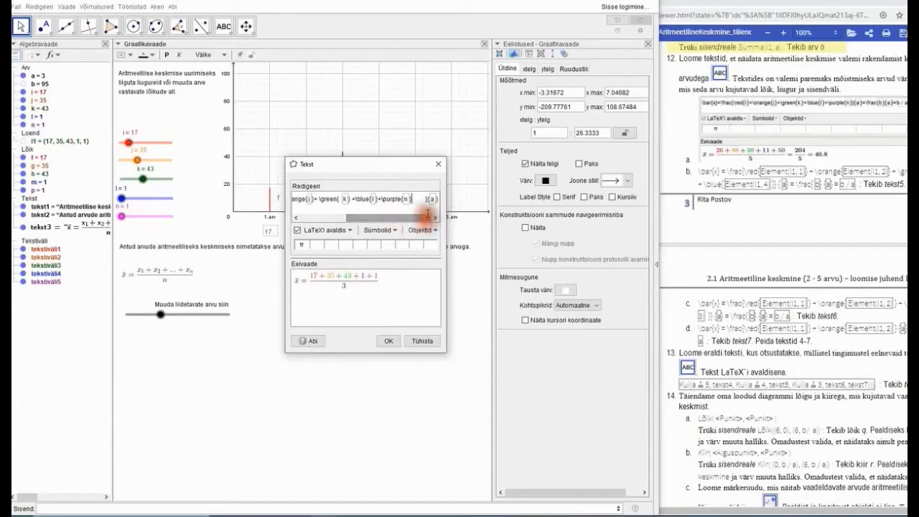
left_click(438, 198)
left_click(439, 199)
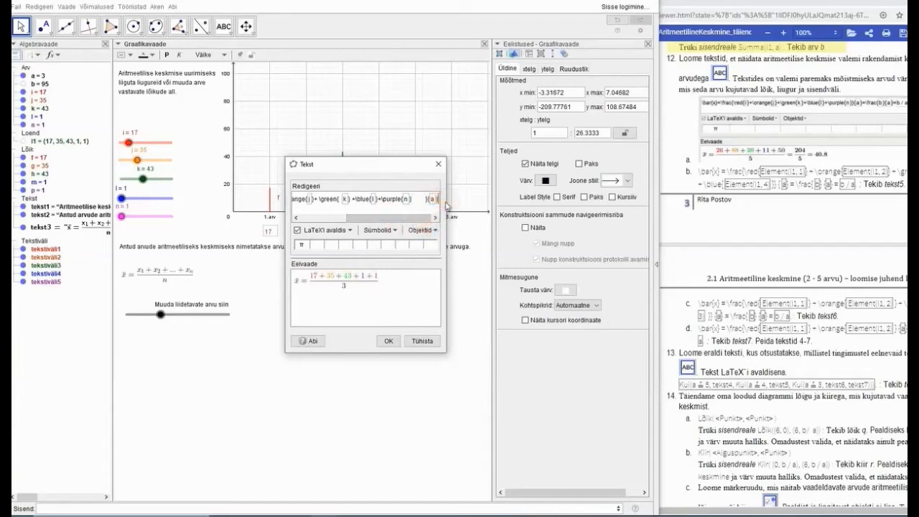
type("=")
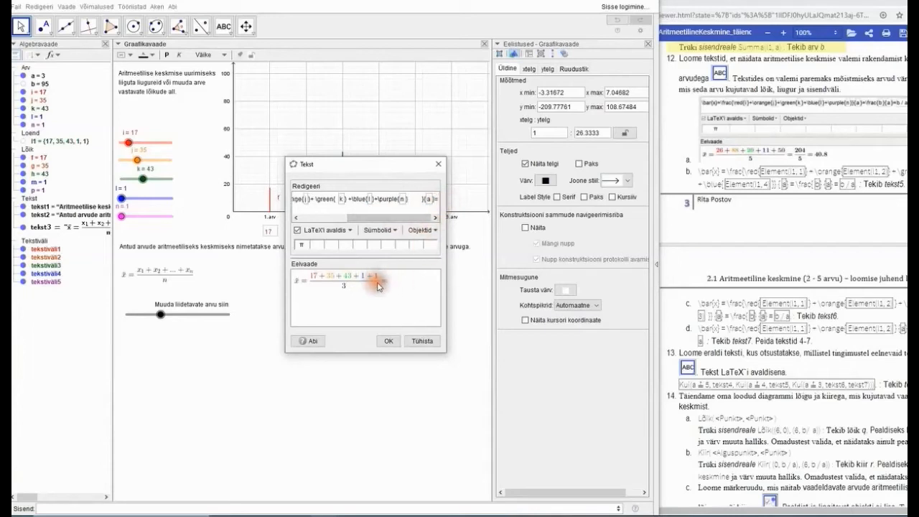
key("BackSpace")
key("BackSpace")
key("BackSpace")
key("BackSpace")
key("BackSpace")
key("BackSpace")
left_click(438, 199)
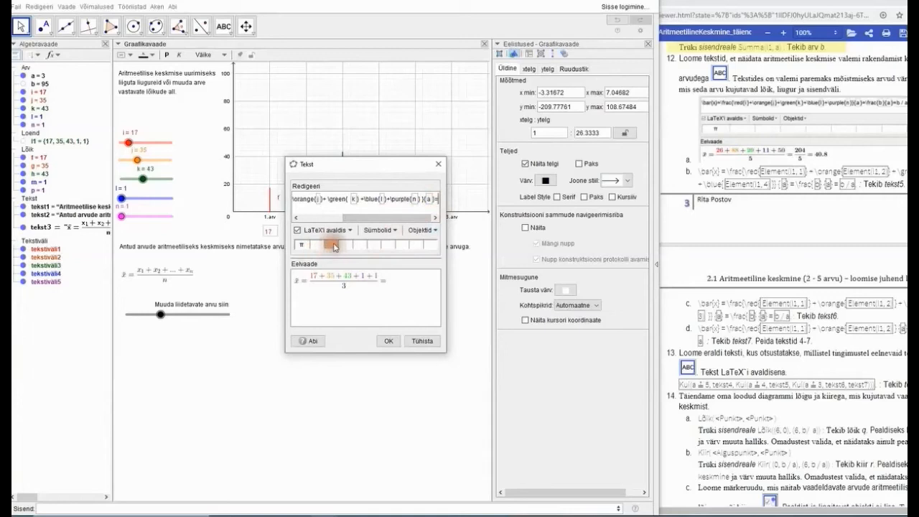
- Insert a second LaTeX fraction after the equals sign and replace its placeholder denominator with the object a
left_click(336, 229)
mouse_move(346, 246)
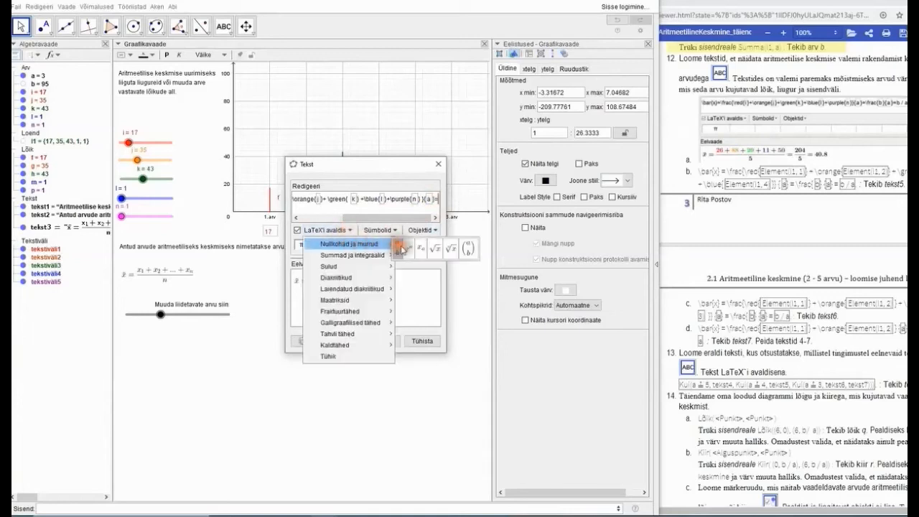
left_click(396, 248)
left_click(436, 198)
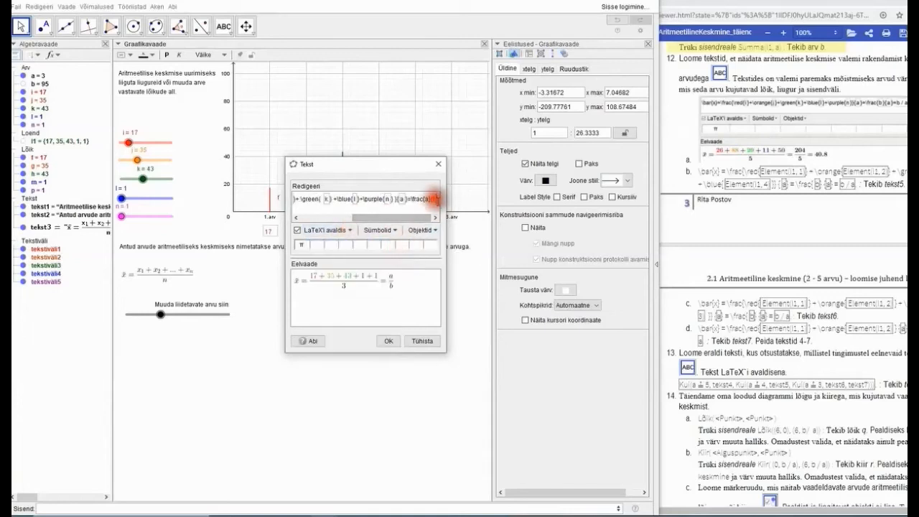
key("BackSpace")
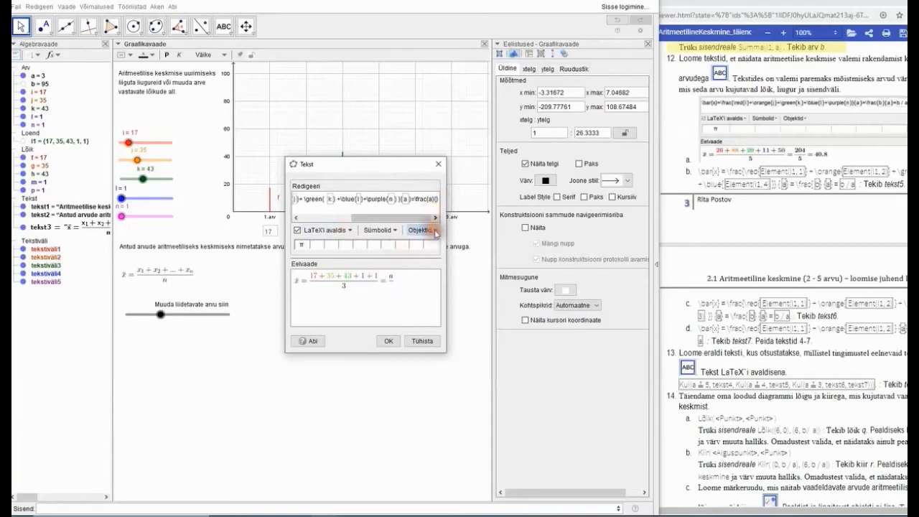
left_click(434, 230)
left_click(446, 267)
scroll(446, 258, "up", 3)
left_click(413, 243)
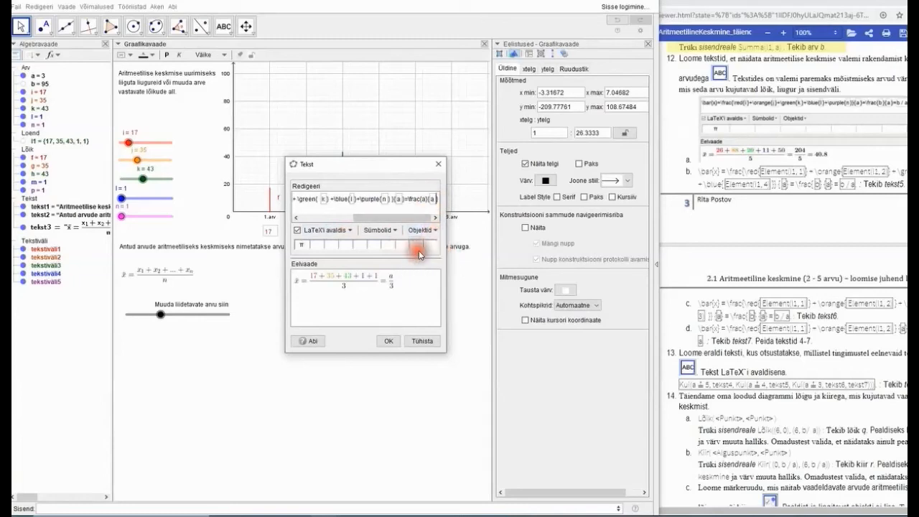
- Replace the placeholder numerator of the second fraction with the object b
left_click(427, 201)
key("BackSpace")
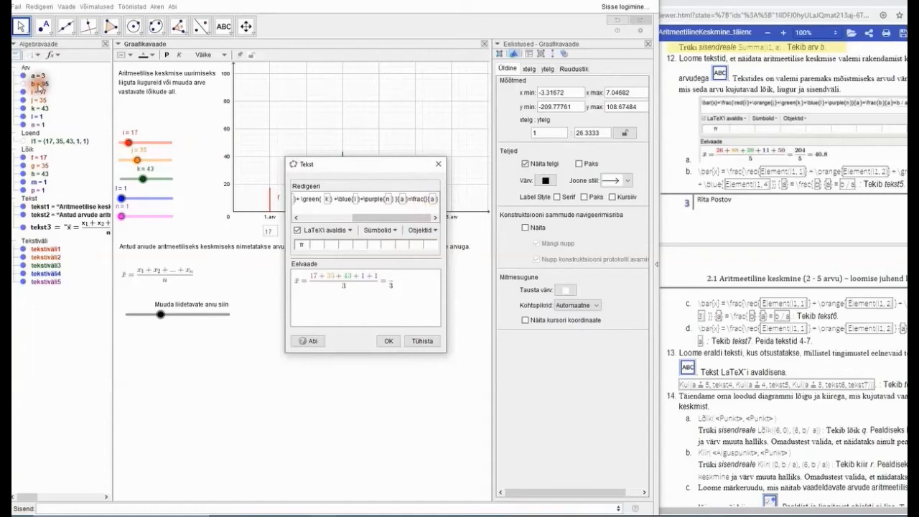
left_click(436, 230)
left_click(436, 230)
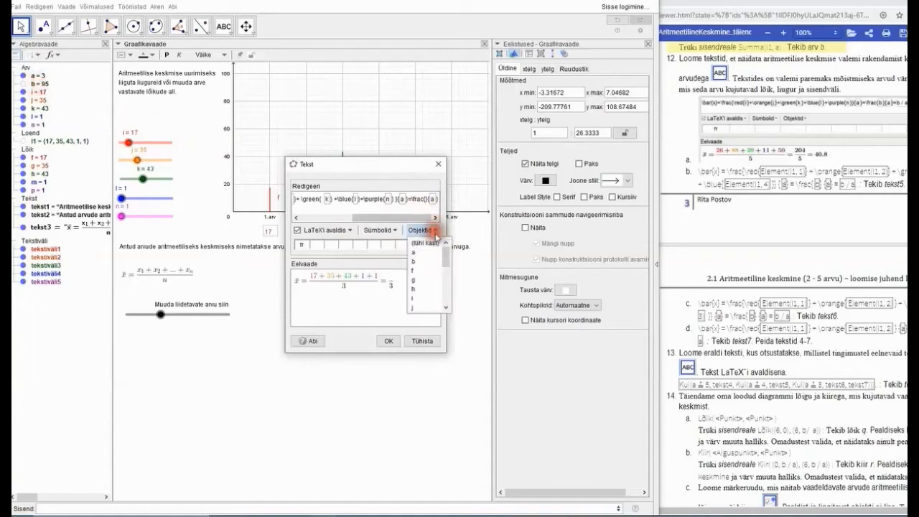
left_click(415, 263)
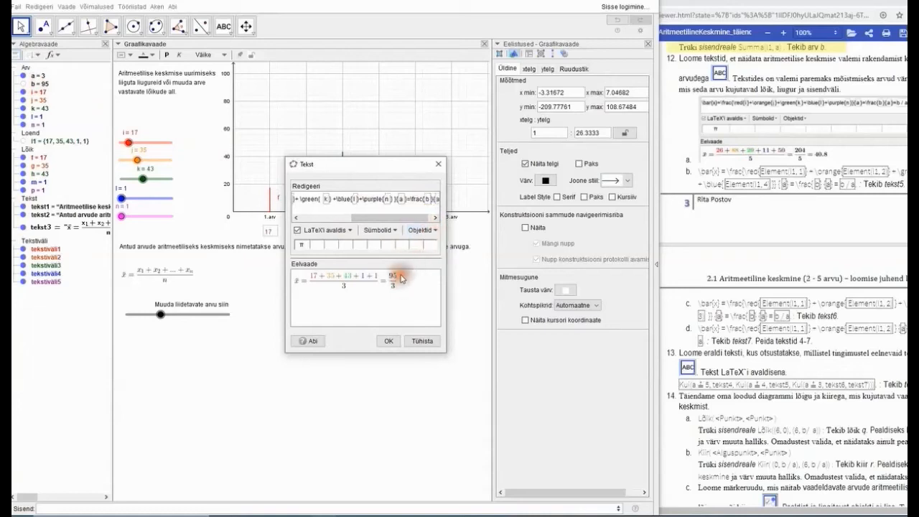
left_click(396, 287)
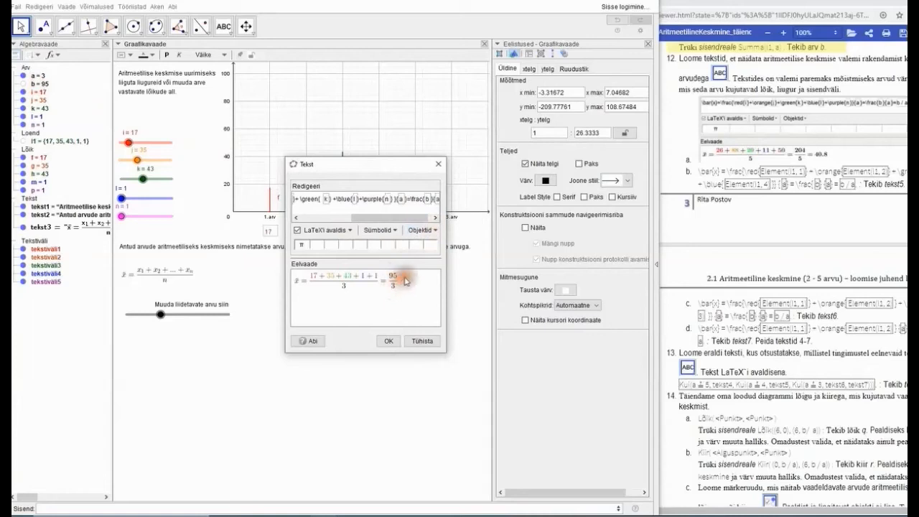
- Append an equals sign after the second fraction and insert an object box for a behind it
left_click_drag(419, 218, 423, 218)
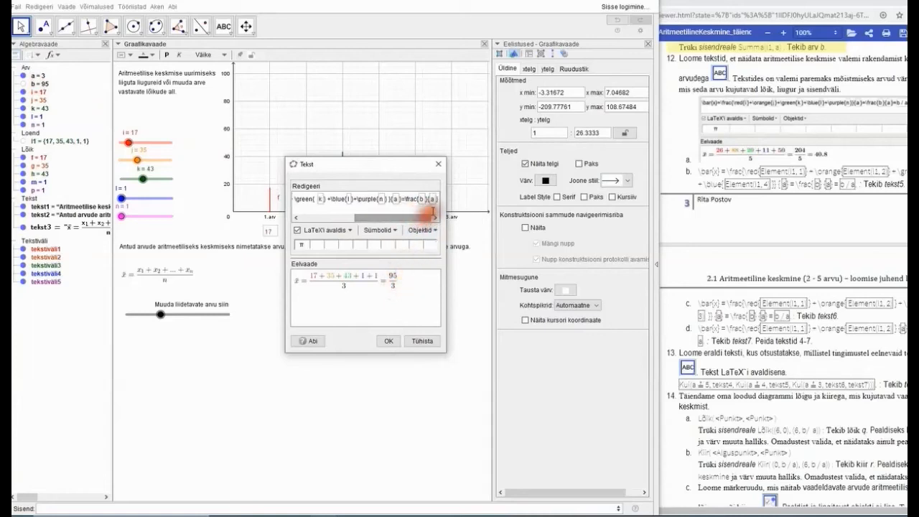
left_click(438, 201)
type("=")
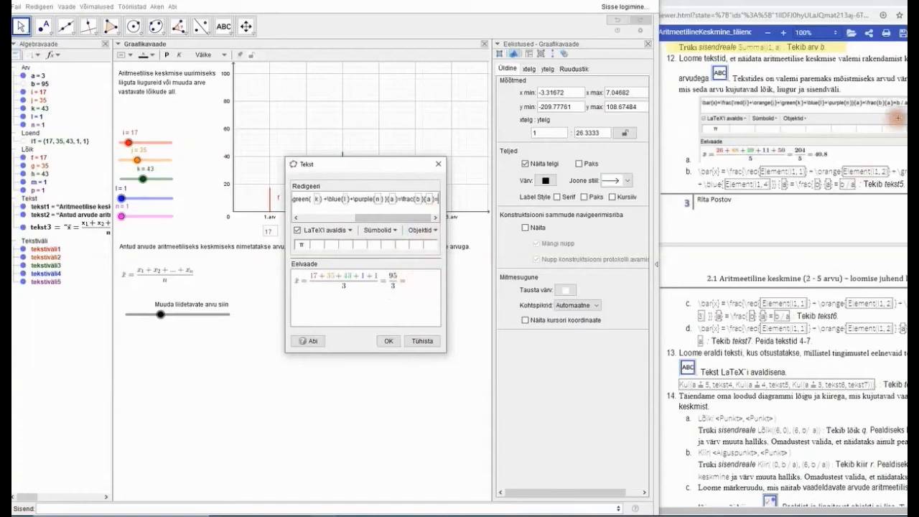
left_click(424, 230)
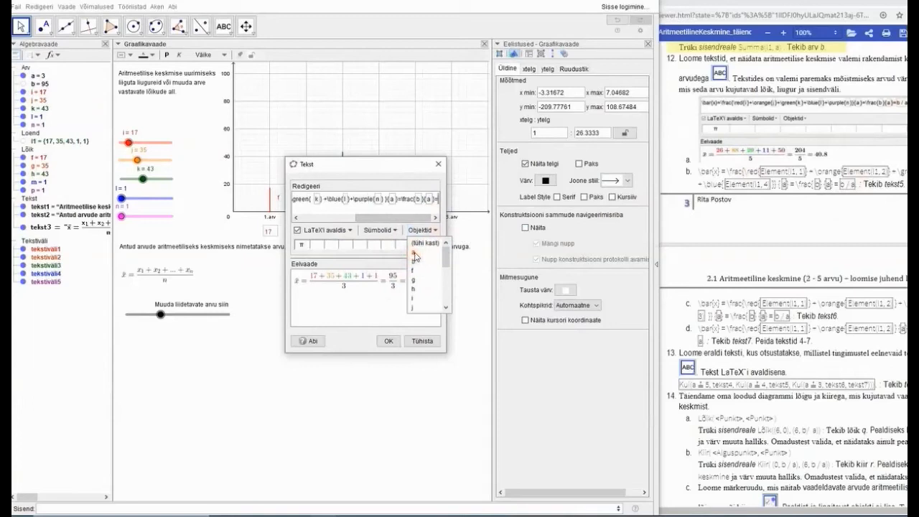
left_click(414, 256)
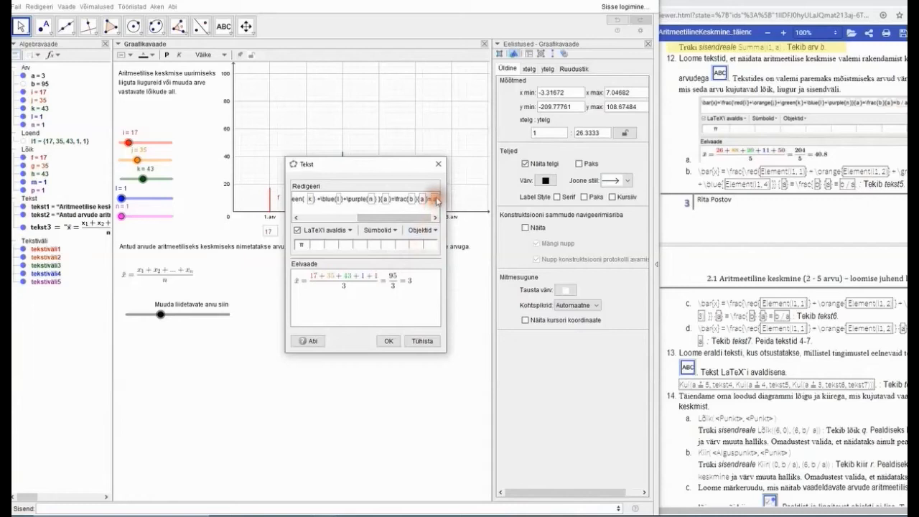
- Change the content of the last object box to b/a and confirm the text
key("BackSpace")
type("b")
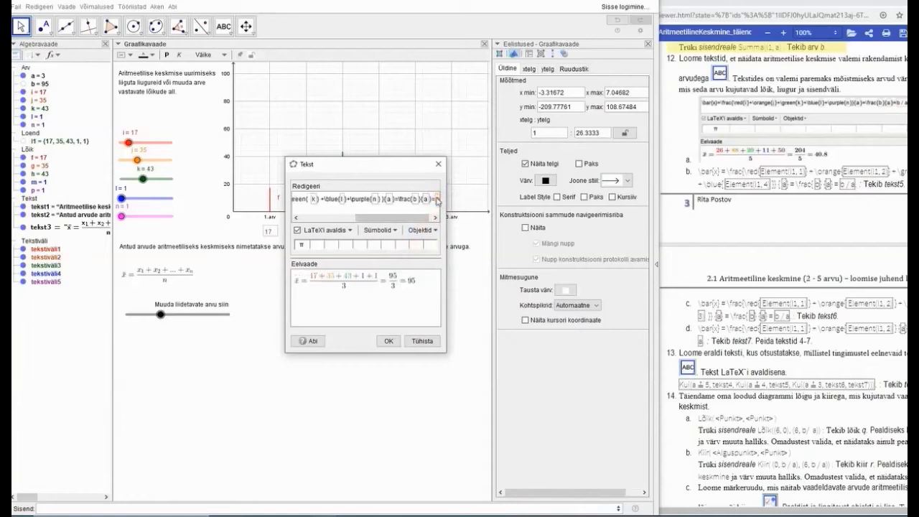
key("BackSpace")
type("n")
left_click(434, 200)
type("b/")
key("BackSpace")
type("a")
left_click(434, 203)
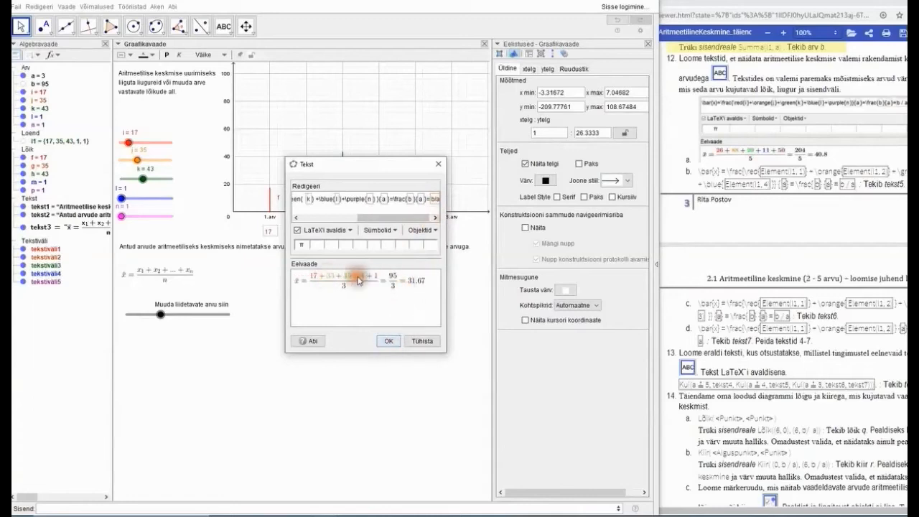
left_click(388, 341)
left_click(389, 343)
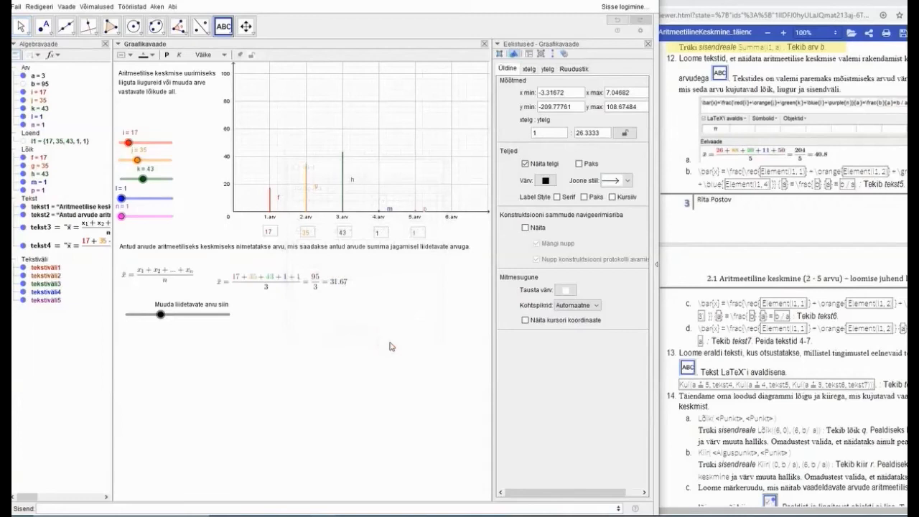
left_click_drag(301, 308, 292, 296)
left_click(302, 288)
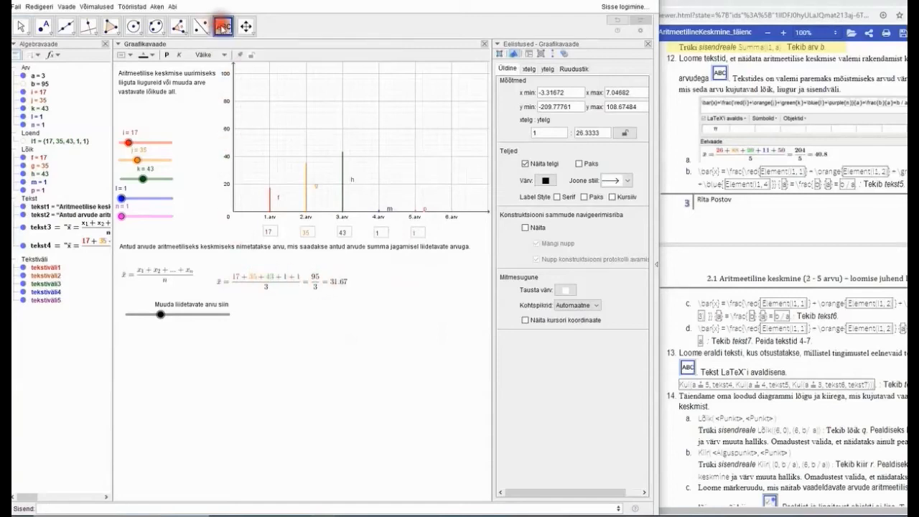
- Create a new text over the existing calculation, enable LaTeX formula, and insert \bar{x} as its beginning
left_click(219, 270)
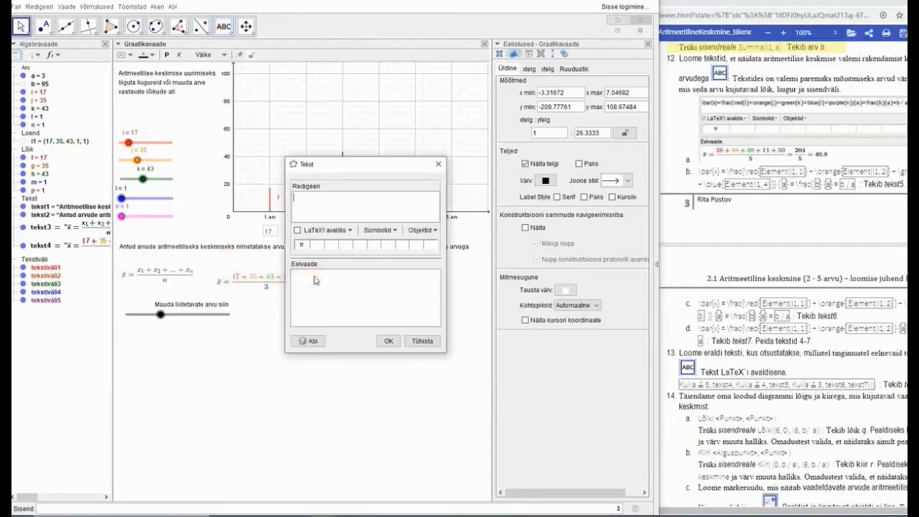
left_click(297, 229)
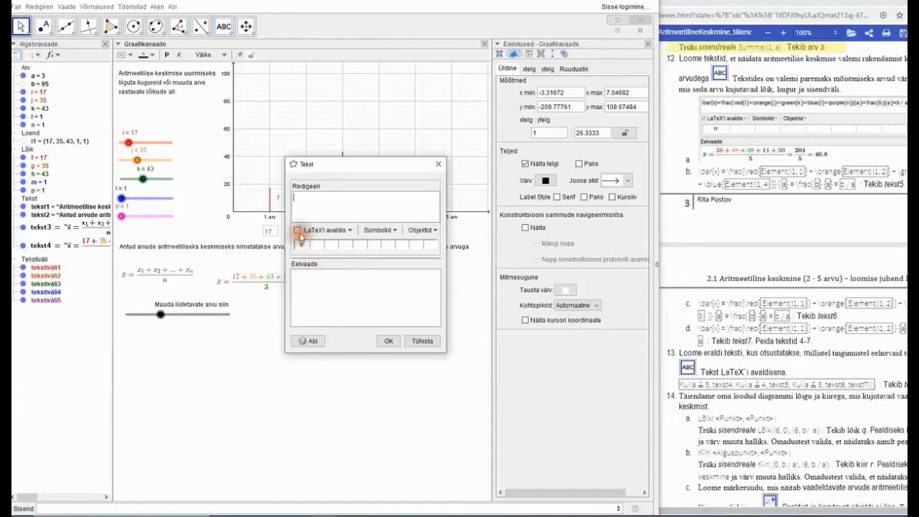
left_click(339, 230)
mouse_move(349, 269)
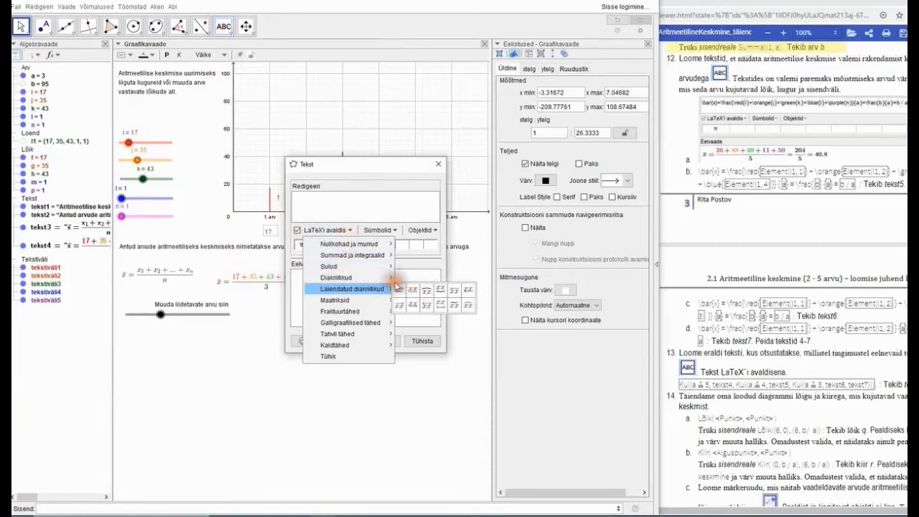
mouse_move(397, 280)
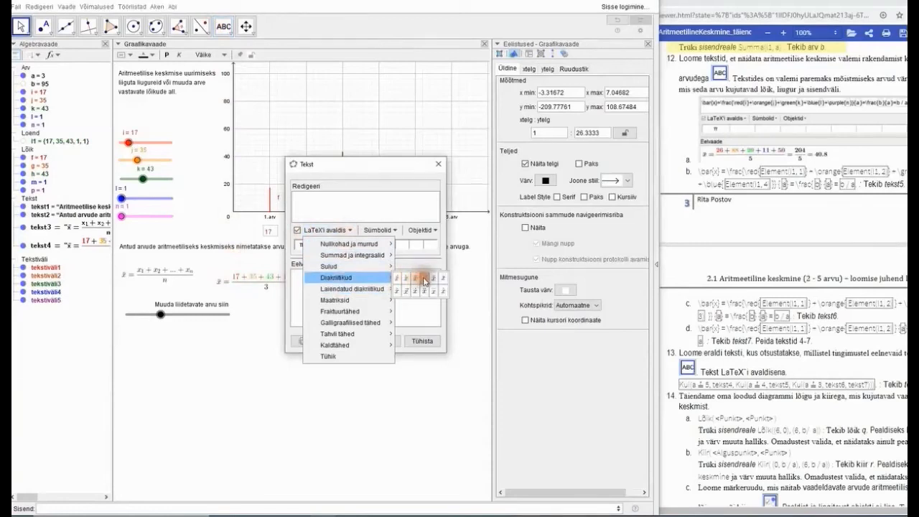
left_click(423, 280)
left_click(363, 199)
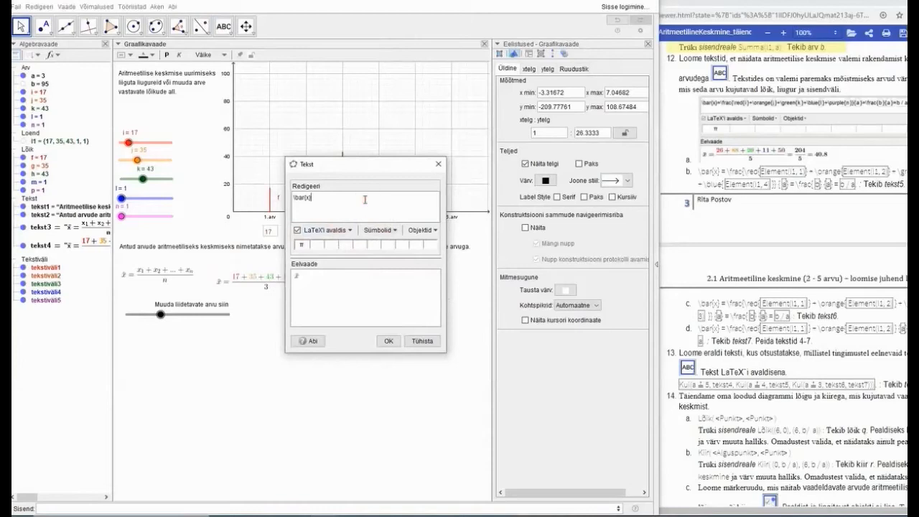
- Add an equals sign and a LaTeX fraction after \bar{x}, with the object a as its denominator
left_click(347, 229)
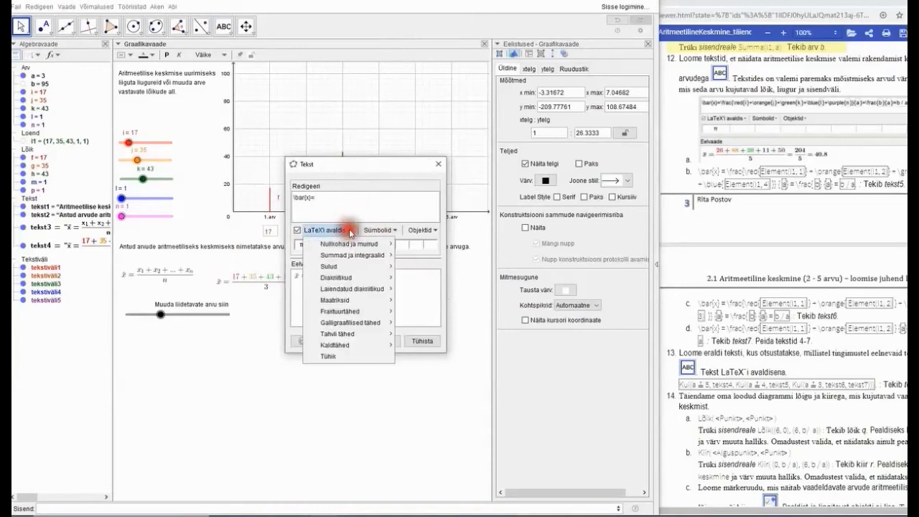
type("=")
mouse_move(348, 244)
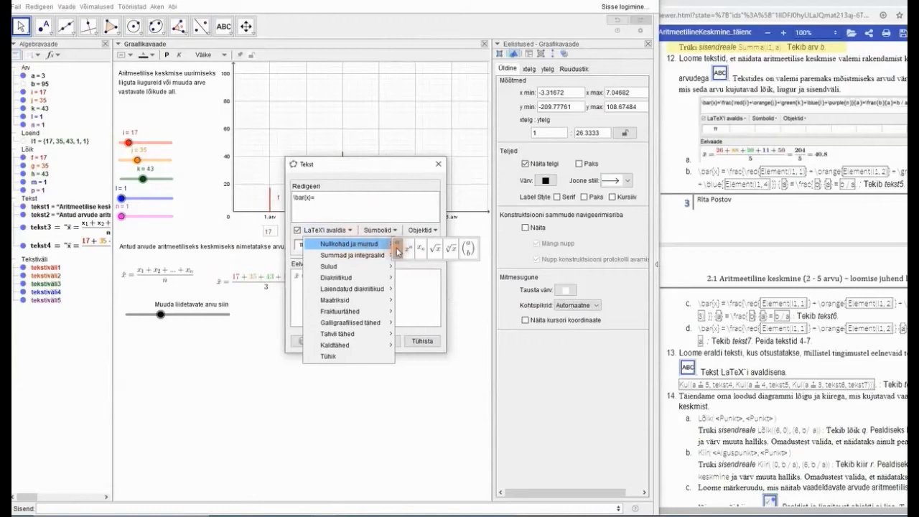
left_click(395, 245)
left_click(338, 197)
key("BackSpace")
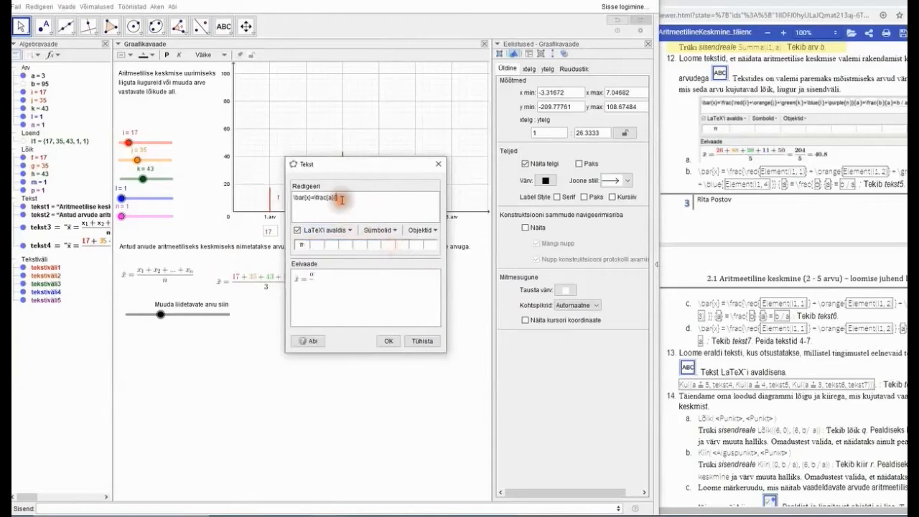
left_click(428, 231)
left_click(420, 256)
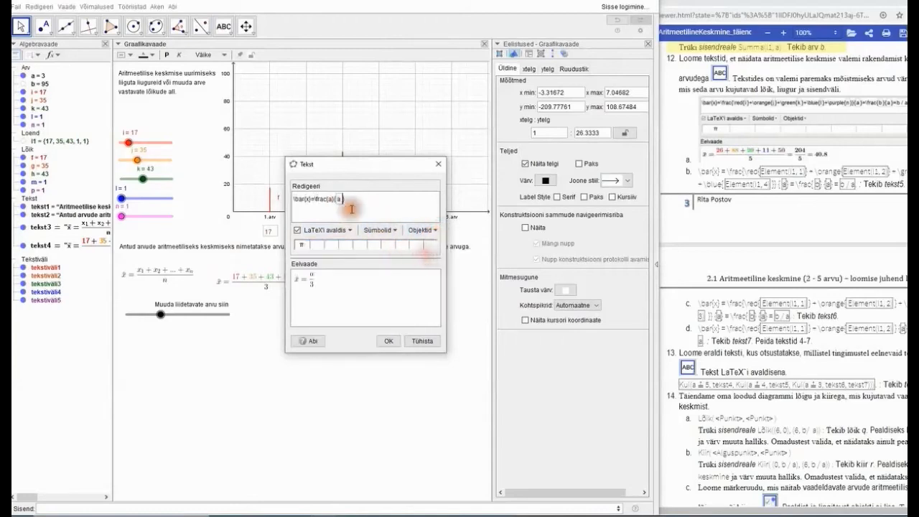
- Replace the fraction's placeholder numerator with the objects i and j, each followed by a plus sign
left_click(330, 199)
key("BackSpace")
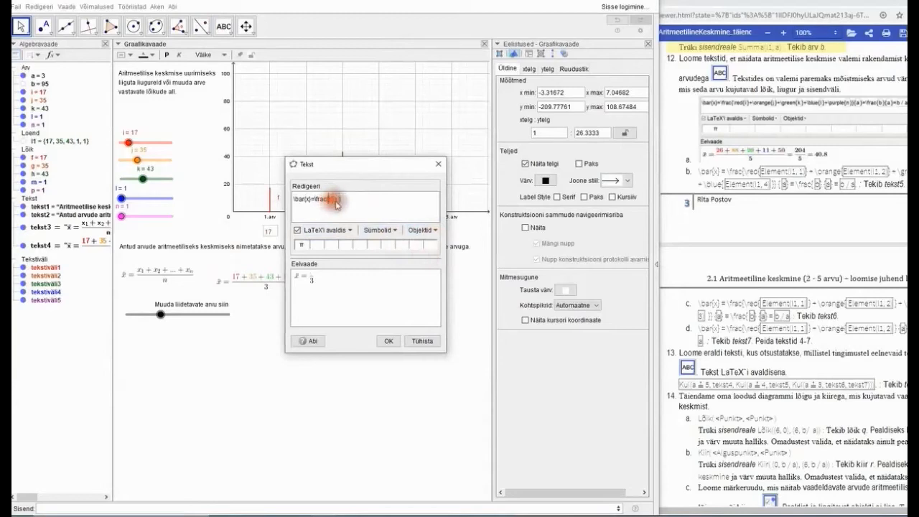
left_click(422, 231)
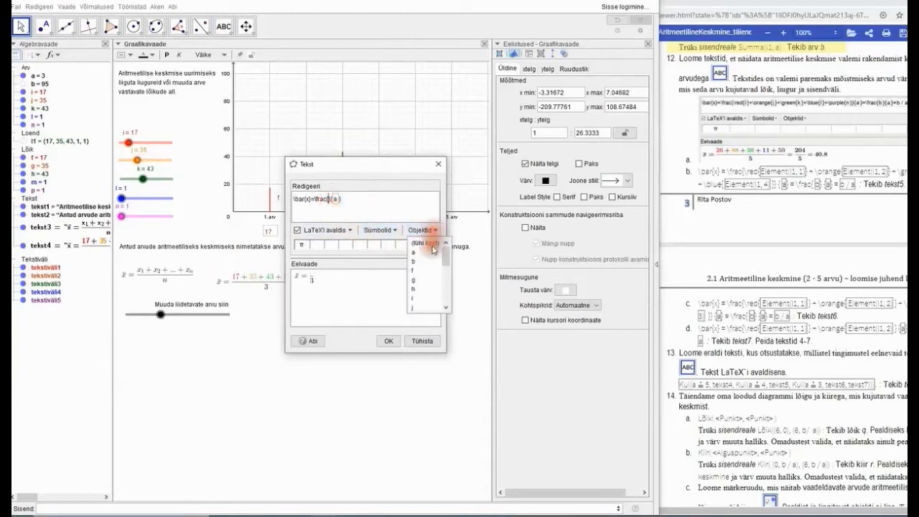
left_click(413, 296)
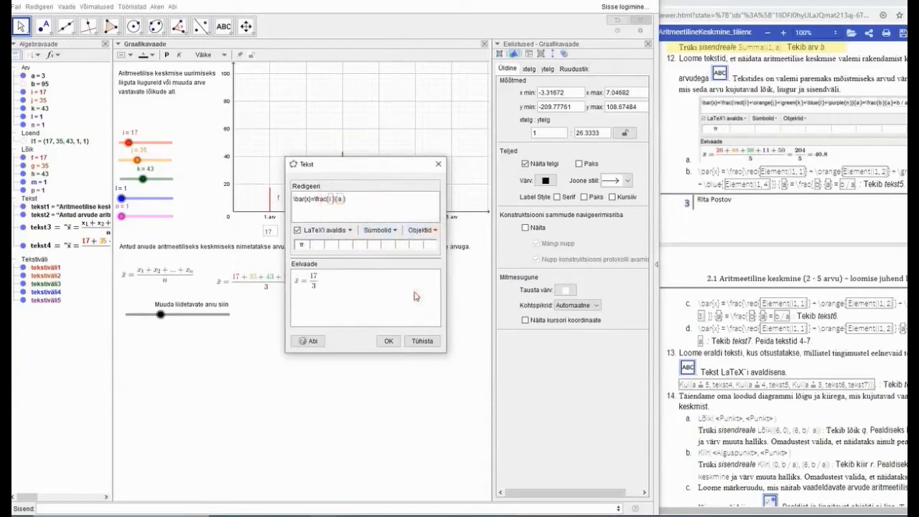
type("+")
left_click(420, 230)
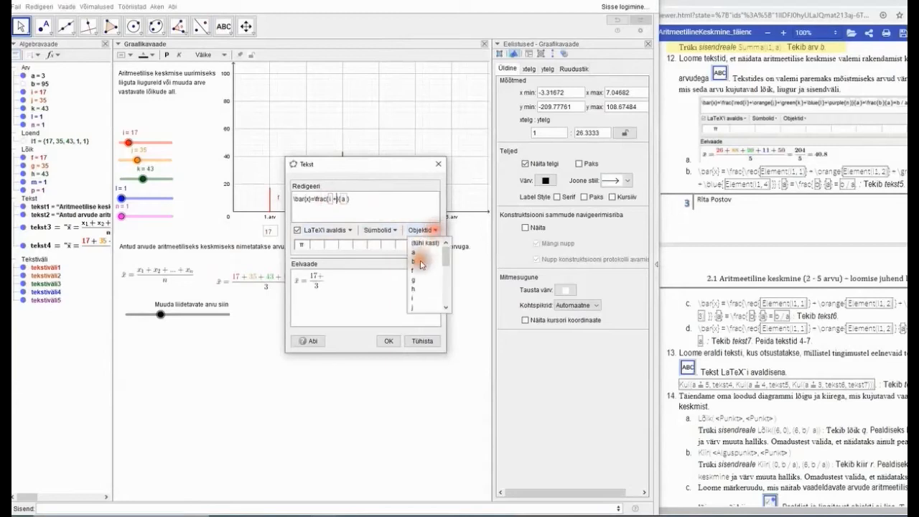
left_click(414, 306)
type("+")
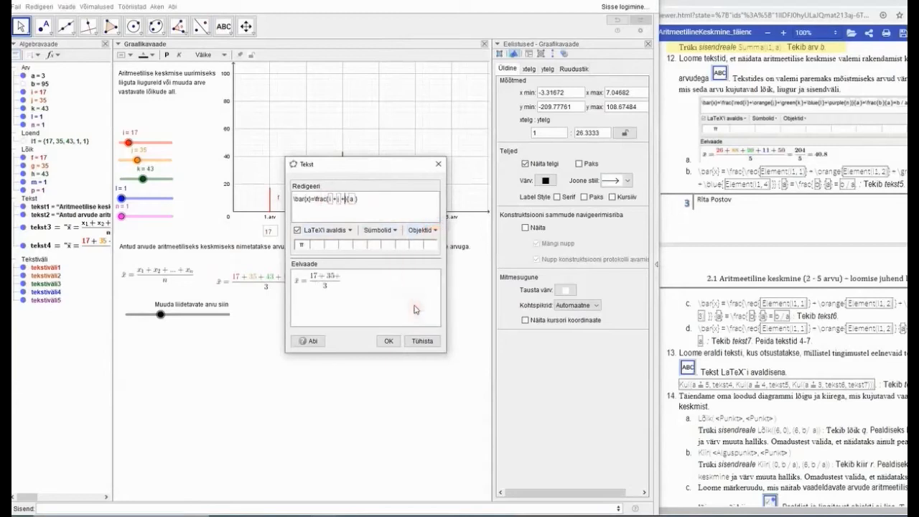
- Extend the numerator's sum with the objects k and l, joined by a plus sign
left_click(435, 231)
scroll(430, 273, "down", 3)
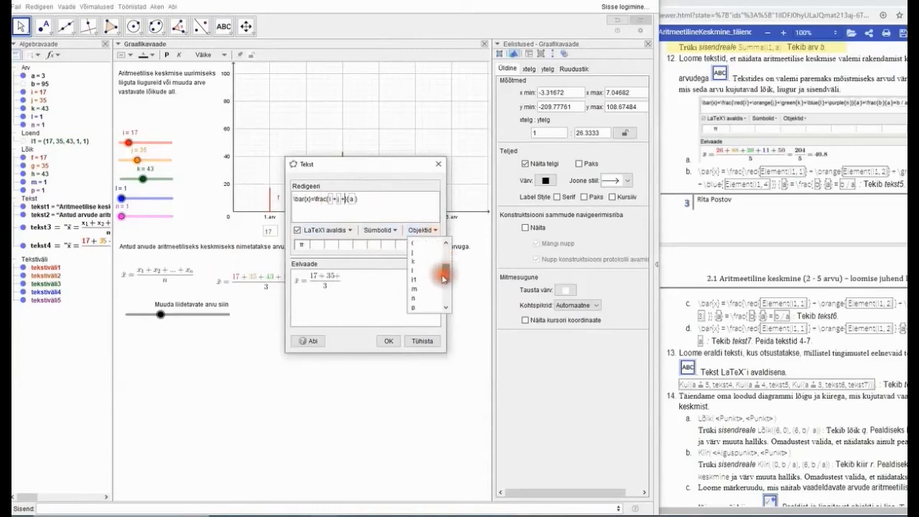
left_click(420, 264)
type("+")
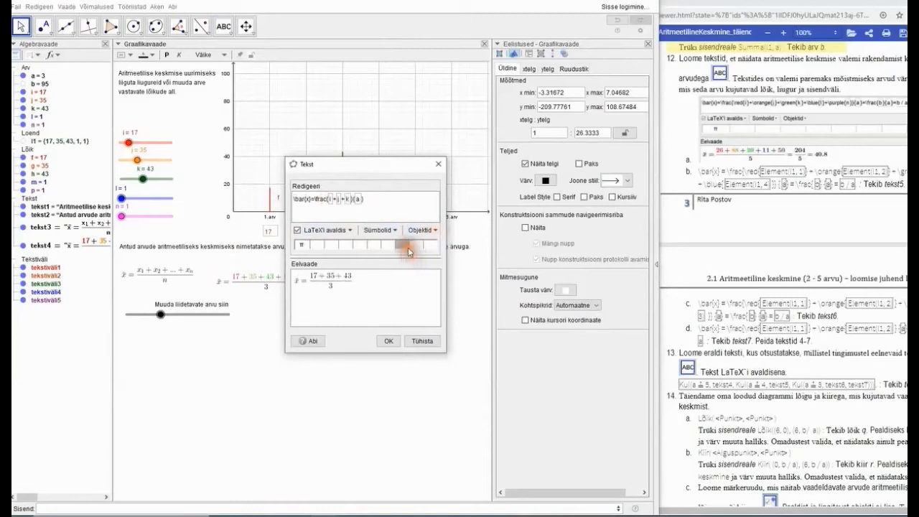
left_click(424, 231)
left_click(409, 267)
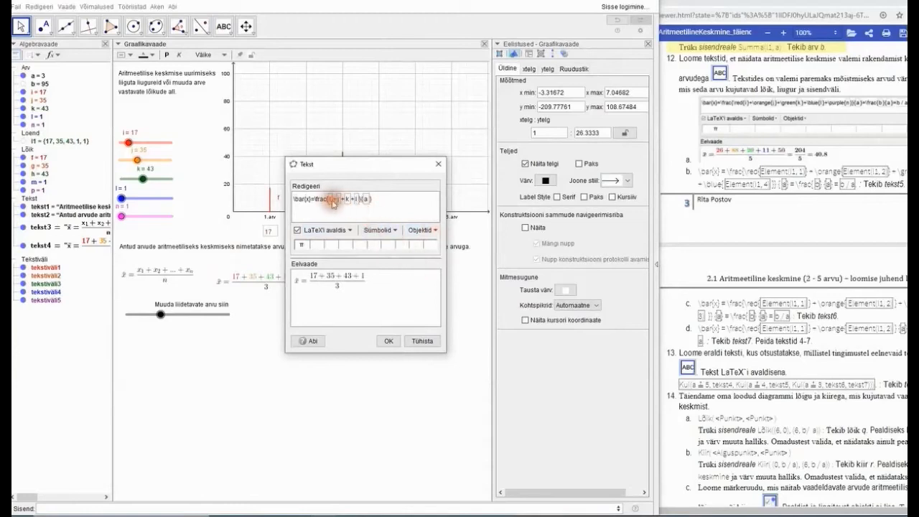
- Wrap the object i in \red{} and the object j in \orange{} within the numerator
left_click(328, 199)
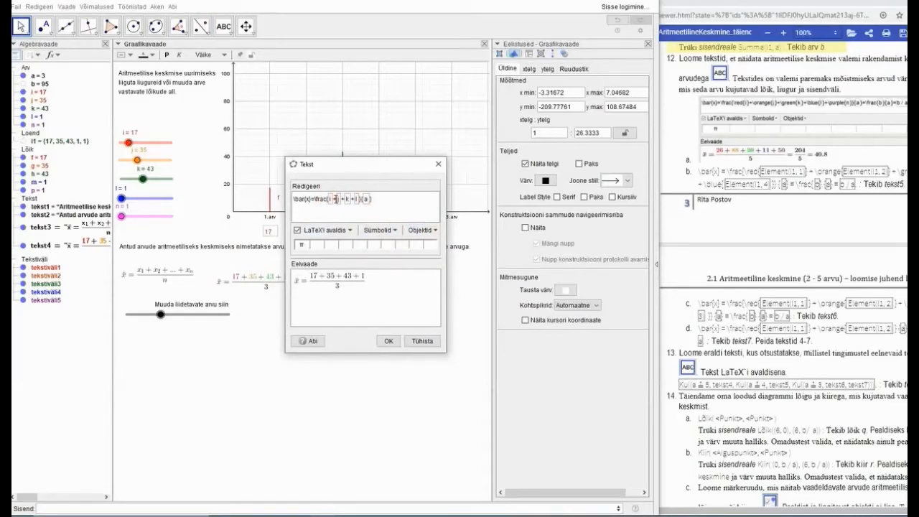
type("\\")
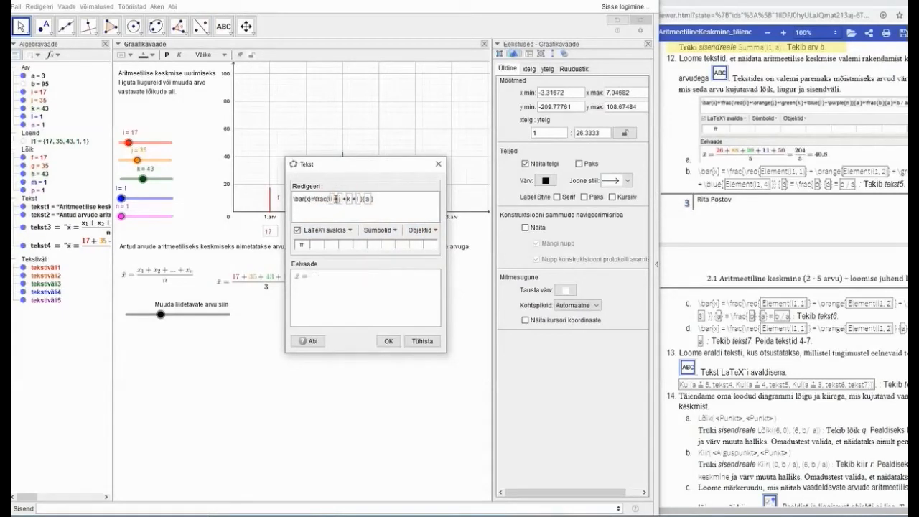
type("red{i")
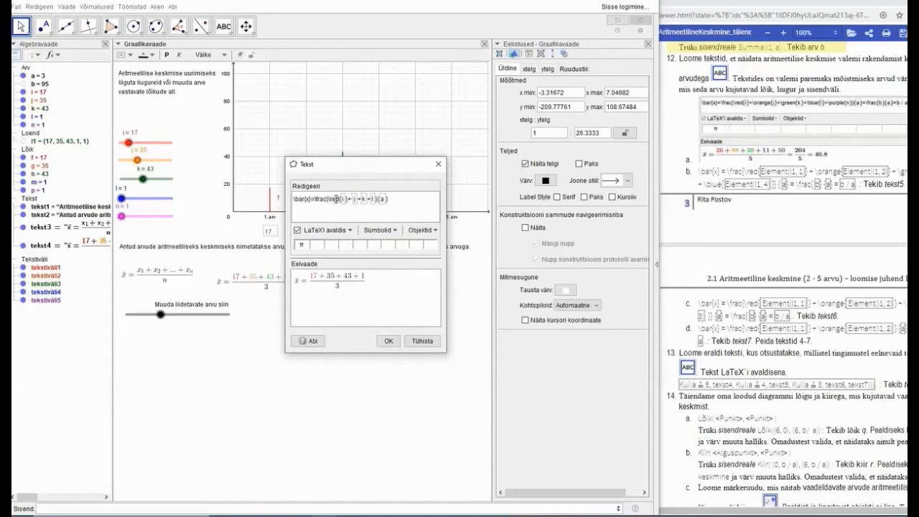
type("\\")
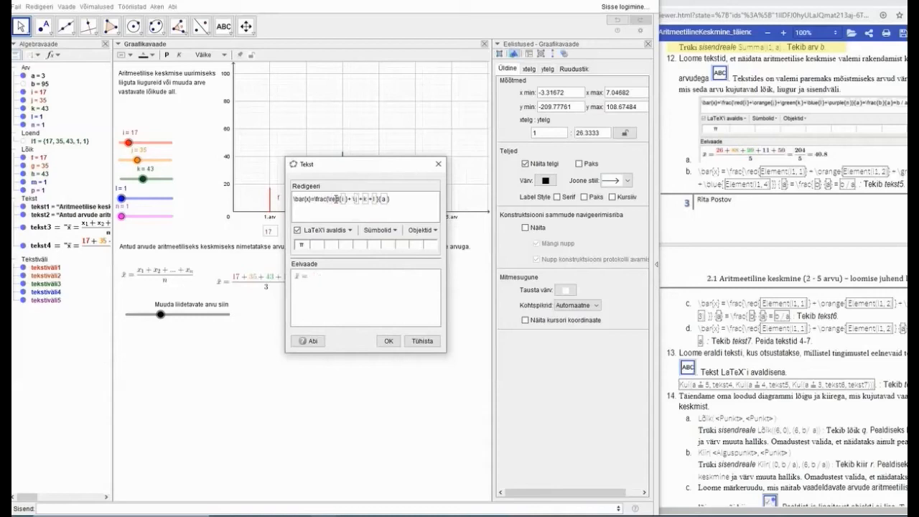
type("or")
type("ange")
type("\\")
type("}")
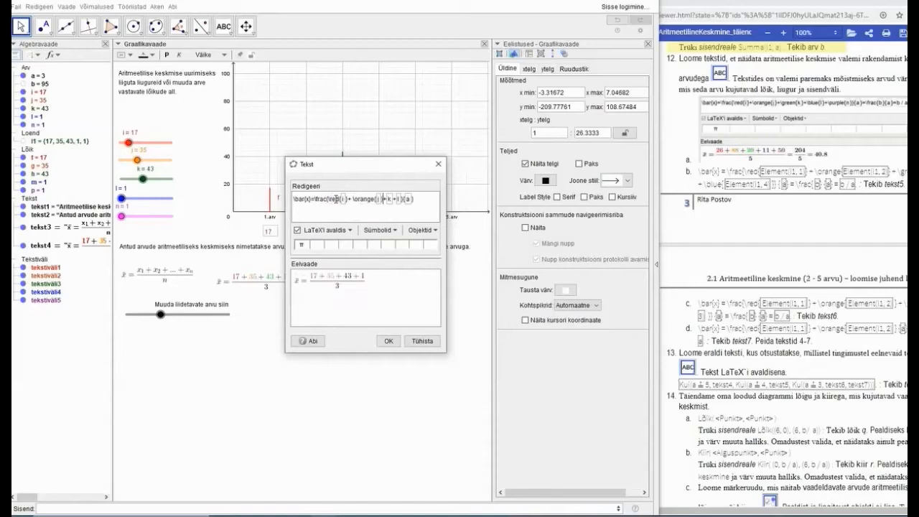
- Wrap the object k in \green{} and the object l in \blue{} within the numerator
type("\\")
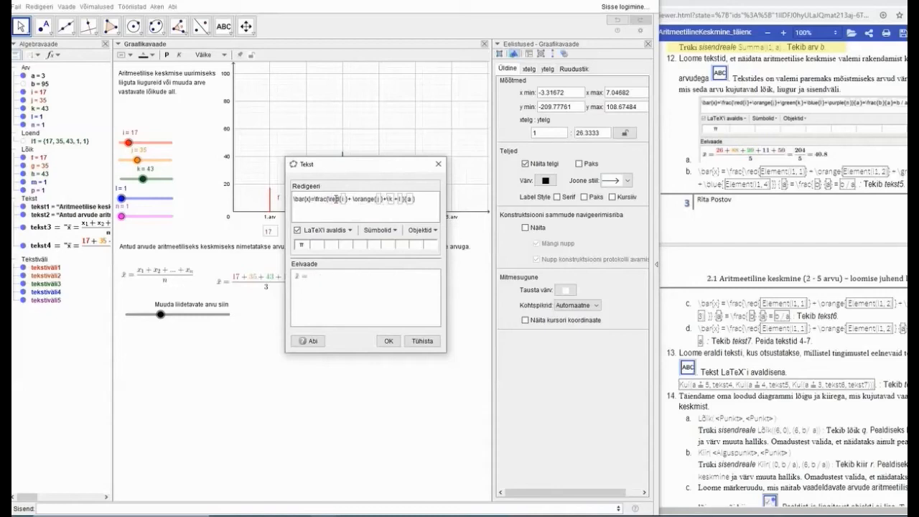
type("green ")
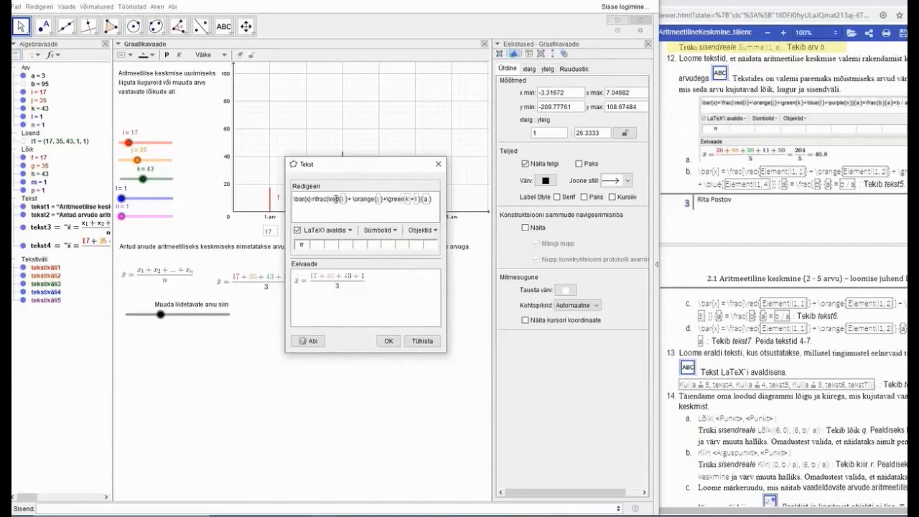
type("{")
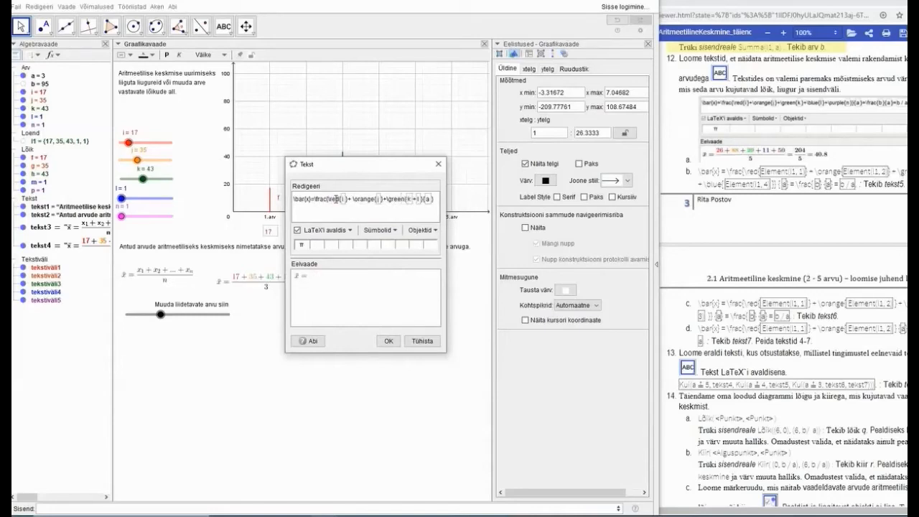
type("}")
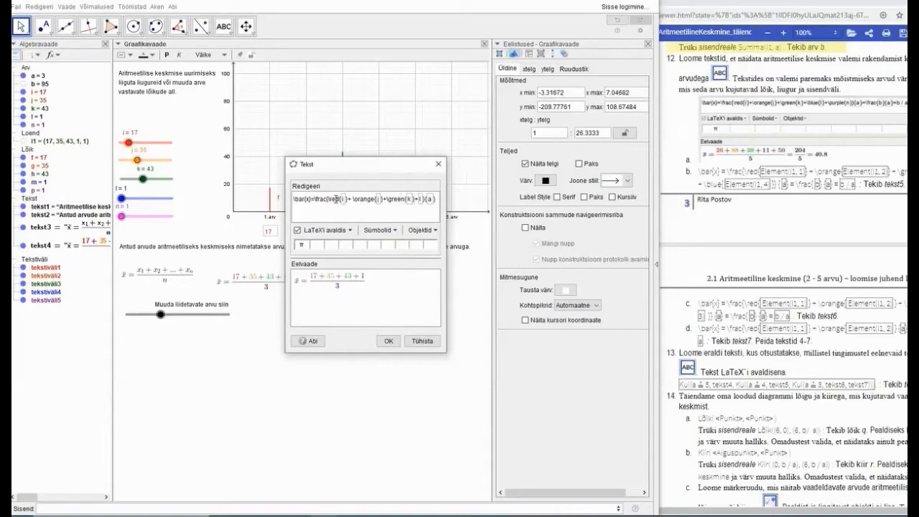
type("\\")
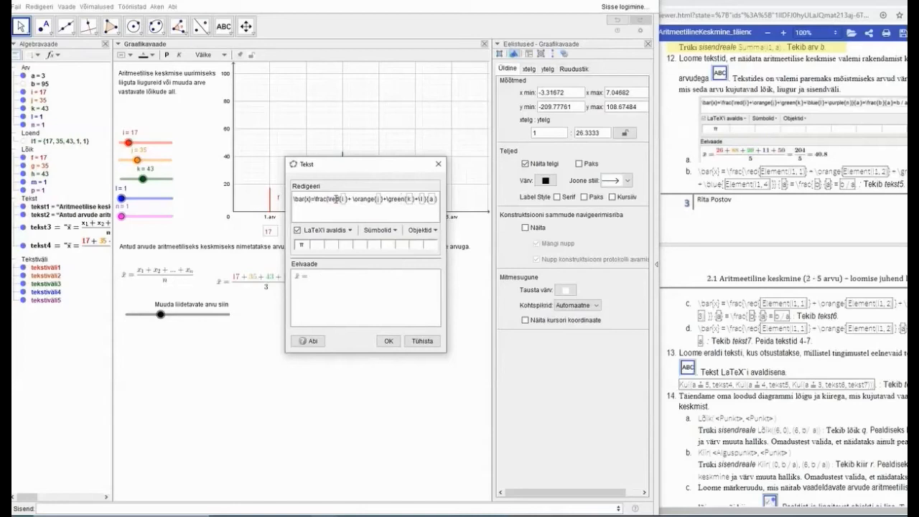
type("blue{")
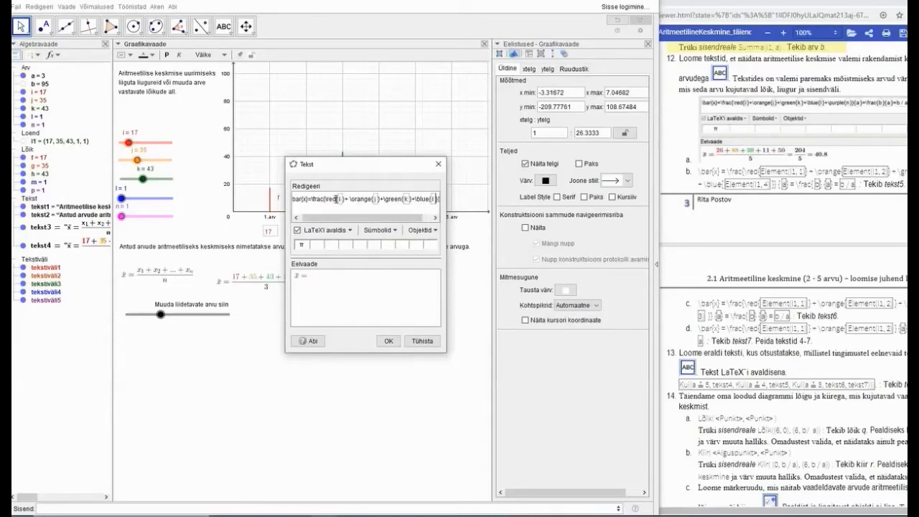
type("}")
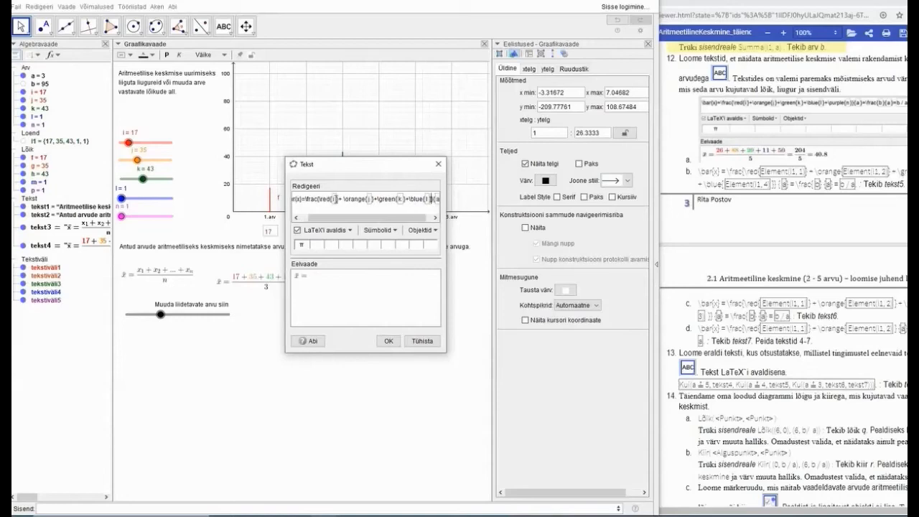
type("}")
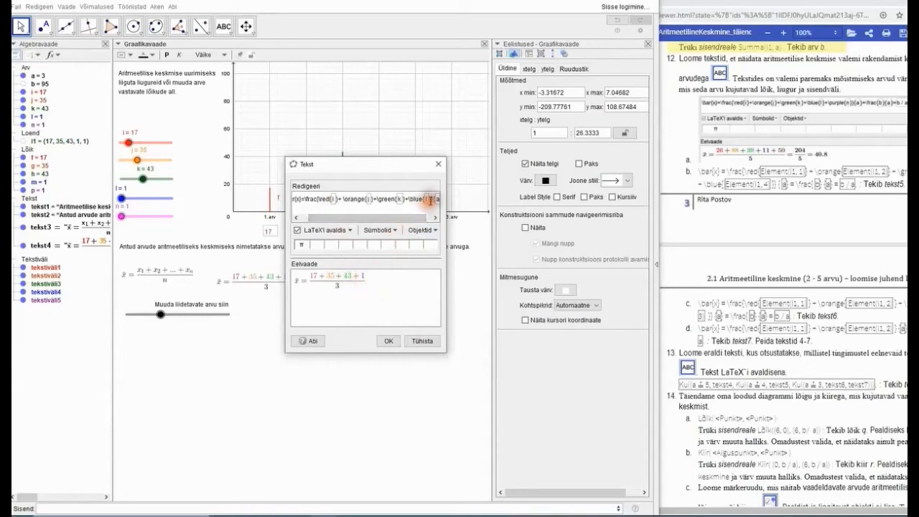
left_click(432, 196)
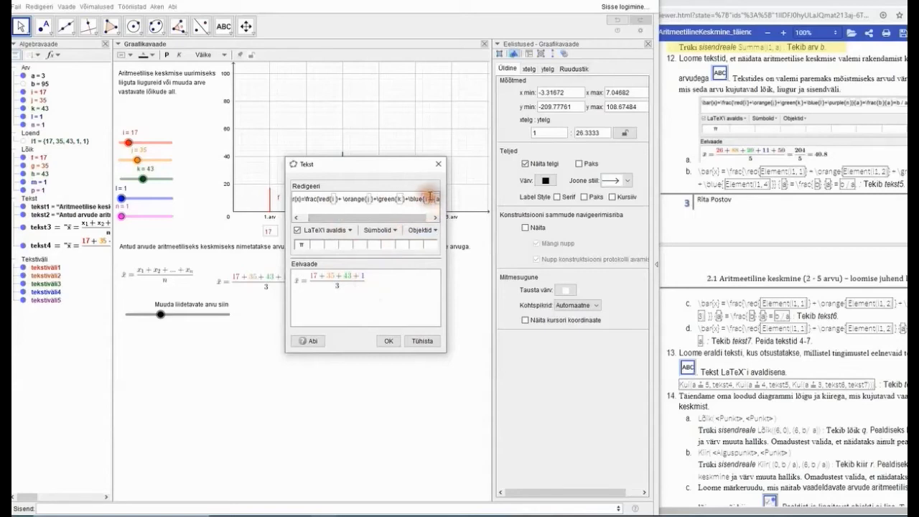
left_click(387, 340)
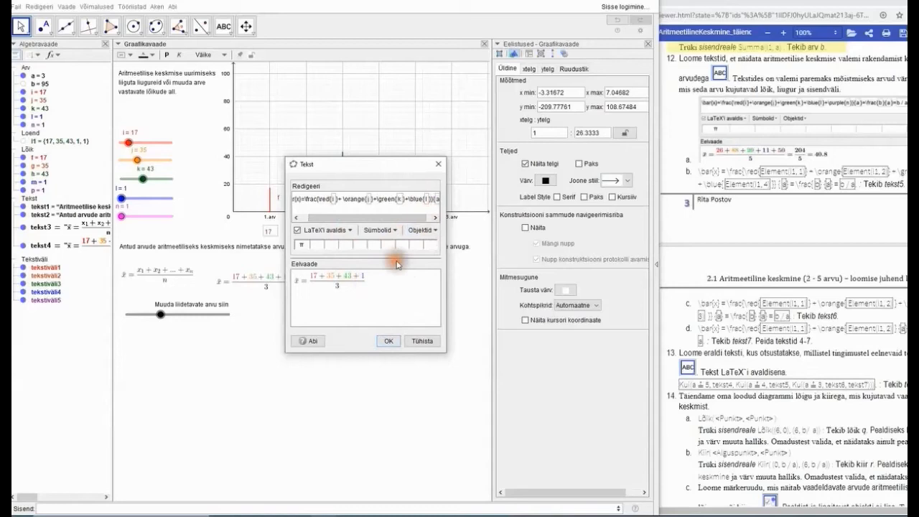
- Append an equals sign and a second LaTeX fraction with the object b over the object a
left_click_drag(378, 221, 438, 200)
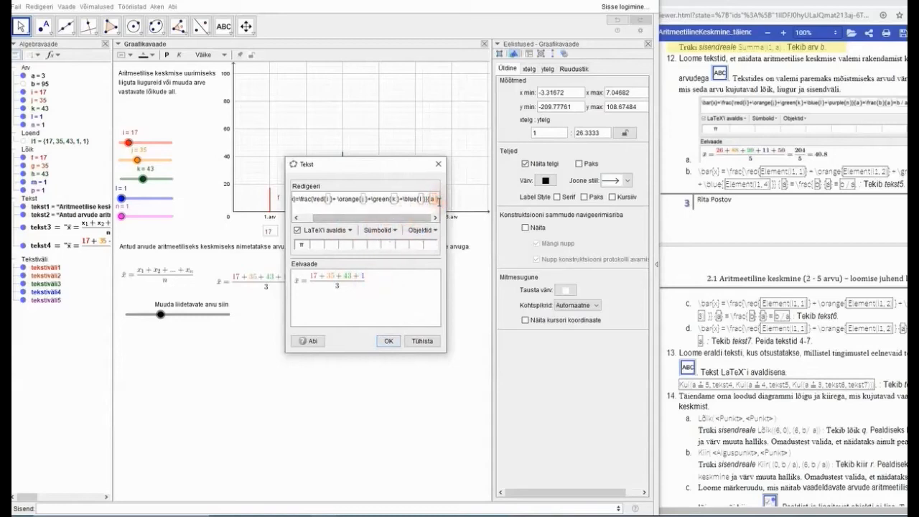
type("=")
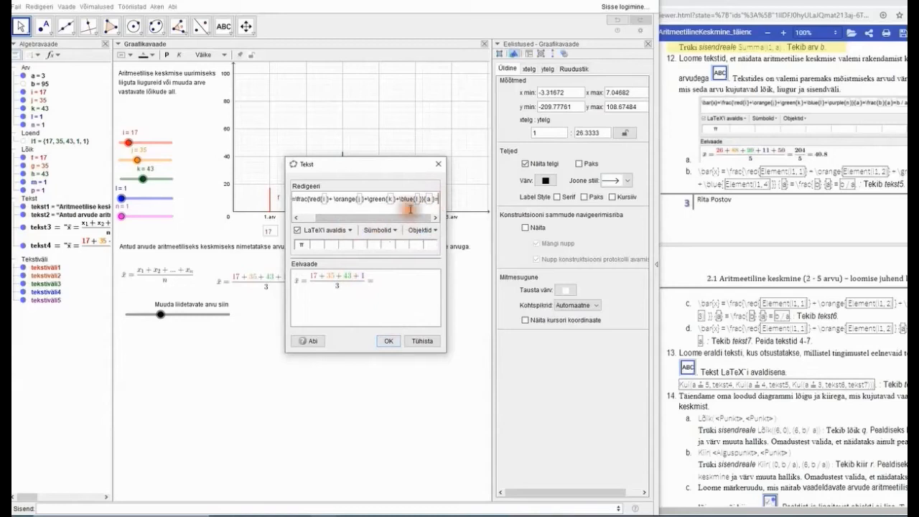
left_click(349, 230)
mouse_move(348, 244)
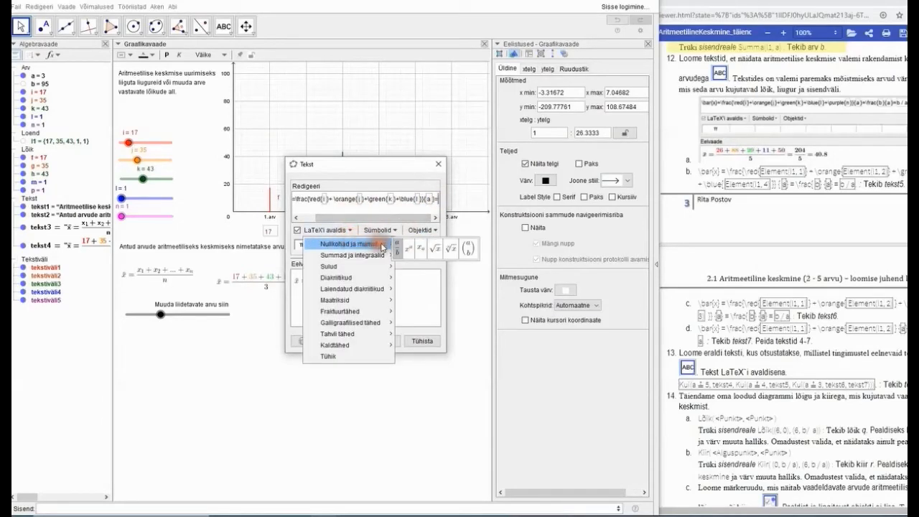
left_click(400, 244)
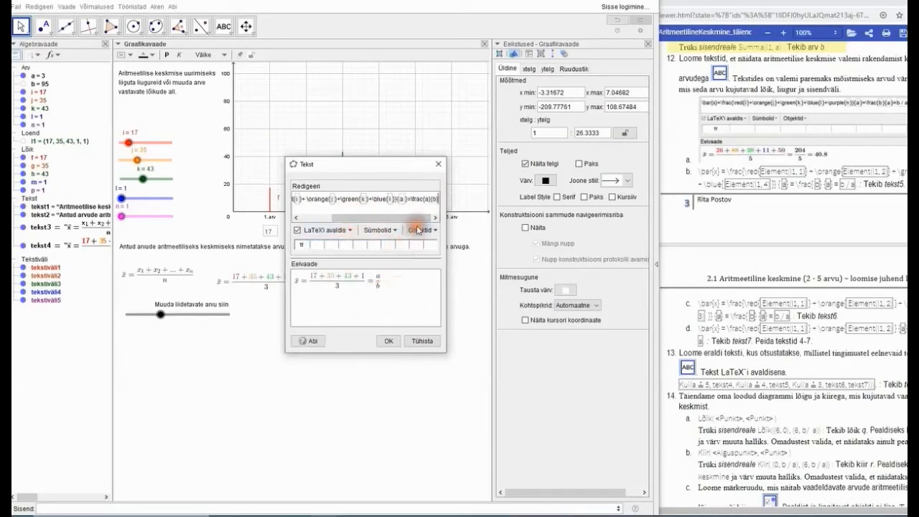
left_click(434, 199)
key("BackSpace")
left_click(432, 229)
left_click(419, 256)
left_click(422, 201)
key("BackSpace")
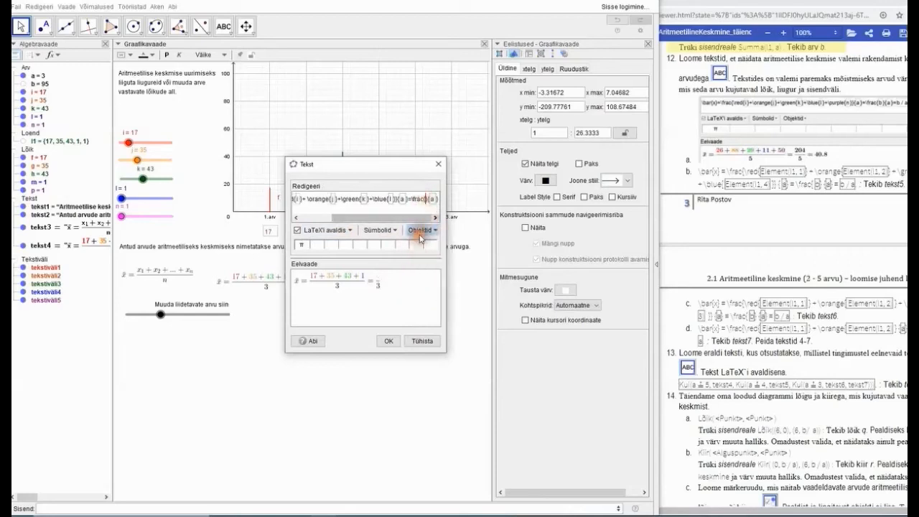
left_click(414, 268)
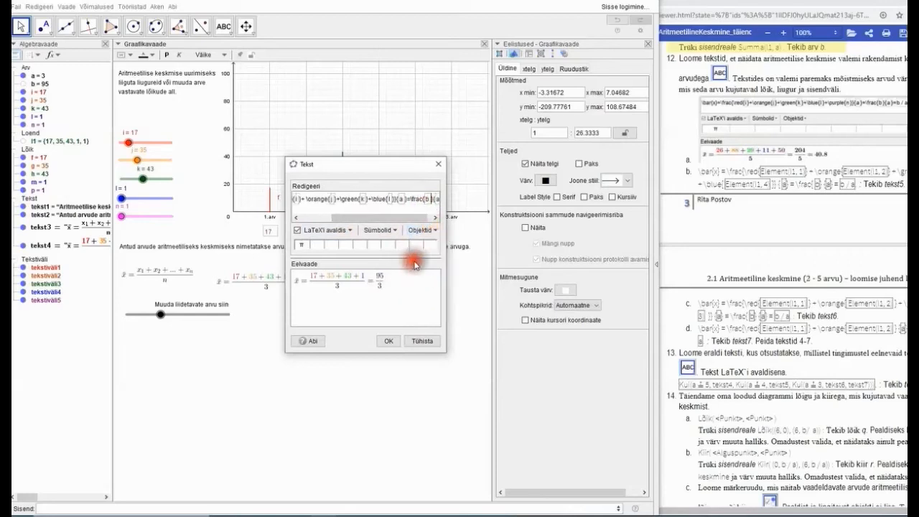
- Append an equals sign and an object field with b/a, and create the four-addend text
left_click_drag(416, 221, 426, 216)
left_click(434, 200)
type("=")
left_click(429, 230)
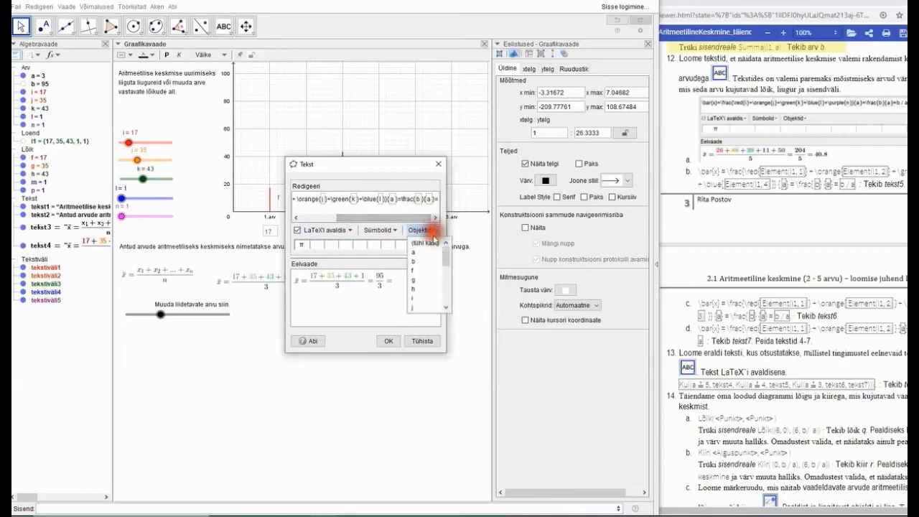
left_click(413, 252)
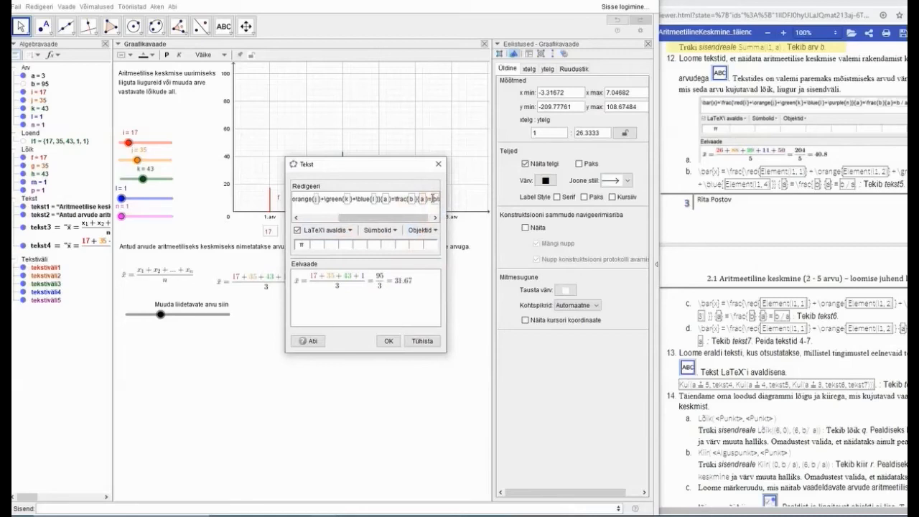
left_click(388, 341)
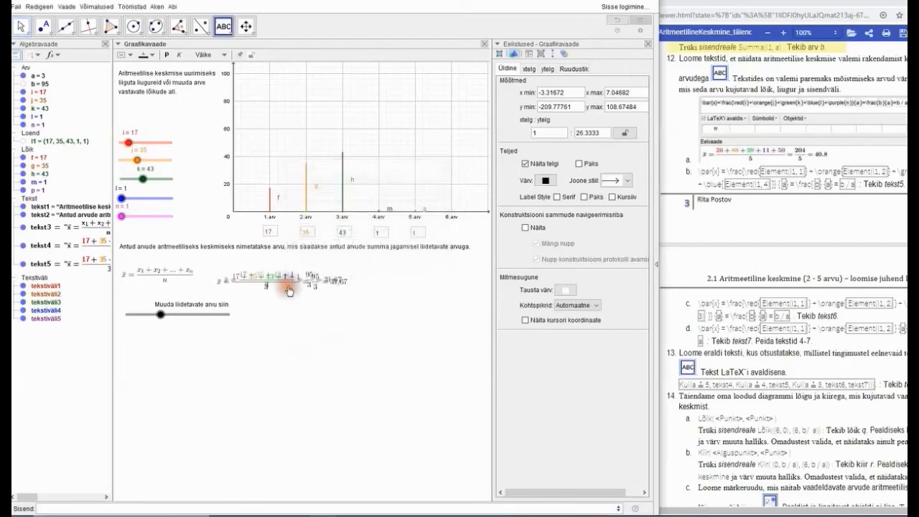
- Start another text near the existing mean formulas as a LaTeX formula beginning with \bar{x}
left_click(231, 266)
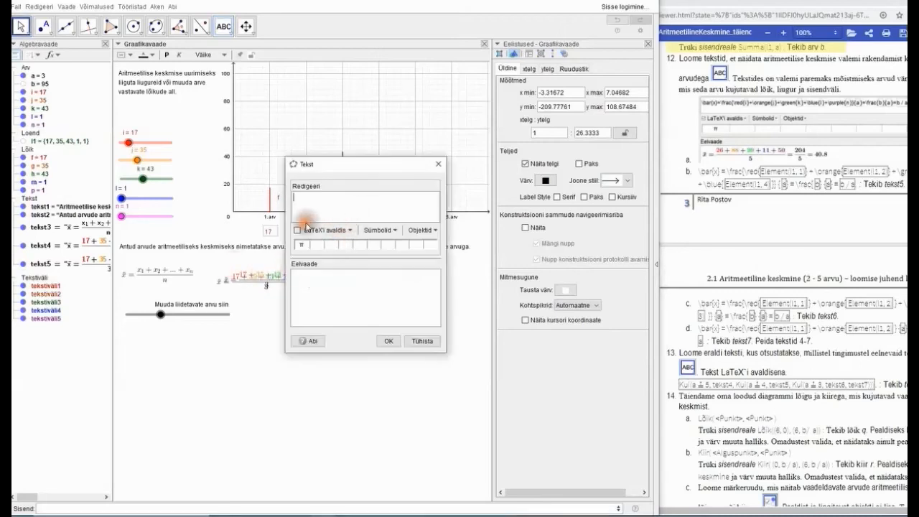
left_click(297, 231)
left_click(345, 229)
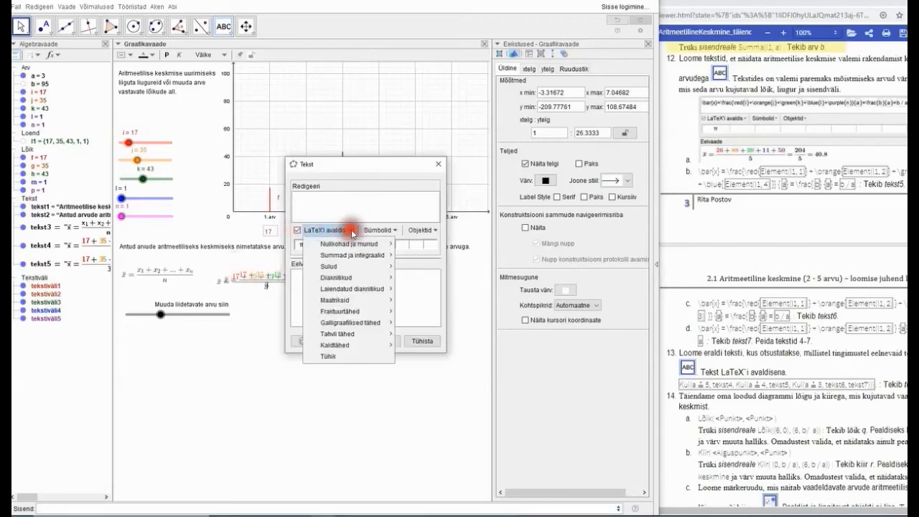
mouse_move(359, 277)
left_click(425, 284)
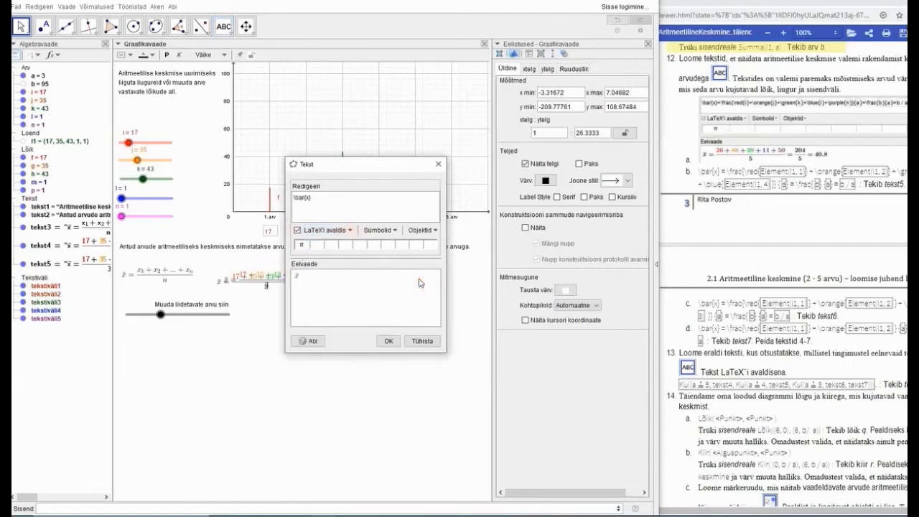
- Add an equals sign and a LaTeX fraction after \bar{x} in the new text, with the object a as denominator
left_click(366, 206)
left_click(348, 230)
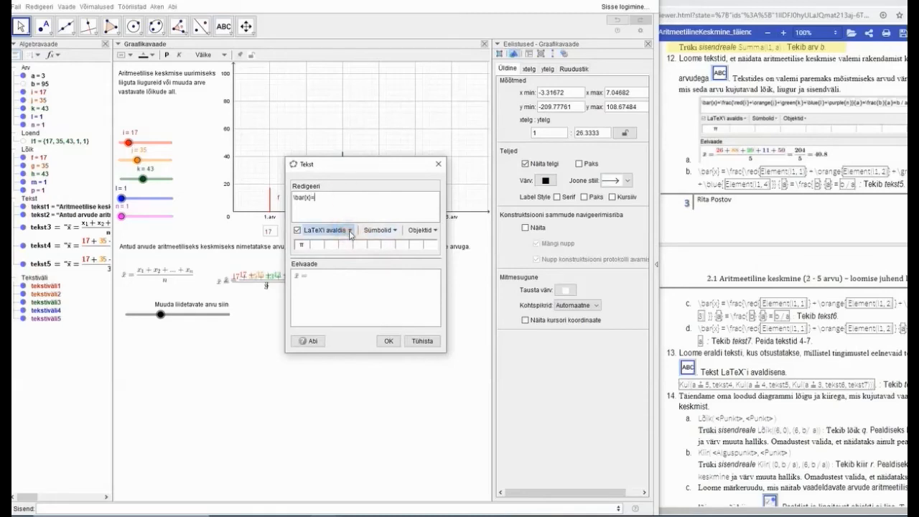
type("=")
mouse_move(364, 241)
left_click(398, 246)
left_click(343, 200)
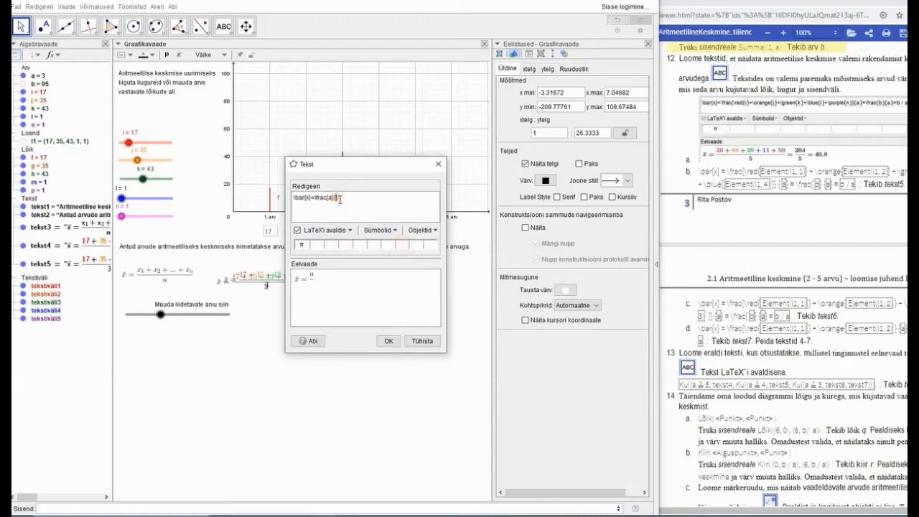
left_click(422, 230)
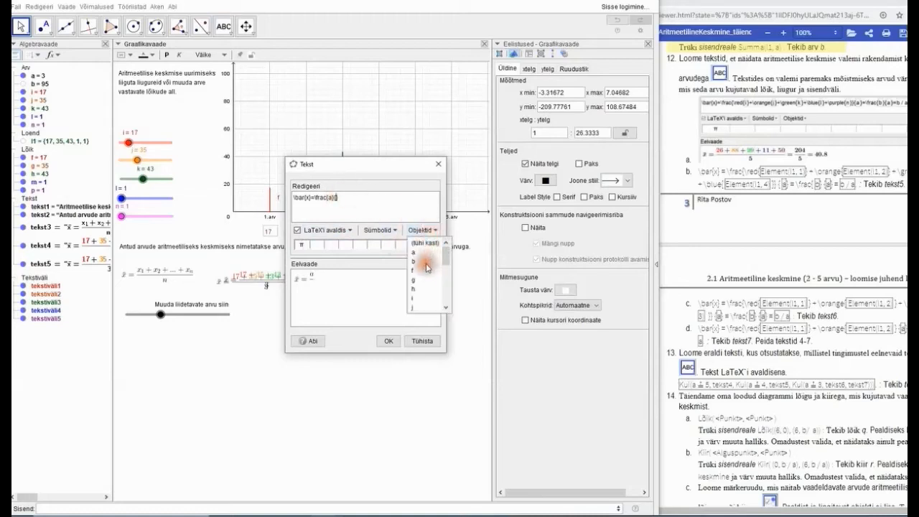
left_click(414, 251)
- Replace the placeholder numerator with the sum of the objects i, j and k
left_click(330, 198)
left_click(331, 199)
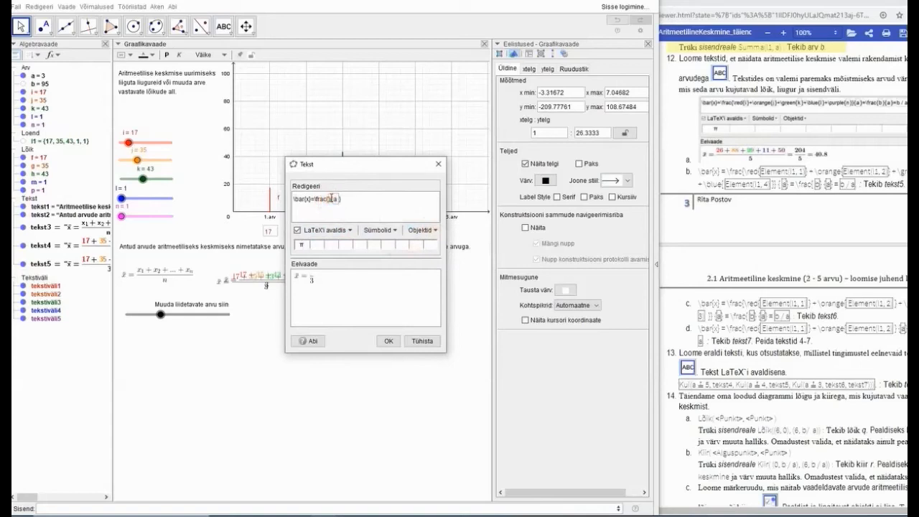
left_click(422, 229)
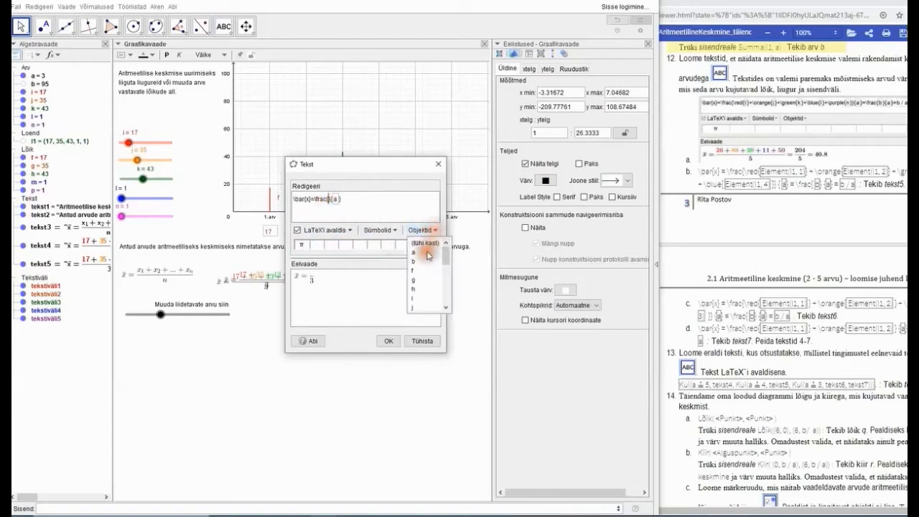
left_click(415, 300)
type("+")
left_click(420, 230)
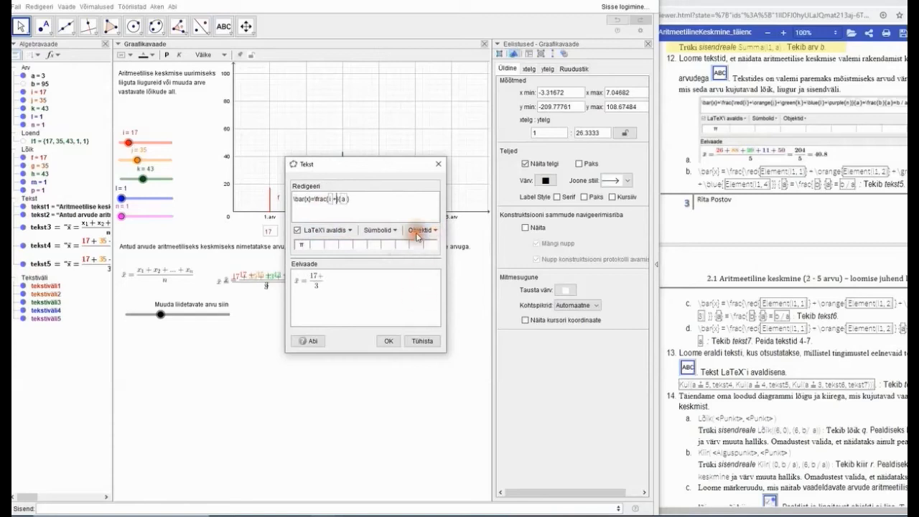
left_click(417, 309)
type("+")
left_click(421, 229)
scroll(445, 265, "down", 1)
left_click(412, 299)
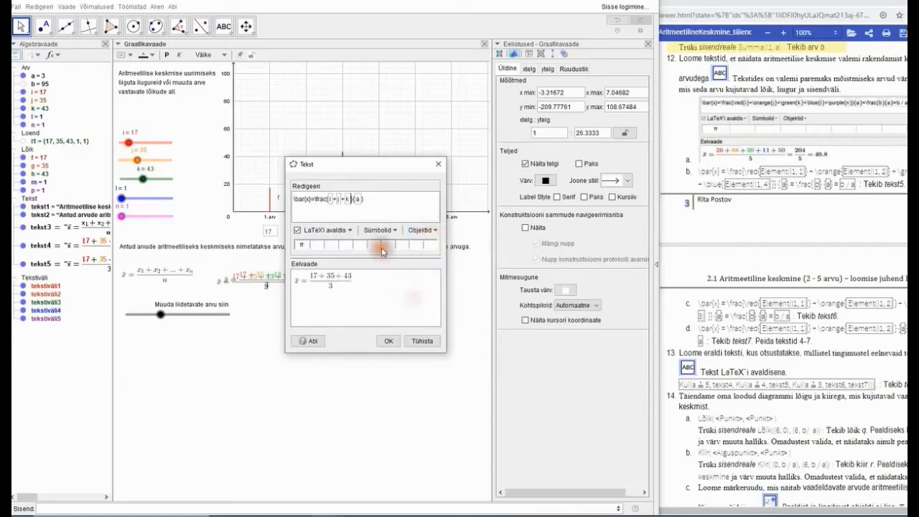
- Colour the numerator's addends by wrapping i in \red{}, j in \orange{} and k in \green{}
left_click(328, 199)
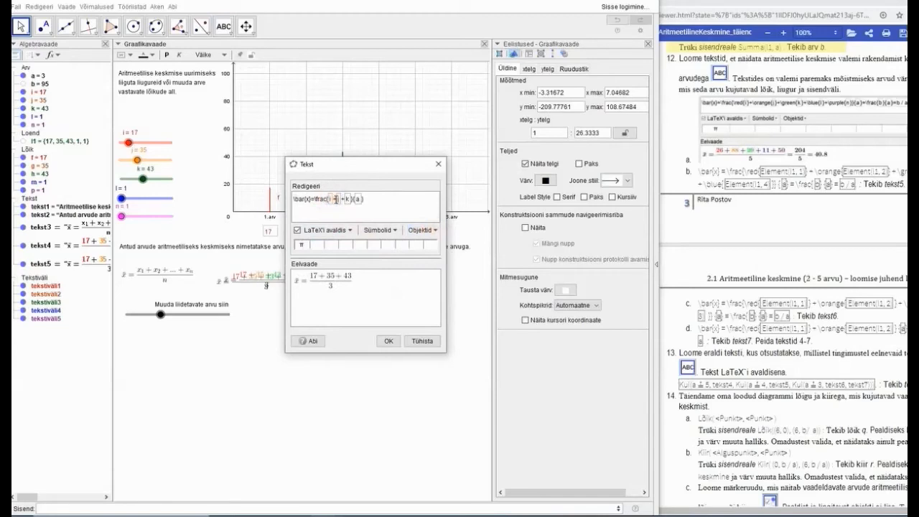
type("ed{i")
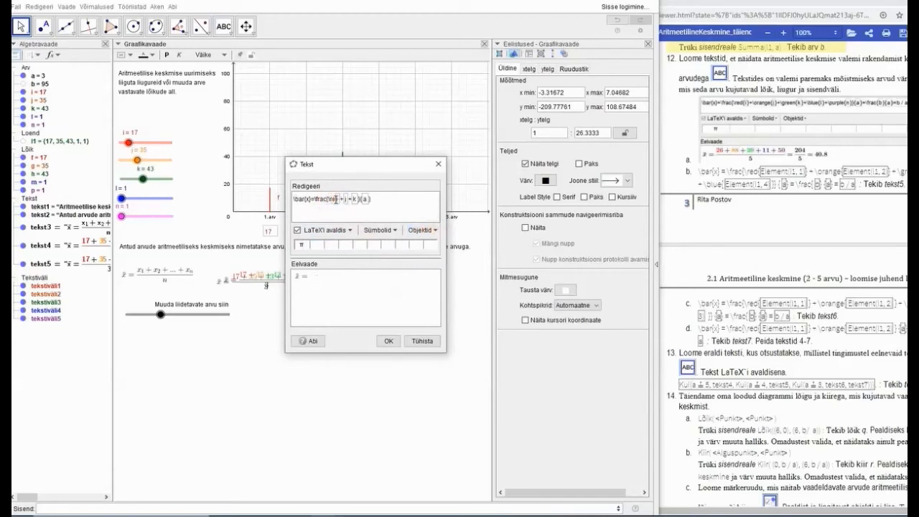
type("{i}")
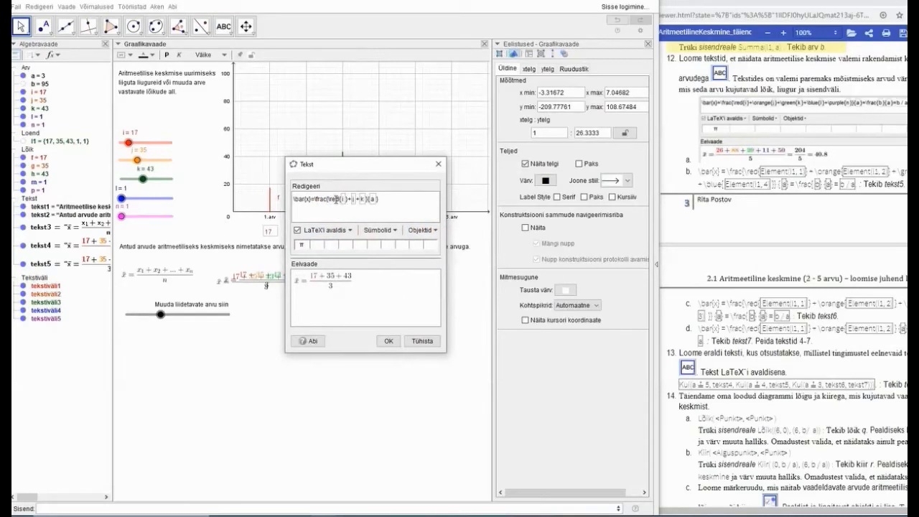
type("\\")
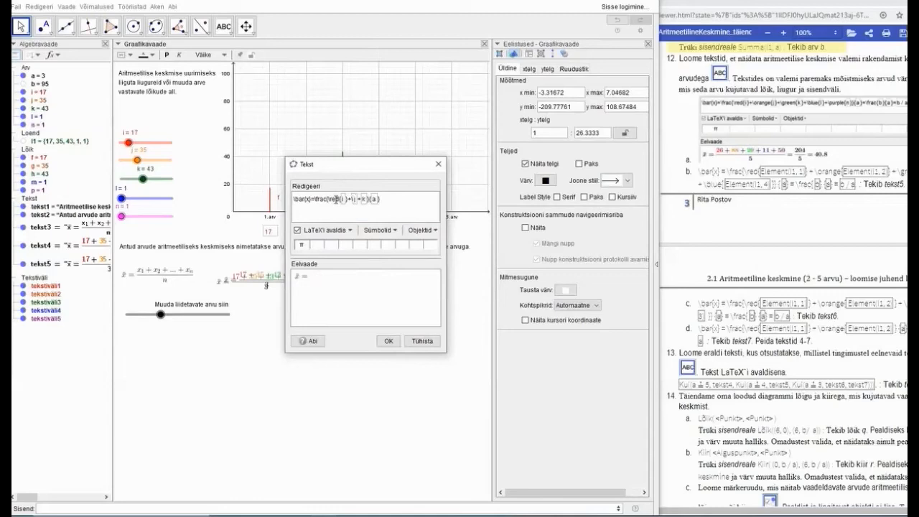
type("orange{j")
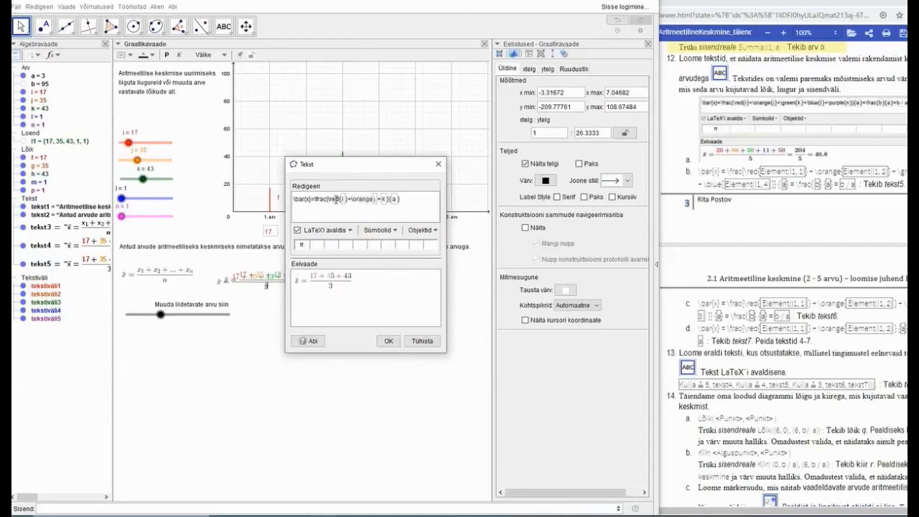
type("\\")
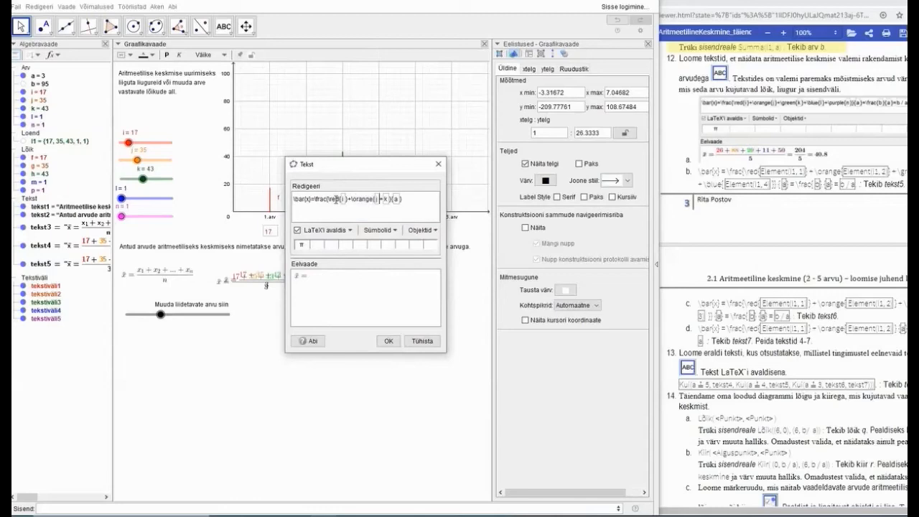
type("}")
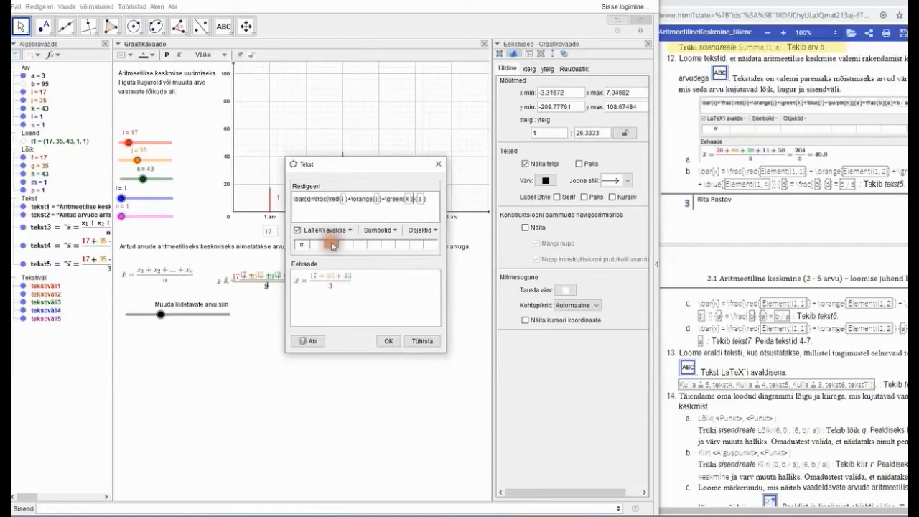
- Append an equals sign and a second LaTeX fraction with object b over object a to the three-addend formula
left_click(432, 201)
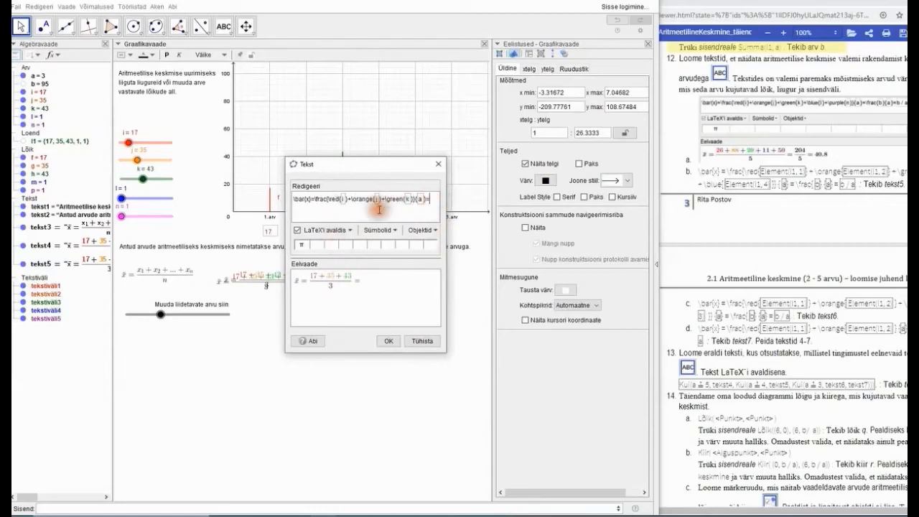
left_click(346, 230)
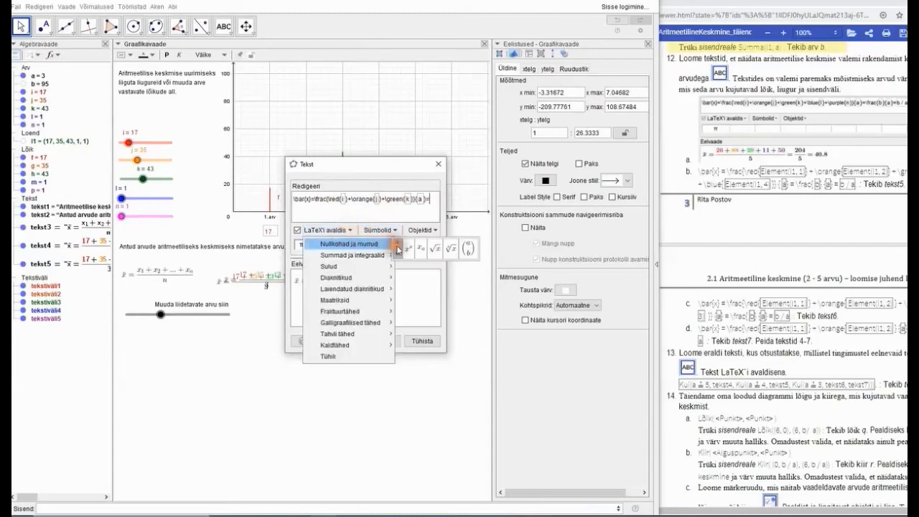
left_click(397, 248)
key("BackSpace")
left_click(422, 229)
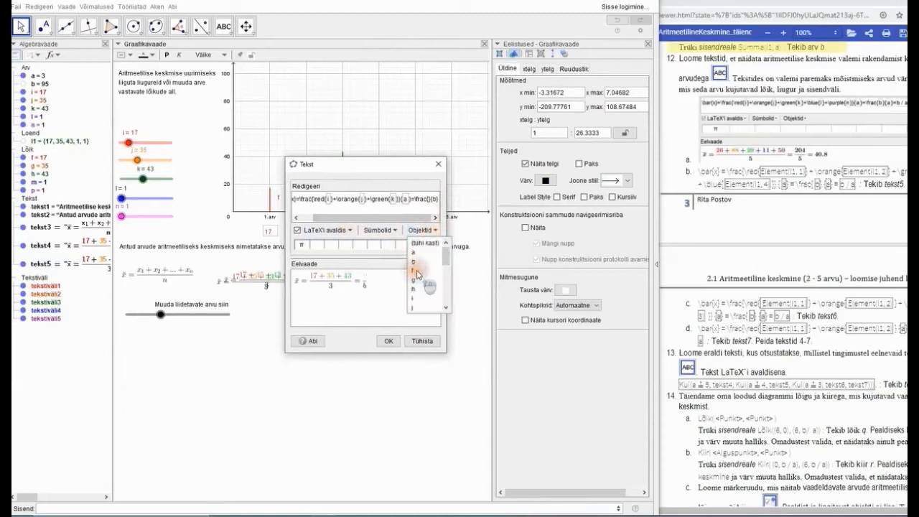
left_click(414, 260)
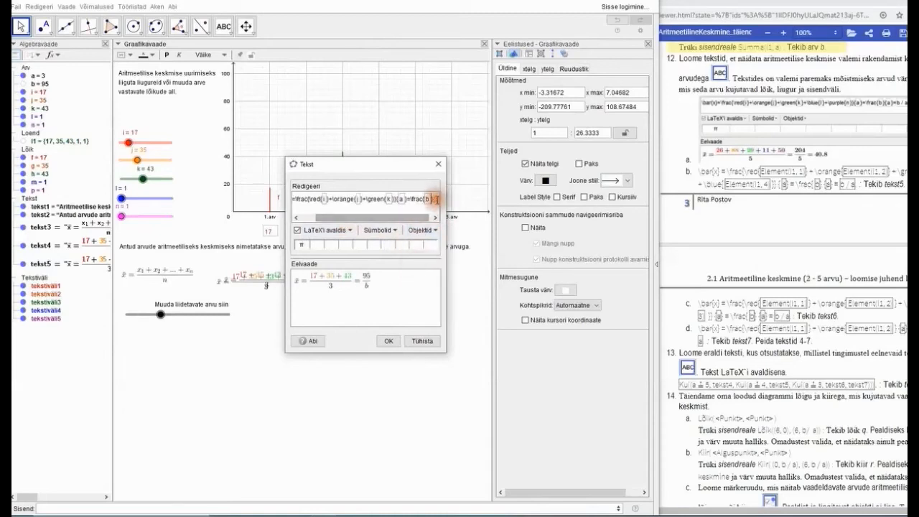
left_click(437, 199)
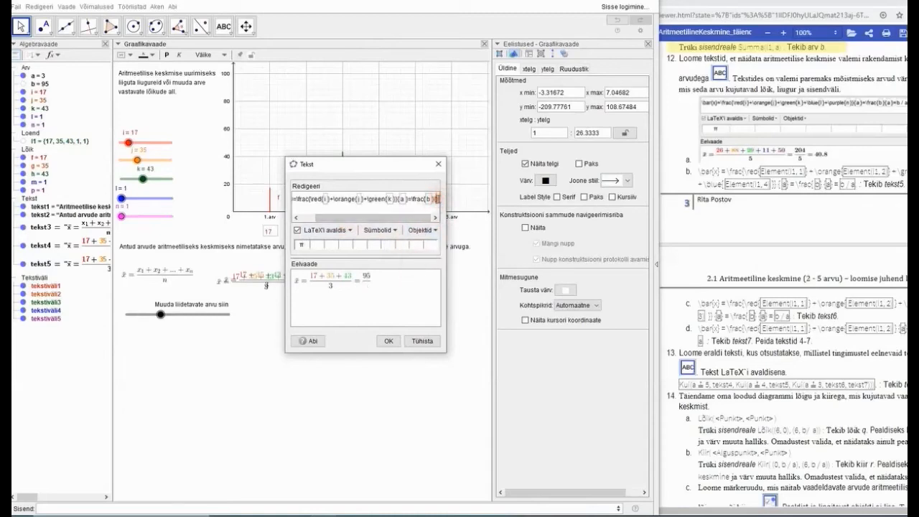
left_click(422, 230)
left_click(414, 256)
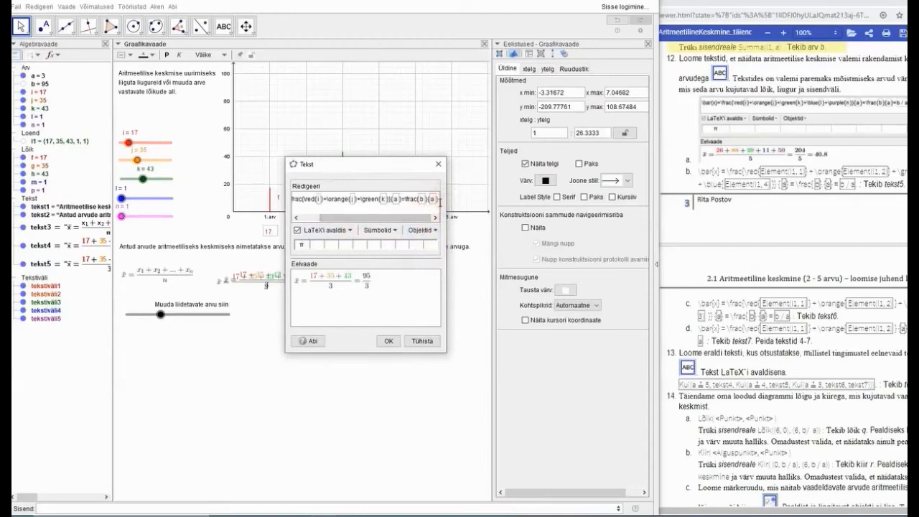
- Append an equals sign and an object field with b/a, and create the three-addend text
type("?")
key("BackSpace")
type("=")
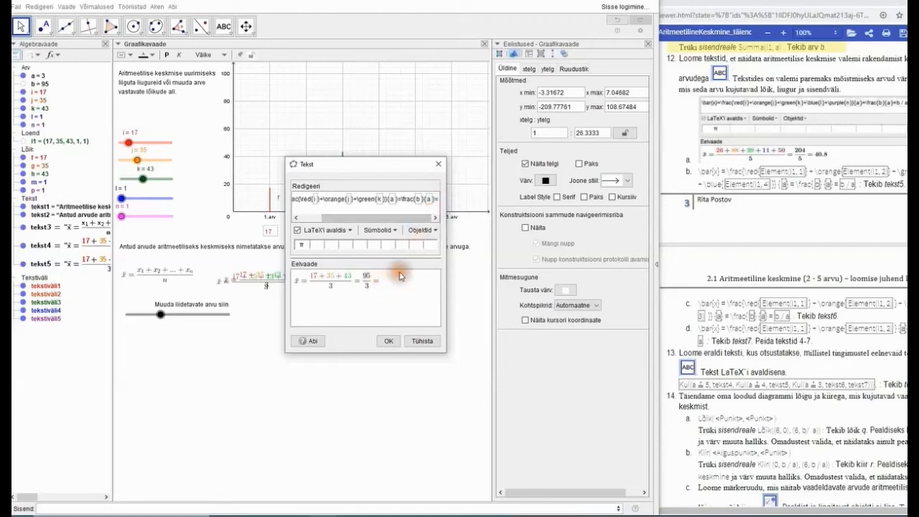
left_click(433, 229)
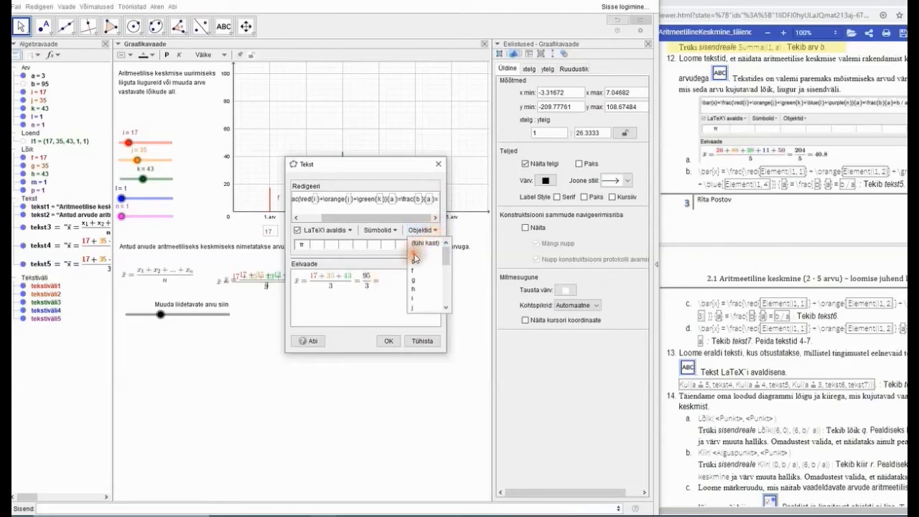
left_click(420, 243)
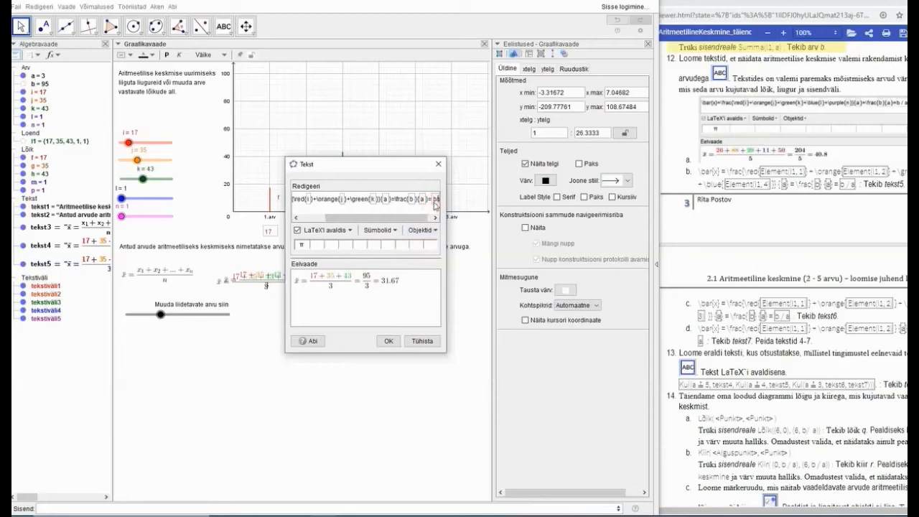
left_click(387, 341)
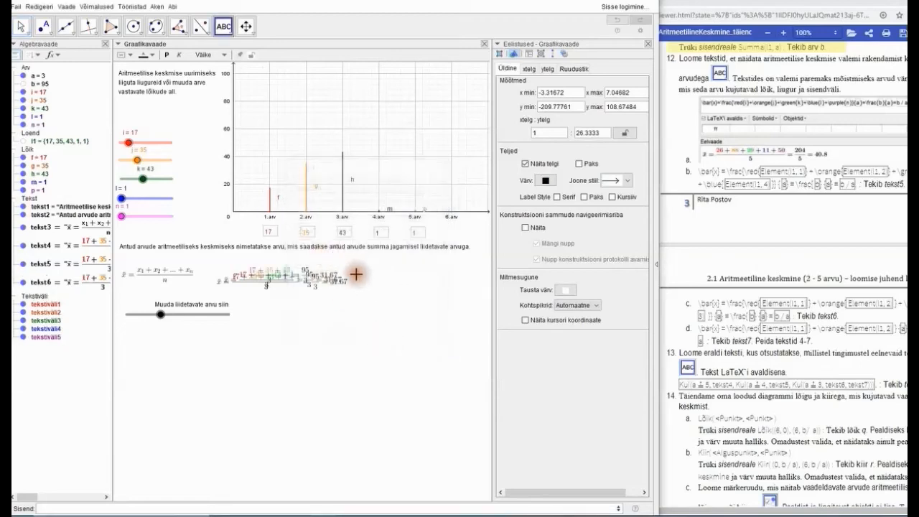
- Start a new text beside the overlapping mean formulas as a LaTeX formula beginning with \bar{x}
left_click(355, 272)
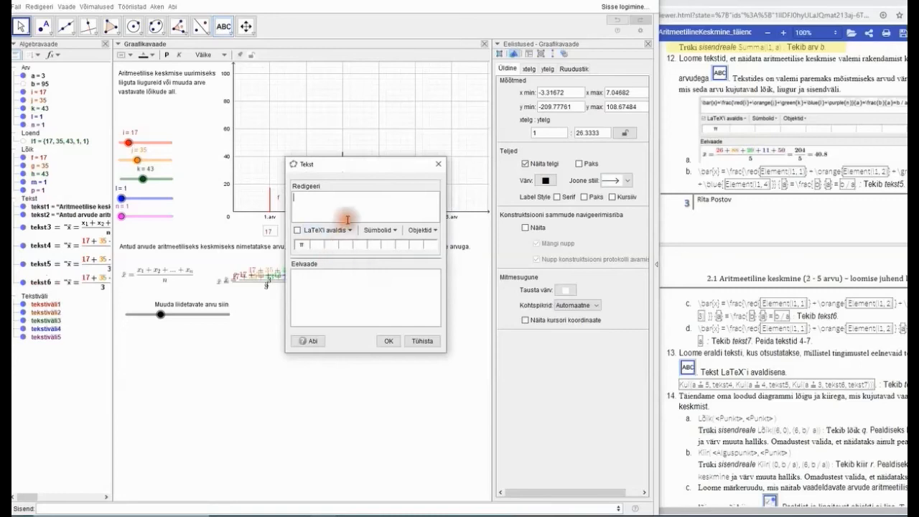
left_click(297, 230)
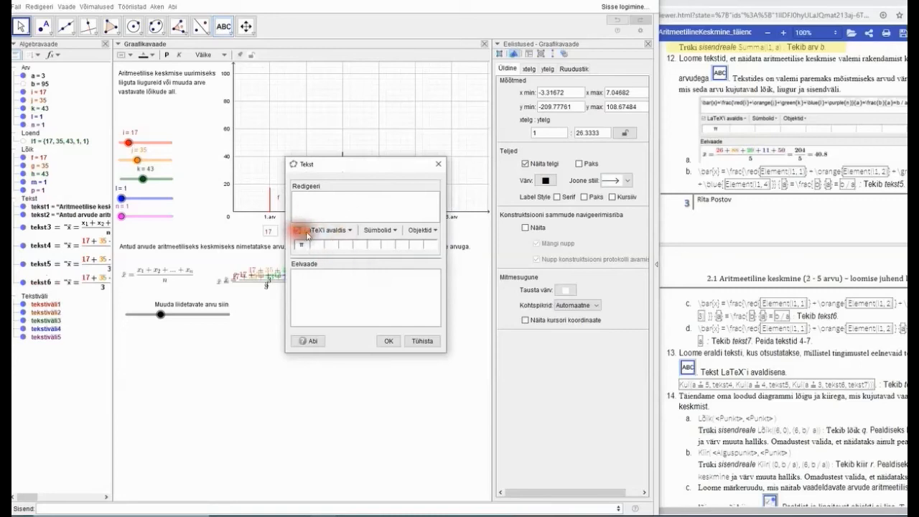
left_click(349, 230)
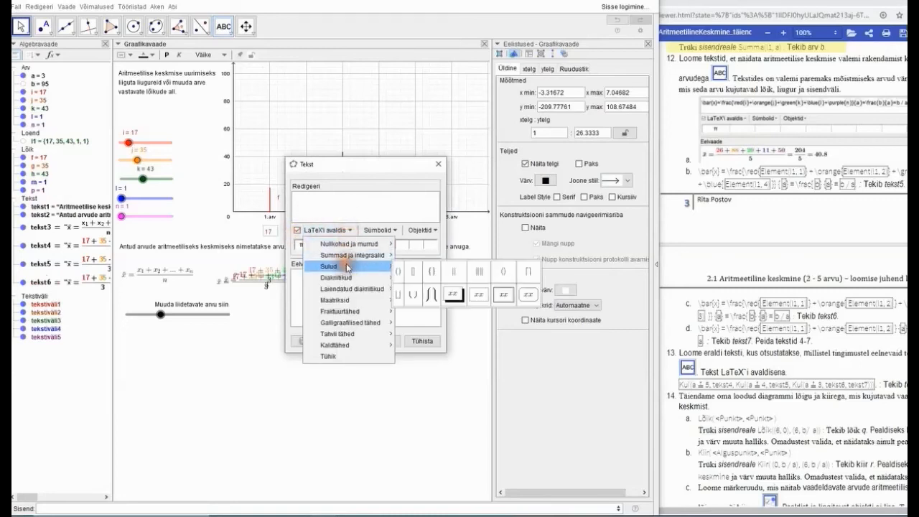
left_click(360, 276)
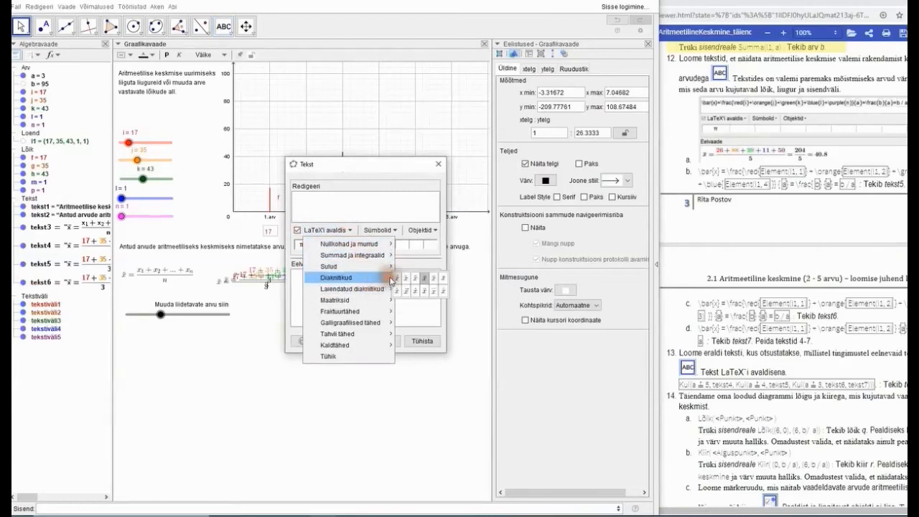
left_click(423, 281)
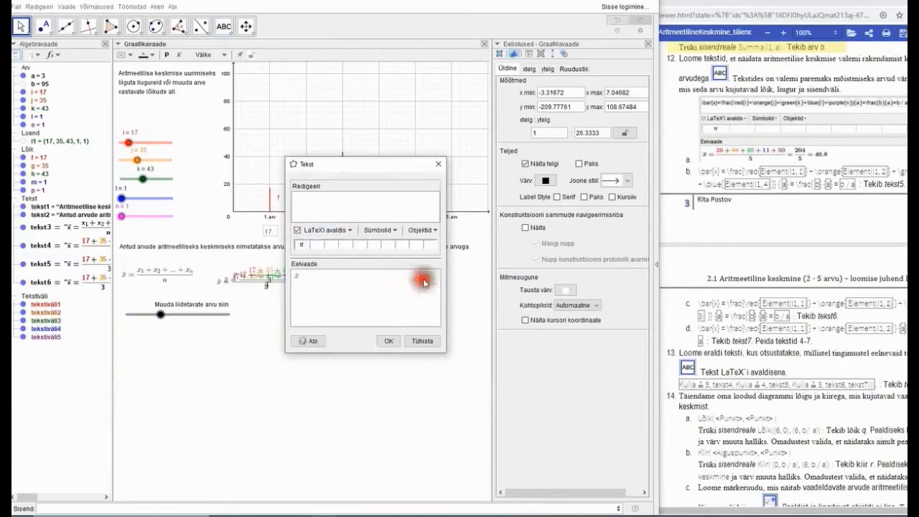
- Add an equals sign and a LaTeX fraction after \bar{x}, with the object a as its denominator
left_click(350, 203)
type("=")
left_click(342, 231)
mouse_move(362, 244)
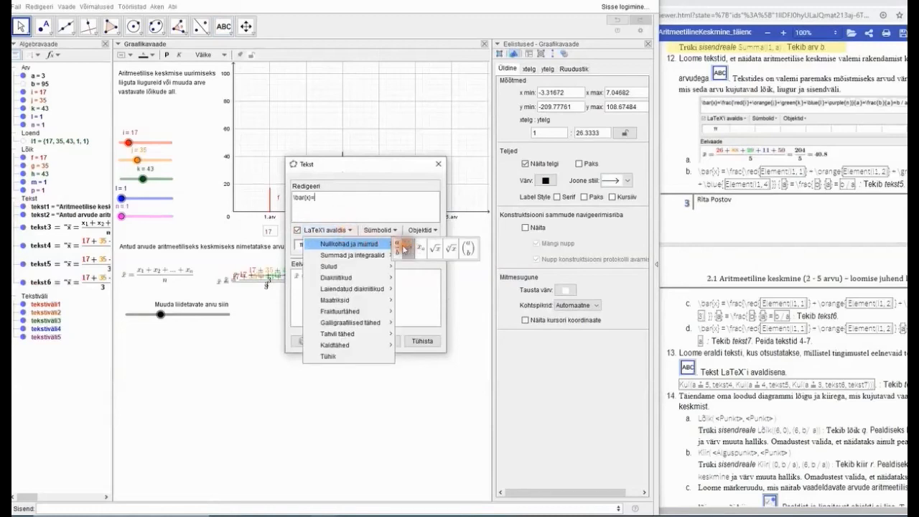
left_click(404, 248)
key("BackSpace")
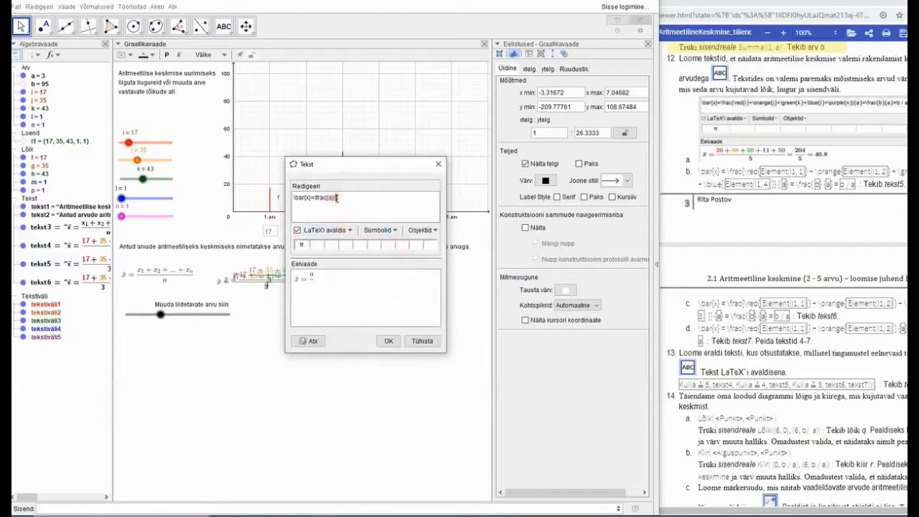
left_click(422, 230)
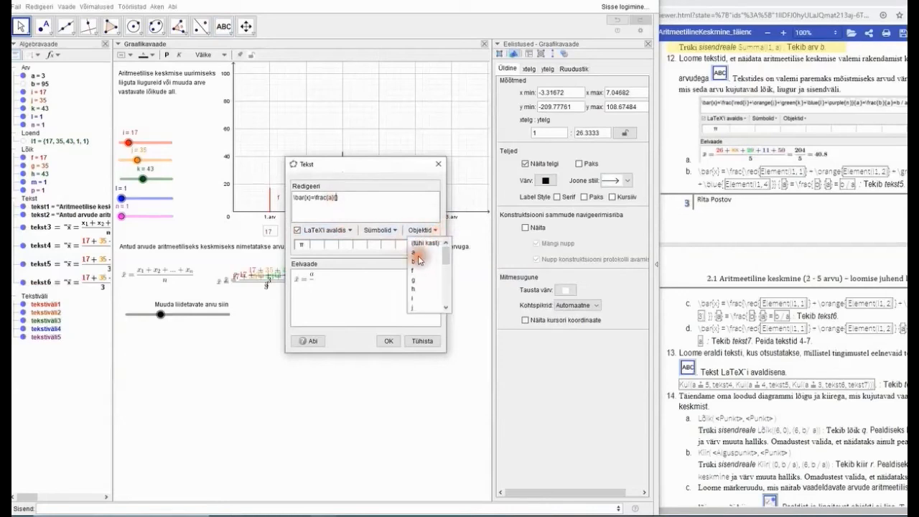
left_click(412, 250)
- Replace the placeholder numerator with the sum of the objects i and j
left_click(334, 203)
key("BackSpace")
left_click(422, 229)
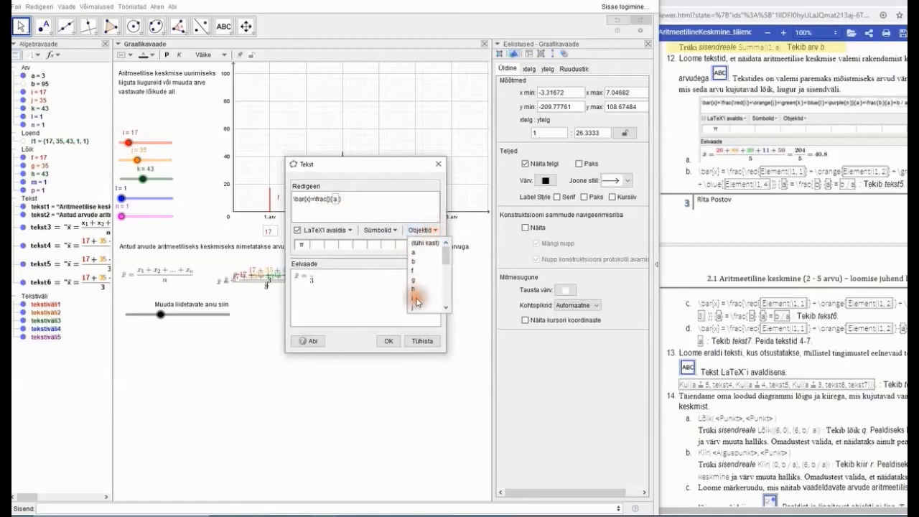
left_click(414, 297)
type("+")
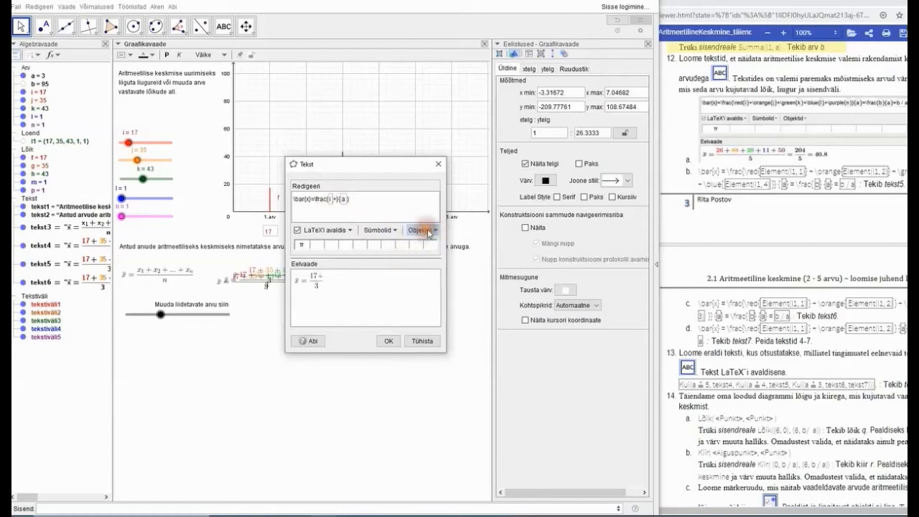
left_click(422, 230)
left_click(414, 307)
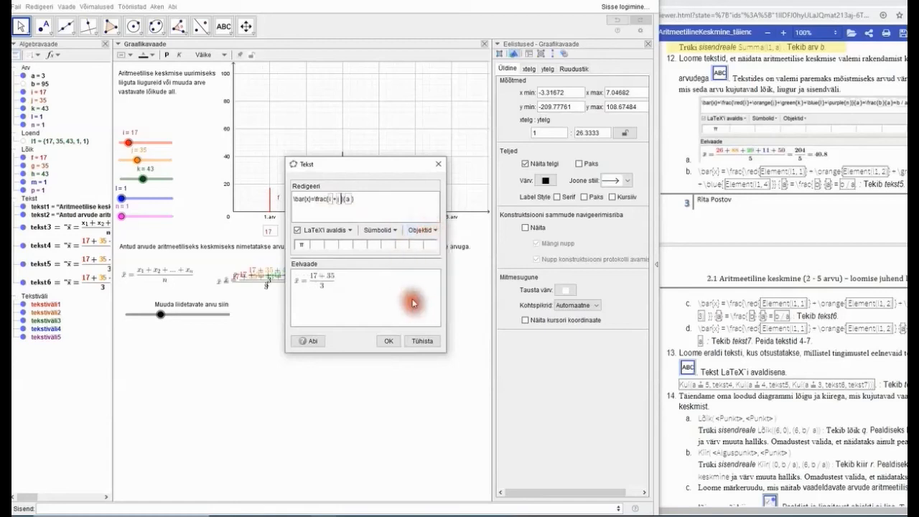
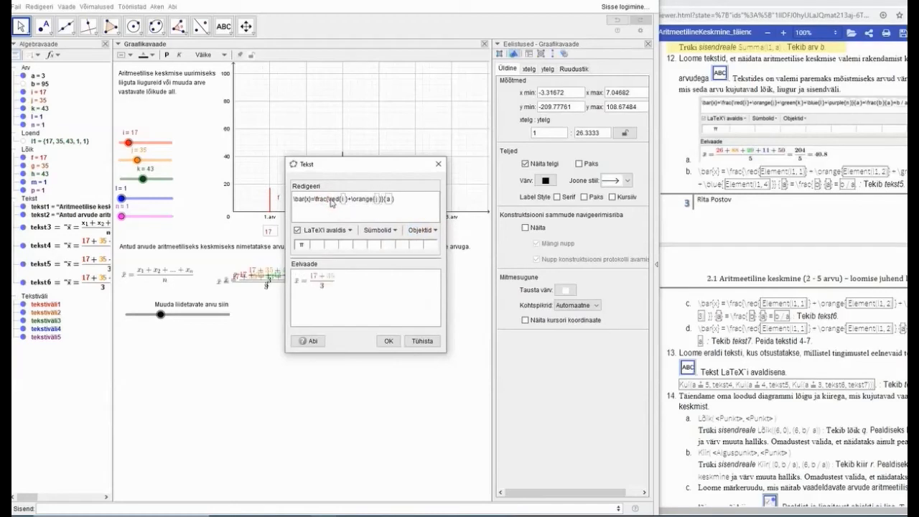
- Append an equals sign and a second LaTeX fraction with object b over object a to the two-addend formula
left_click(415, 197)
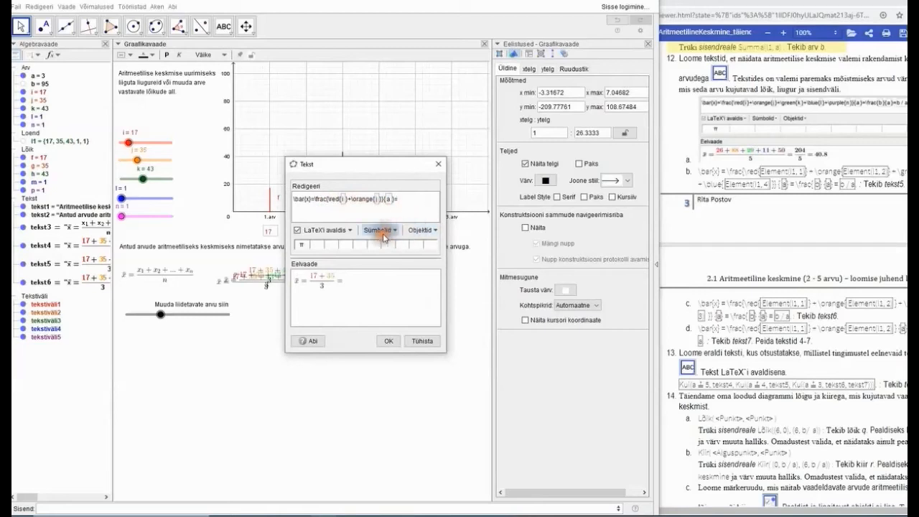
left_click(350, 231)
mouse_move(353, 246)
left_click(397, 248)
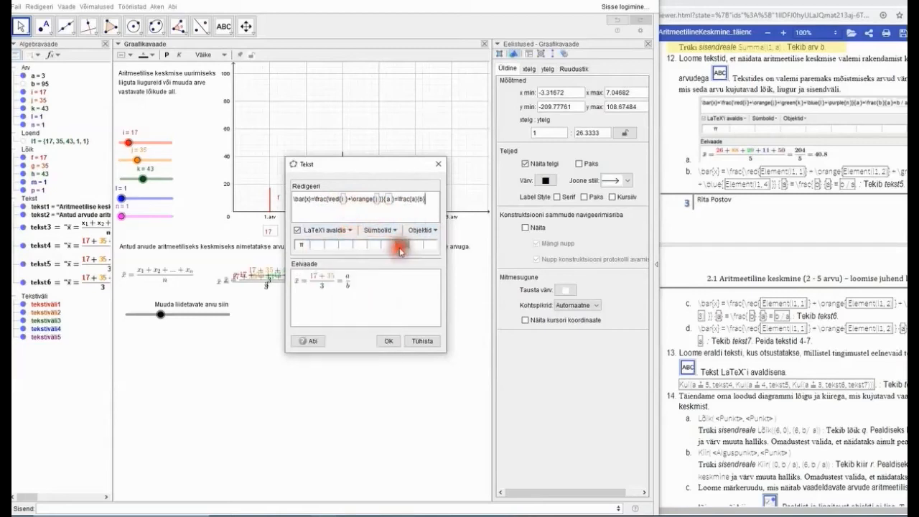
left_click(421, 199)
key("BackSpace")
left_click(431, 229)
left_click(416, 249)
left_click(423, 230)
left_click(415, 251)
- Append an equals sign and an object field with b/a, create the two-addend text, and switch to the Move tool
left_click(433, 201)
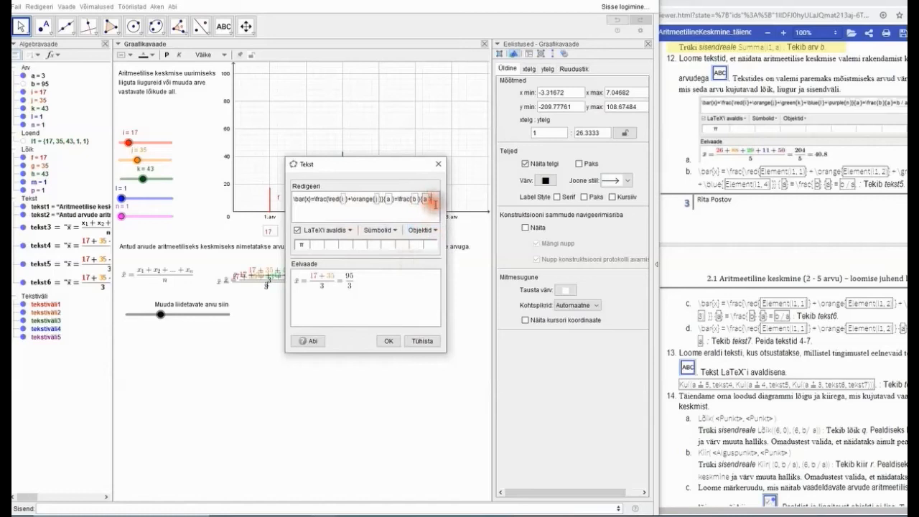
type("=")
left_click(423, 230)
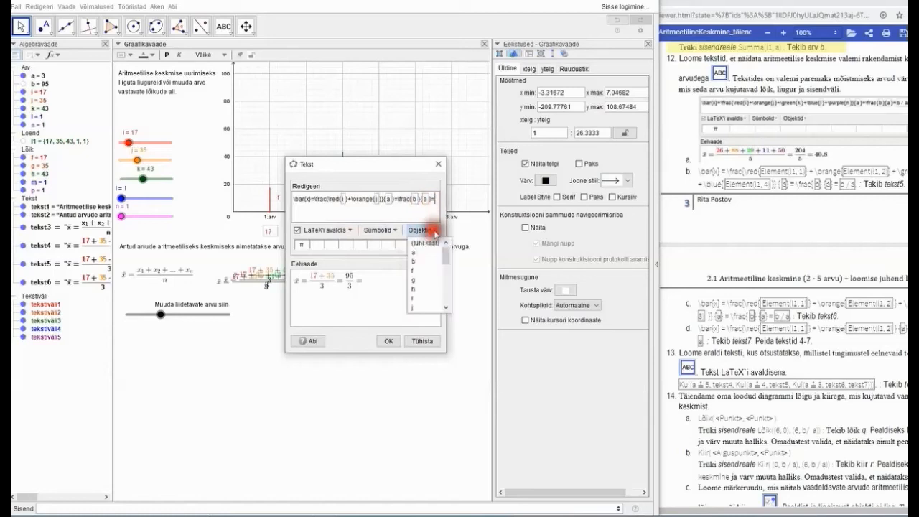
left_click(417, 244)
left_click(432, 201)
left_click(433, 202)
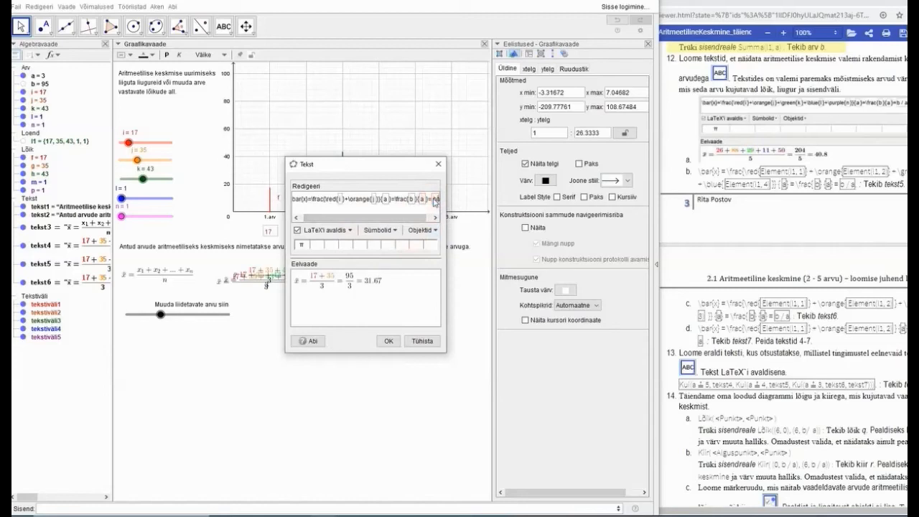
left_click(402, 283)
left_click(387, 340)
left_click(328, 295)
left_click(20, 26)
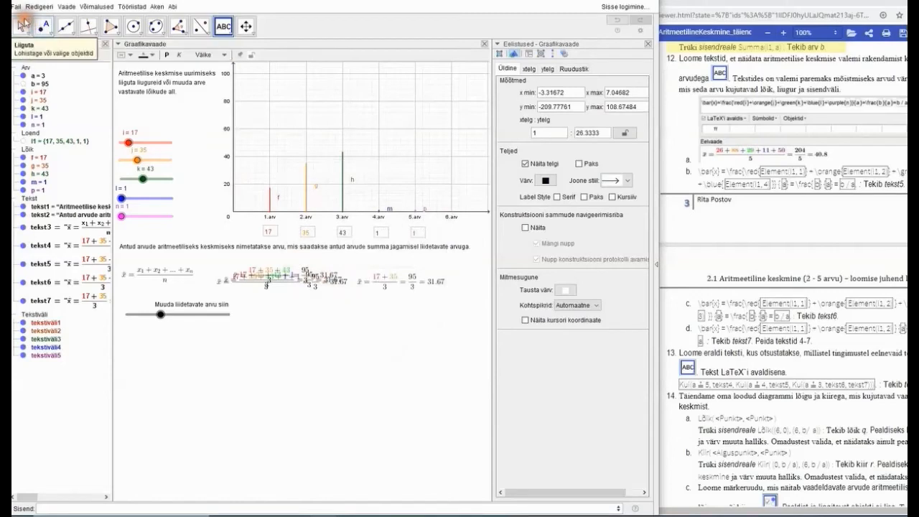
- Separate the overlapping mean formulas by moving the three-addend and four-addend texts into the free space below
left_click(278, 286)
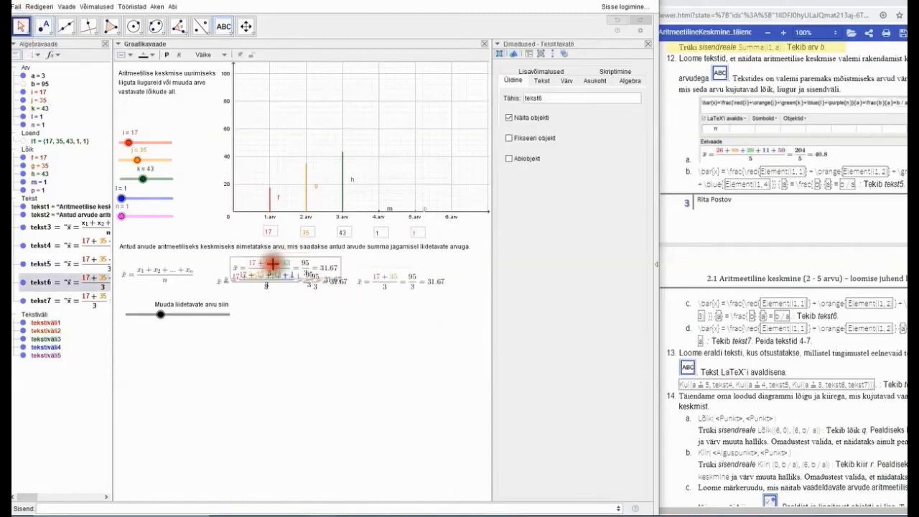
left_click_drag(280, 272, 331, 314)
left_click_drag(303, 284, 322, 349)
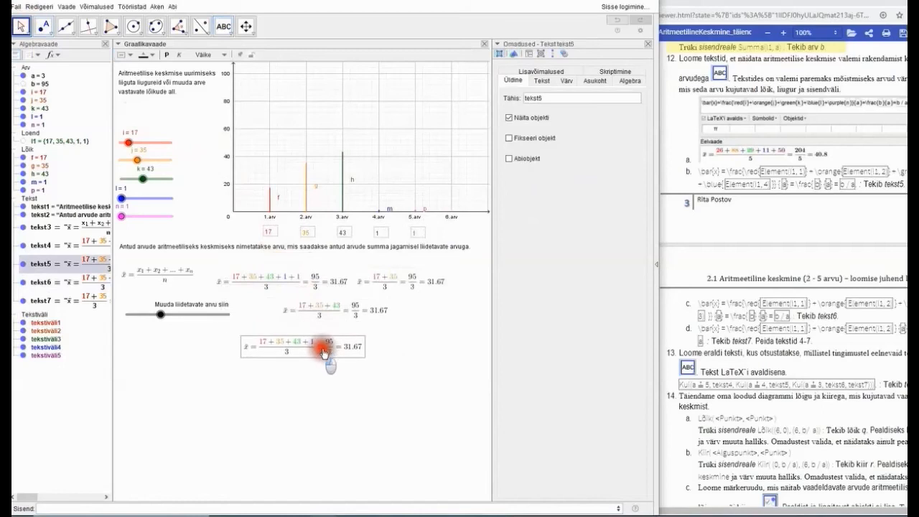
- Test the formula texts by setting the addend-count slider to 2 and returning it to 3
left_click(159, 316)
left_click_drag(158, 319, 139, 321)
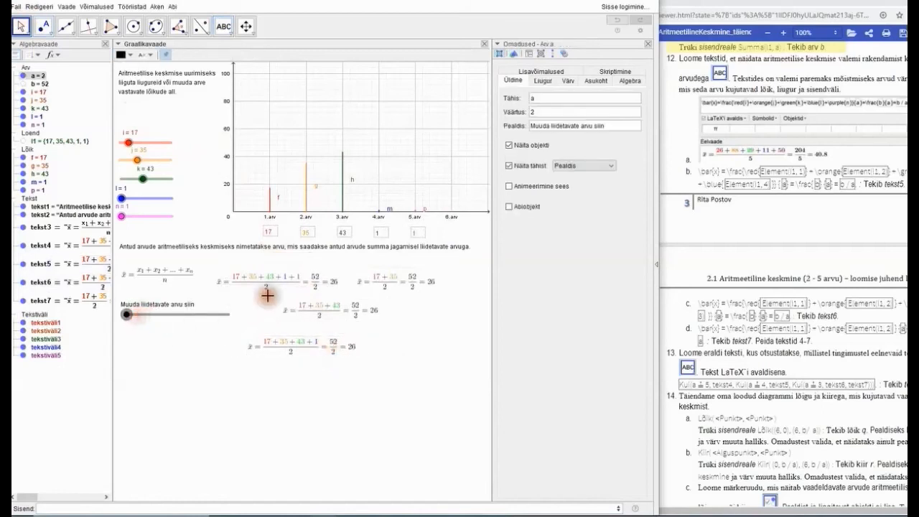
left_click_drag(139, 318, 162, 318)
- Shift the two-addend text slightly downward and place the five-addend text directly above it
left_click(320, 285)
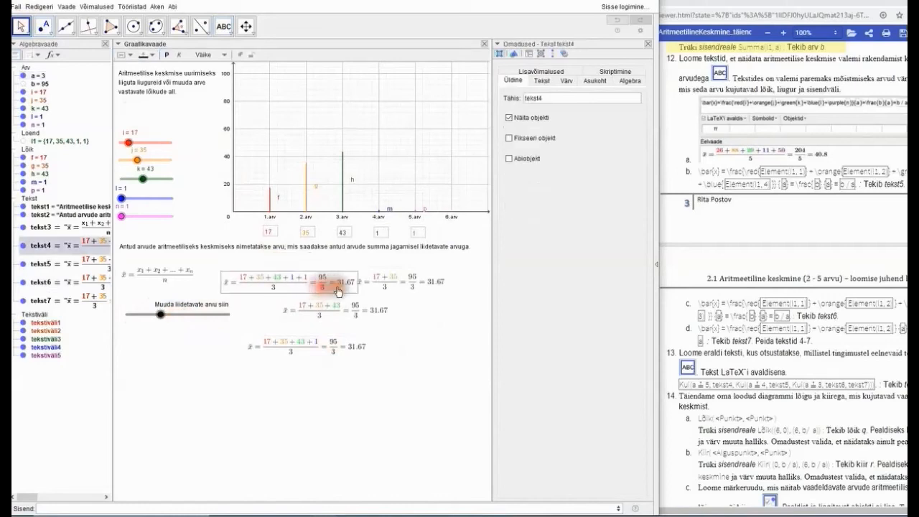
left_click_drag(323, 286, 308, 281)
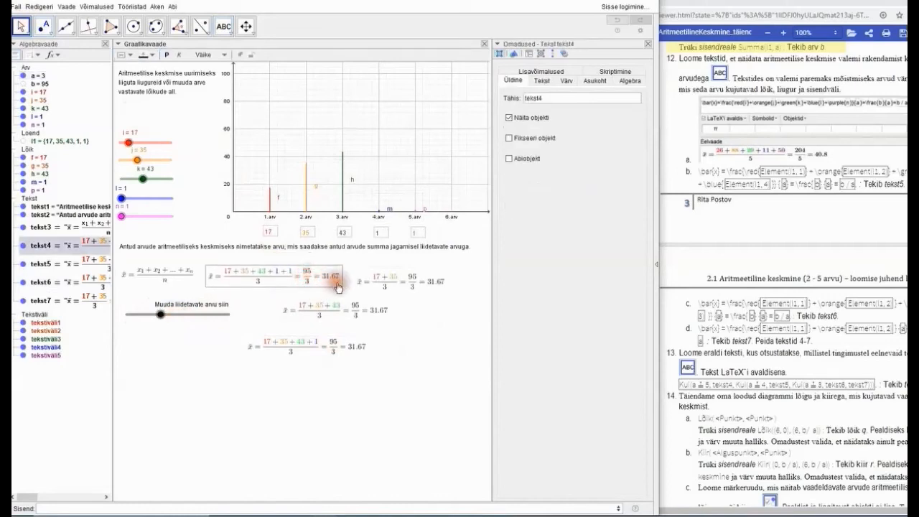
left_click_drag(422, 293, 423, 302)
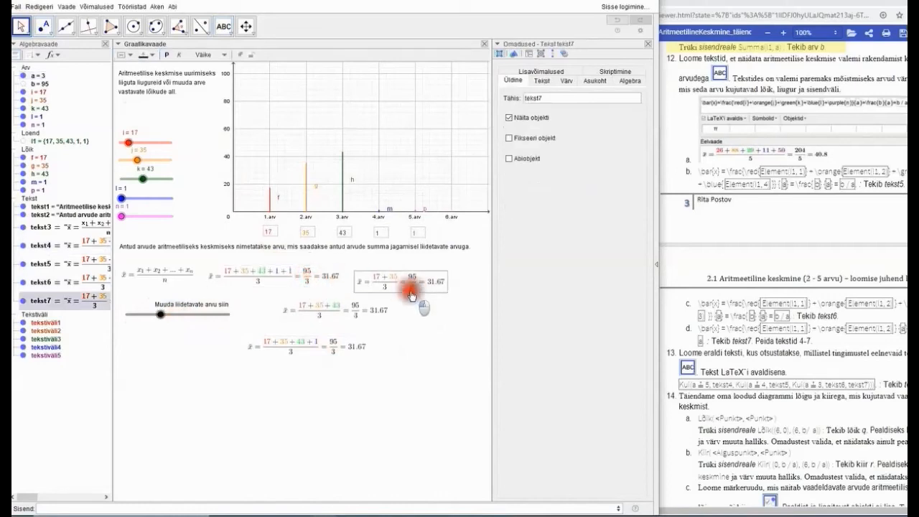
left_click_drag(286, 277, 404, 267)
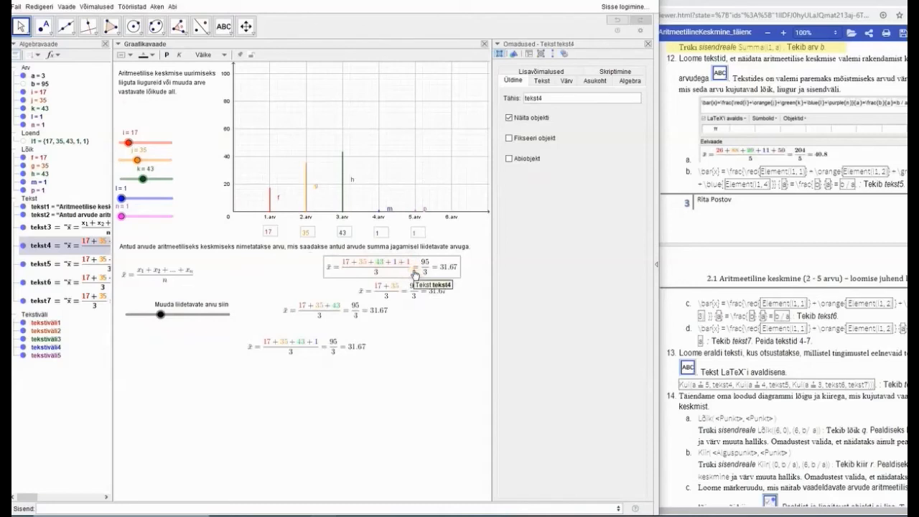
left_click(413, 273)
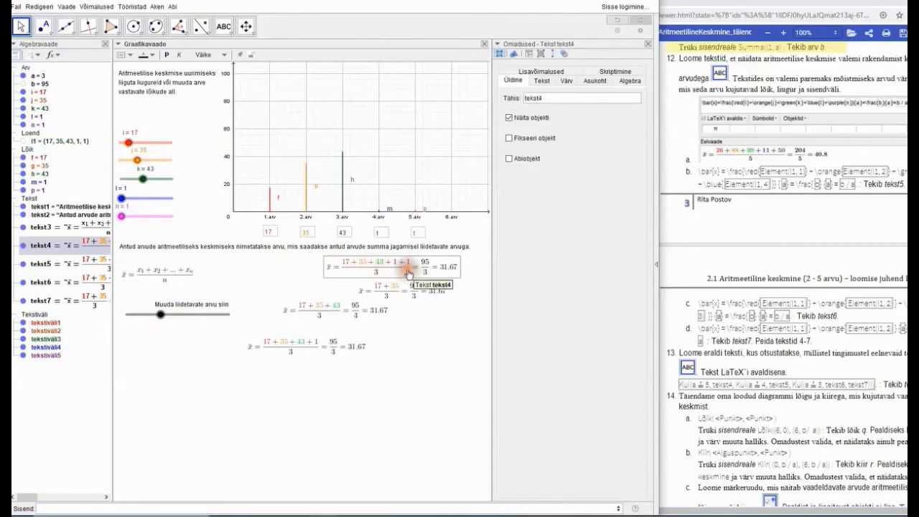
left_click(408, 269)
left_click(408, 268)
left_click(406, 269)
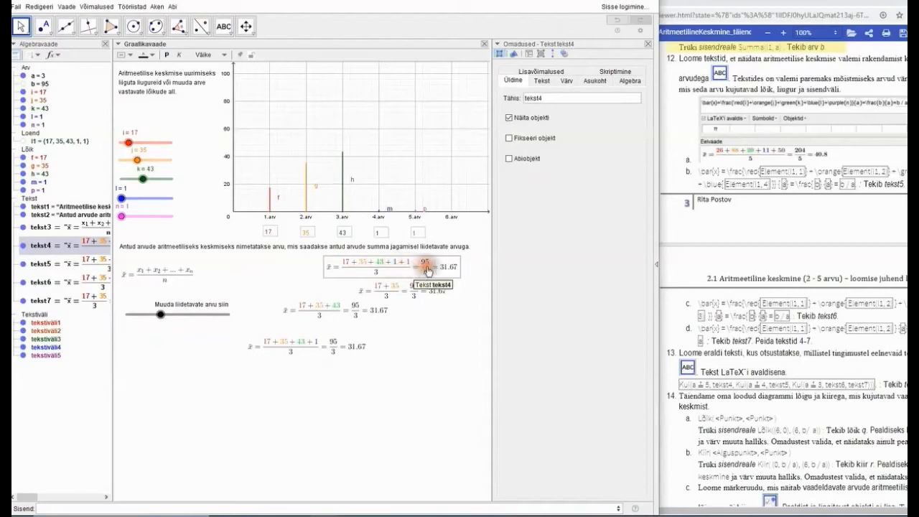
- Hide the four formula texts tekst4, tekst5, tekst6 and tekst7
left_click(790, 343)
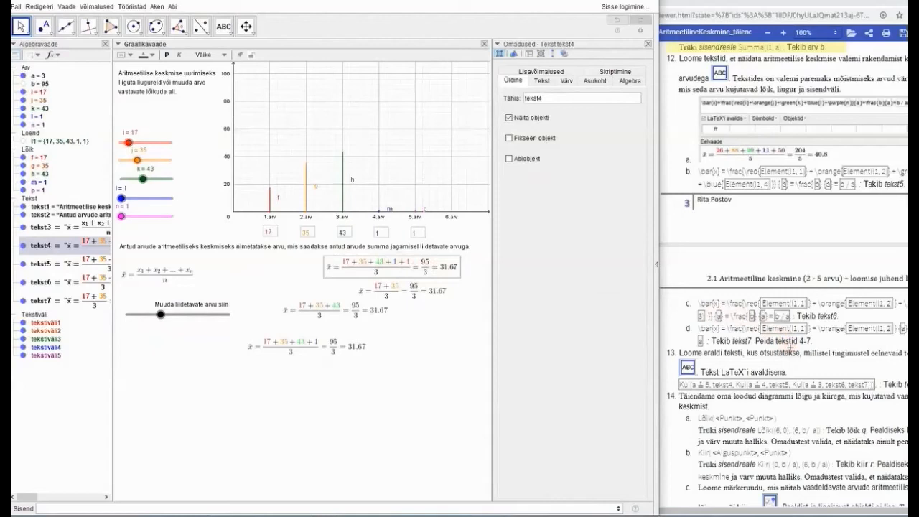
left_click(541, 335)
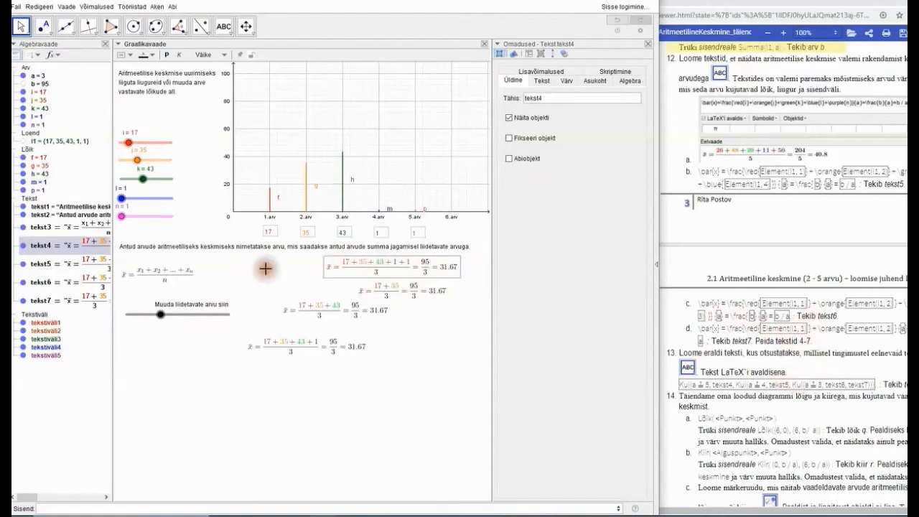
left_click(23, 245)
left_click(23, 264)
left_click(23, 282)
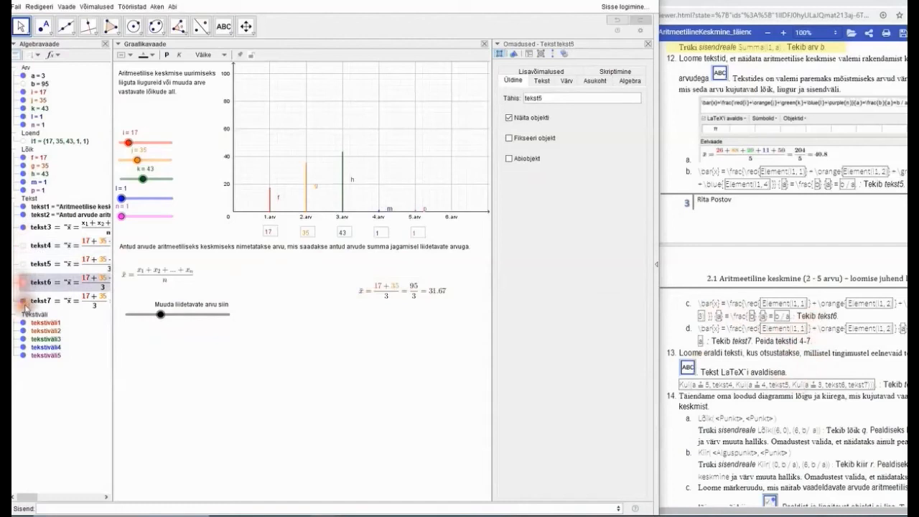
left_click(22, 301)
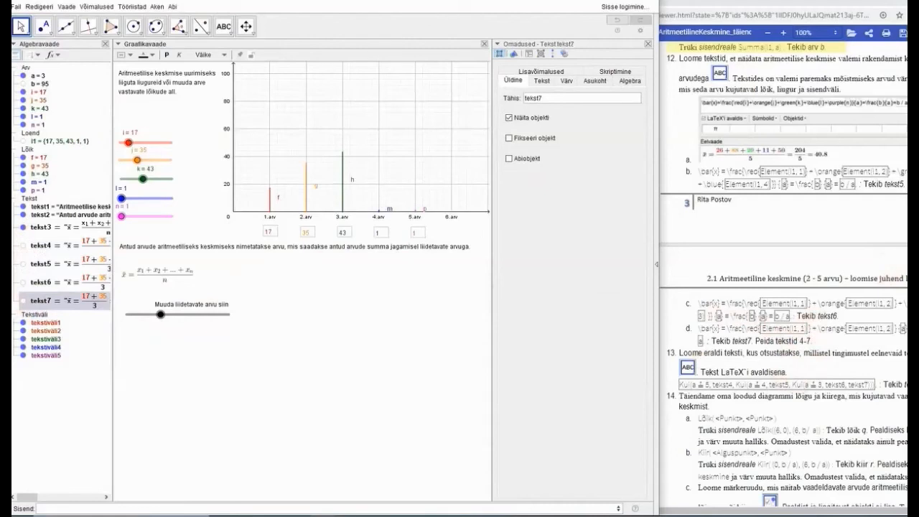
- Start a new text beside the general mean formula and insert an object field containing a
left_click(785, 350)
scroll(785, 350, "down", 4)
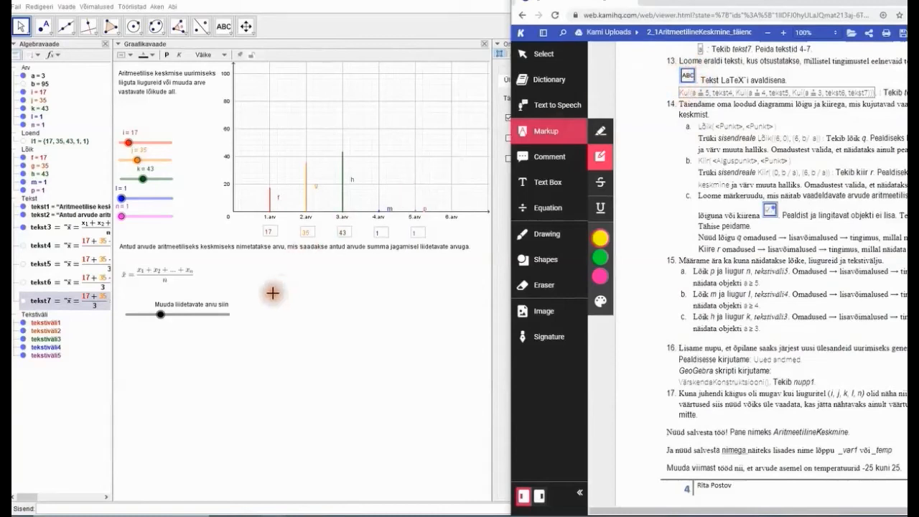
left_click(224, 28)
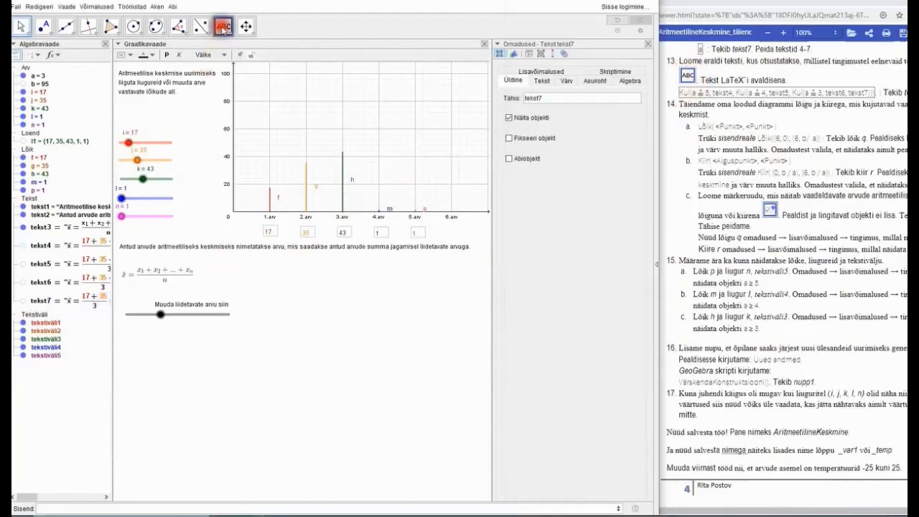
left_click(216, 271)
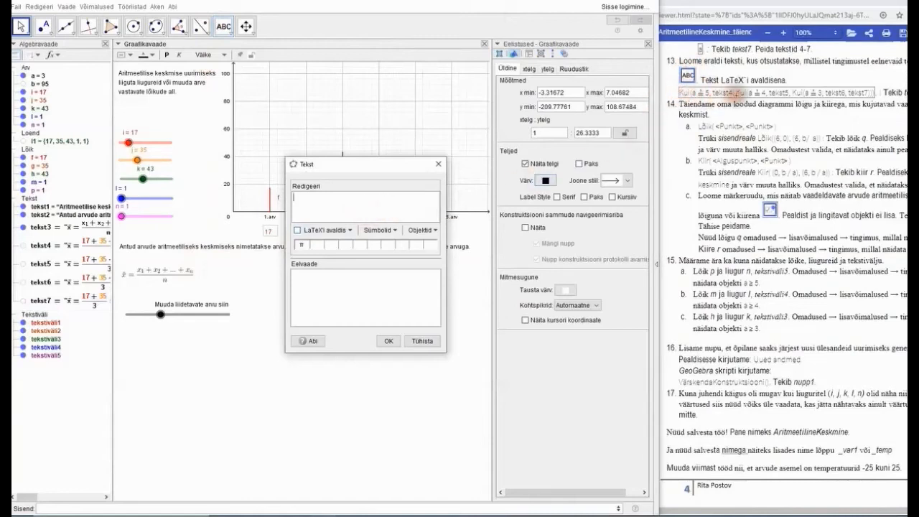
left_click(431, 231)
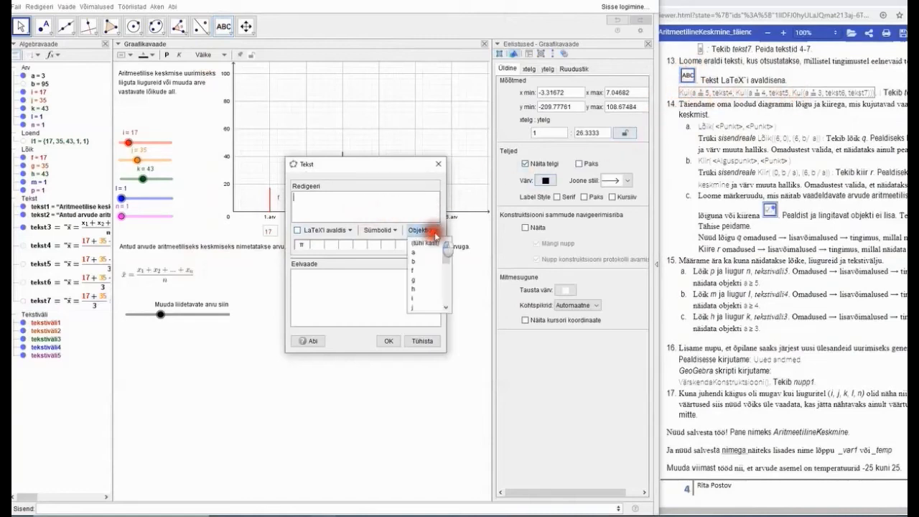
left_click(420, 247)
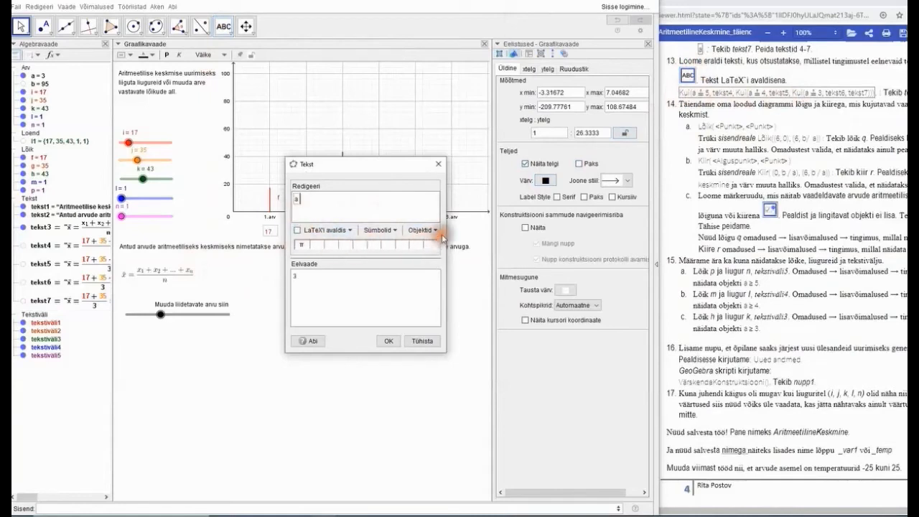
- Replace the object field's content with the first condition, Kui(a≟5,tekst4,Kui
left_click(297, 202)
type("Kul")
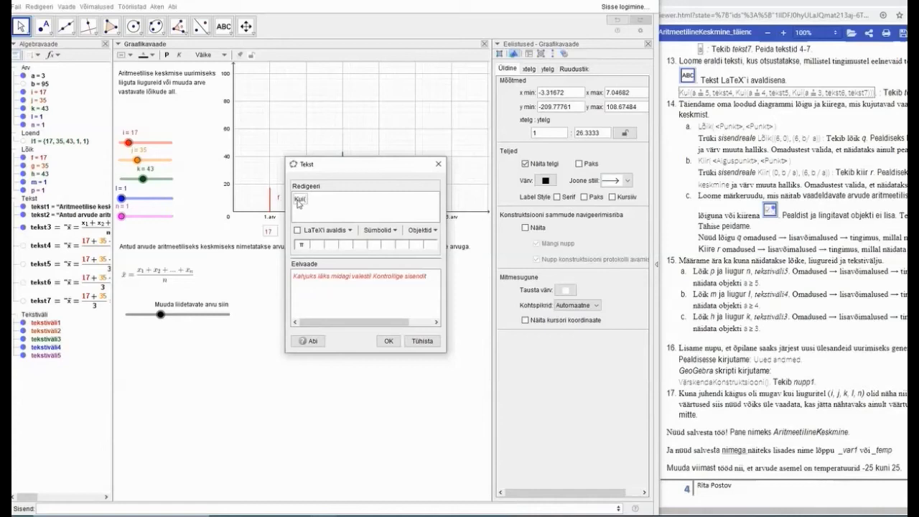
type("(a")
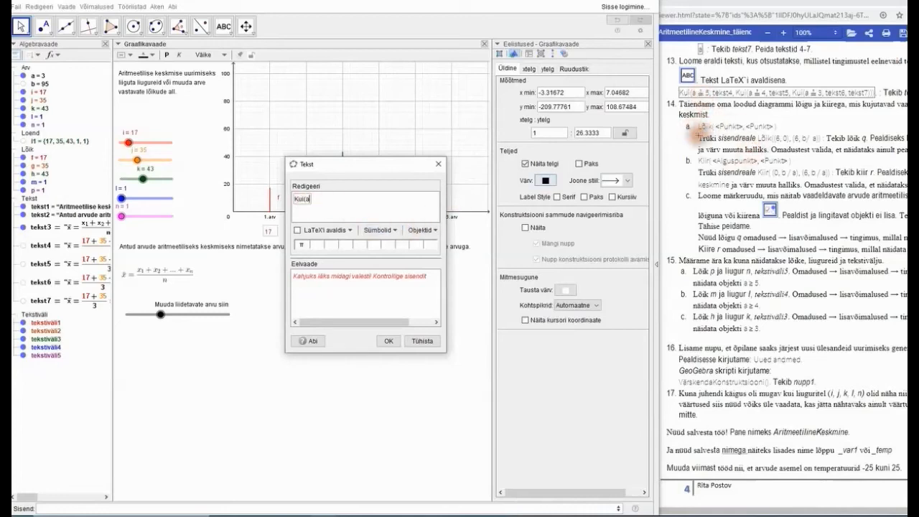
left_click(397, 231)
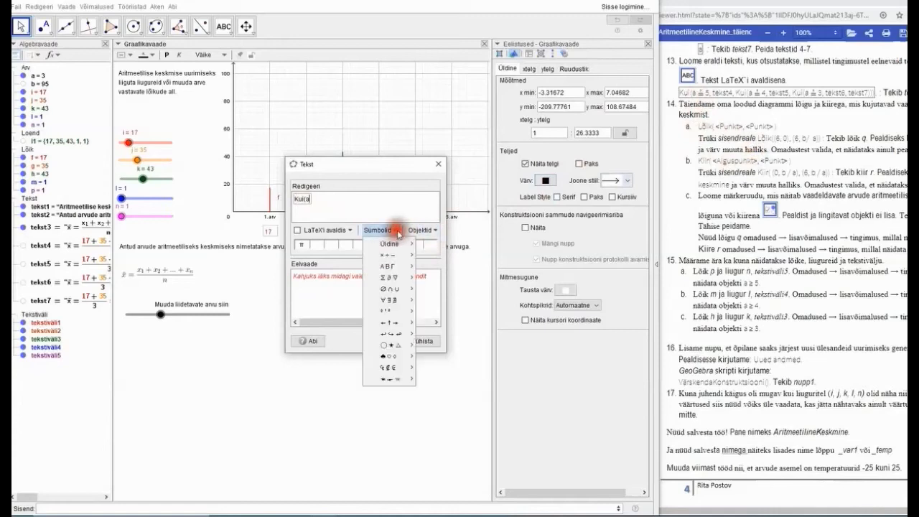
mouse_move(394, 256)
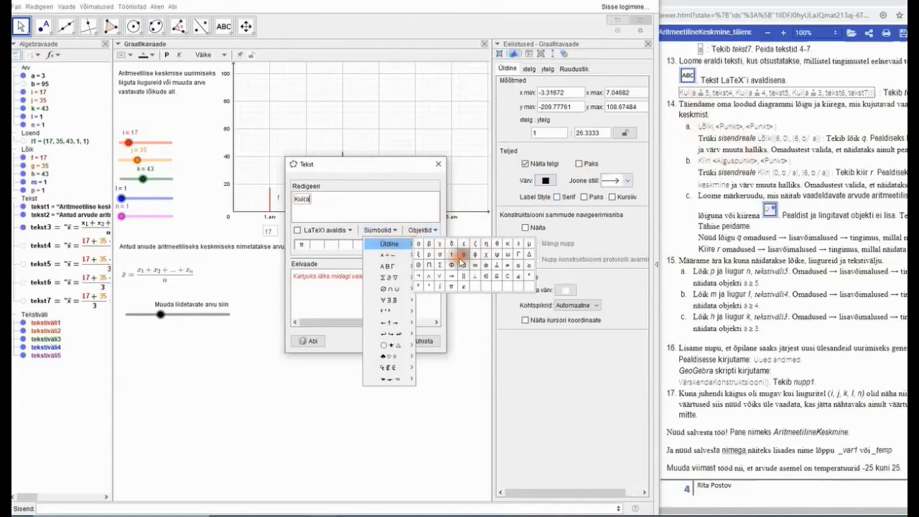
left_click(496, 265)
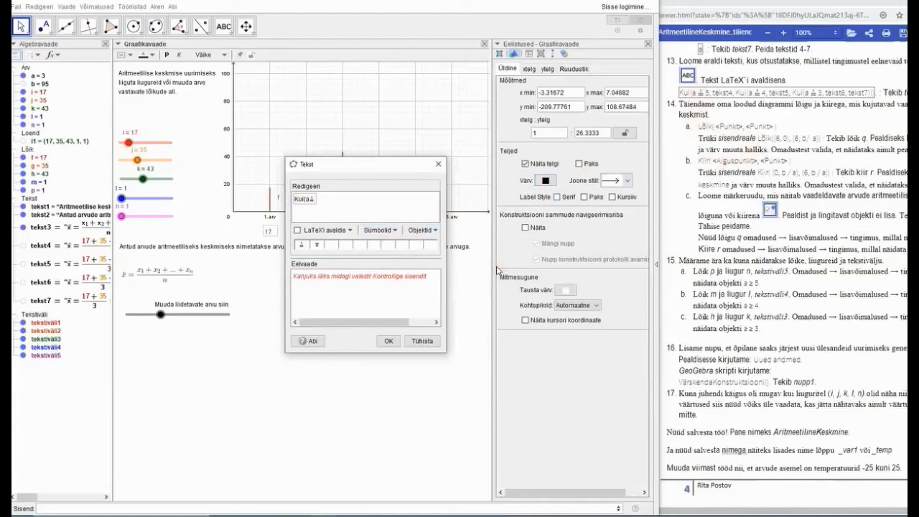
type("5,tekst4,Kui")
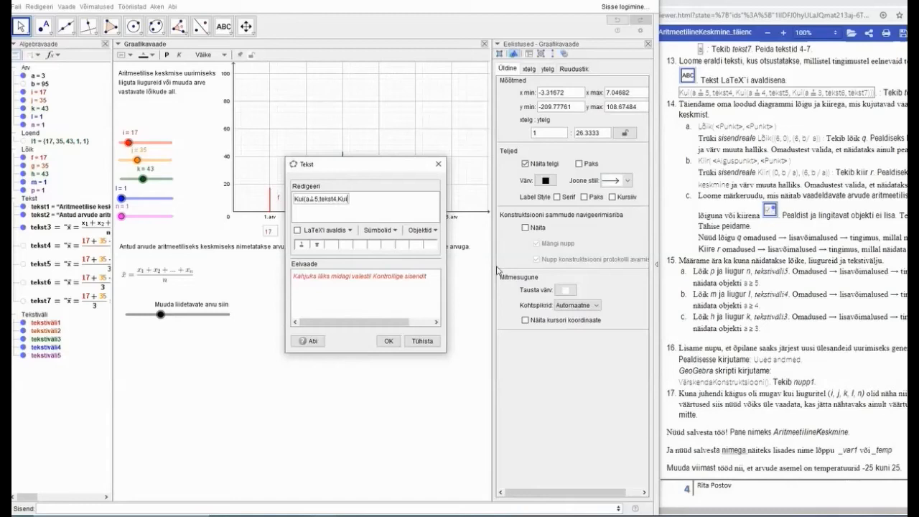
- Continue the nested expression with (a≟4,tekst5,Kui(a
type("(a")
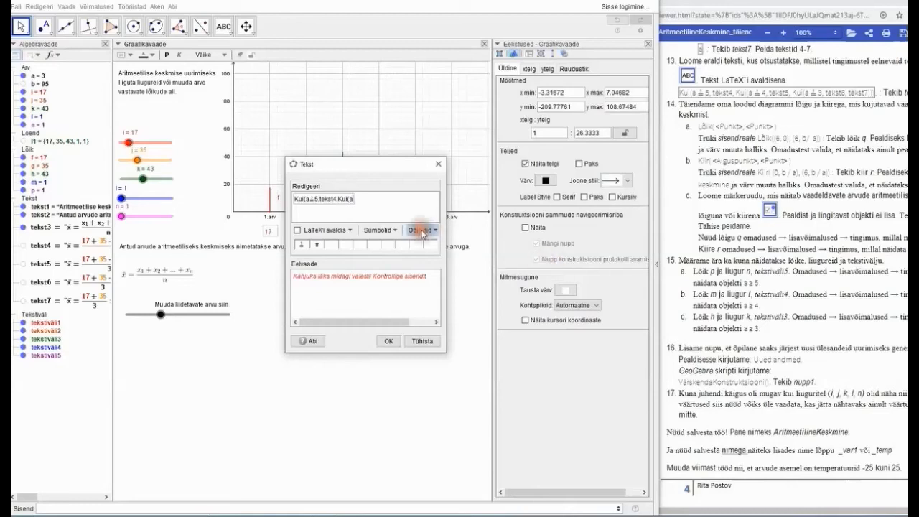
left_click(379, 229)
mouse_move(400, 247)
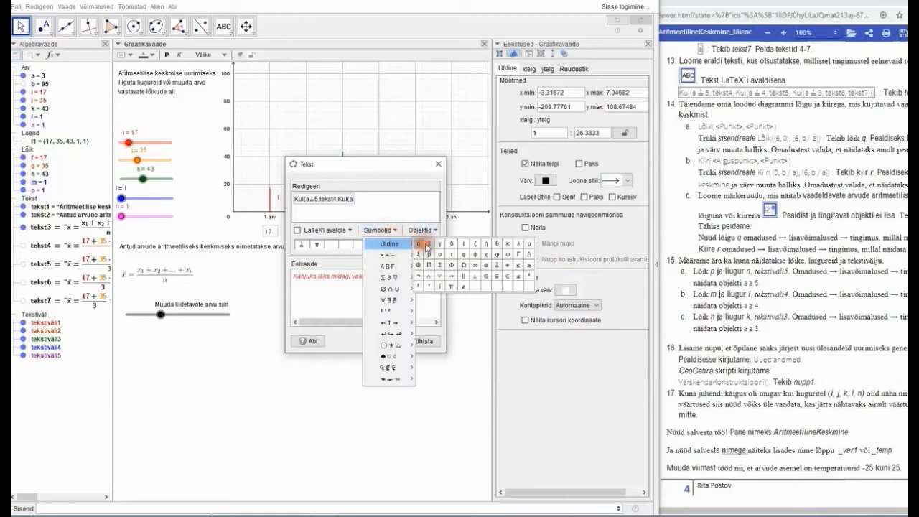
left_click(491, 265)
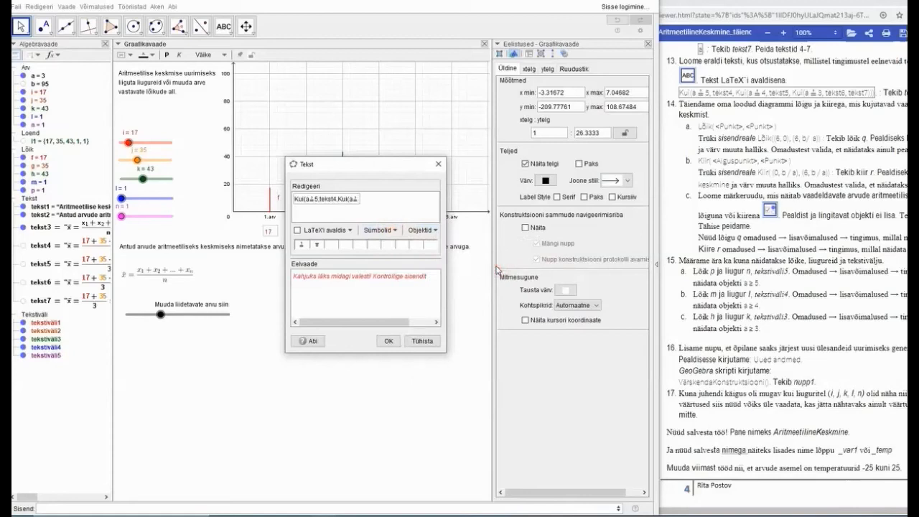
type("4,tekst5,Kui(a")
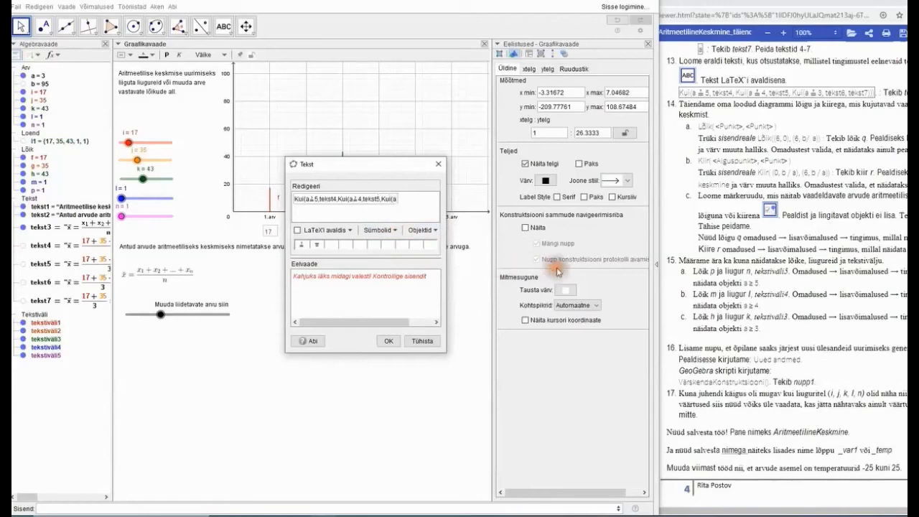
- Complete the nested expression with ≟3,tekst6,tekst7))) and review it from end to end
left_click(435, 230)
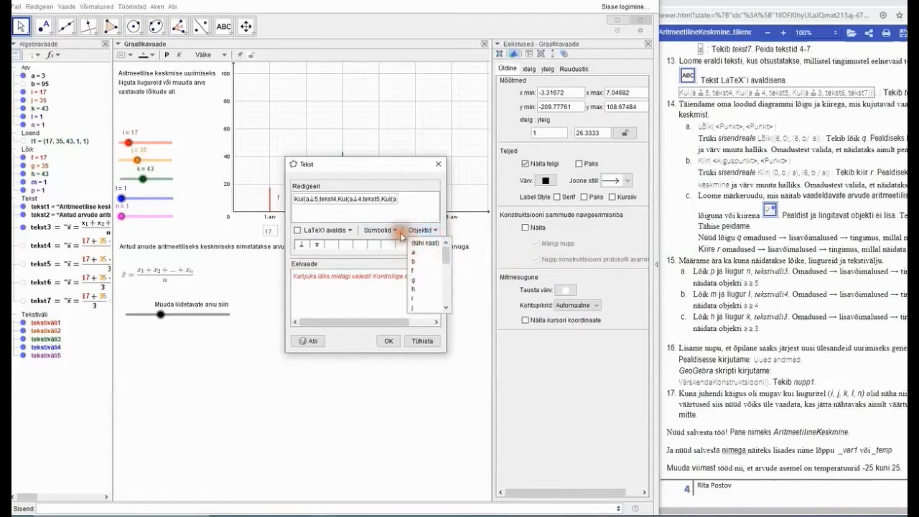
left_click(392, 229)
mouse_move(402, 247)
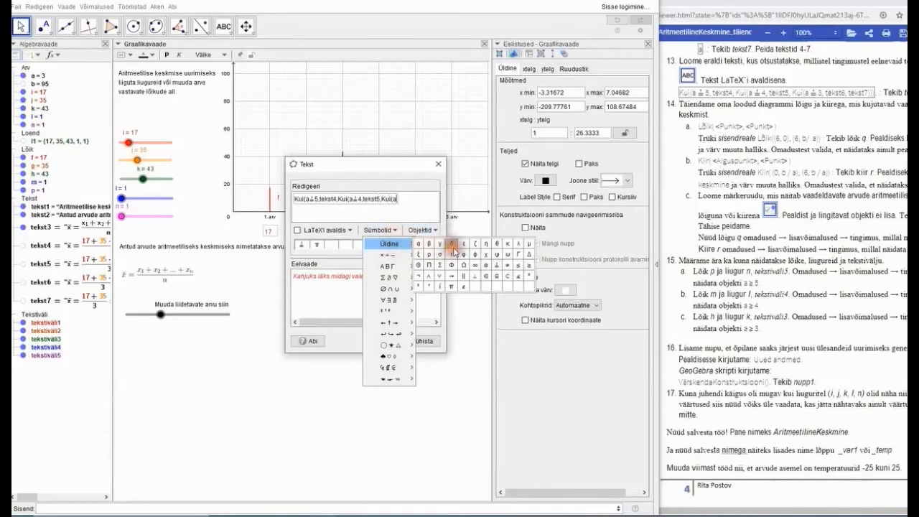
left_click(493, 256)
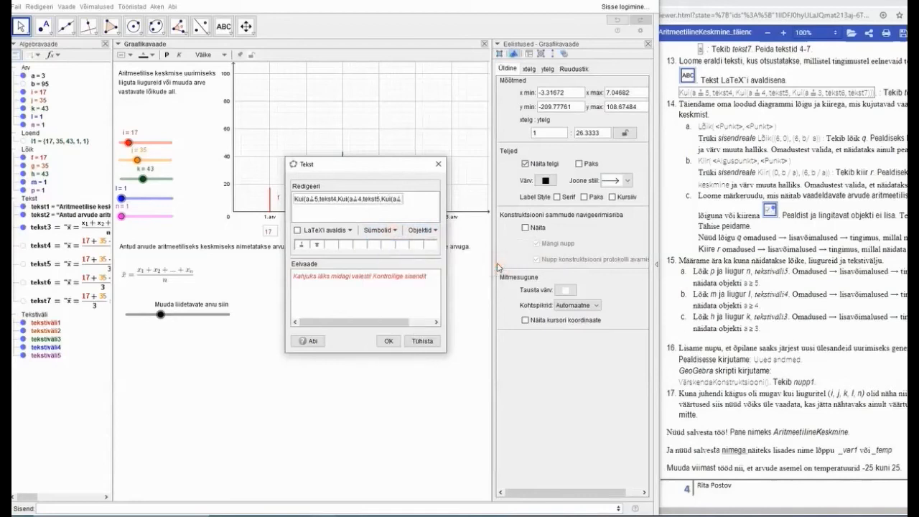
type("3,tekst6,tekst7")
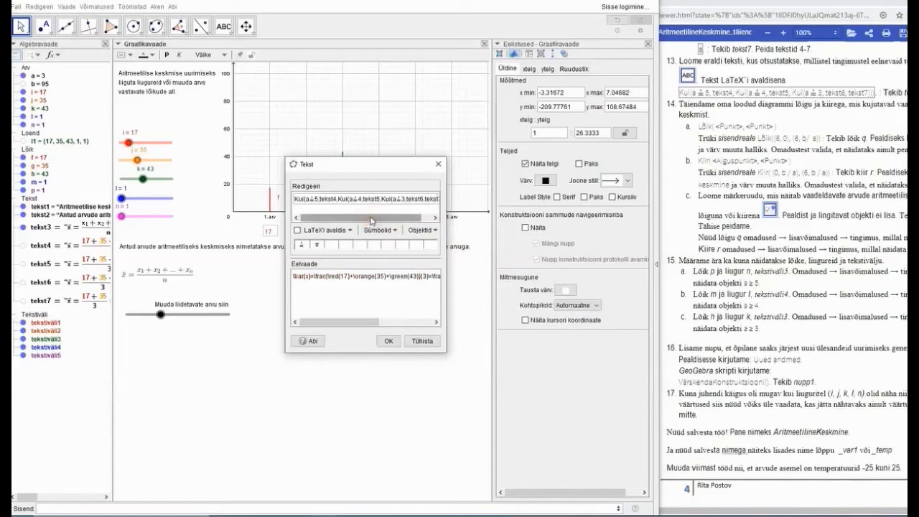
left_click_drag(371, 220, 380, 219)
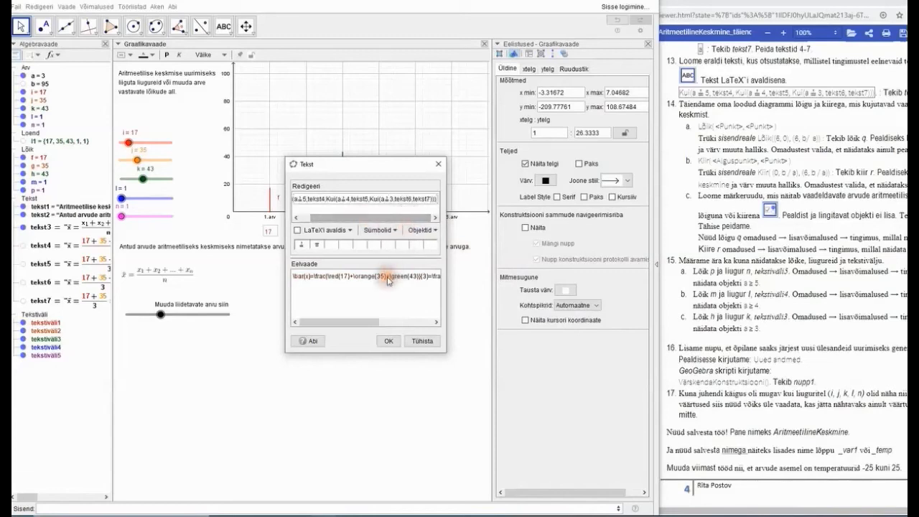
left_click(394, 220)
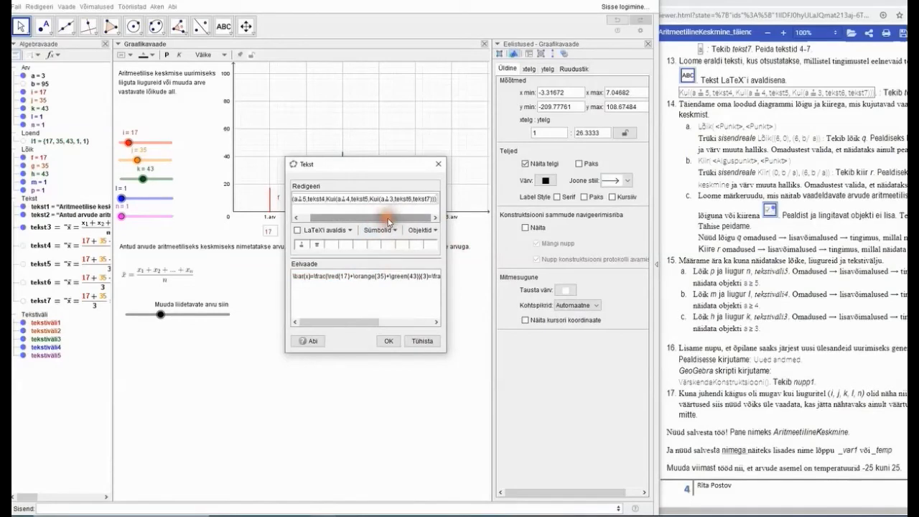
left_click_drag(393, 219, 358, 220)
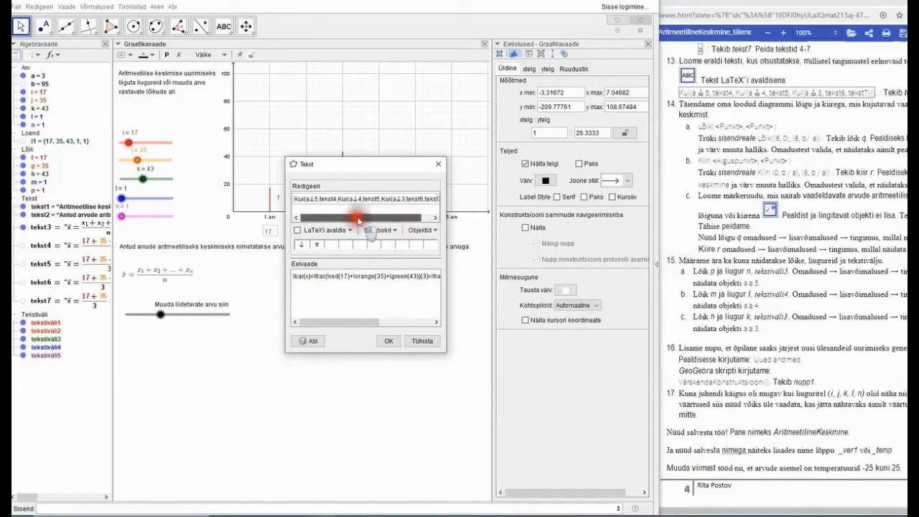
- Place the conditional text on the sheet, reopen it to turn on LaTeX formula rendering, and position it beside the general mean formula
left_click(391, 341)
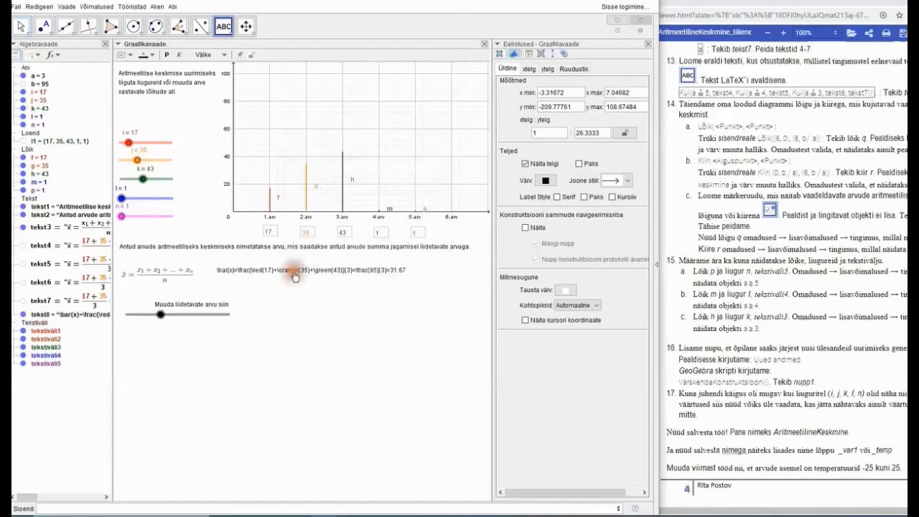
left_click(20, 26)
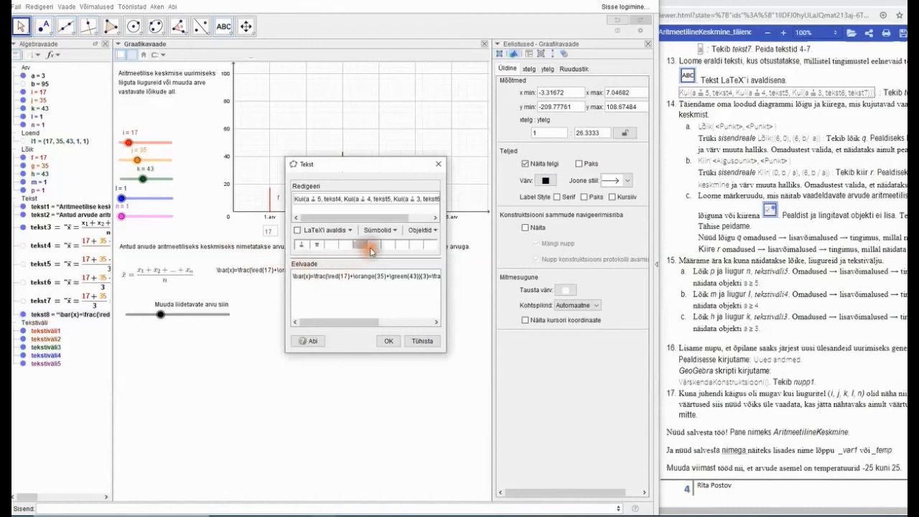
left_click_drag(445, 197, 617, 206)
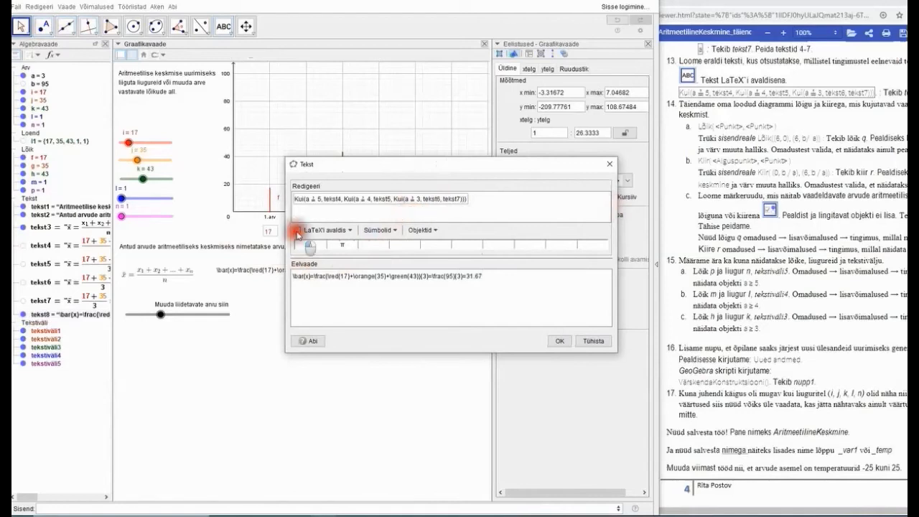
left_click(298, 231)
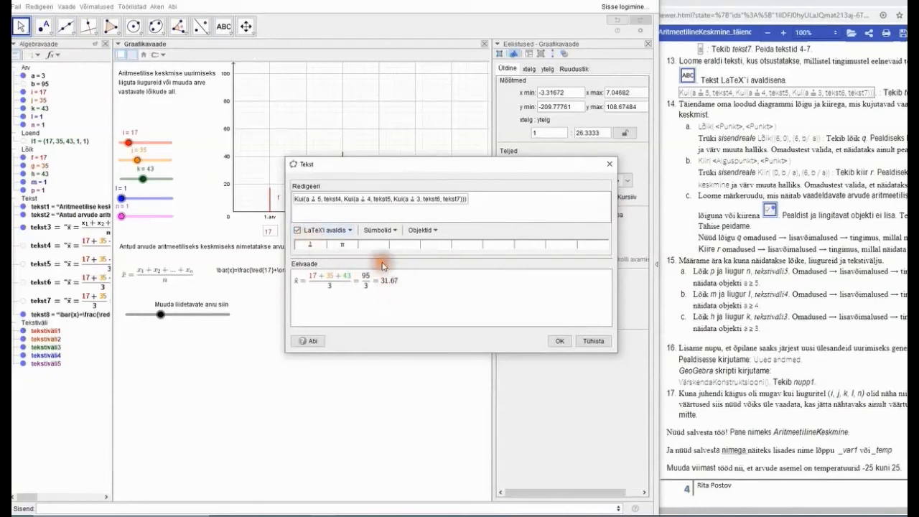
left_click(297, 231)
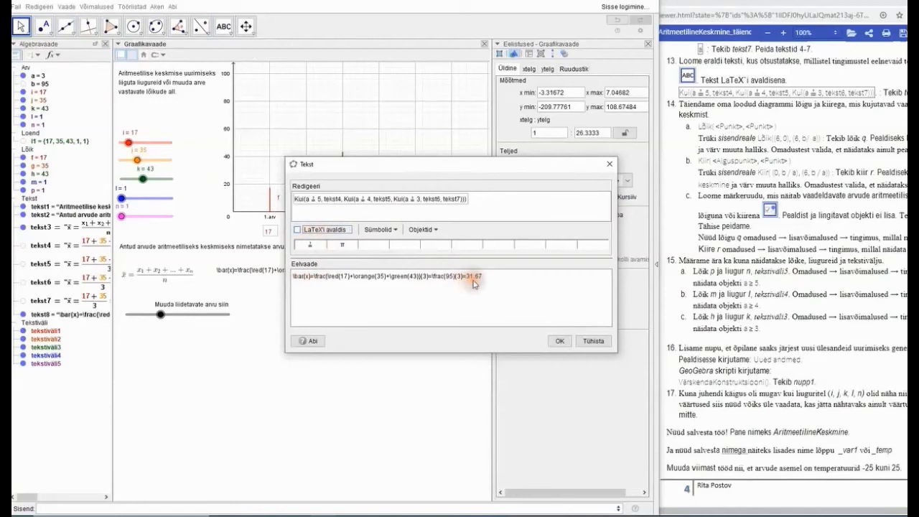
left_click(296, 231)
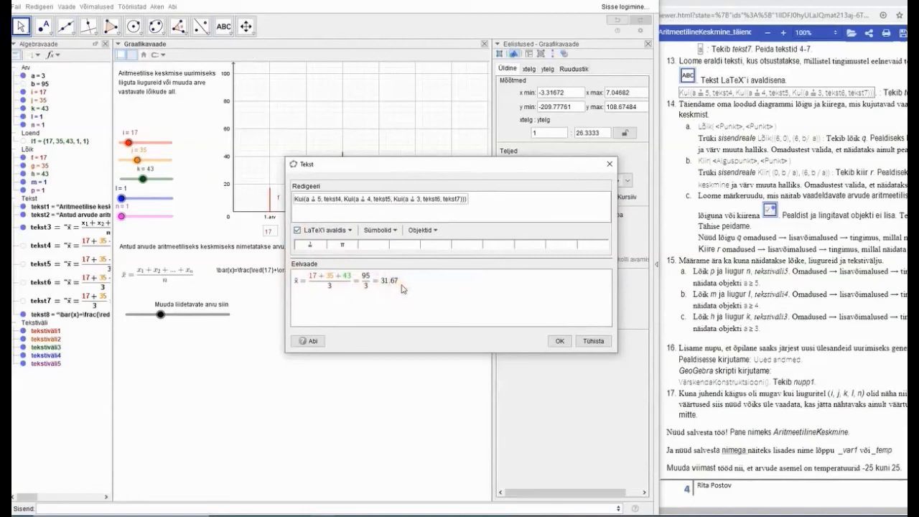
left_click(559, 342)
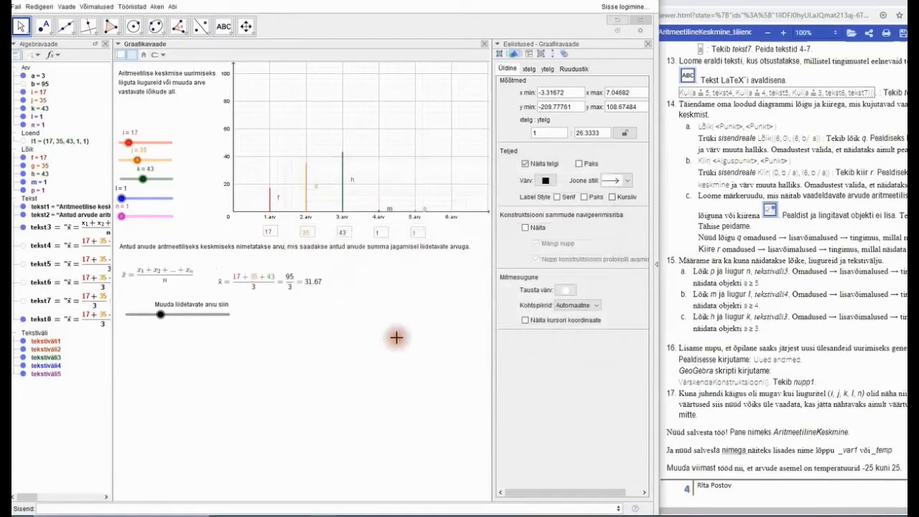
mouse_move(284, 288)
left_mouse_down()
mouse_move(294, 285)
mouse_move(278, 282)
left_mouse_up()
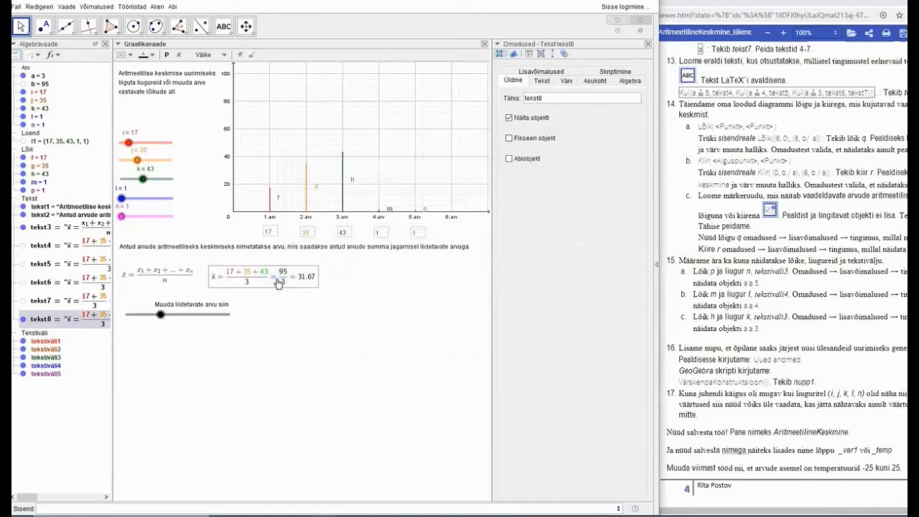
- Test the conditional text by setting the number-of-addends slider a to 2, 3 and finally 5
left_click(158, 315)
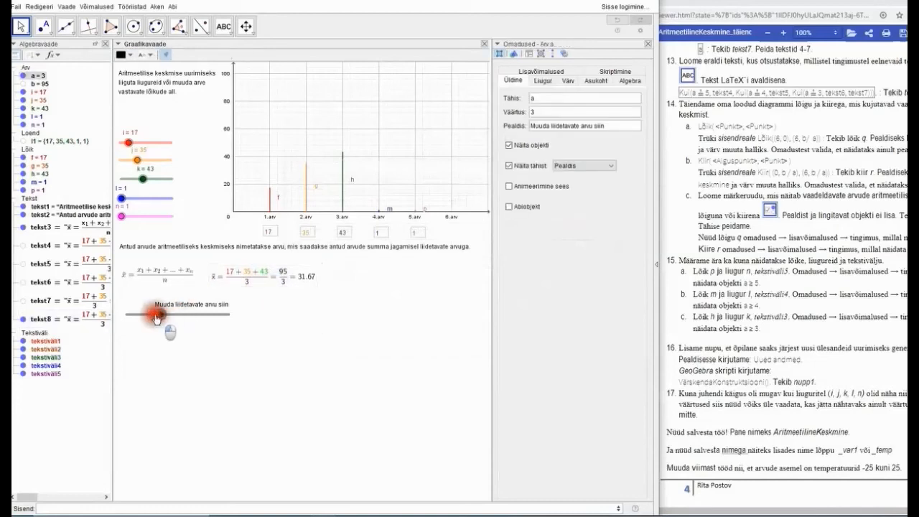
left_click_drag(158, 317, 132, 317)
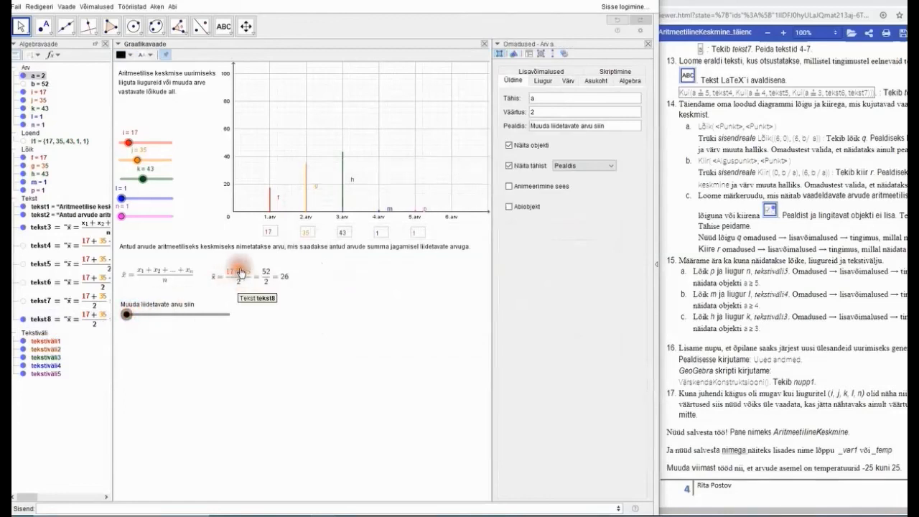
left_click(132, 316)
left_click_drag(132, 317, 160, 313)
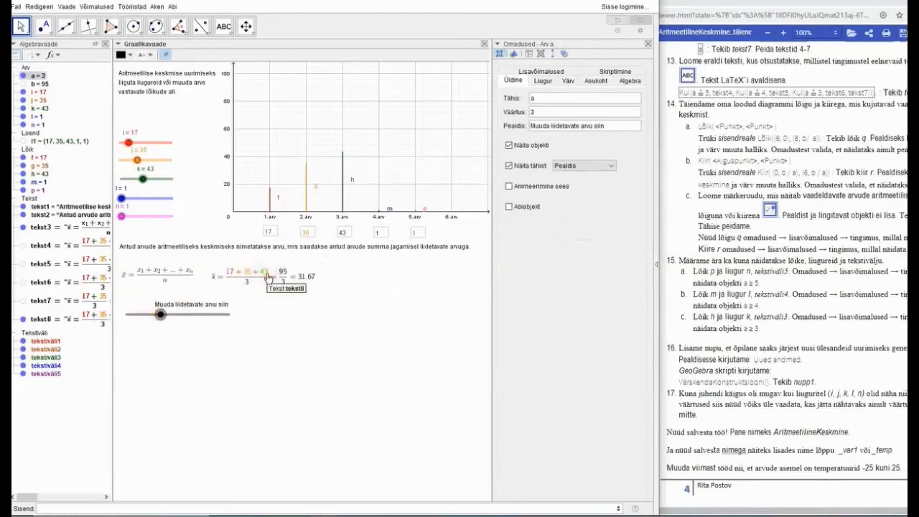
left_click_drag(160, 314, 228, 319)
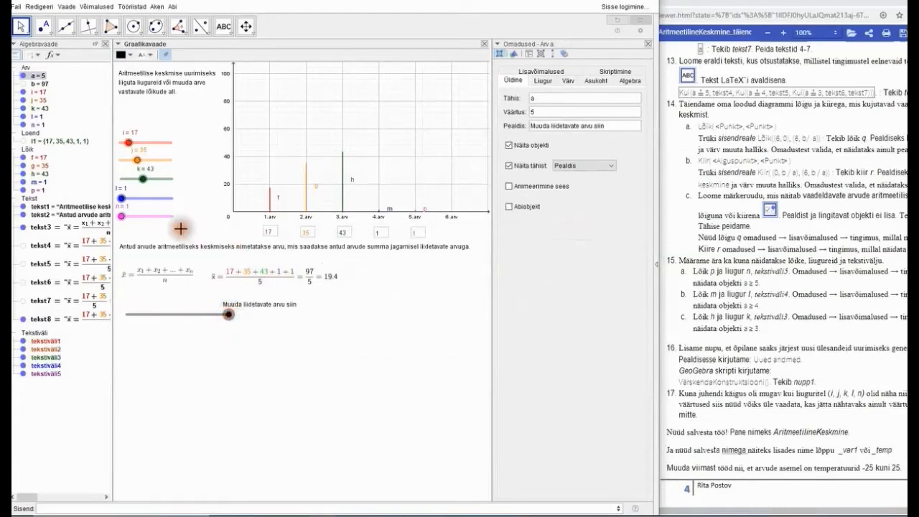
- Set slider n to 83 and slider l to 35, and save the applet
left_click_drag(122, 216, 164, 221)
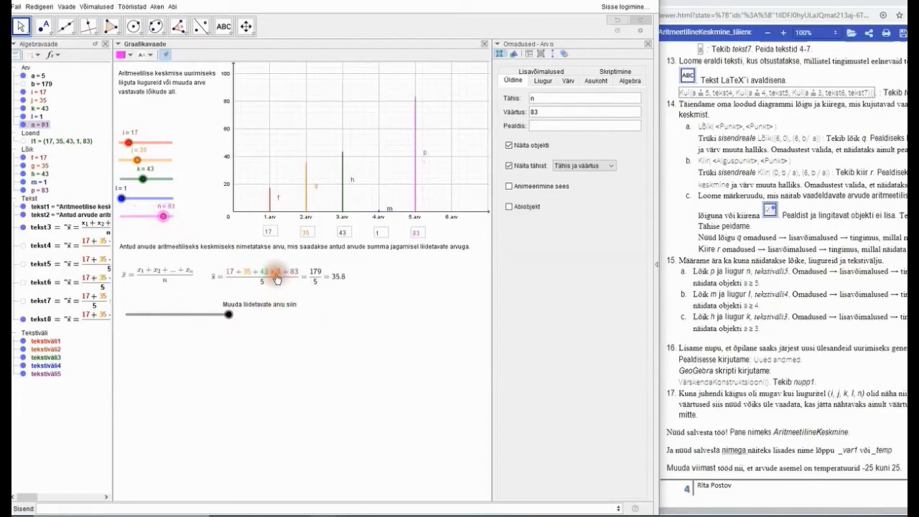
mouse_move(126, 199)
left_mouse_down()
mouse_move(154, 200)
mouse_move(139, 203)
left_mouse_up()
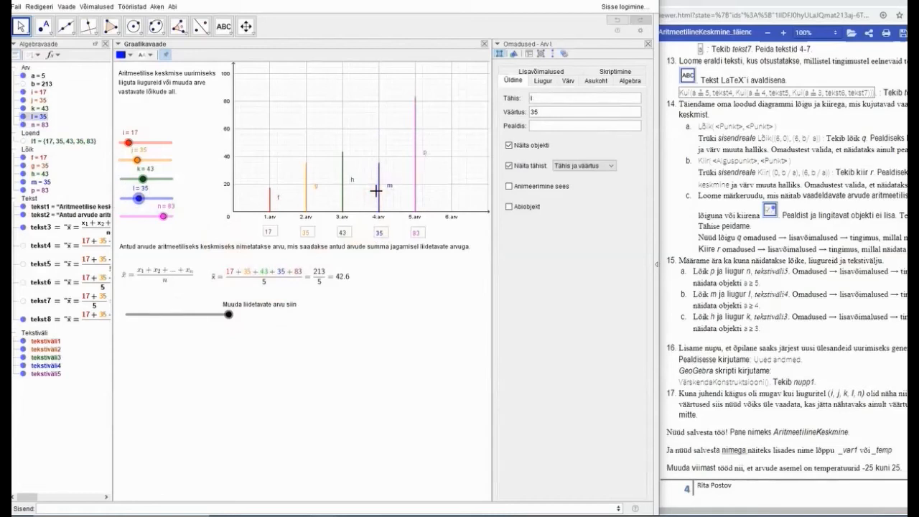
left_click(16, 7)
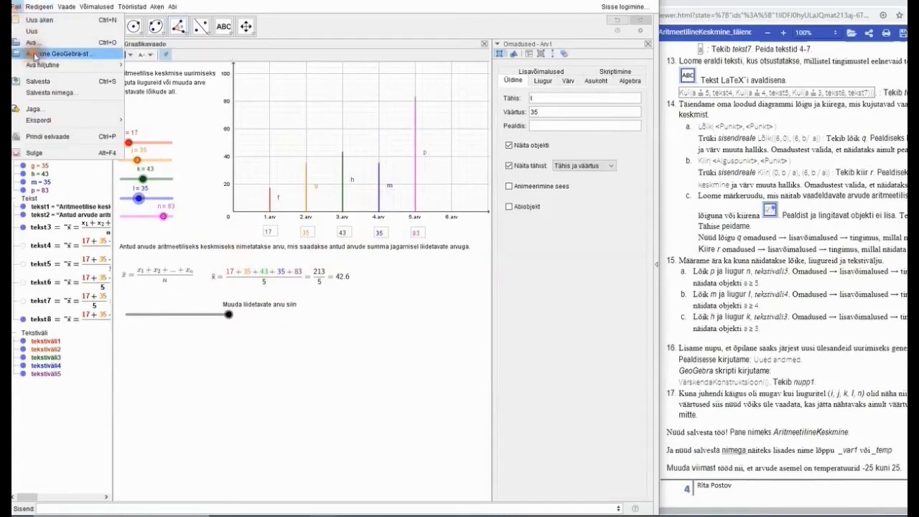
left_click(30, 81)
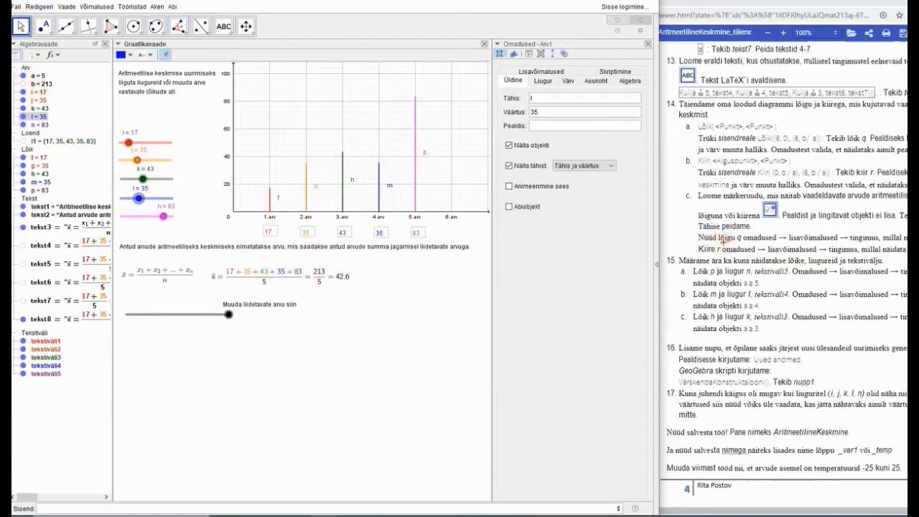
- Copy the segment command Lõik((6, 0), (6, b / a)) from the instructions in Kami and enter it in GeoGebra
left_click(682, 178)
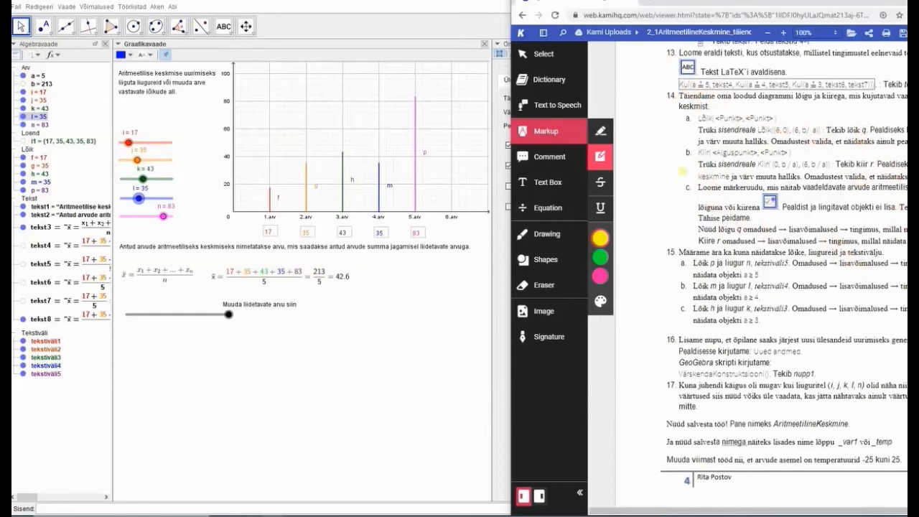
scroll(681, 180, "down", 1)
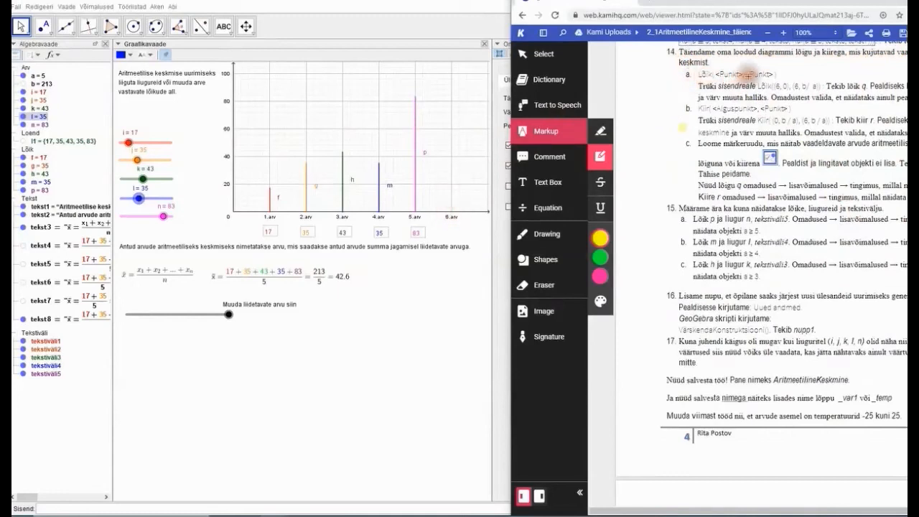
left_click(549, 55)
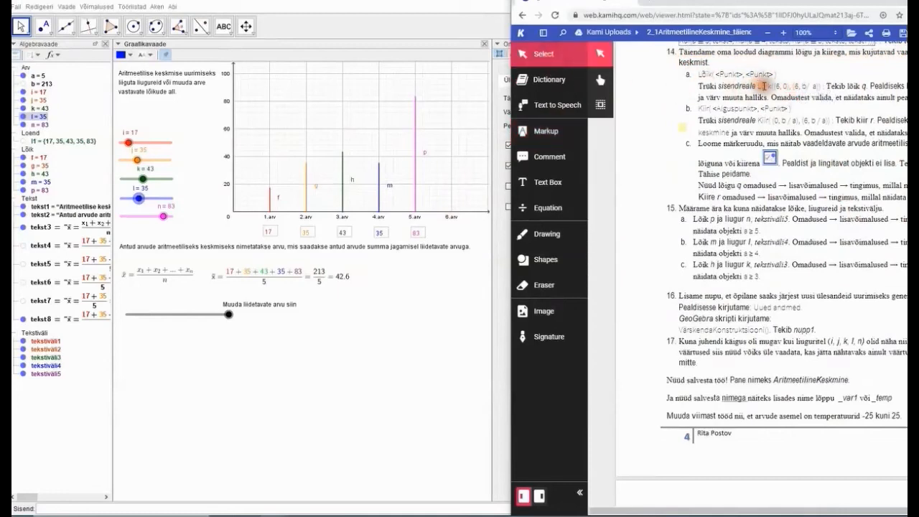
left_click_drag(757, 86, 818, 85)
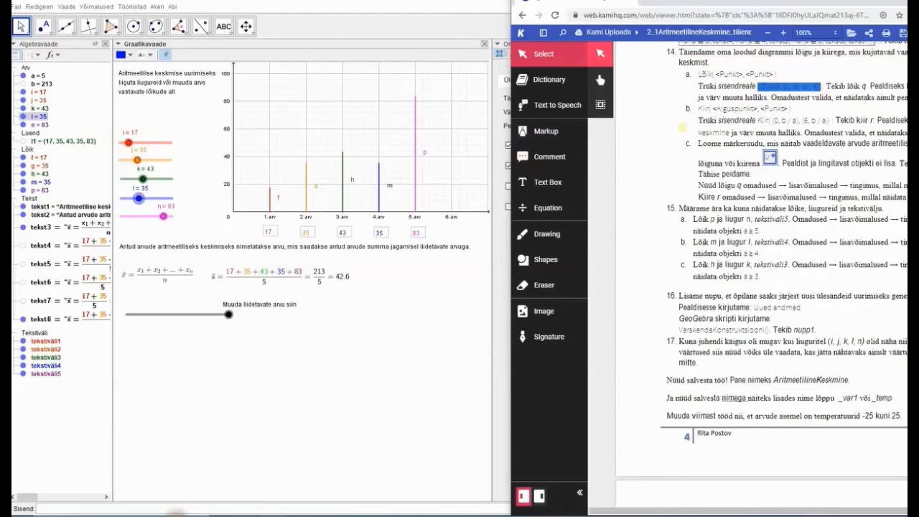
left_click(181, 508)
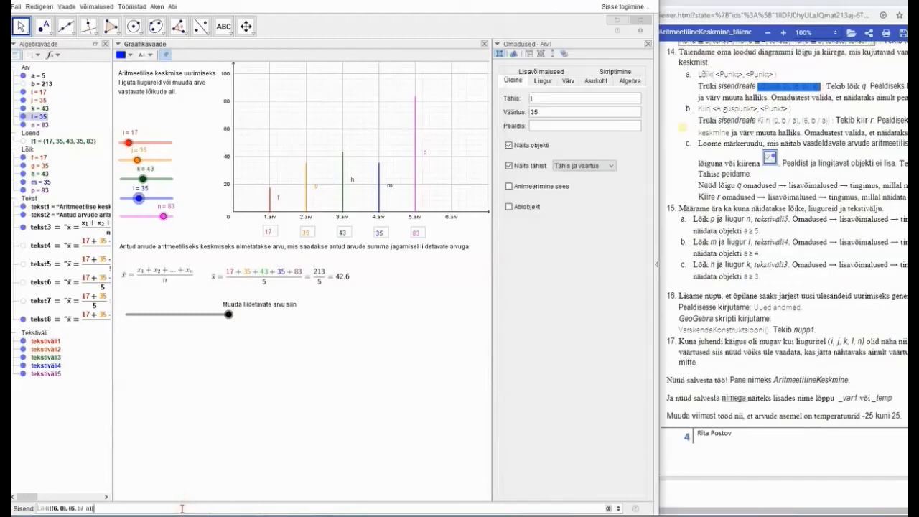
key("Return")
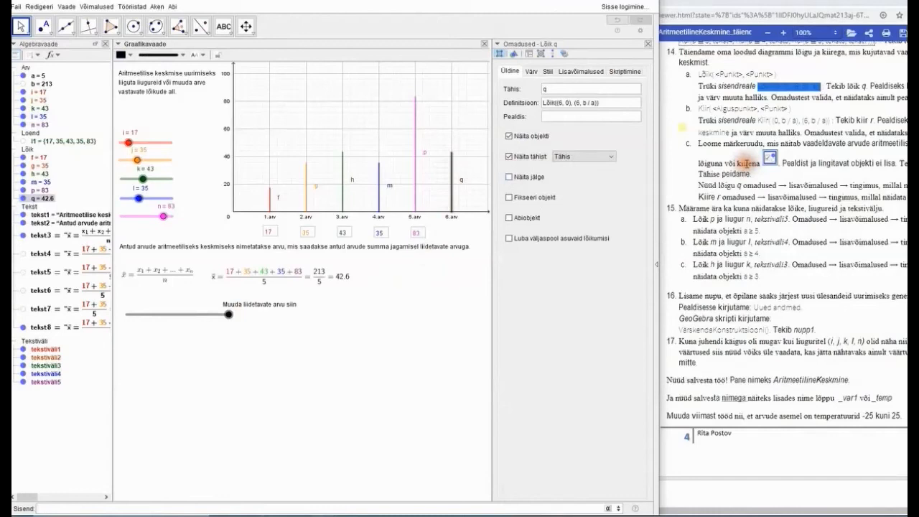
- Give segment q the caption keskmine and show the caption as its label
left_click(768, 168)
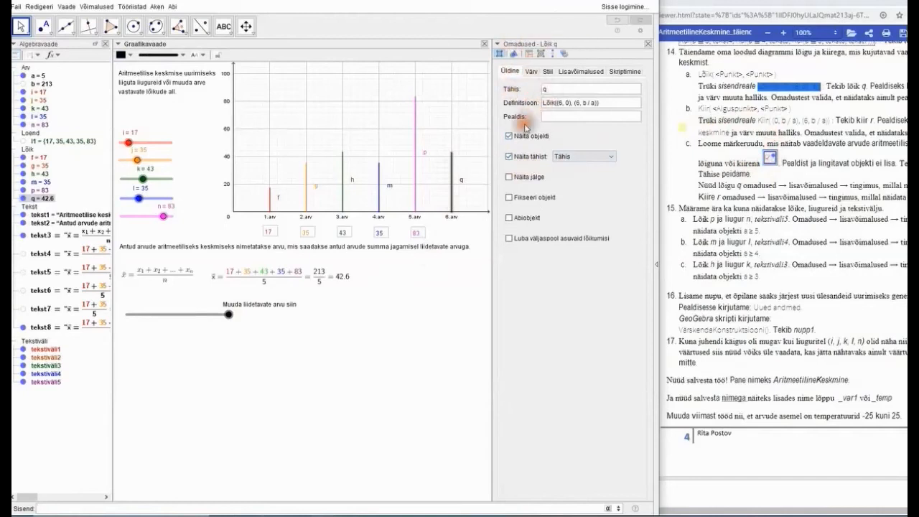
left_click(566, 116)
left_click(567, 116)
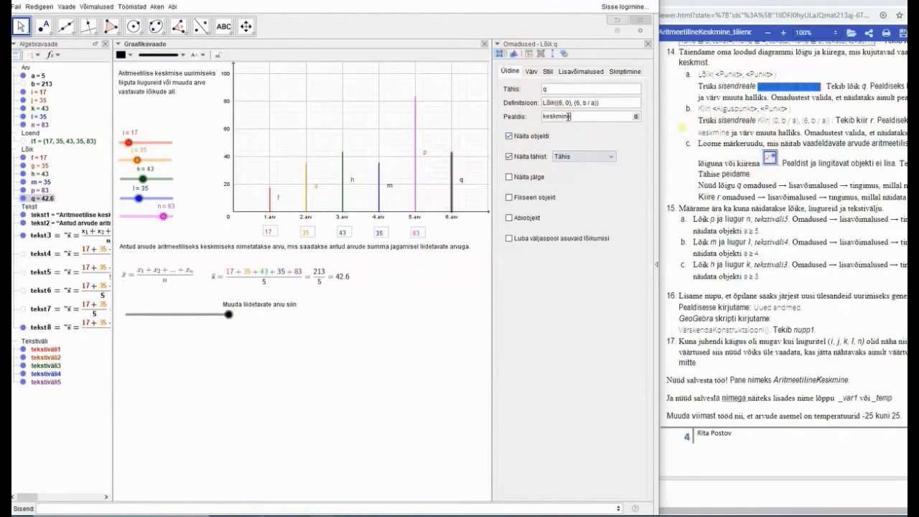
left_click(601, 155)
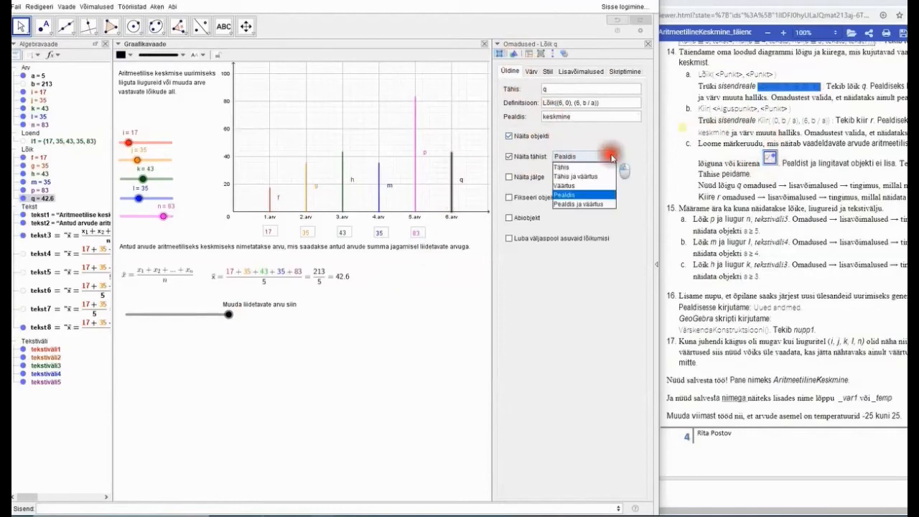
left_click(581, 194)
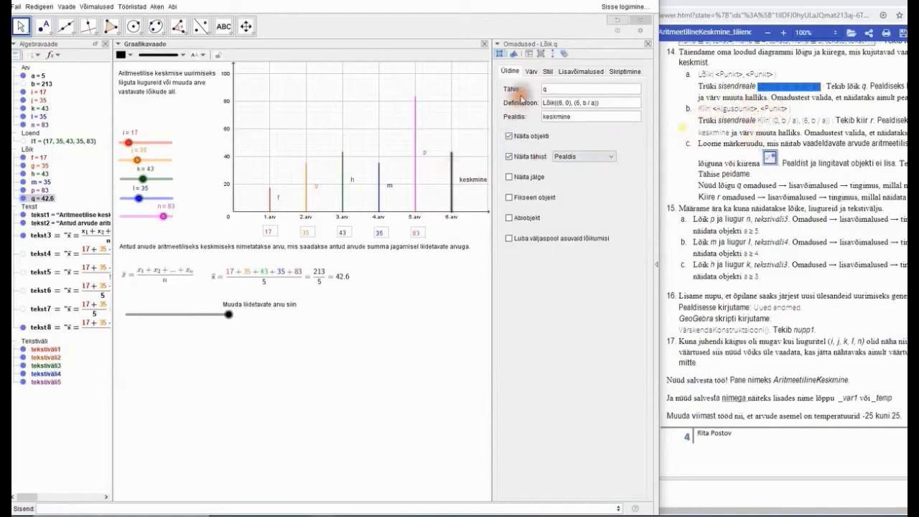
- Colour segment q light grey (192, 192, 192)
left_click(530, 71)
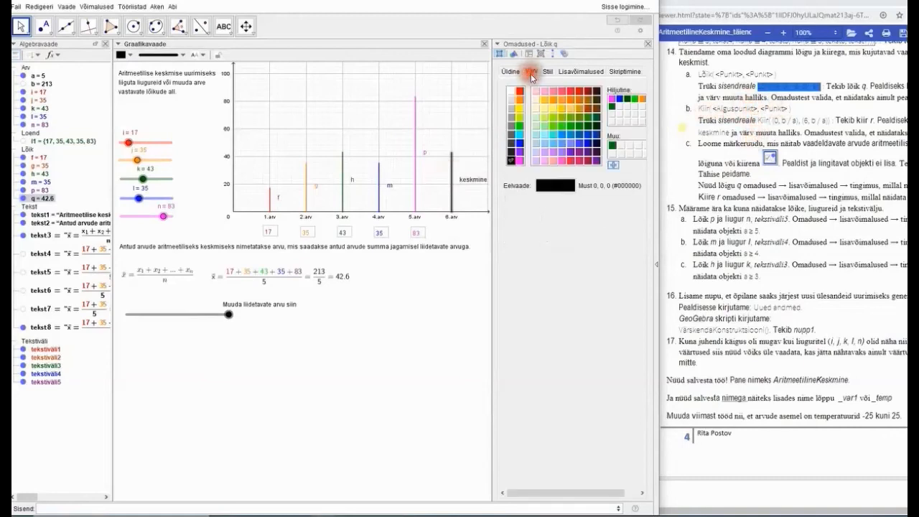
left_click(512, 109)
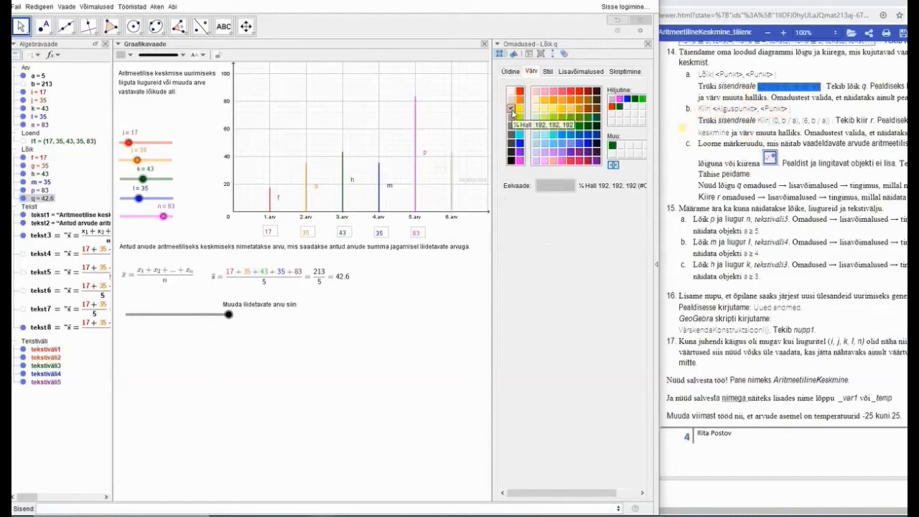
left_click(509, 119)
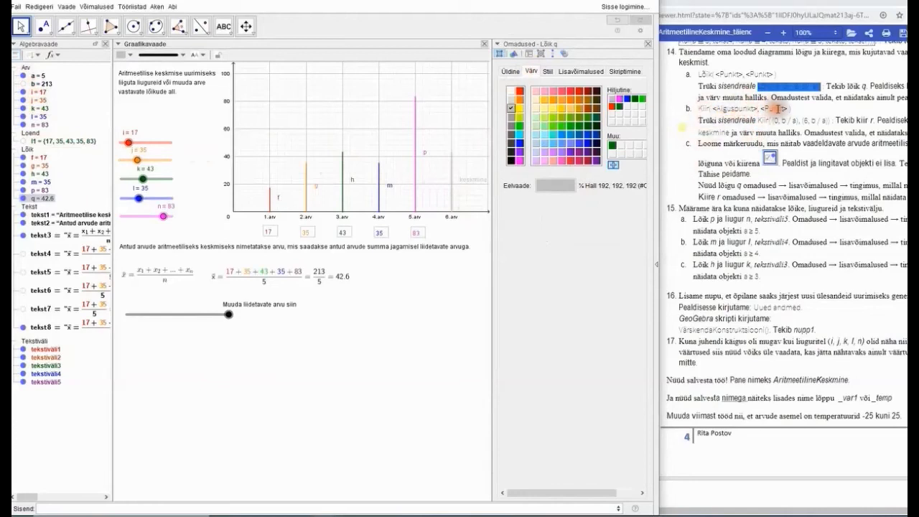
- Create the ray Kiir((0, b / a), (6, b / a)) from the command in the instructions and colour it light grey
left_click_drag(830, 121, 757, 121)
key("ctrl+c")
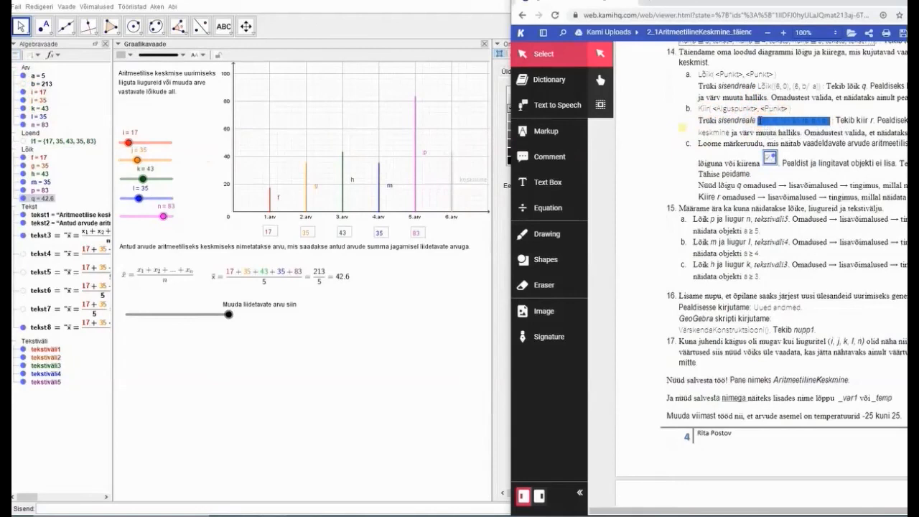
left_click(224, 508)
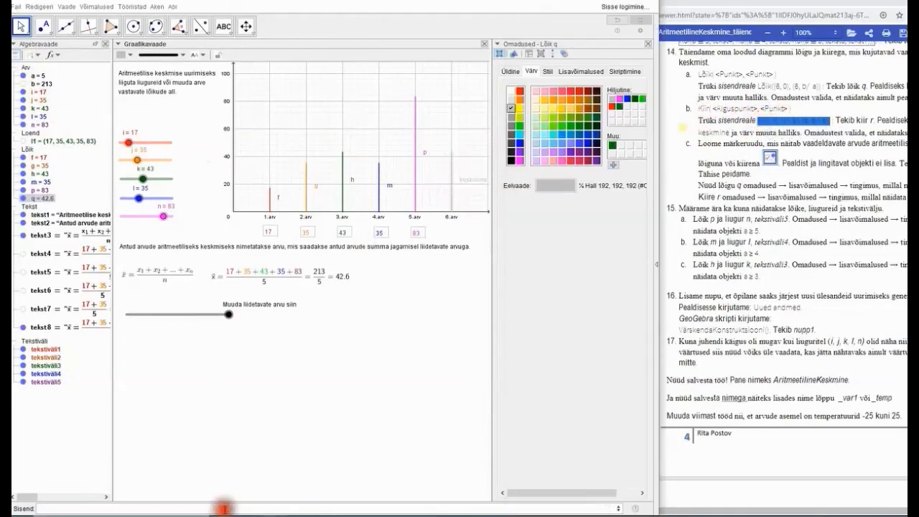
key("ctrl+v")
key("Return")
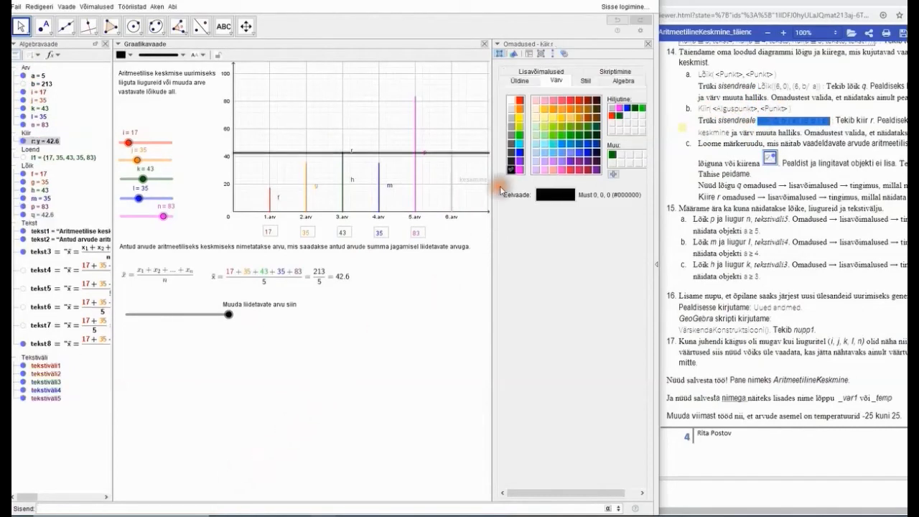
left_click(511, 118)
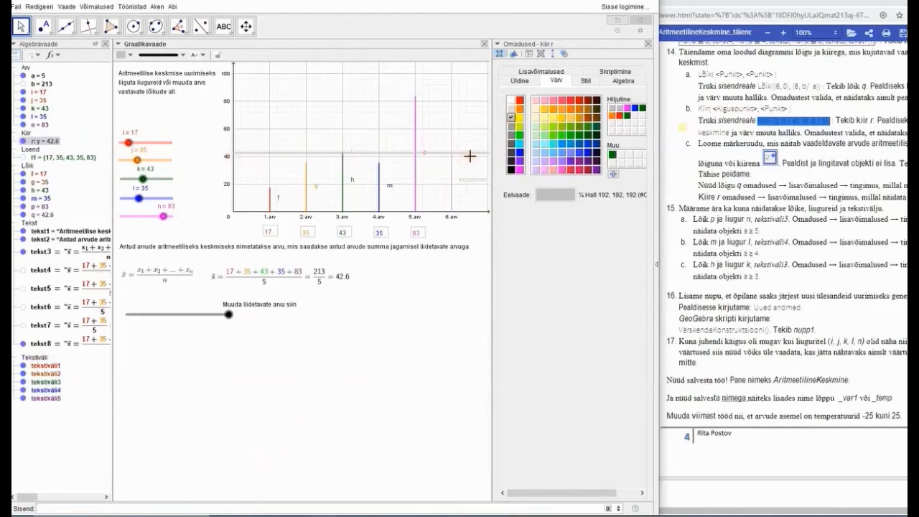
left_click(698, 145)
left_click(688, 143)
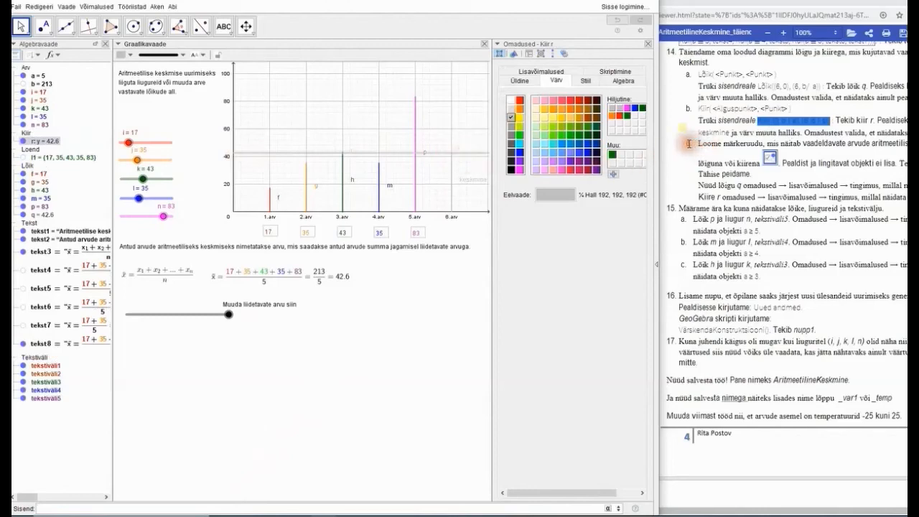
left_click(770, 157)
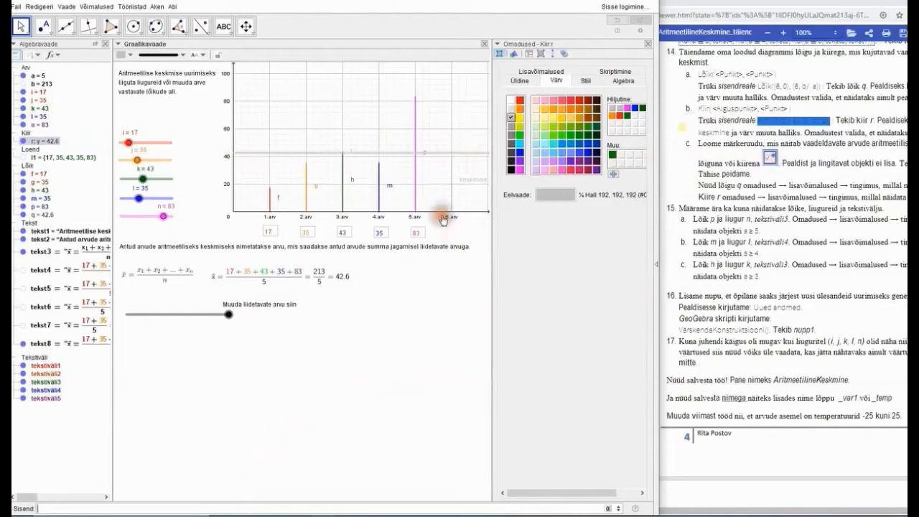
- Insert a checkbox without a caption or linked objects just below the 6.arv mark of the diagram
left_click(223, 27)
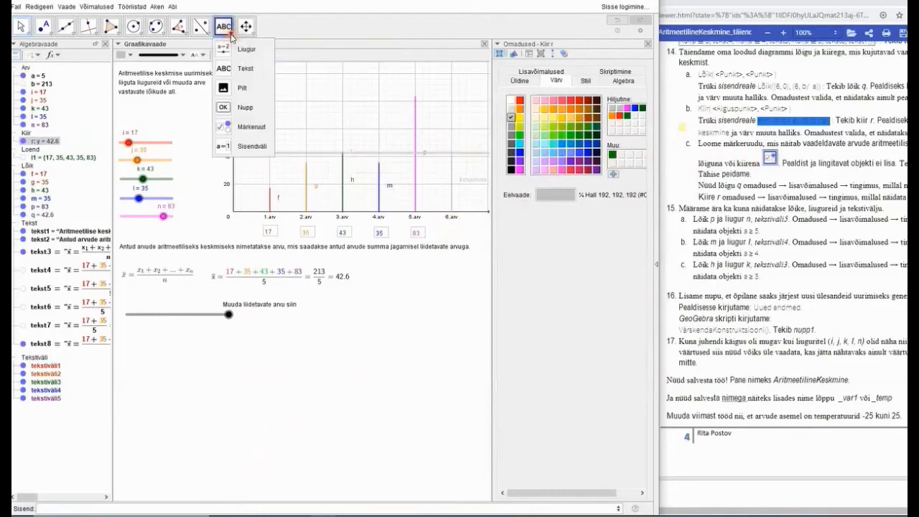
left_click(222, 126)
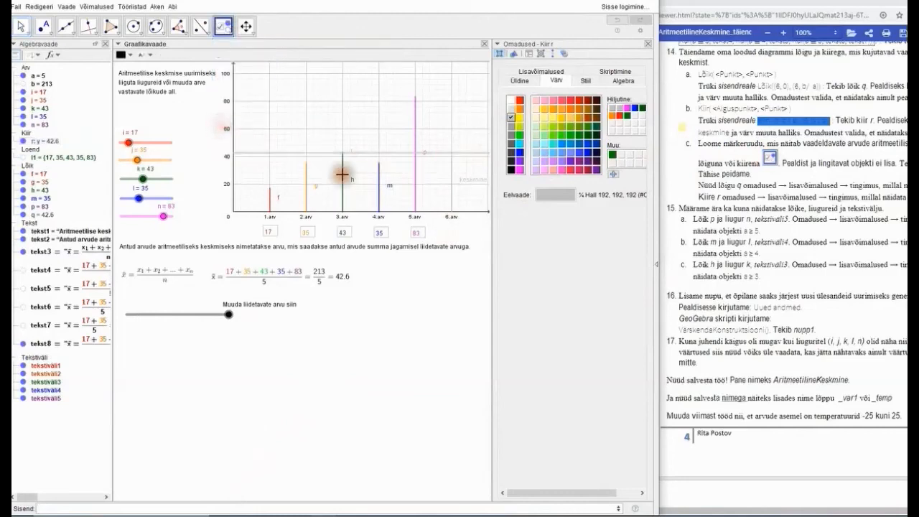
left_click(447, 227)
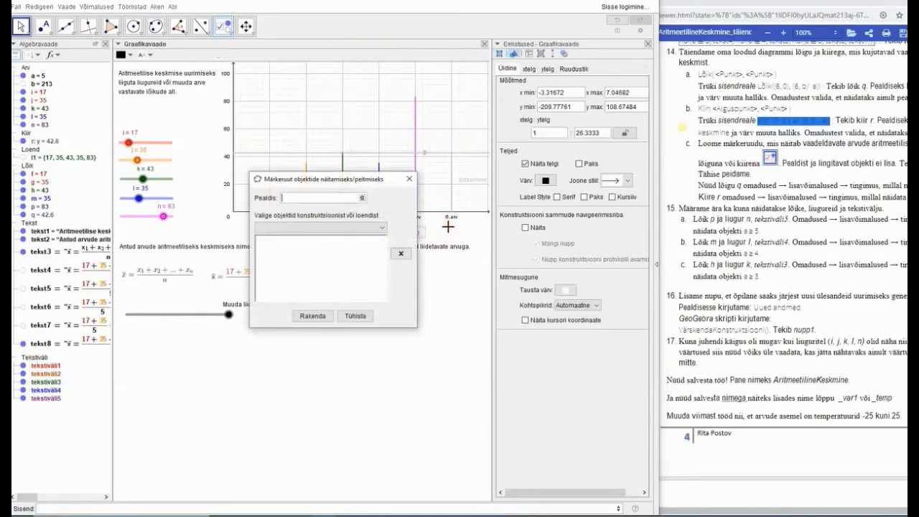
left_click(332, 201)
mouse_move(321, 232)
left_mouse_down()
mouse_move(312, 229)
mouse_move(364, 231)
left_mouse_up()
left_click(313, 316)
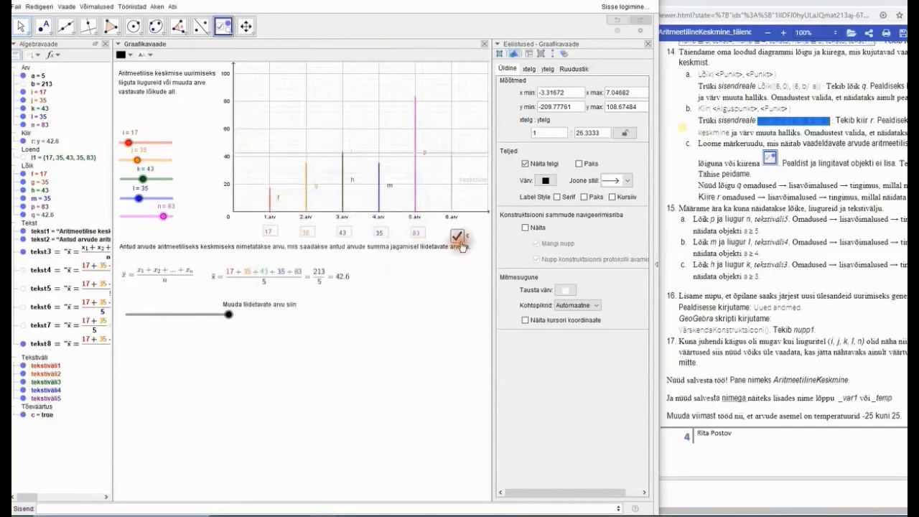
- Move the new checkbox directly under the 6.arv mark, in line with the input boxes
left_click(19, 25)
left_click(457, 235)
left_click(458, 238)
left_click_drag(459, 237, 453, 233)
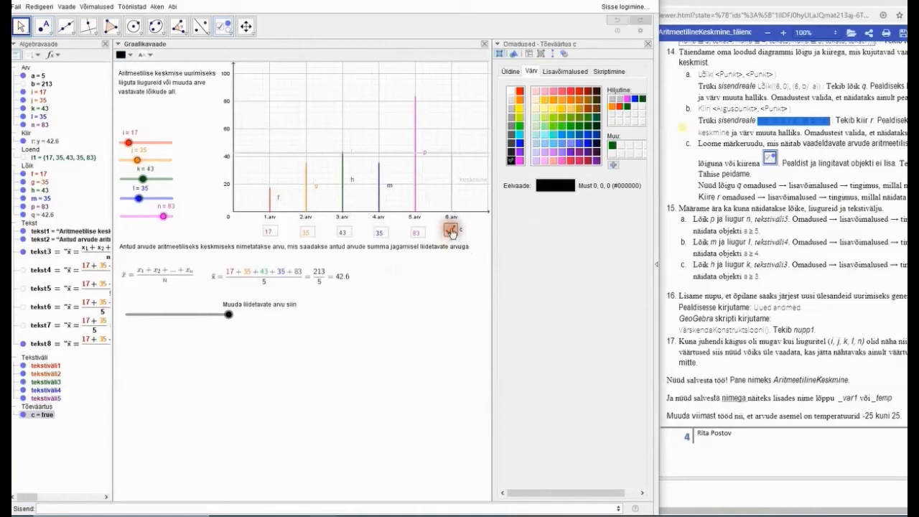
left_click(450, 235)
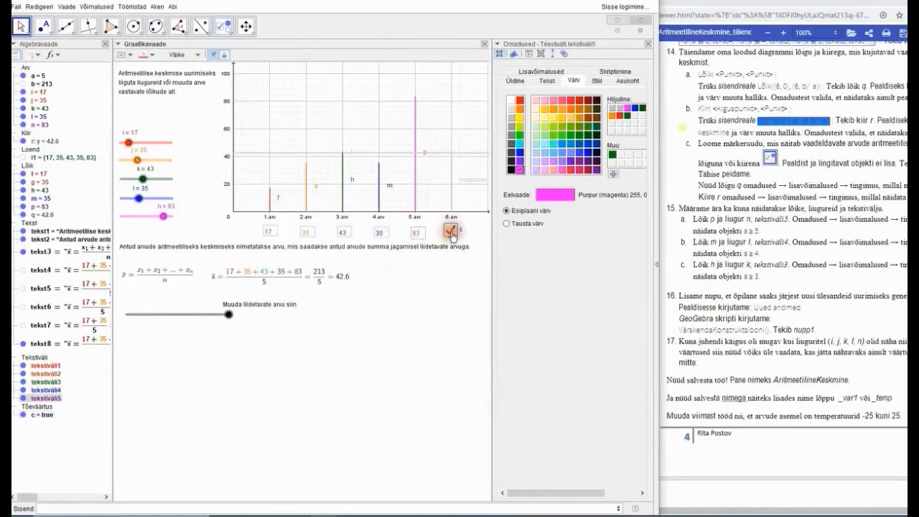
left_click(450, 233)
left_click(451, 231)
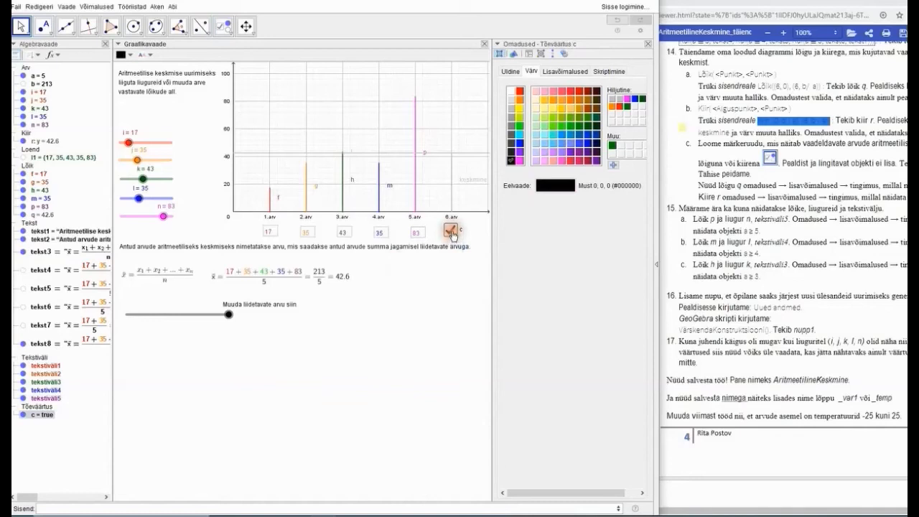
right_click(450, 233)
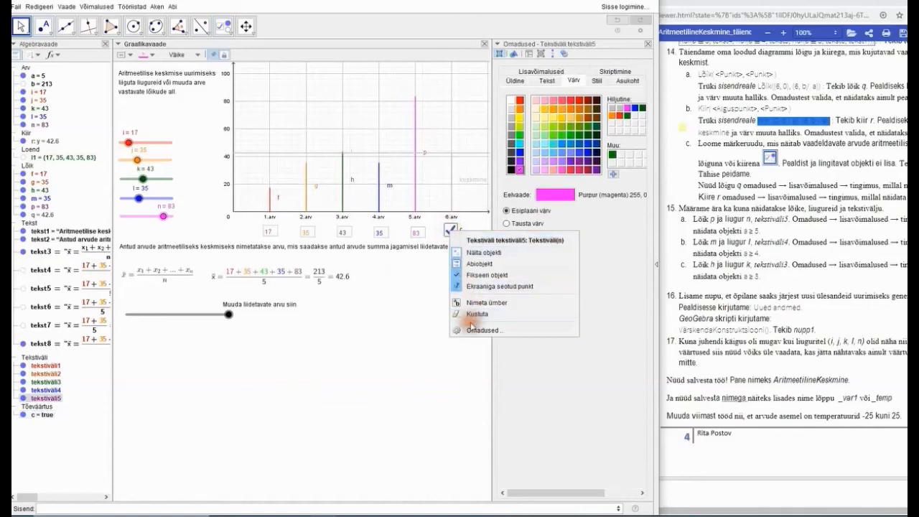
left_click(470, 328)
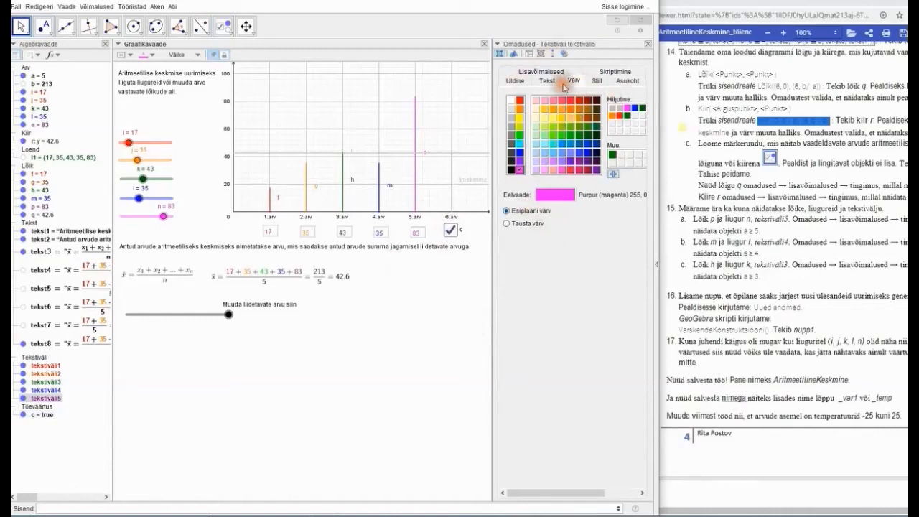
left_click(516, 81)
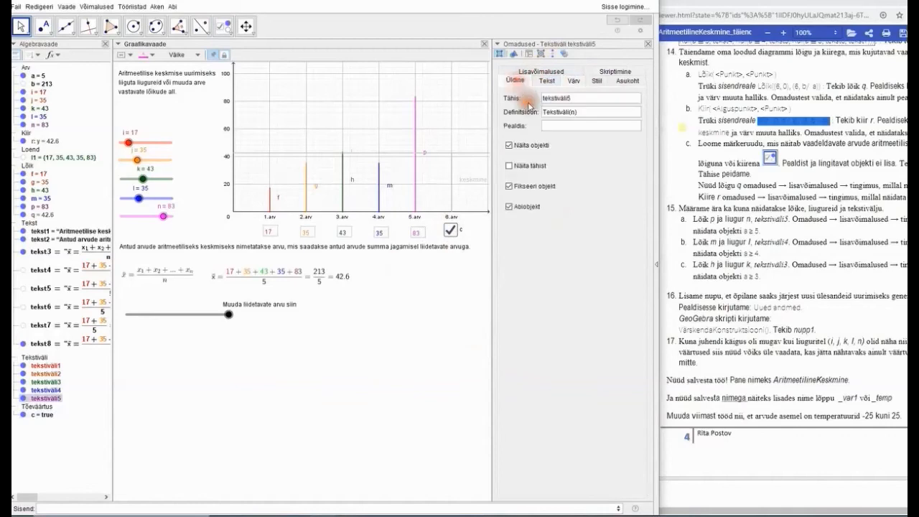
left_click(508, 146)
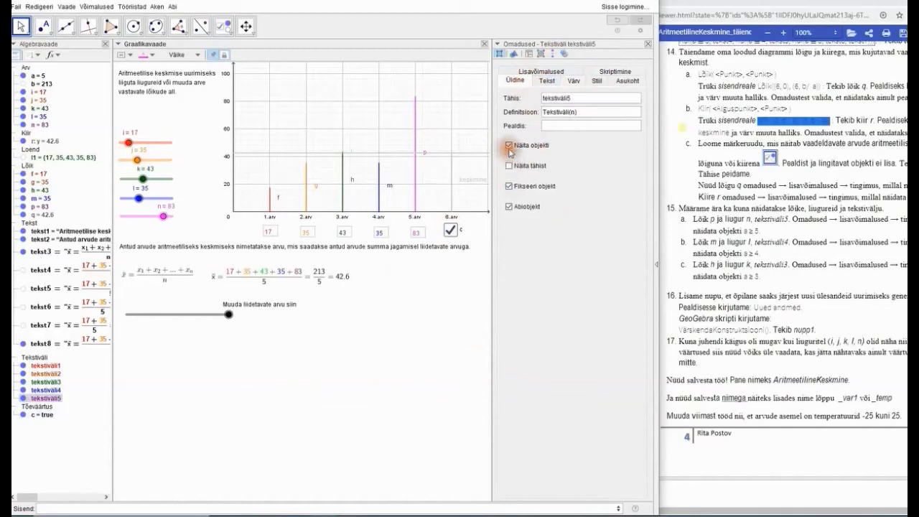
left_click(509, 146)
- Switch checkbox c off and hide its label
left_click(451, 231)
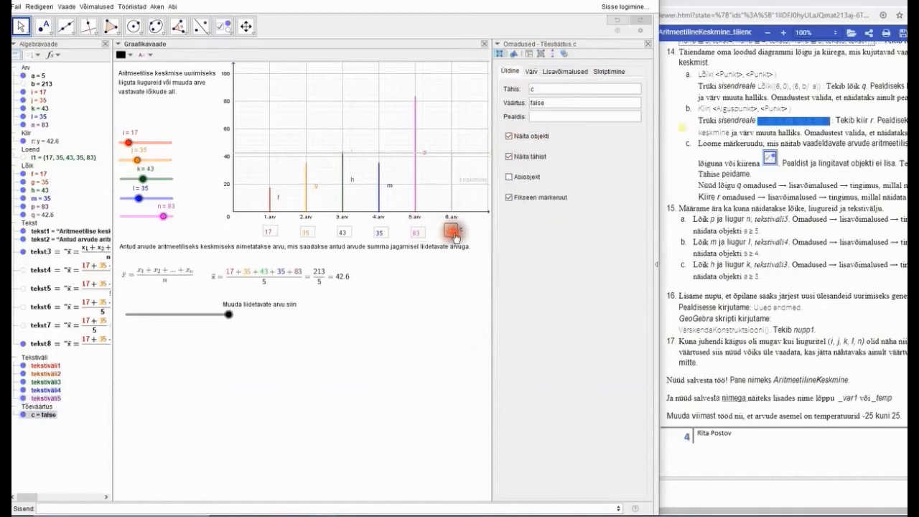
left_click(509, 157)
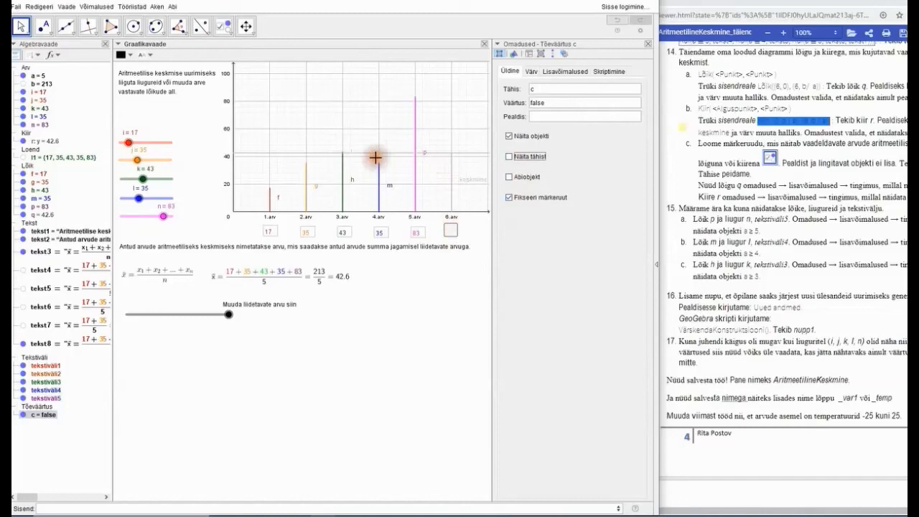
- Enter the checkbox variable c in the condition for showing segment q
left_click(452, 176)
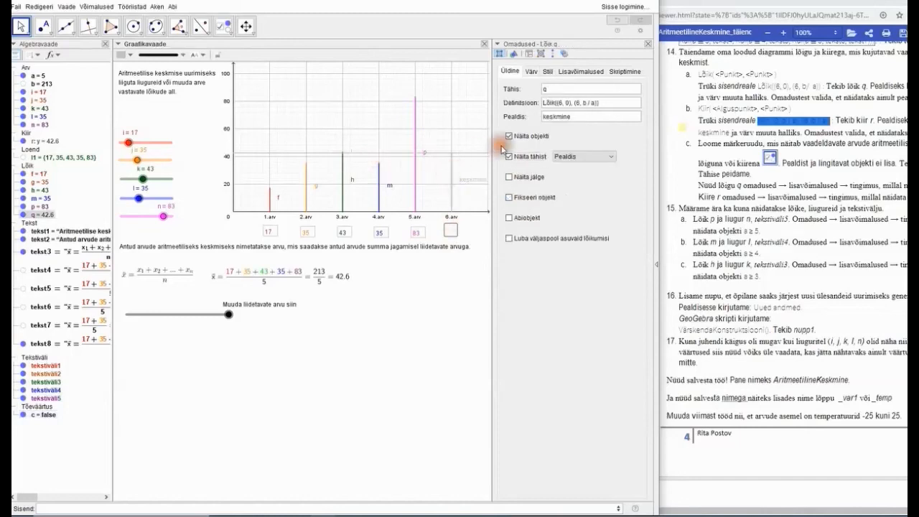
left_click(585, 72)
left_click(564, 98)
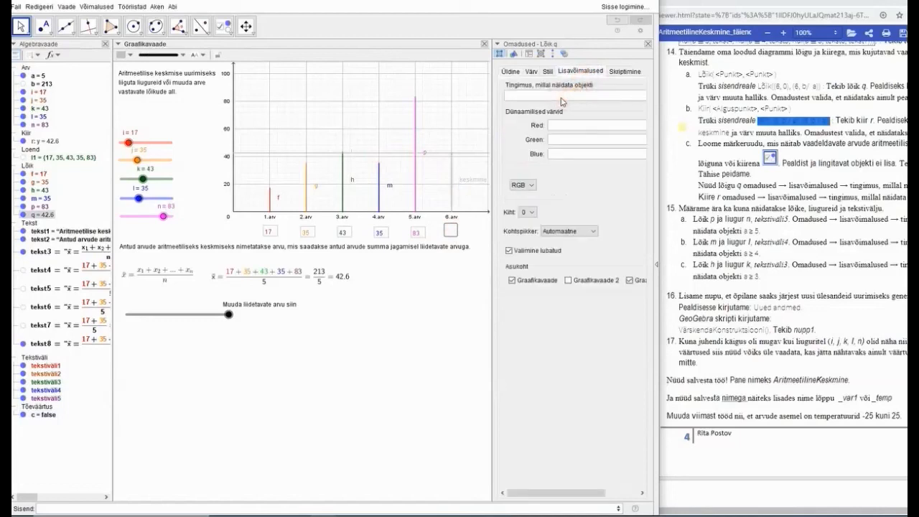
left_click(559, 98)
left_click(539, 96)
left_click(634, 96)
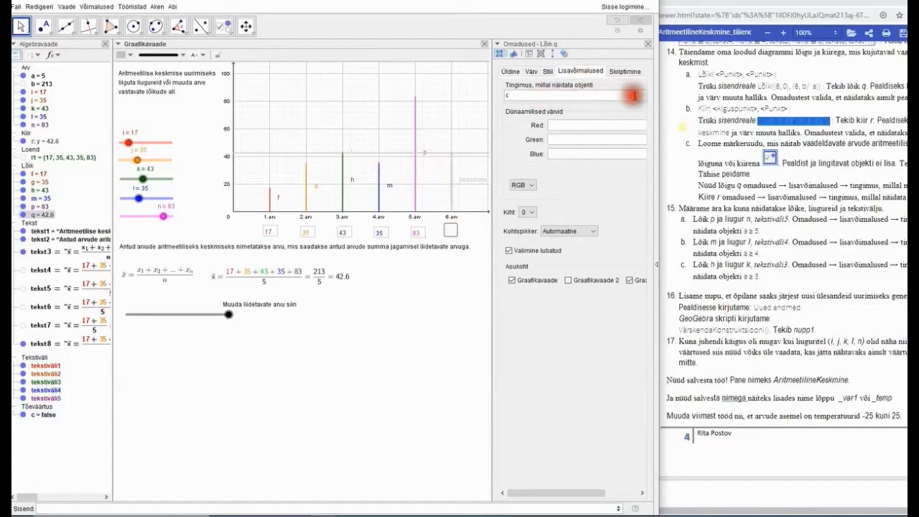
- Widen the window and the properties view to make the whole condition field and its symbol palette accessible
left_click_drag(657, 88, 796, 94)
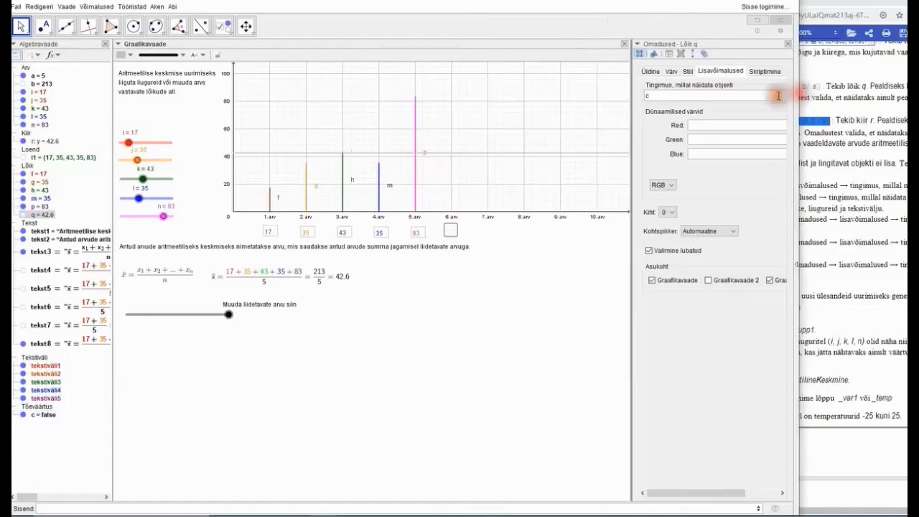
left_click_drag(634, 101, 486, 96)
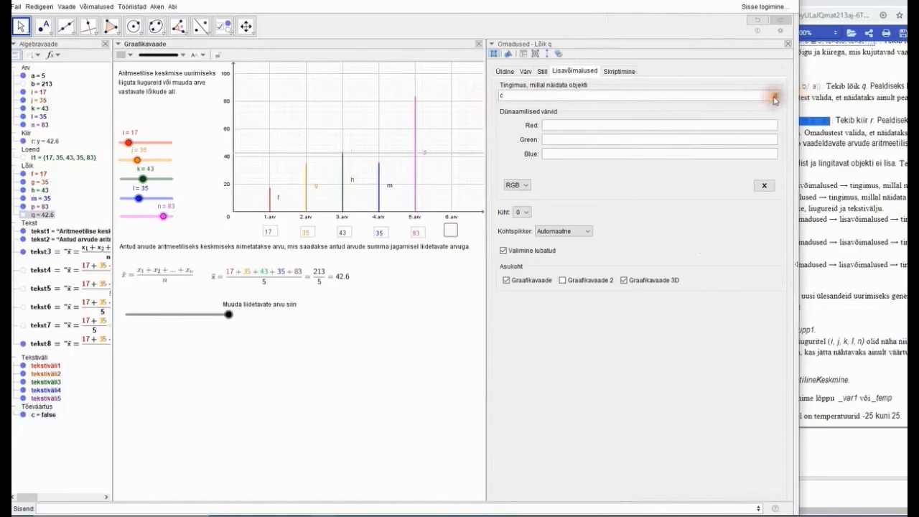
left_click(775, 97)
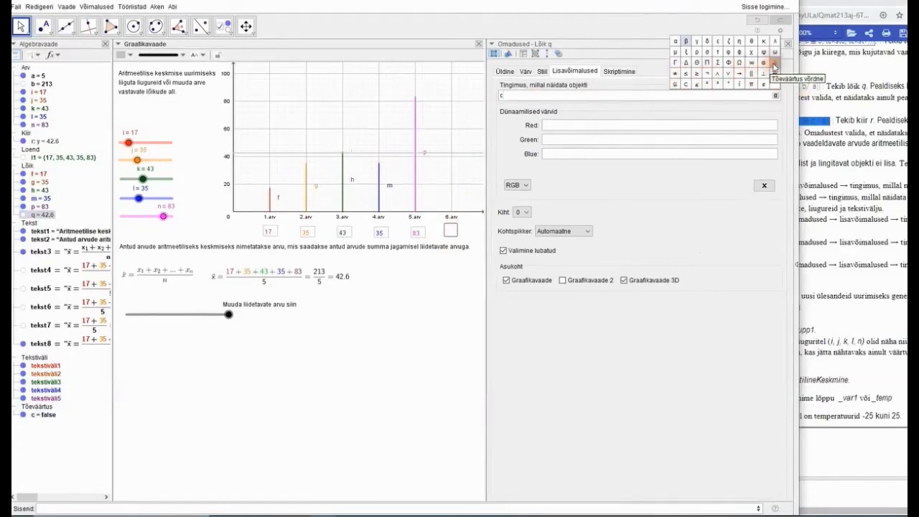
left_click_drag(800, 92, 697, 94)
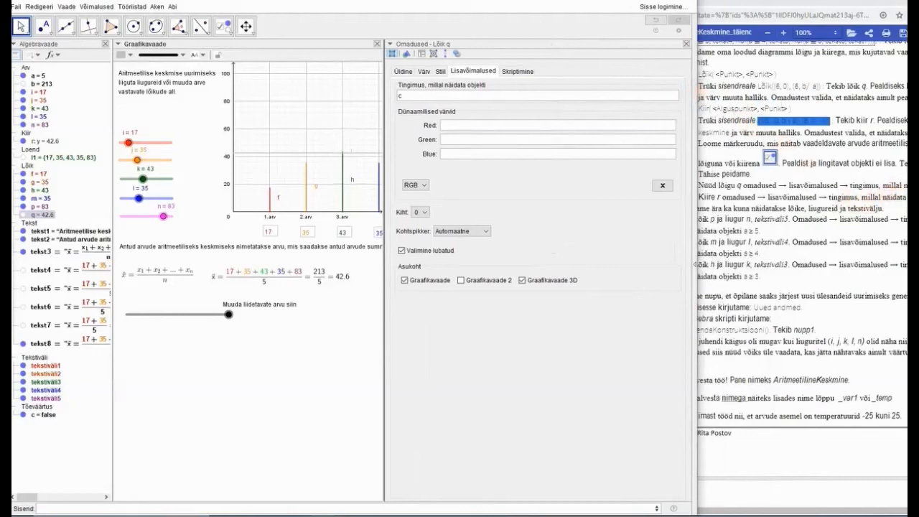
- Extend the condition for showing segment q to c ≠ 0, leaving the segment's definition as it is
left_click(451, 94)
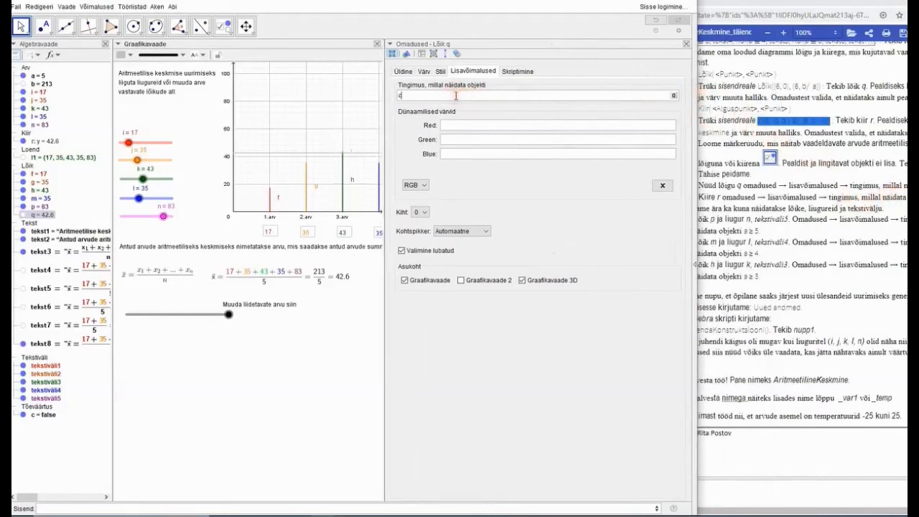
left_click(673, 95)
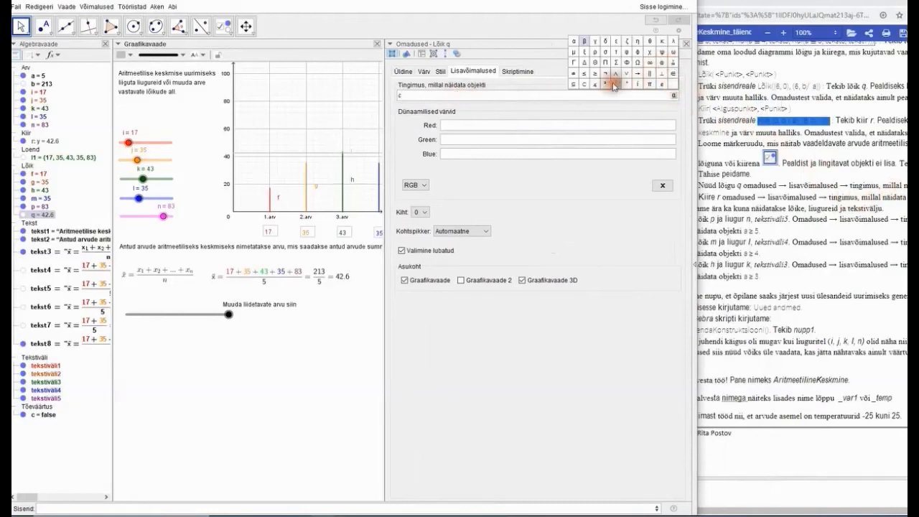
left_click(572, 73)
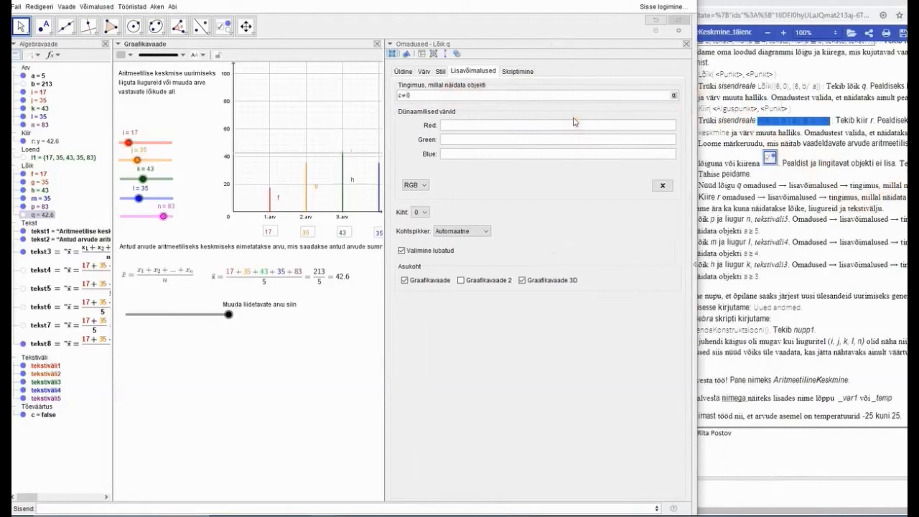
key("Return")
left_click(565, 128)
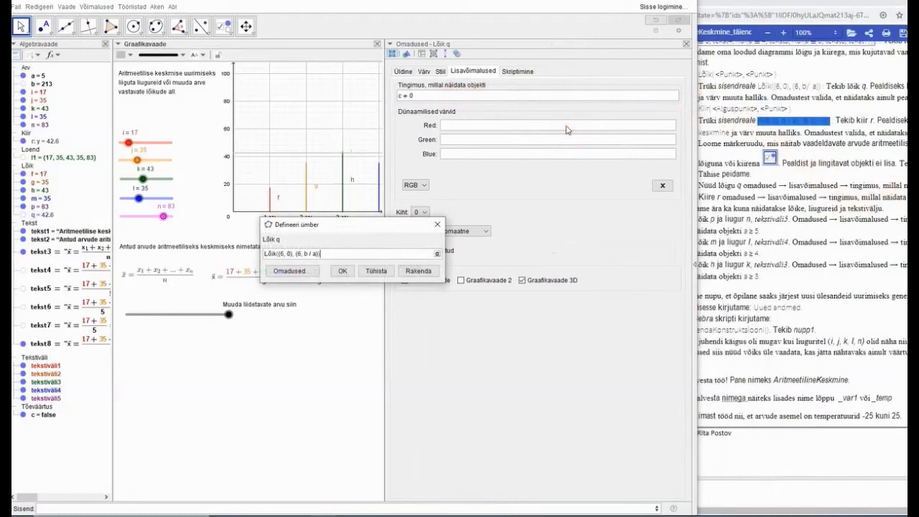
left_click(438, 224)
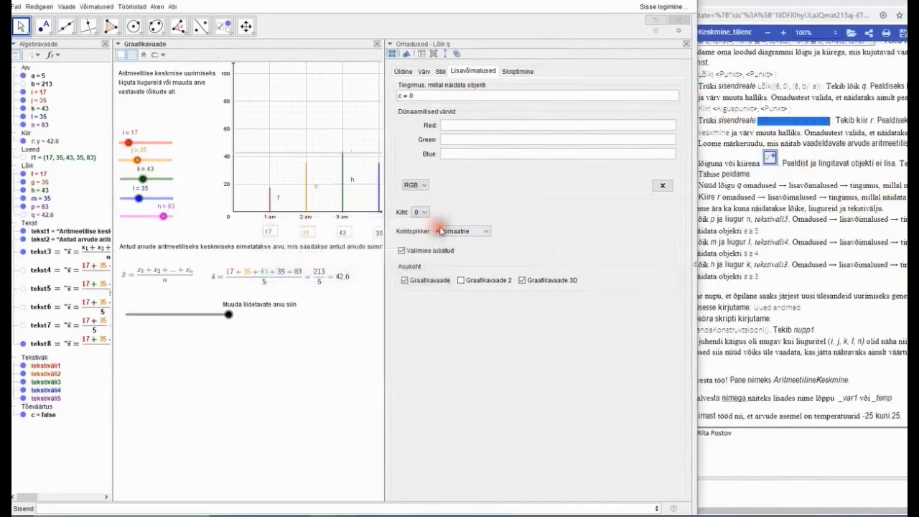
left_click(434, 95)
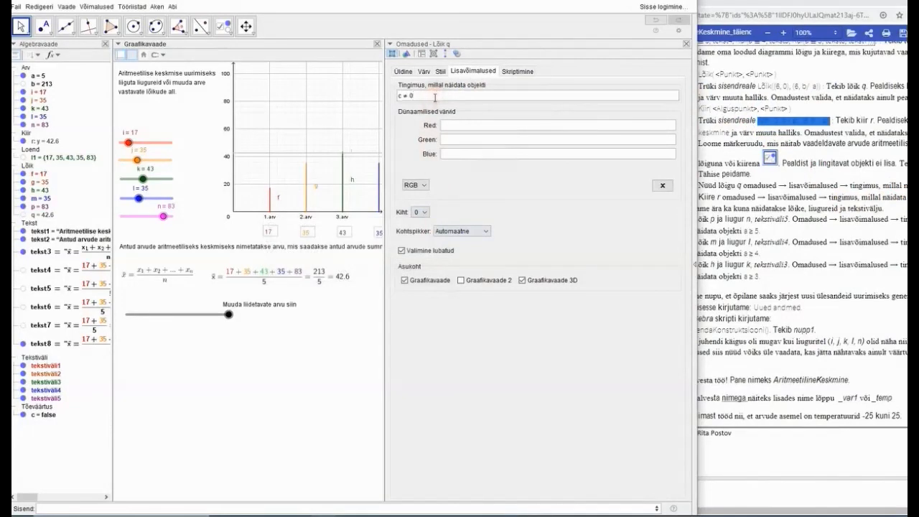
left_click(434, 104)
- Enlarge the graphics view to expose the checkbox and toggle it on and off to test segment q's visibility
left_click(394, 130)
left_click_drag(385, 129, 480, 127)
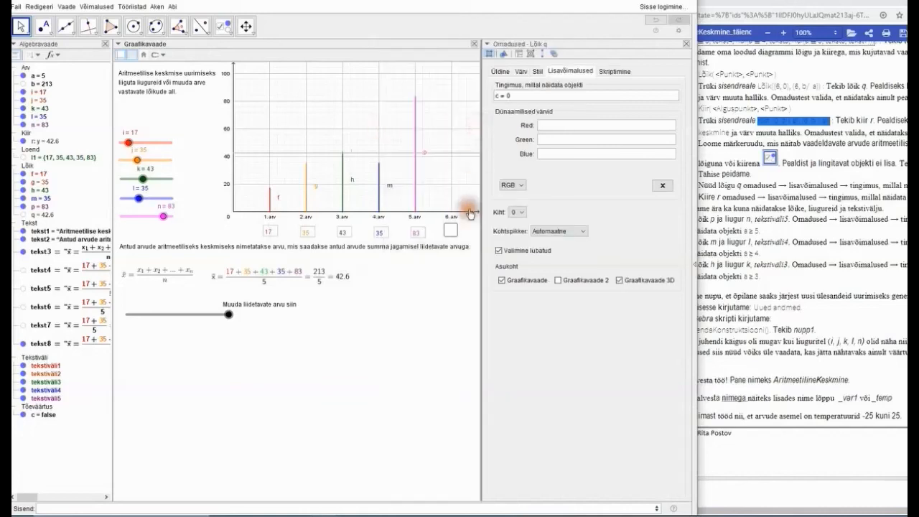
left_click(450, 231)
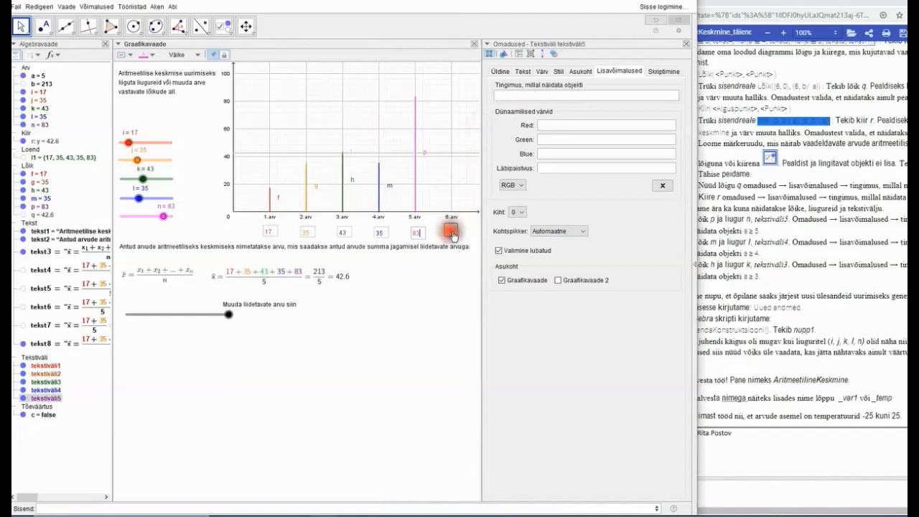
left_click(451, 233)
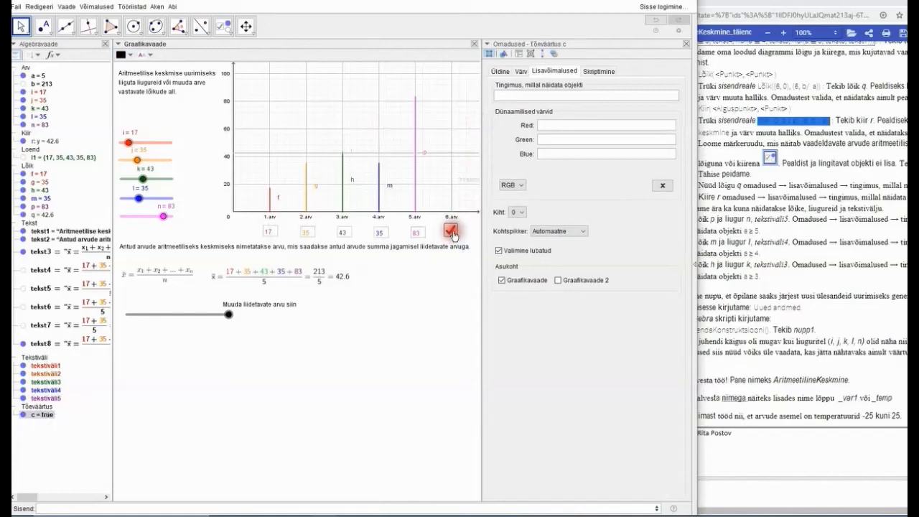
left_click(452, 233)
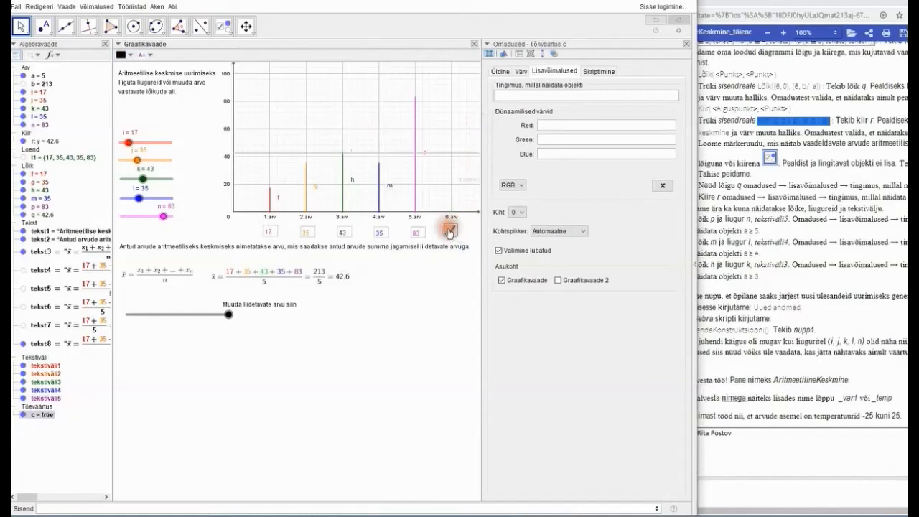
left_click(451, 231)
- Enter c followed by the Boolean equality symbol ≟ in the condition for showing ray r
left_click(443, 155)
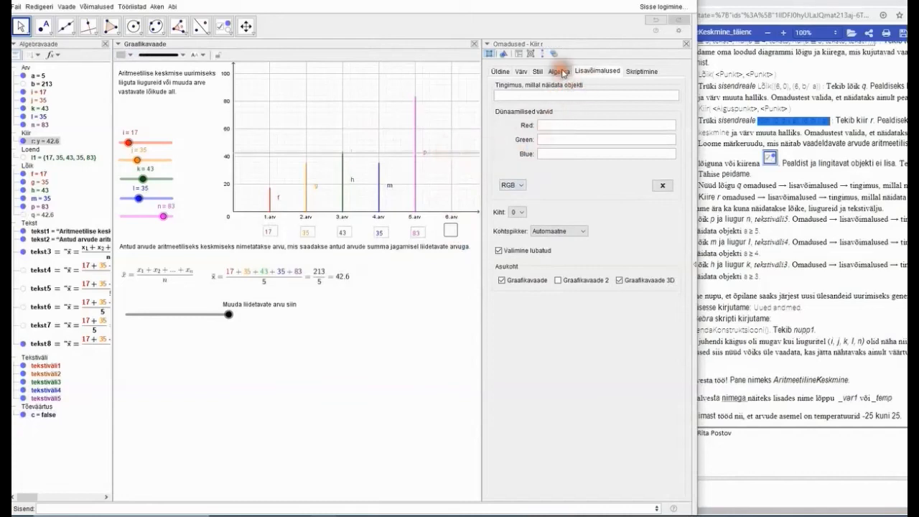
left_click(578, 95)
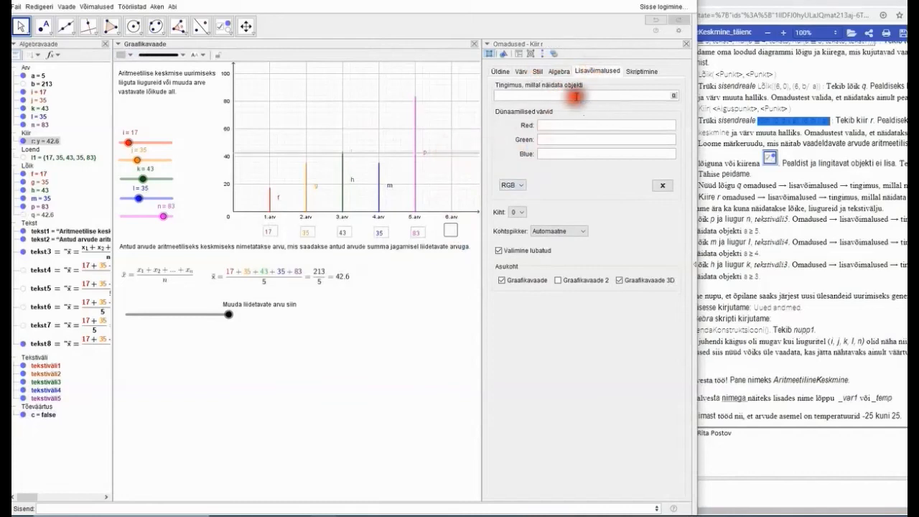
type("c")
left_click(673, 95)
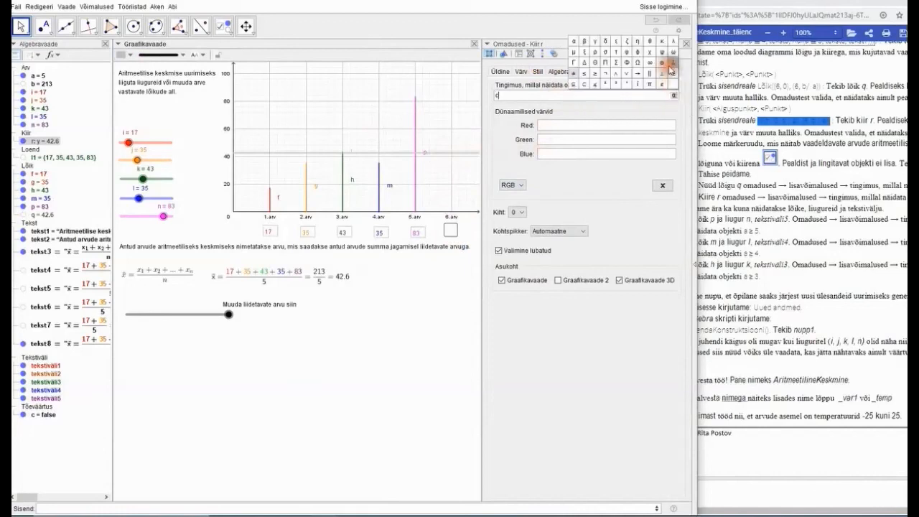
left_click(670, 64)
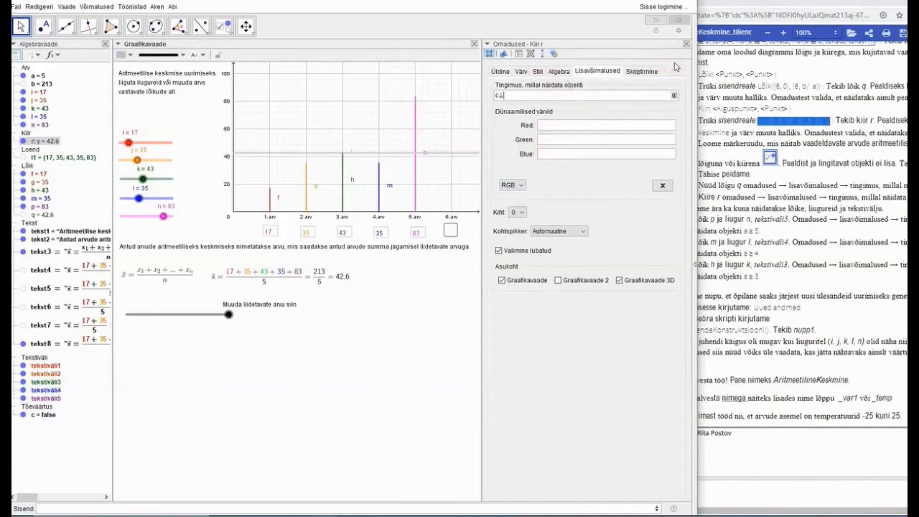
- Complete ray r's display condition as c ≟ 0 and toggle checkbox c on and off to test the ray's visibility
left_click(449, 231)
left_click(450, 233)
left_click(451, 234)
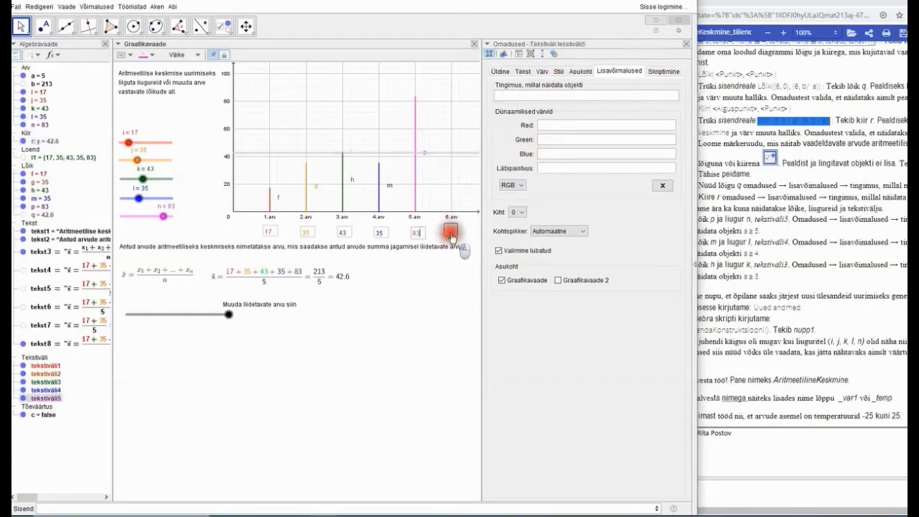
left_click(451, 233)
left_click(451, 234)
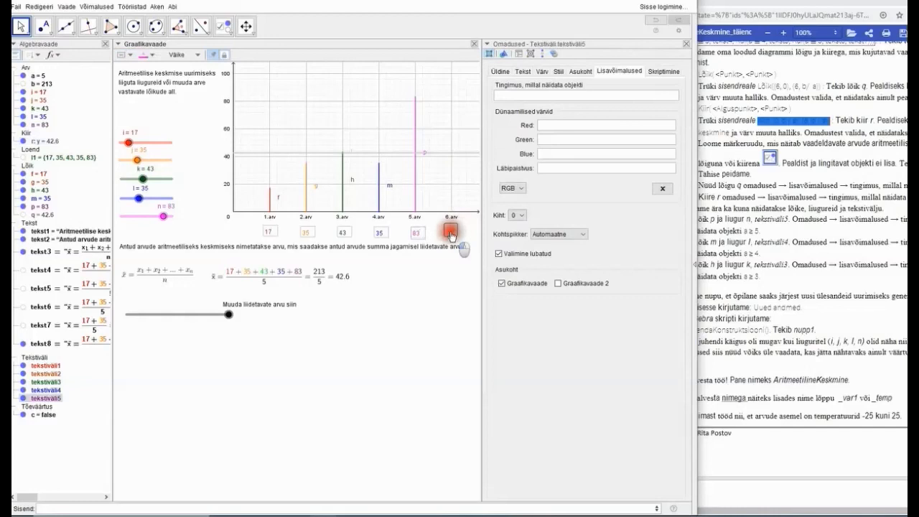
left_click_drag(482, 118, 502, 118)
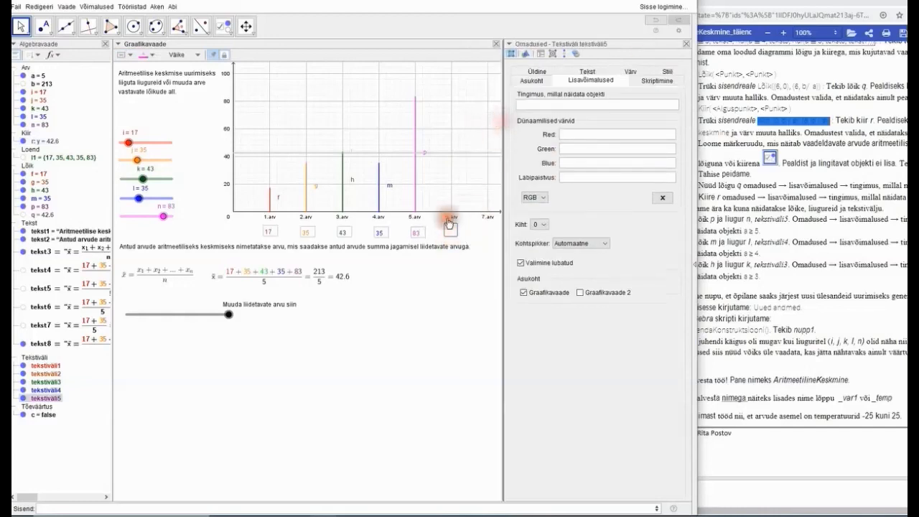
left_click(452, 231)
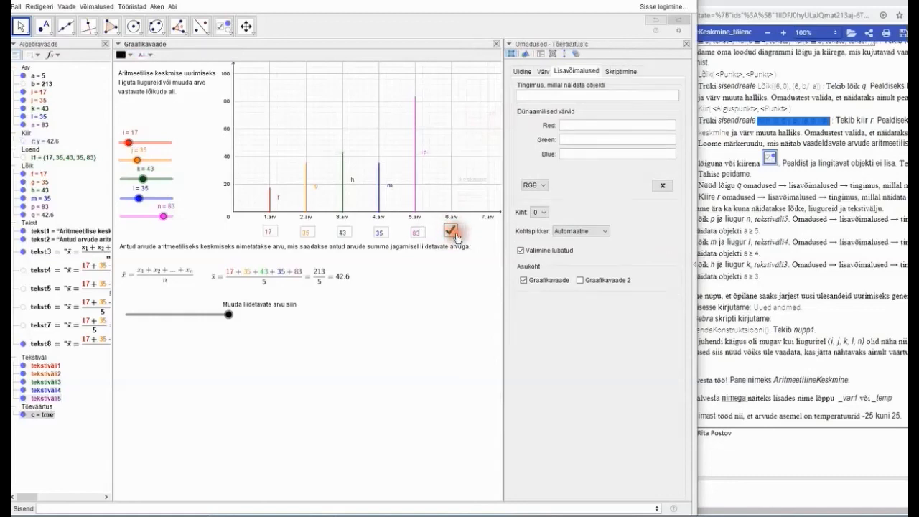
left_click(456, 237)
left_click(455, 234)
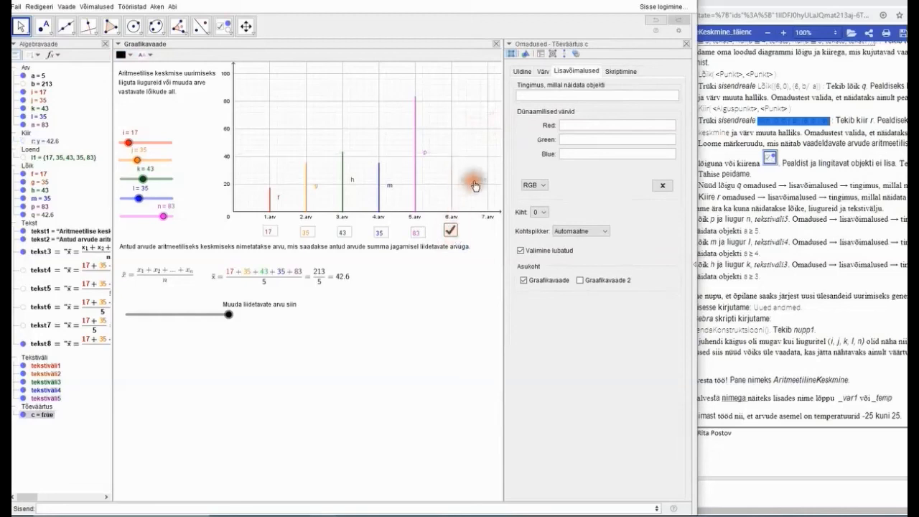
left_click(452, 233)
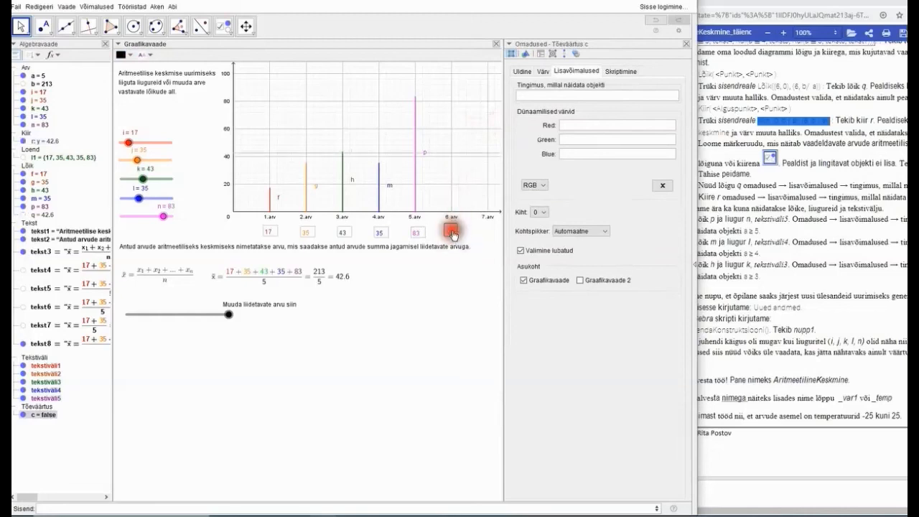
- Give ray r the caption "keskmine" and show the caption as its label
left_click(352, 155)
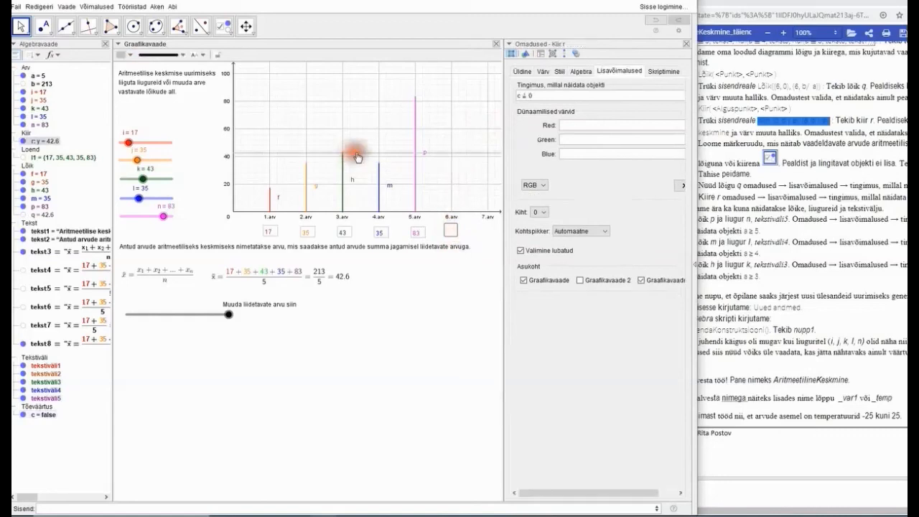
left_click(530, 71)
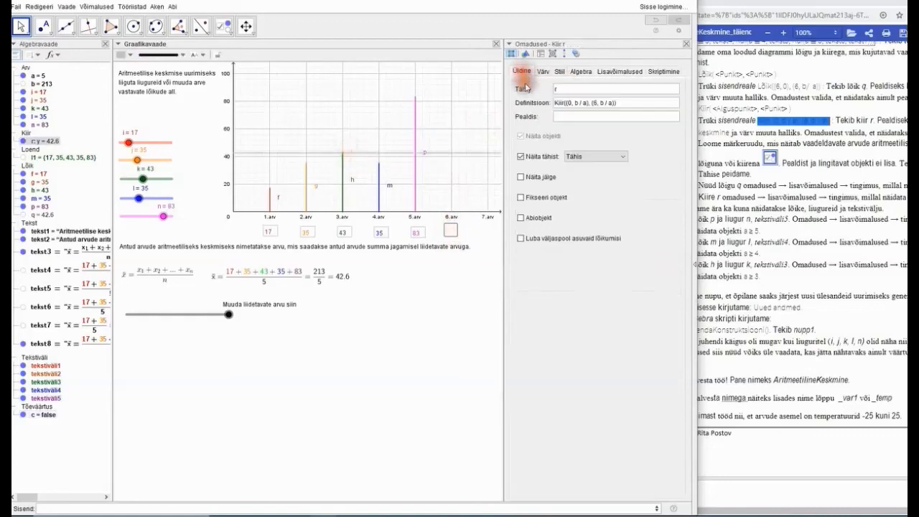
left_click(564, 117)
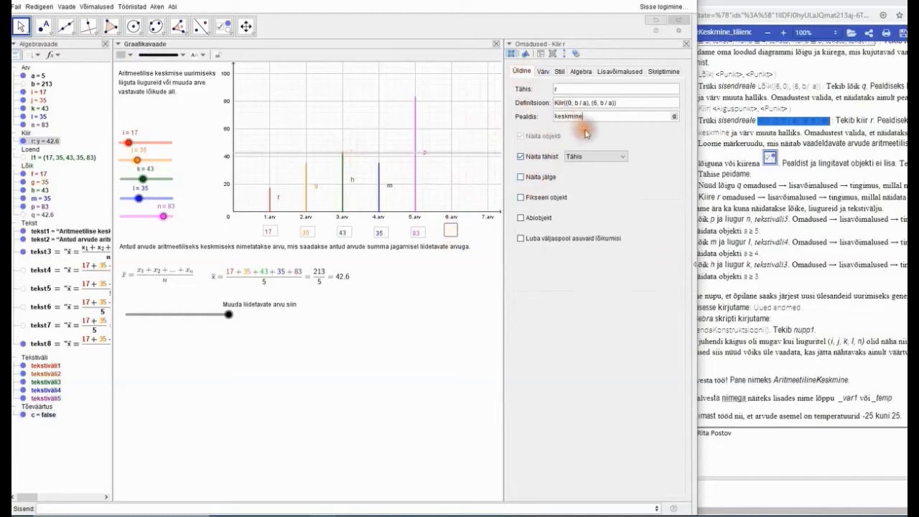
left_click(617, 156)
left_click(616, 194)
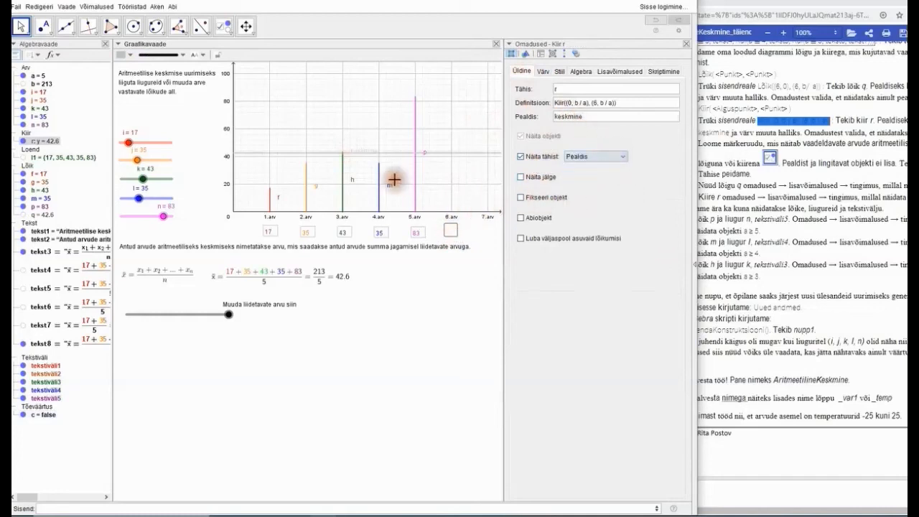
- Turn checkbox c on to check the captioned display and save the file
left_click(451, 234)
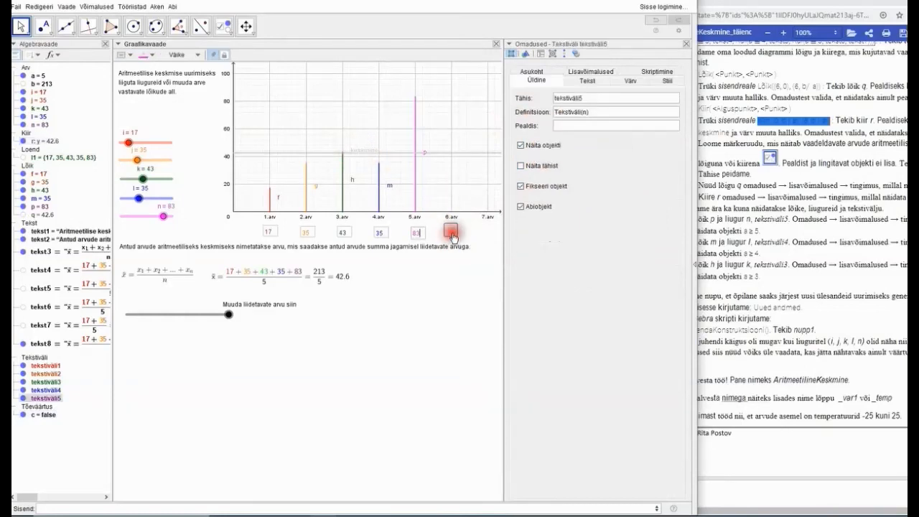
left_click(453, 233)
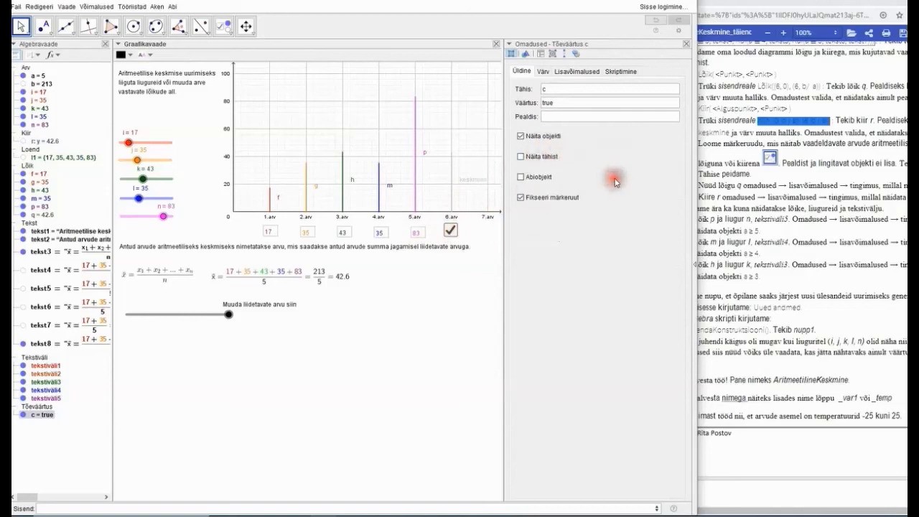
left_click(15, 6)
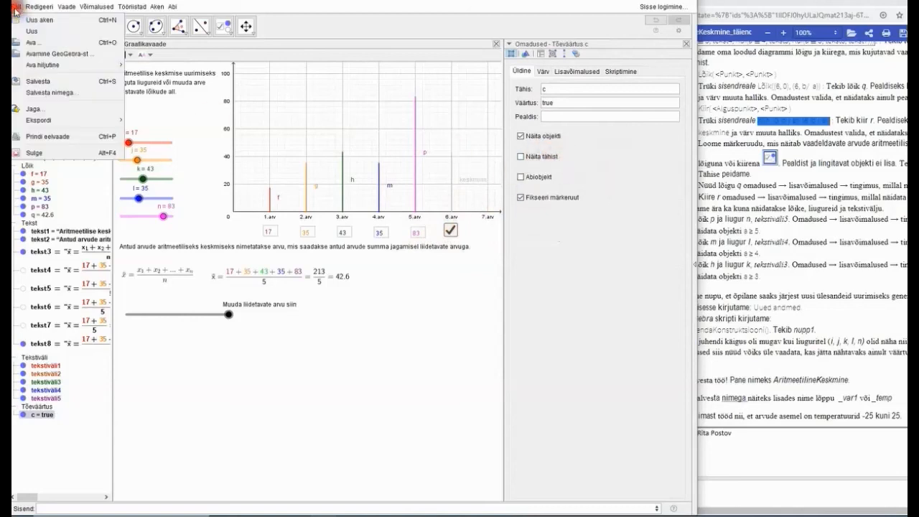
left_click(33, 82)
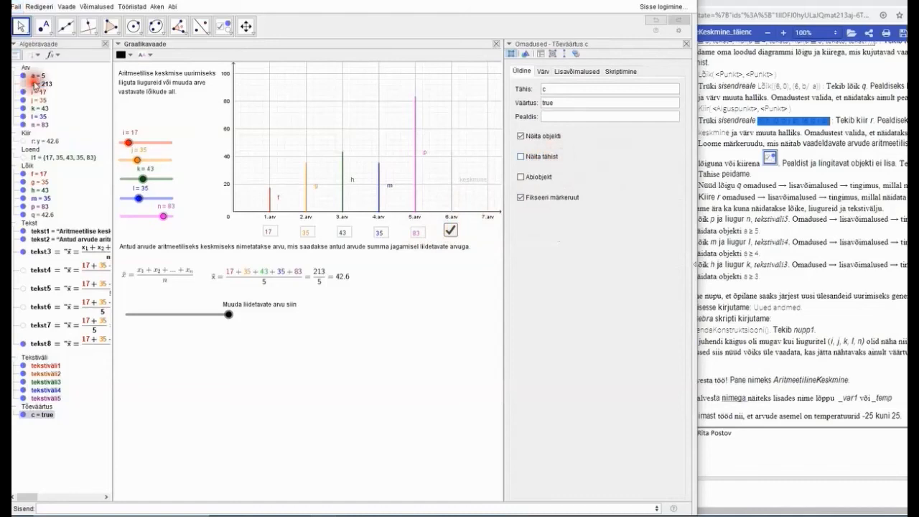
- Switch to the Kami instructions and highlight item 15 with its sub-items a to c in yellow
left_click(746, 242)
left_click(682, 208)
left_click(678, 208)
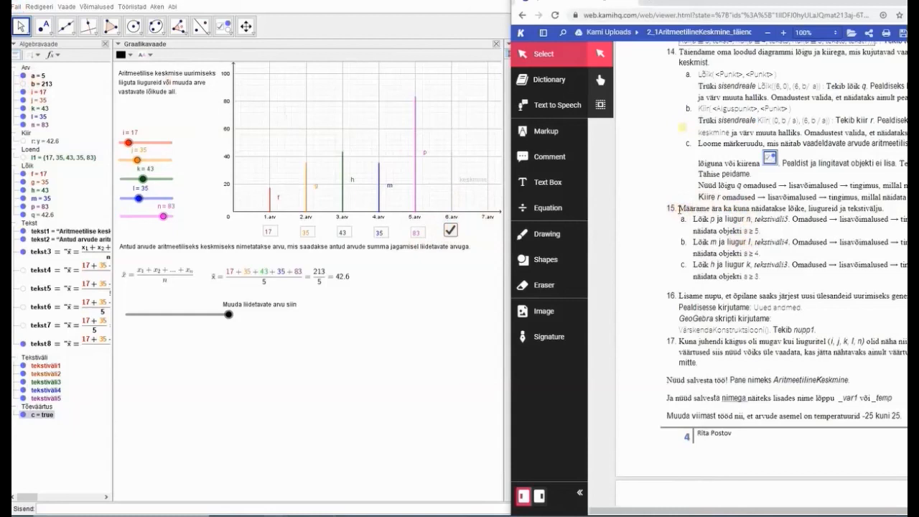
left_click(694, 352)
scroll(742, 298, "down", 1)
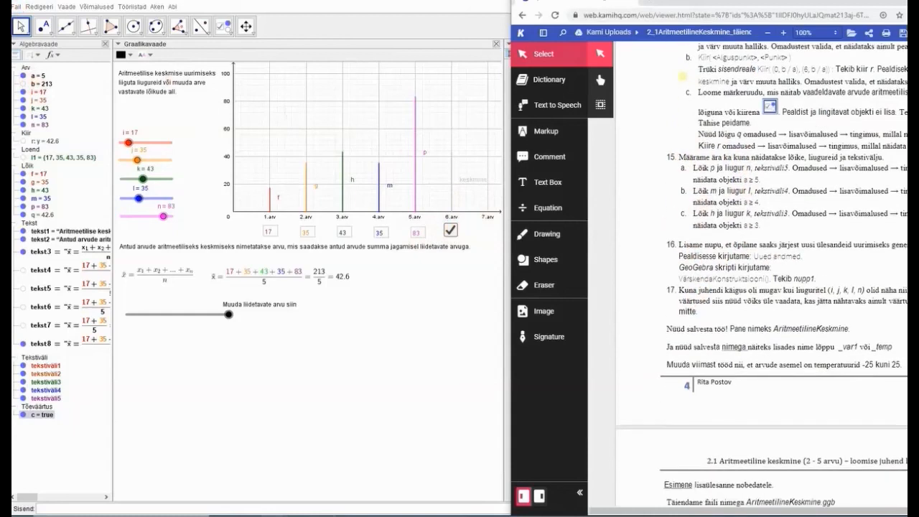
scroll(682, 76, "down", 2)
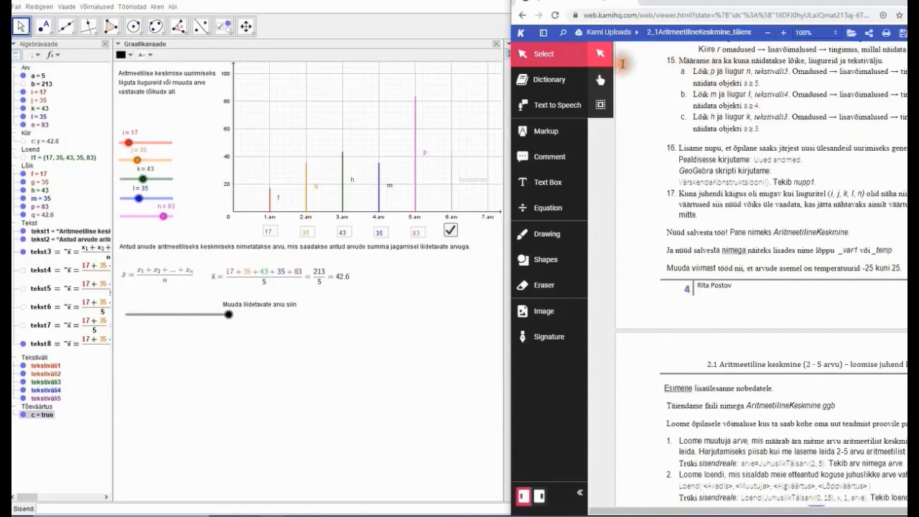
left_click(554, 134)
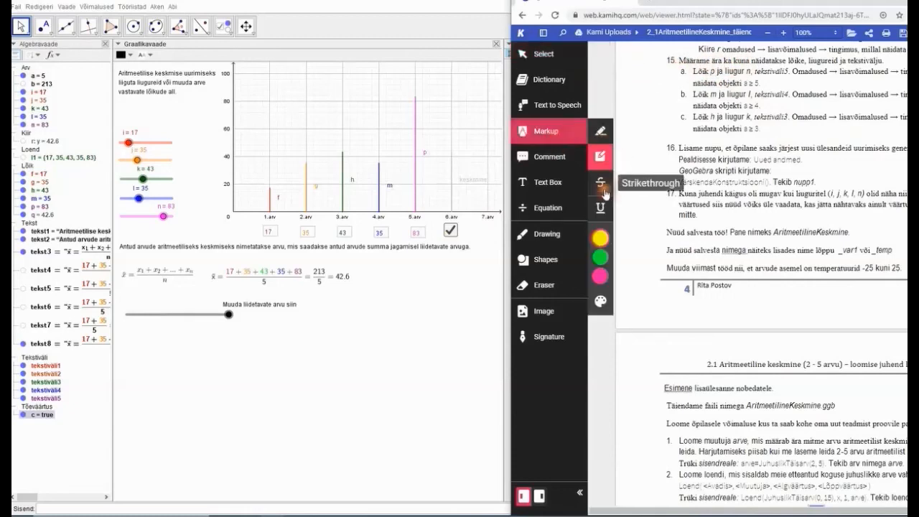
left_click_drag(655, 55, 905, 131)
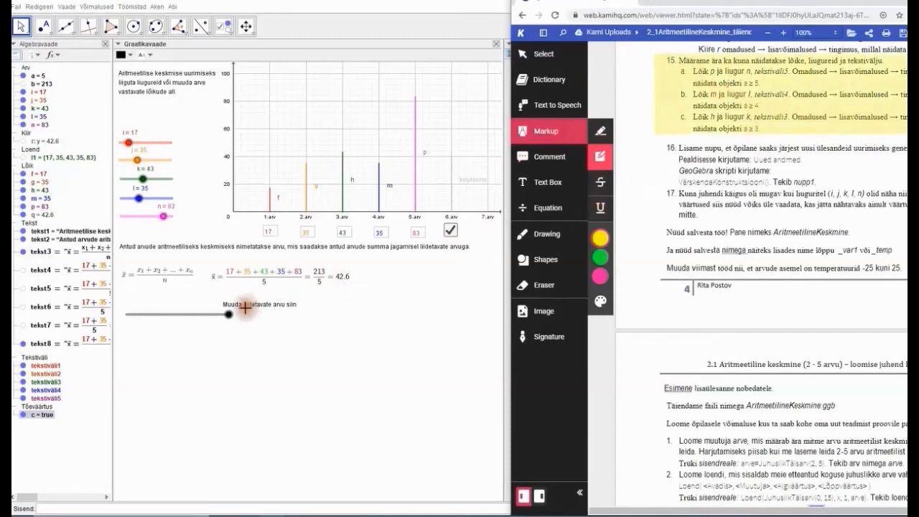
- Set slider a to 2 in GeoGebra and narrow the window to uncover the highlighted instructions
left_click(218, 335)
left_click_drag(228, 314, 138, 320)
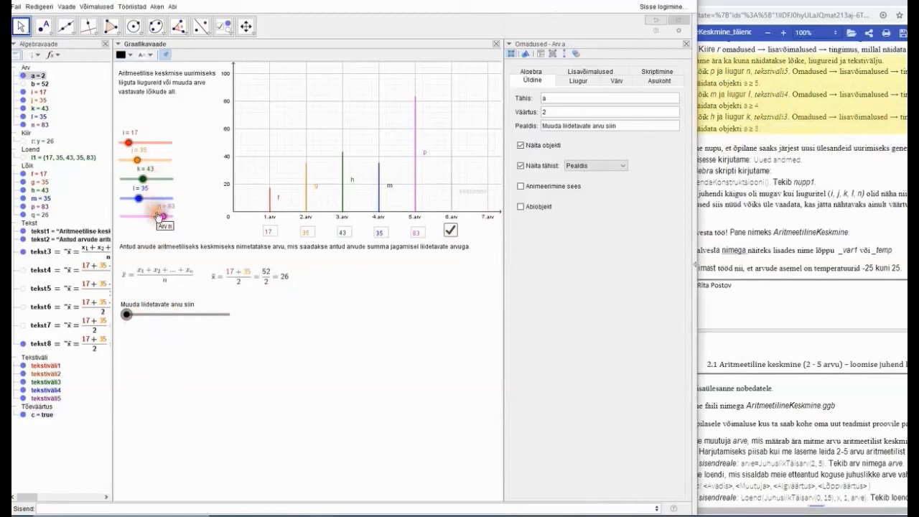
left_click_drag(694, 193, 655, 195)
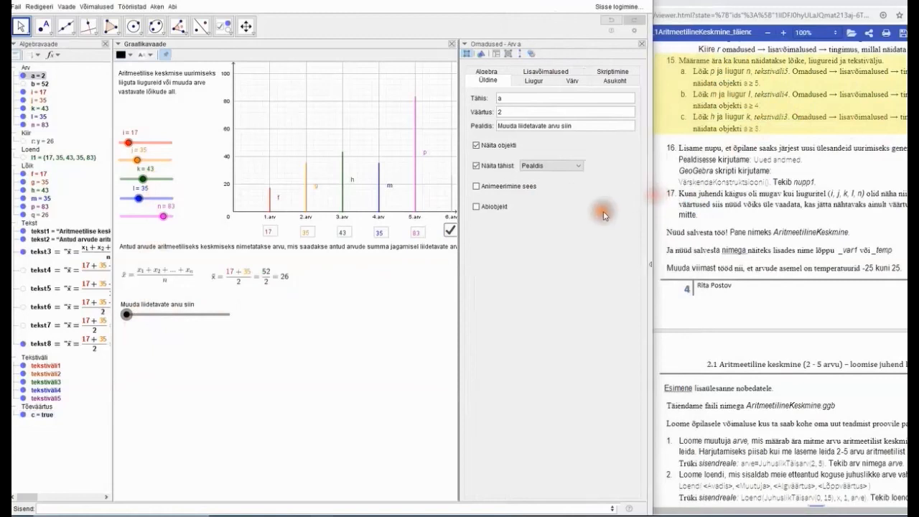
left_click(312, 337)
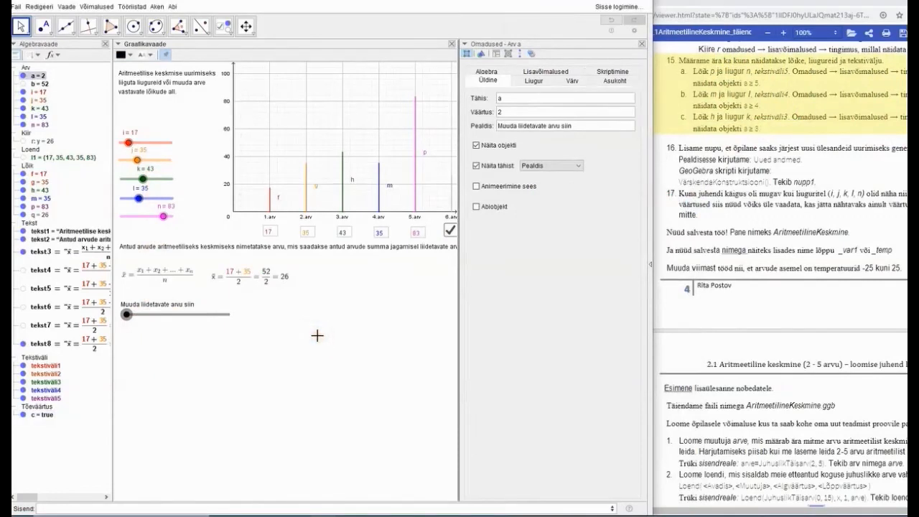
left_click(318, 318)
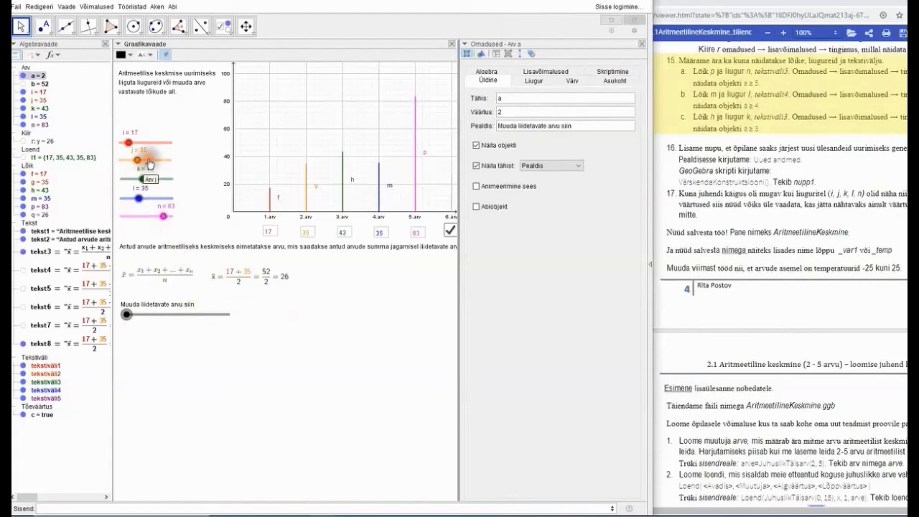
- Select segment p, slider n and tekstiväli5 together and set their display condition to a ≥ 5
left_click(416, 163)
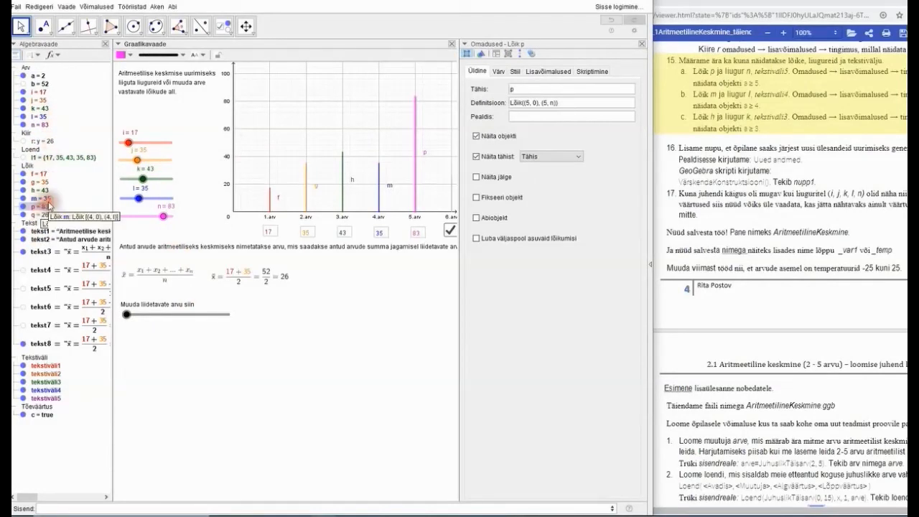
left_click(41, 124)
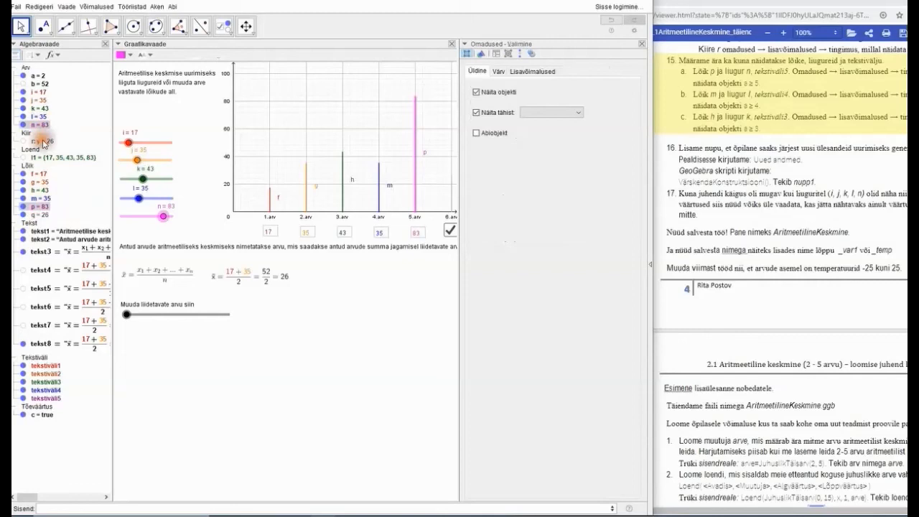
left_click(56, 401)
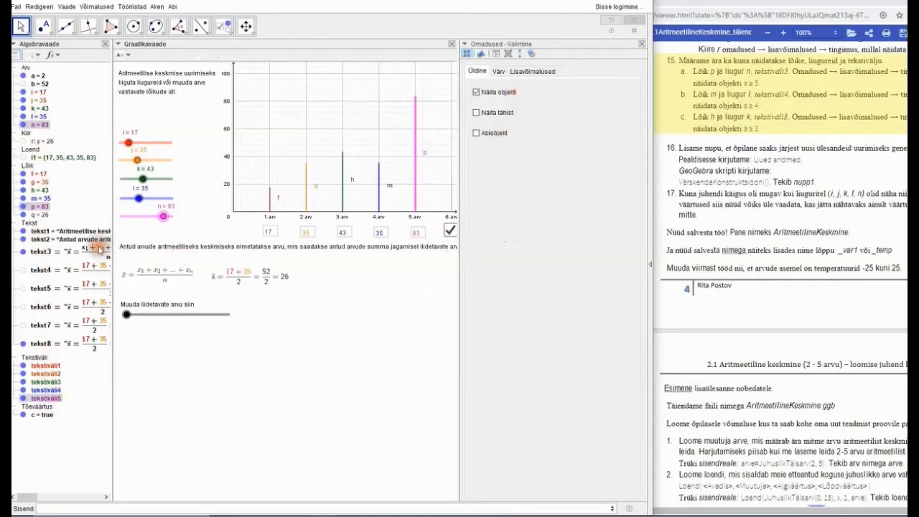
right_click(38, 207)
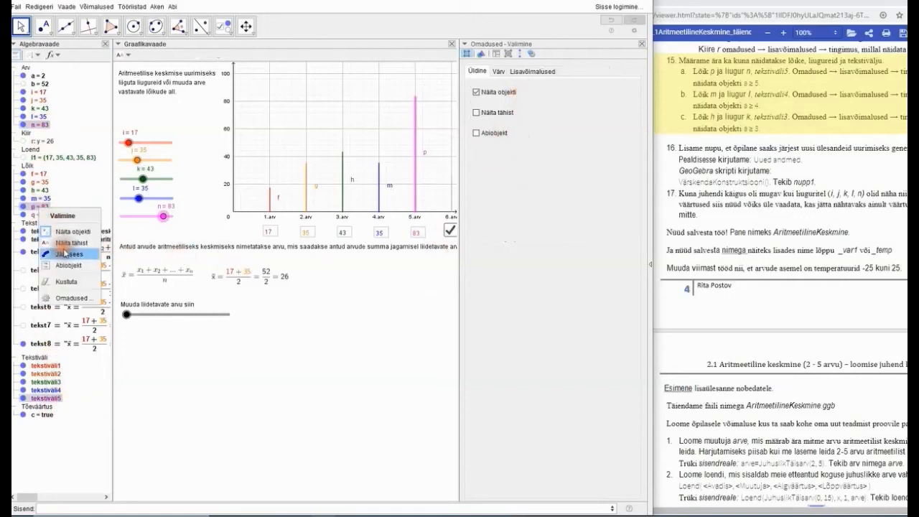
left_click(70, 297)
left_click(518, 69)
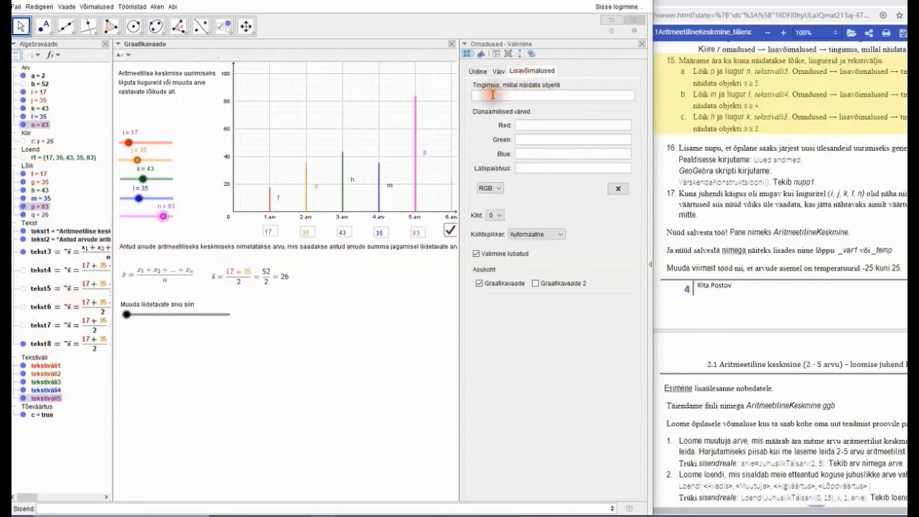
left_click(493, 95)
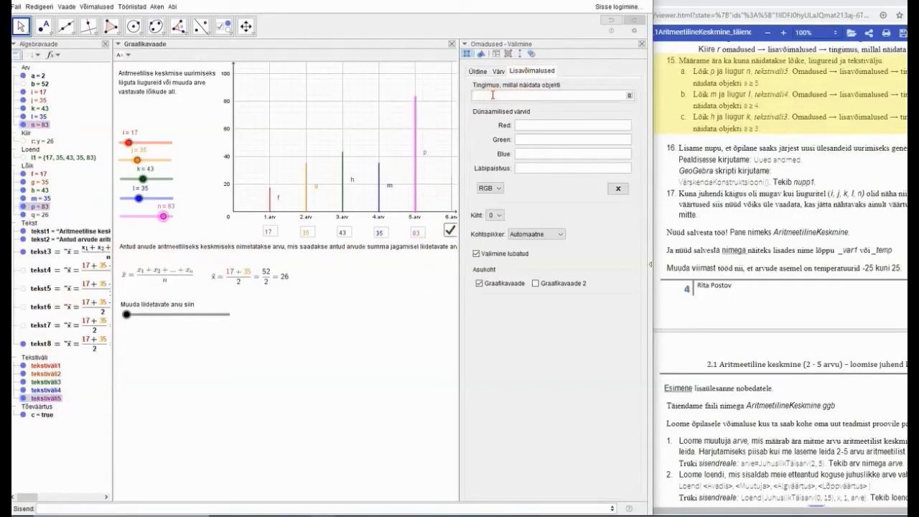
type("a")
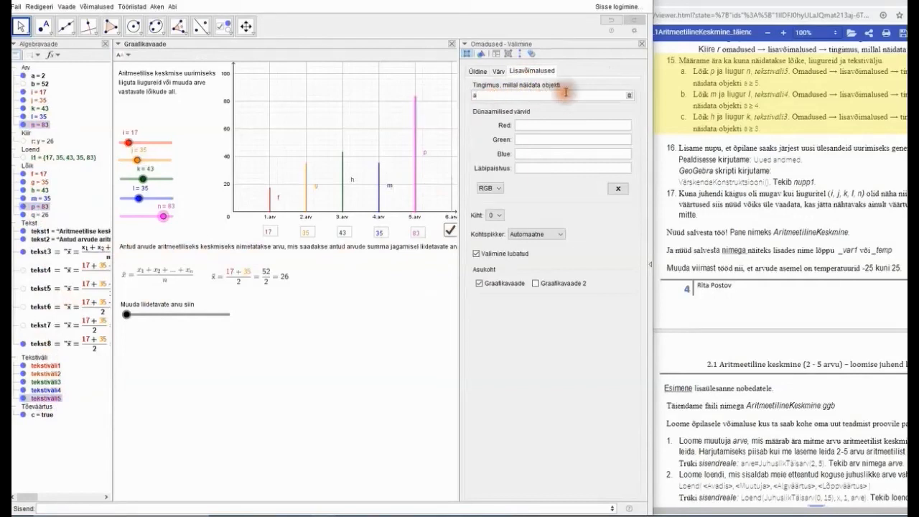
left_click(628, 96)
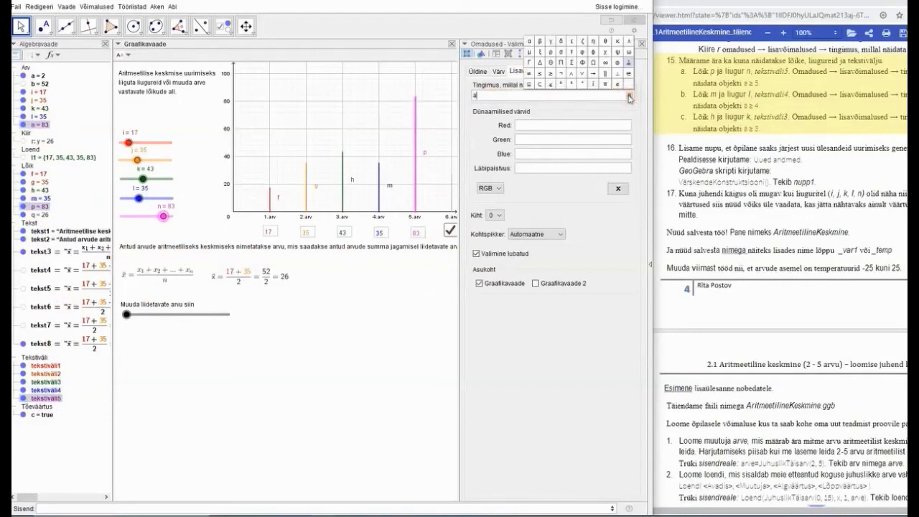
left_click(551, 73)
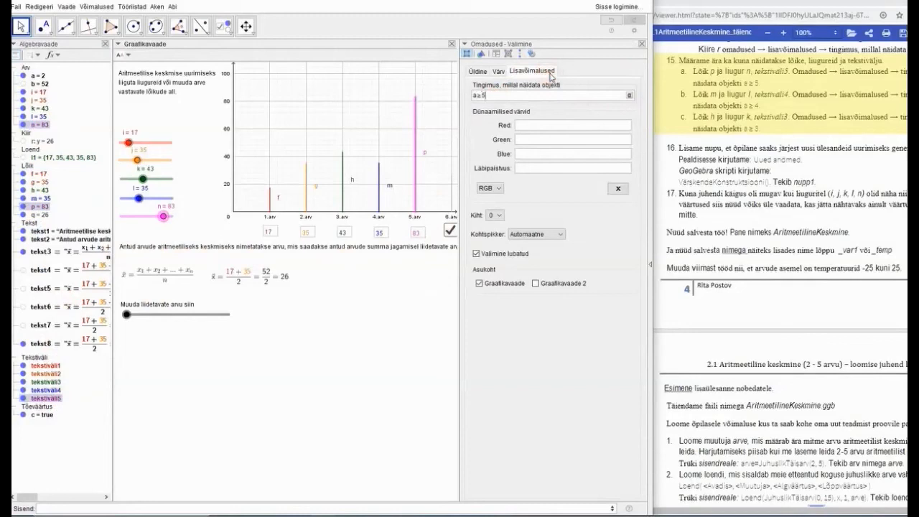
key("Return")
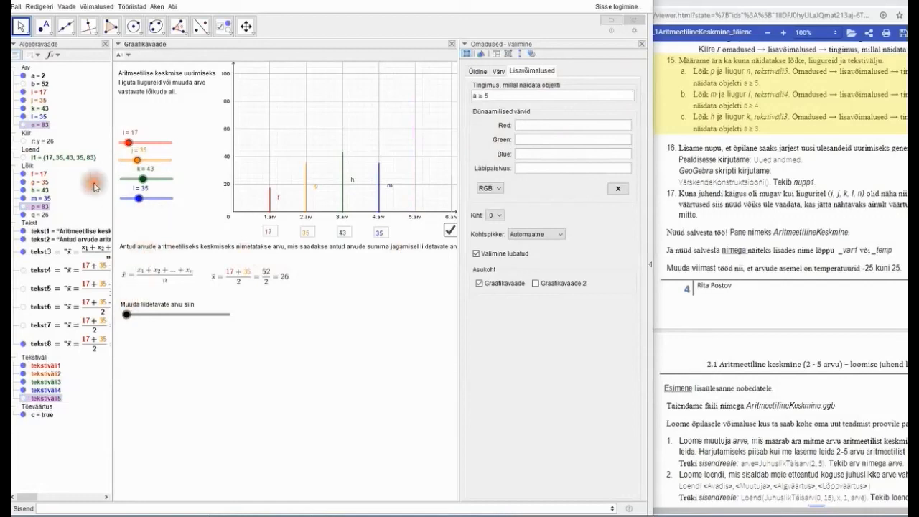
- Select slider l, segment m and tekstiväli4 together and set their display condition to a ≥ 4
left_click(44, 119)
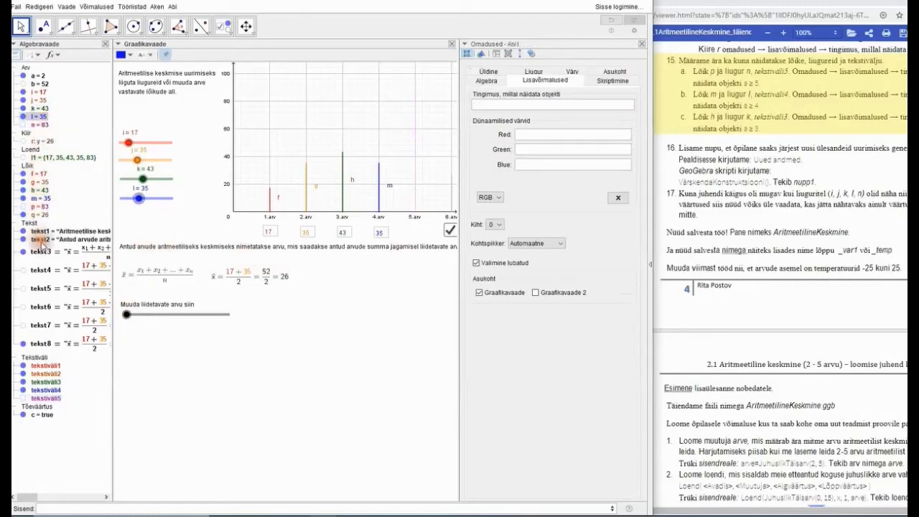
left_click(42, 199, "ctrl")
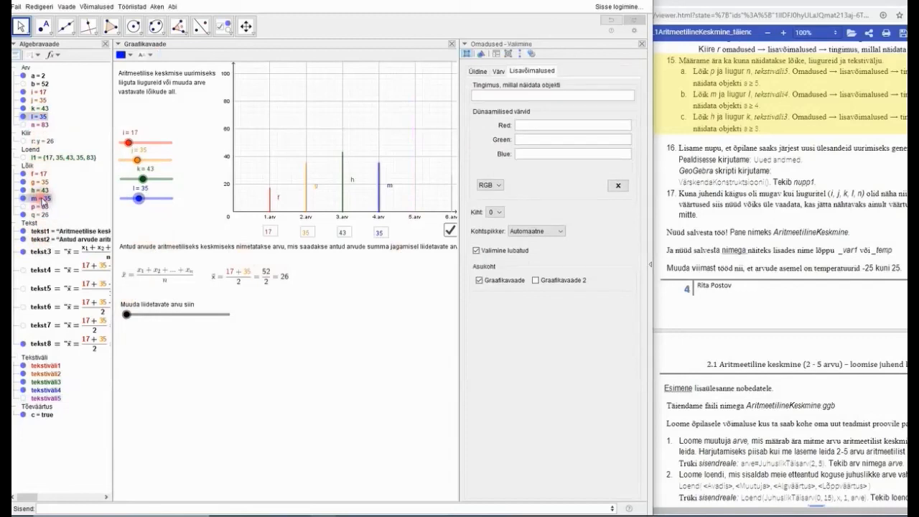
left_click(47, 391, "ctrl")
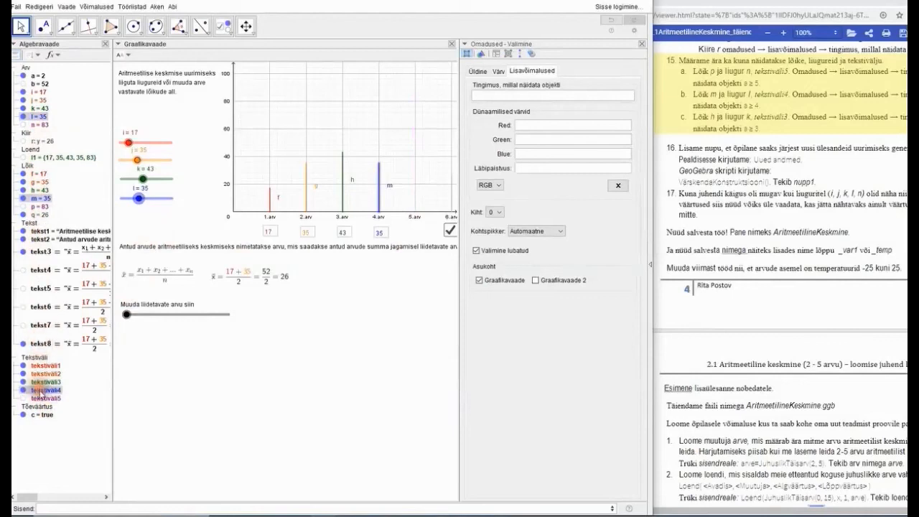
left_click(502, 95)
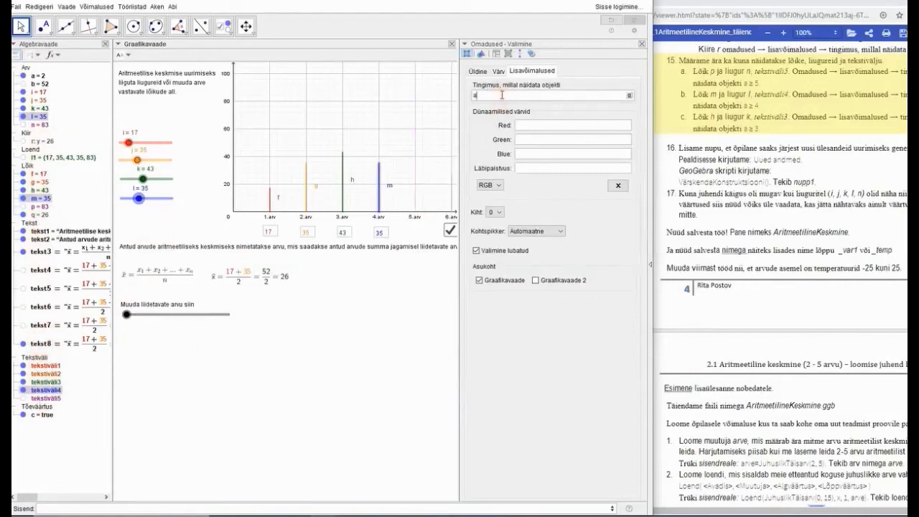
left_click(627, 95)
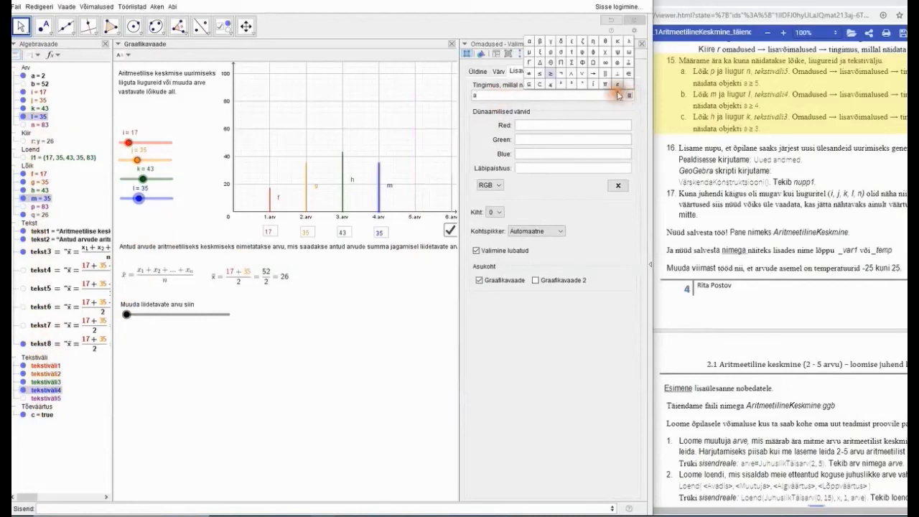
left_click(550, 73)
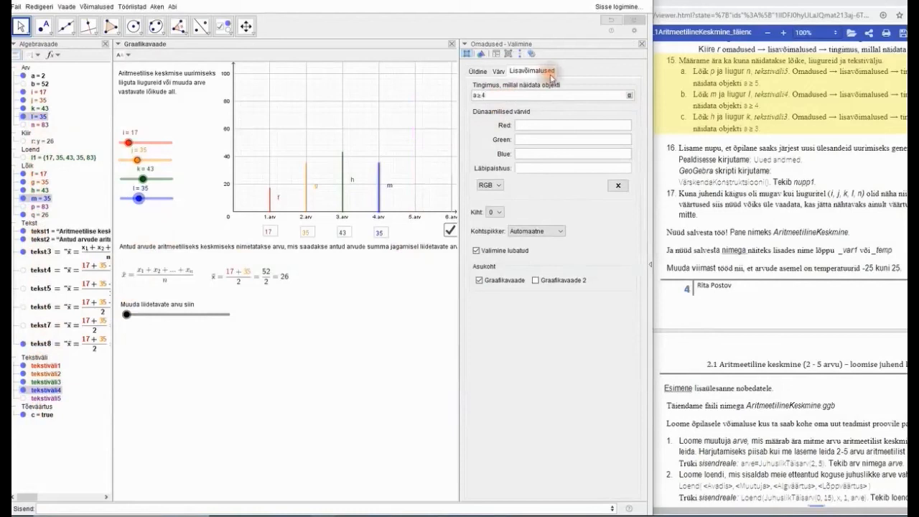
key("Return")
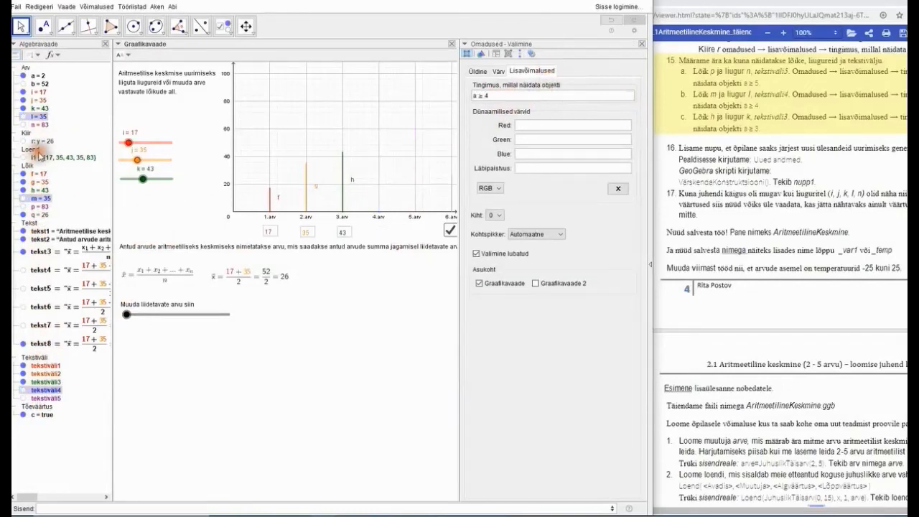
- Select only slider k, segment h and tekstiväli3 together and set their display condition to a ≥ 3
left_click(35, 109)
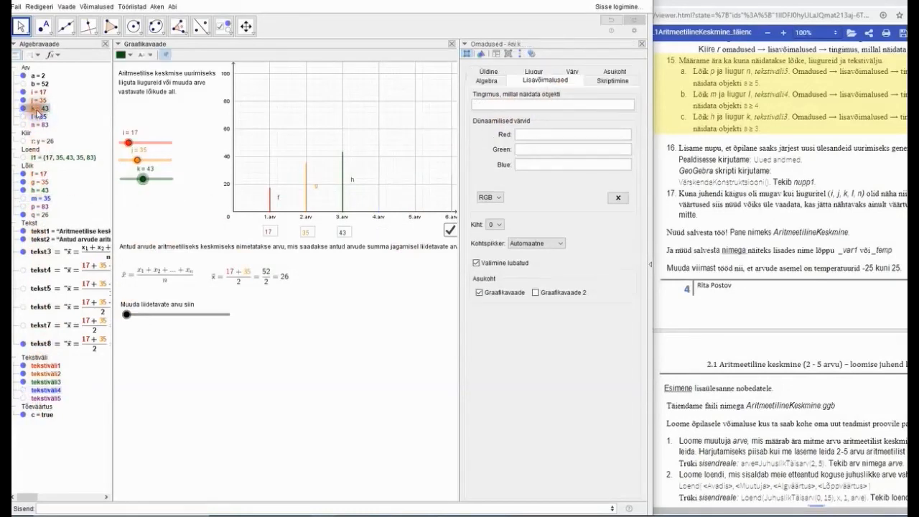
left_click(39, 190, "shift")
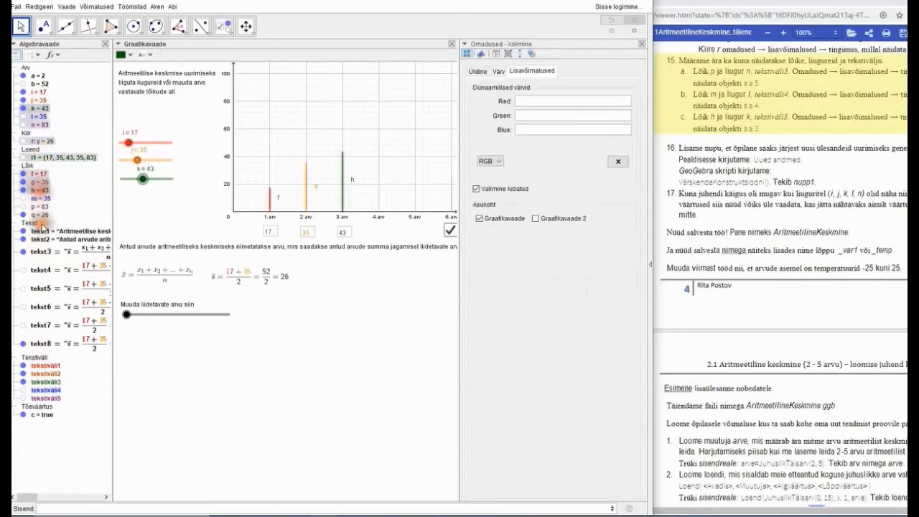
left_click(41, 112)
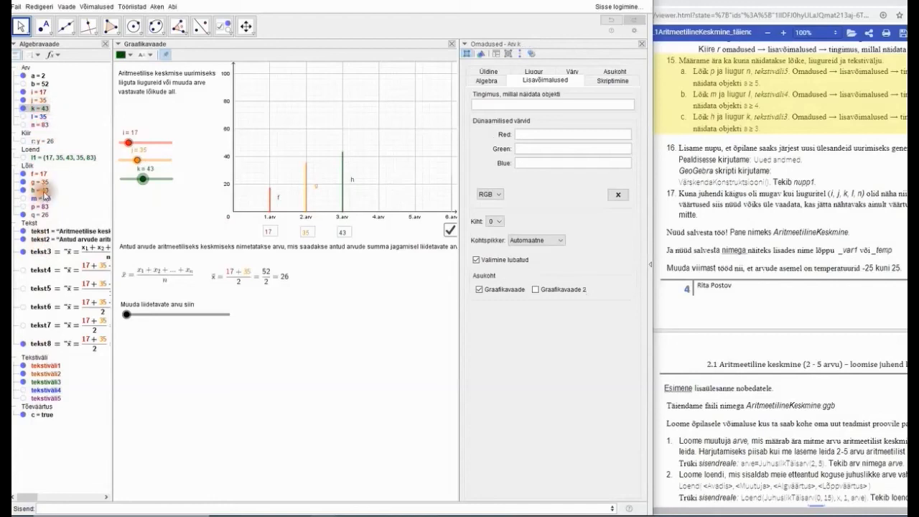
left_click(43, 191, "ctrl")
left_click(51, 382, "ctrl")
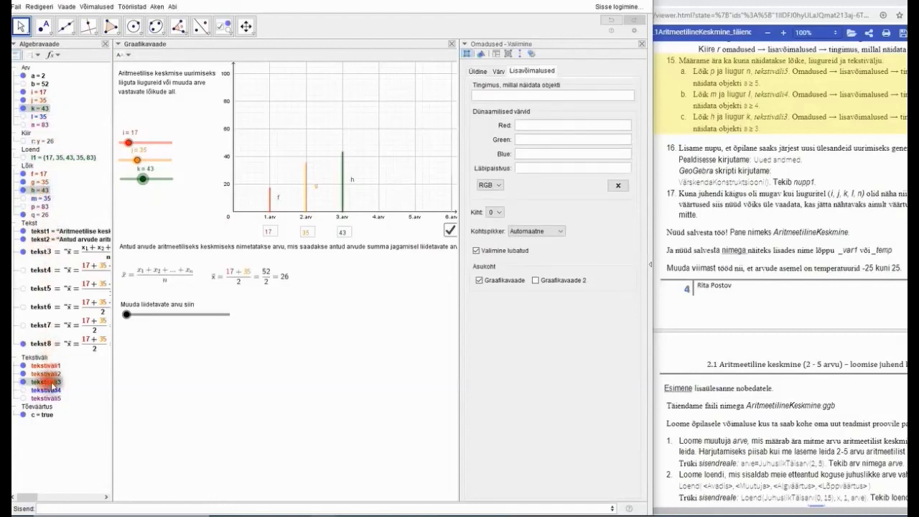
left_click(485, 95)
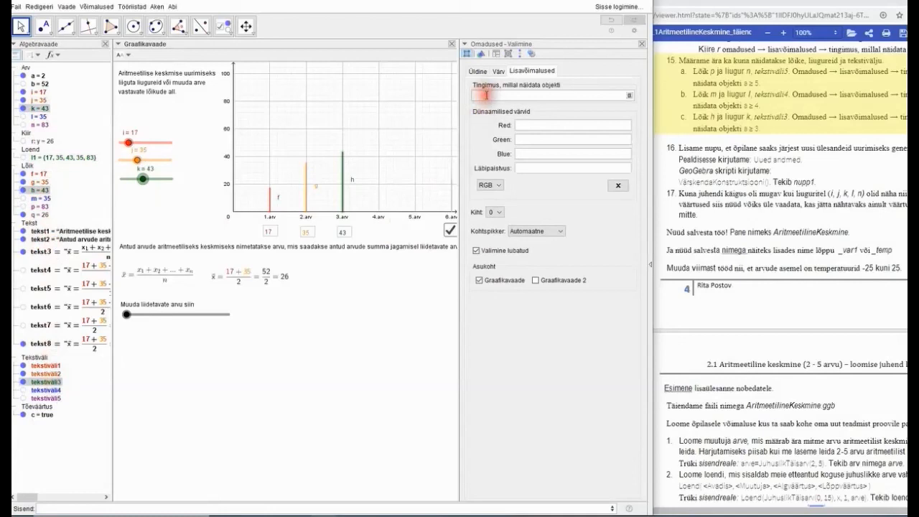
type("a")
left_click(629, 94)
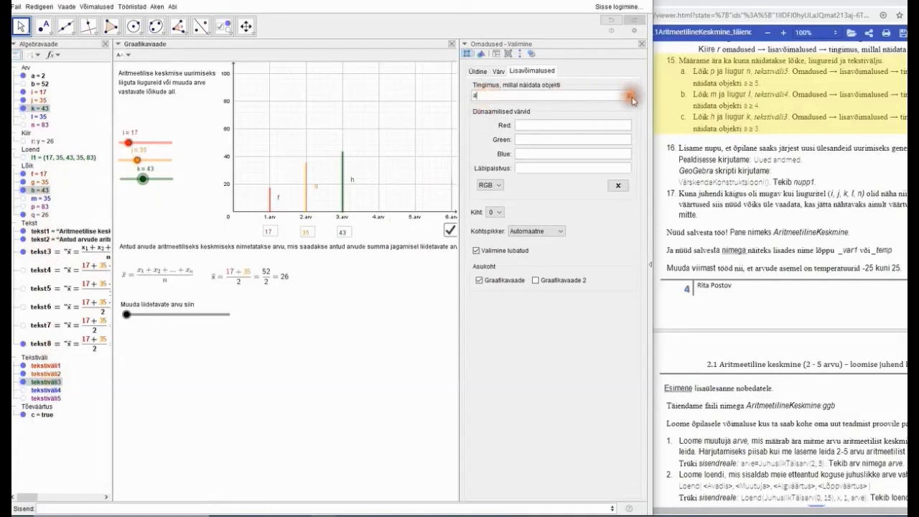
left_click(549, 73)
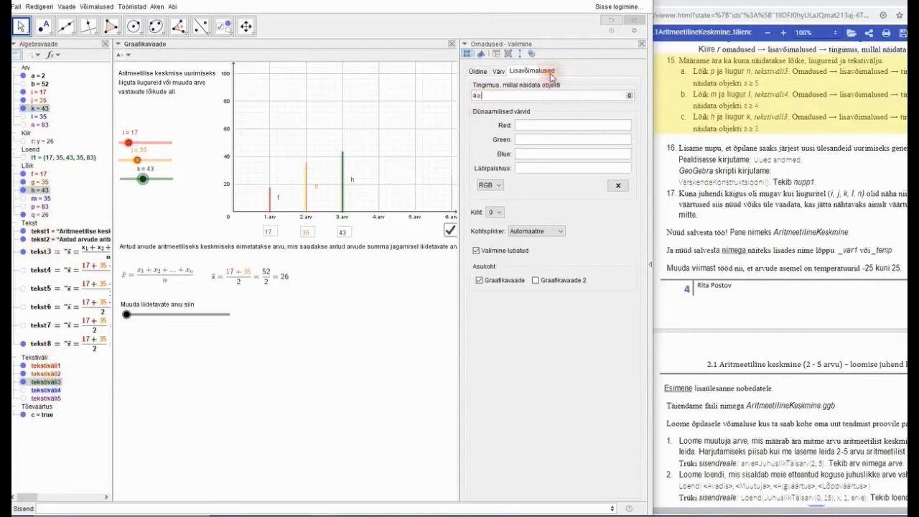
left_click(558, 110)
key("Return")
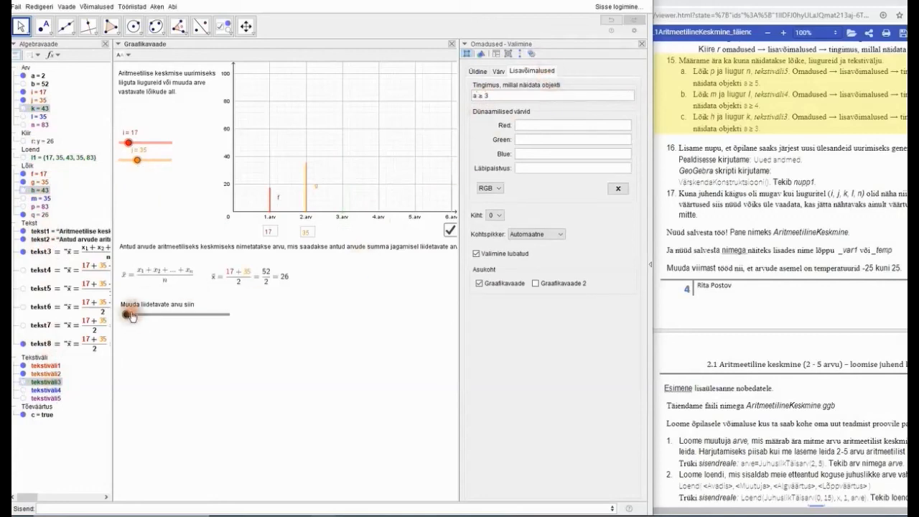
- Raise slider a to 4 and then to 5 to check the conditional display of the segments, sliders and input boxes
left_click(146, 341)
left_click_drag(126, 315, 182, 318)
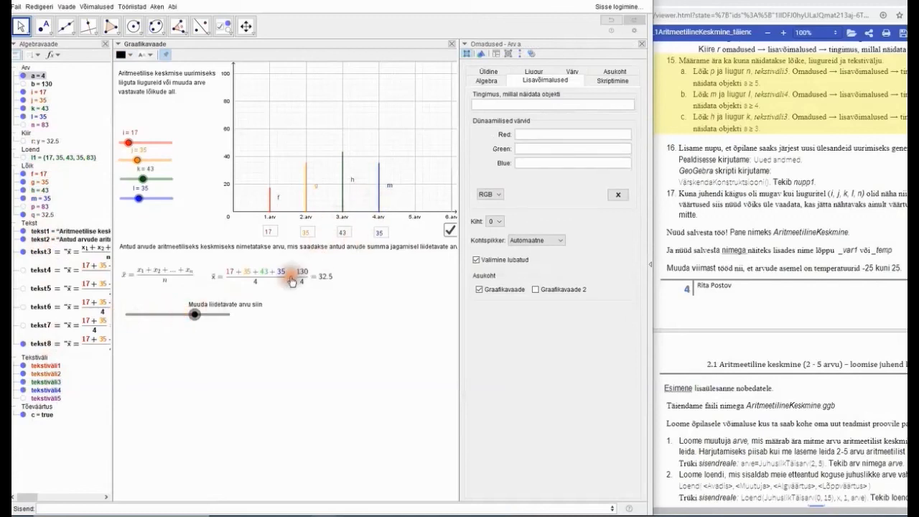
left_click_drag(198, 318, 217, 320)
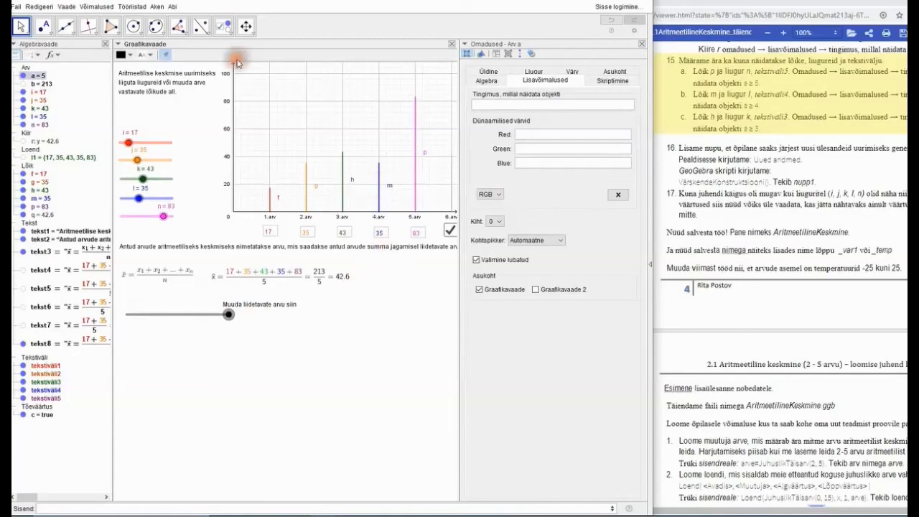
- Insert a button beside the mean formula with the caption "Uued andmed" and the GeoGebra script VärskendaKonstruktsiooni()
left_click(232, 35)
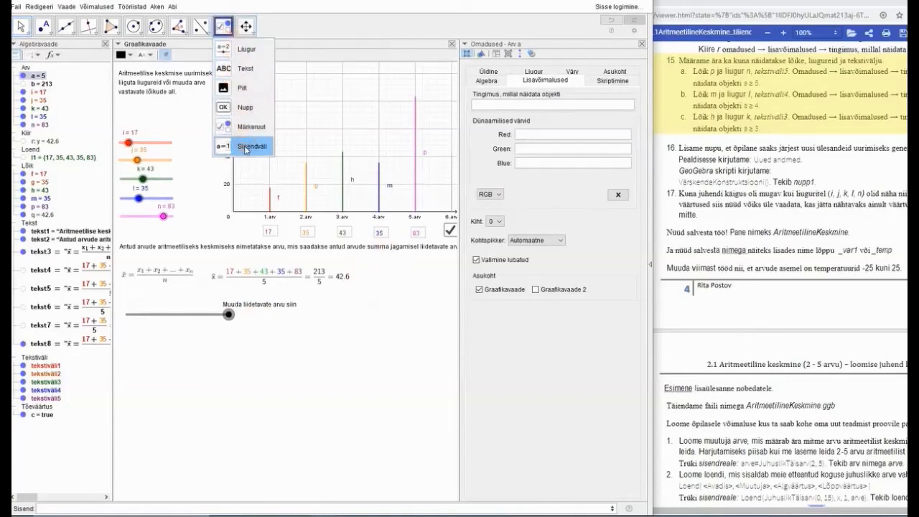
left_click(244, 108)
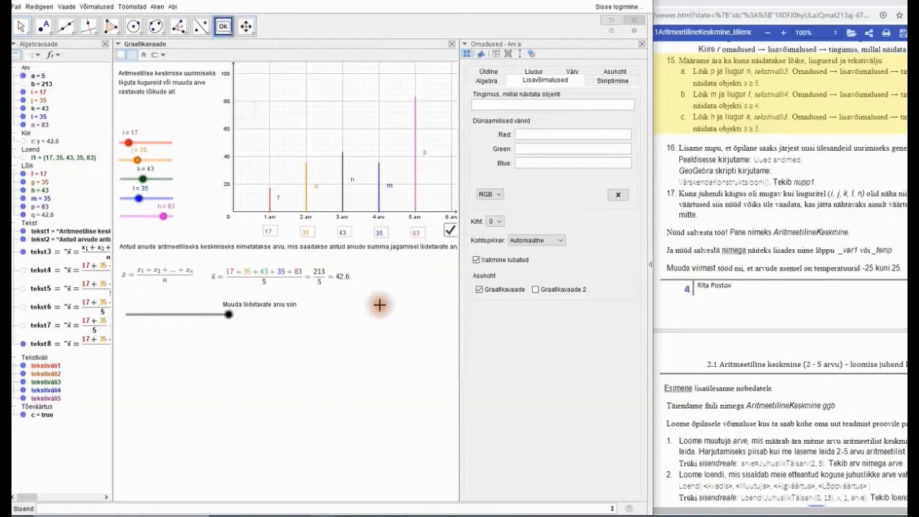
left_click(377, 292)
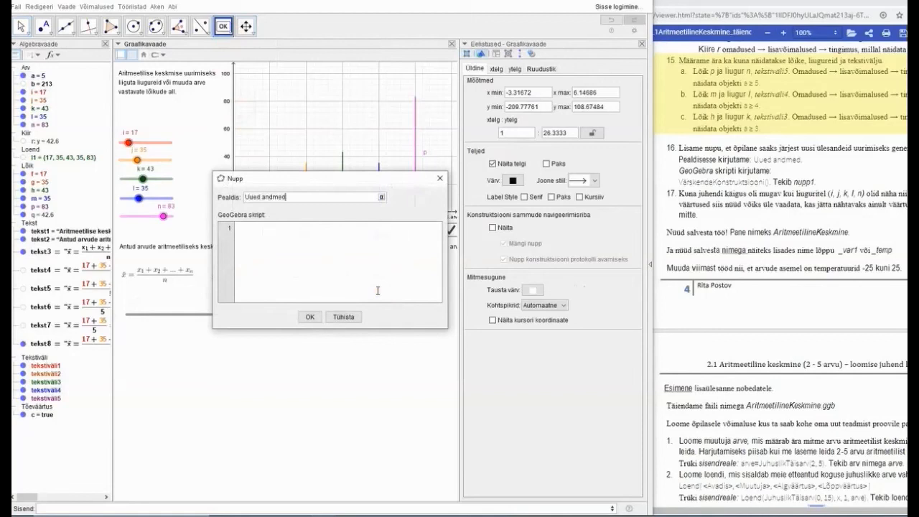
type("Uued andmed")
left_click(352, 224)
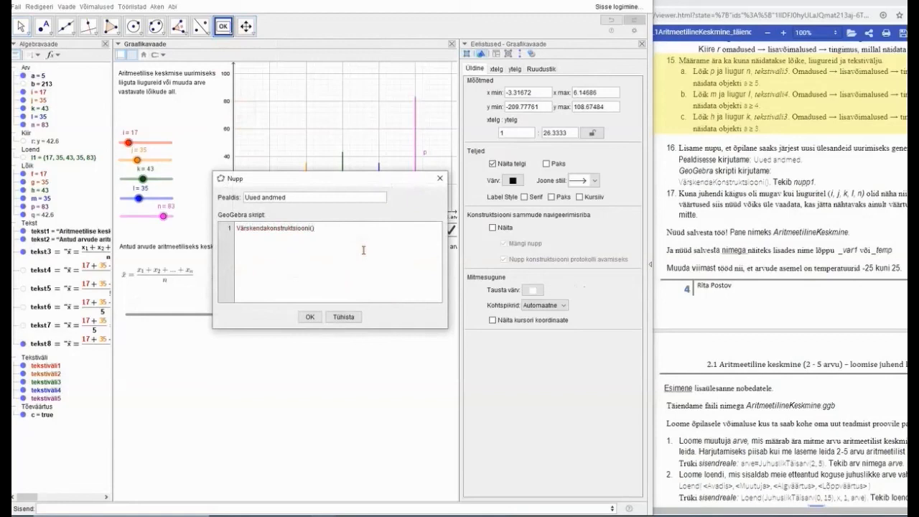
left_click(309, 316)
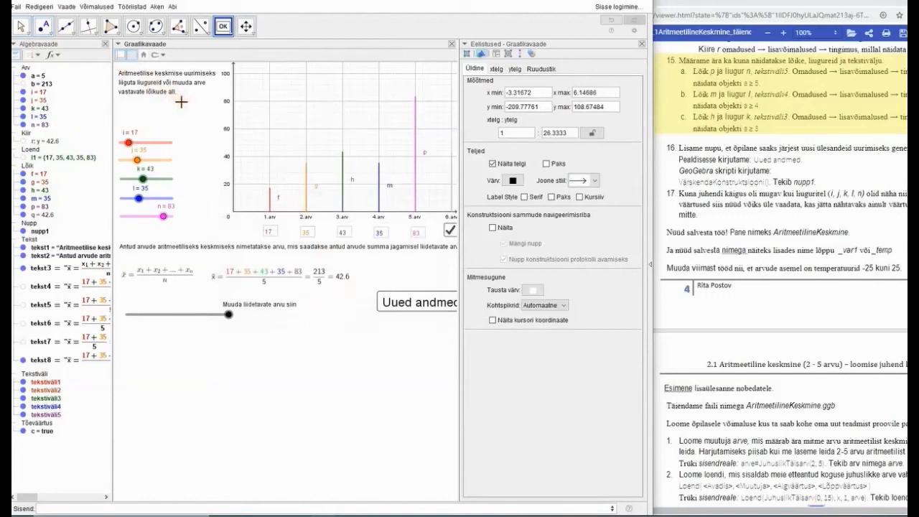
- Try running the new Uued andmed button with the Move tool while the object properties are open
left_click(20, 27)
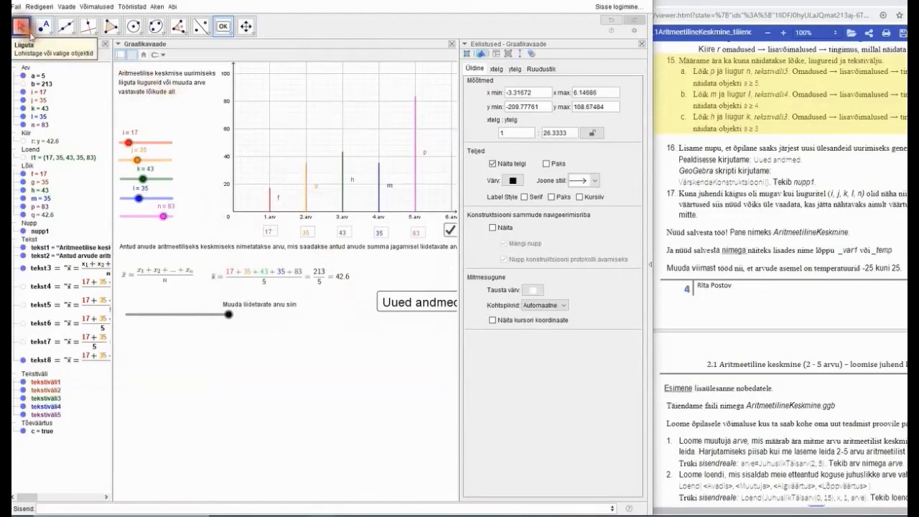
left_click(412, 304)
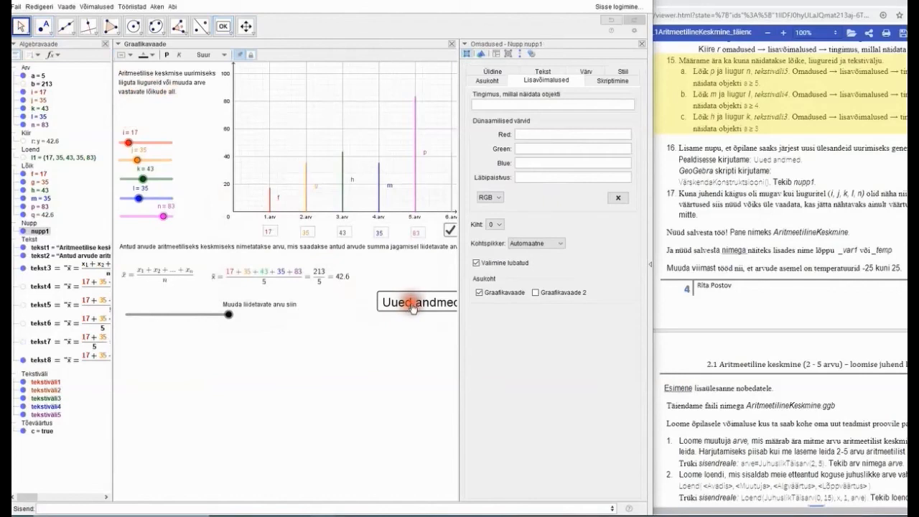
left_click(413, 305)
left_click(414, 306)
left_click(422, 315)
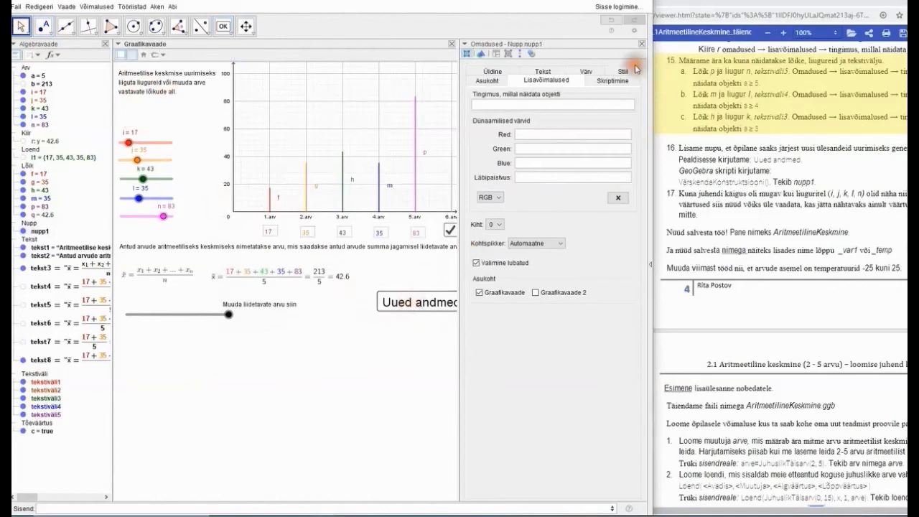
- Close the object properties and run the Uued andmed button repeatedly to generate new random data
left_click(641, 44)
left_click(429, 305)
left_click(427, 304)
left_click(426, 305)
left_click(426, 305)
left_click(425, 304)
left_click(426, 304)
left_click(426, 305)
left_click(426, 304)
left_click(426, 304)
left_click(425, 304)
left_click(425, 305)
left_click(425, 304)
left_click(426, 304)
left_click(426, 304)
left_click(426, 304)
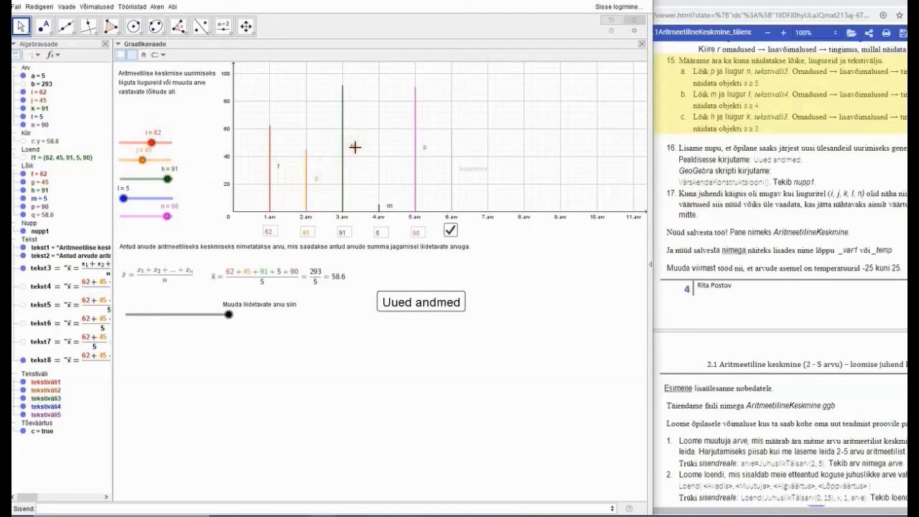
- Open the properties of slider i and set its label to show only the value (Väärtus)
right_click(128, 147)
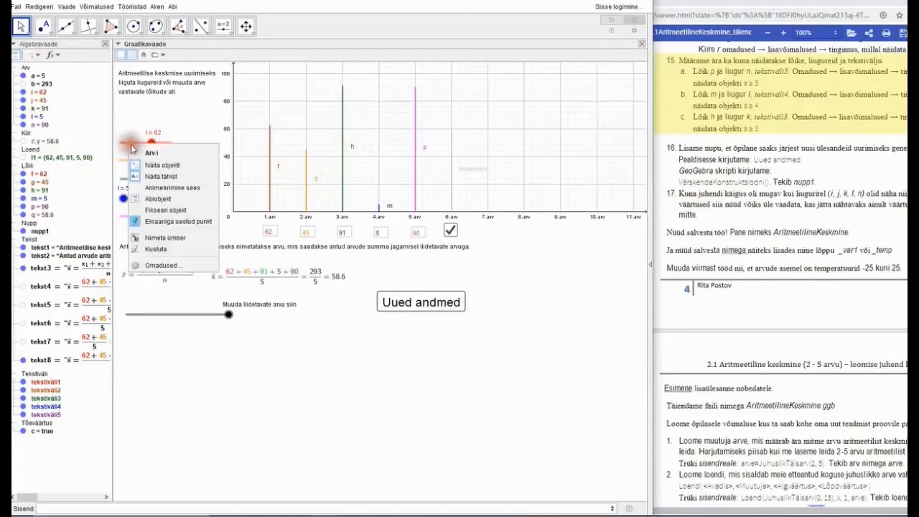
left_click(162, 263)
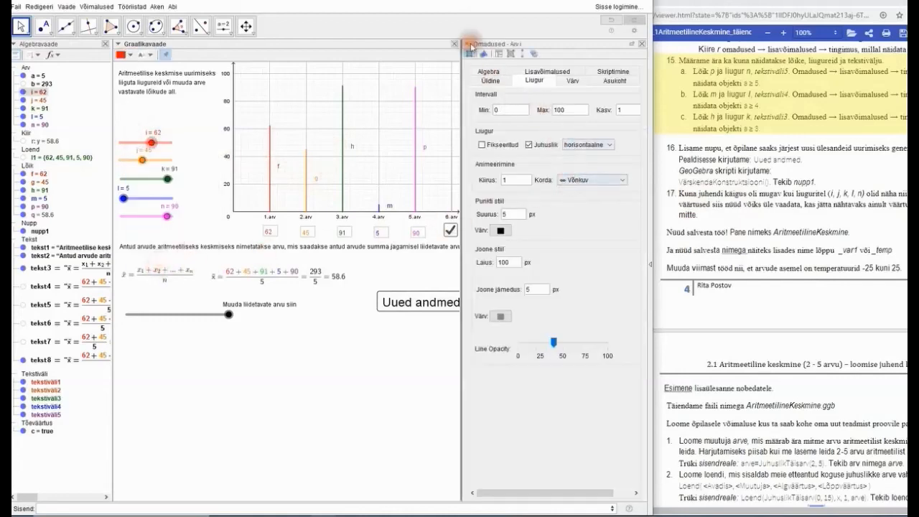
left_click(488, 80)
left_click(479, 166)
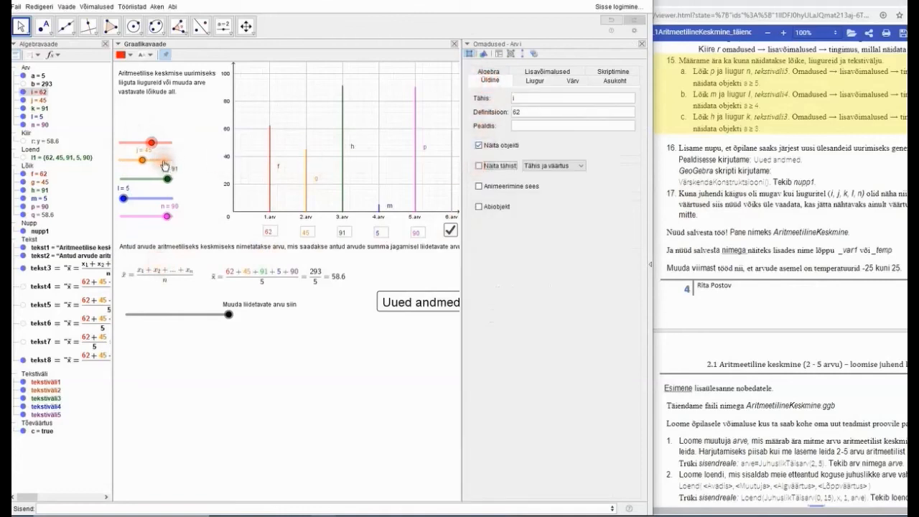
left_click(479, 166)
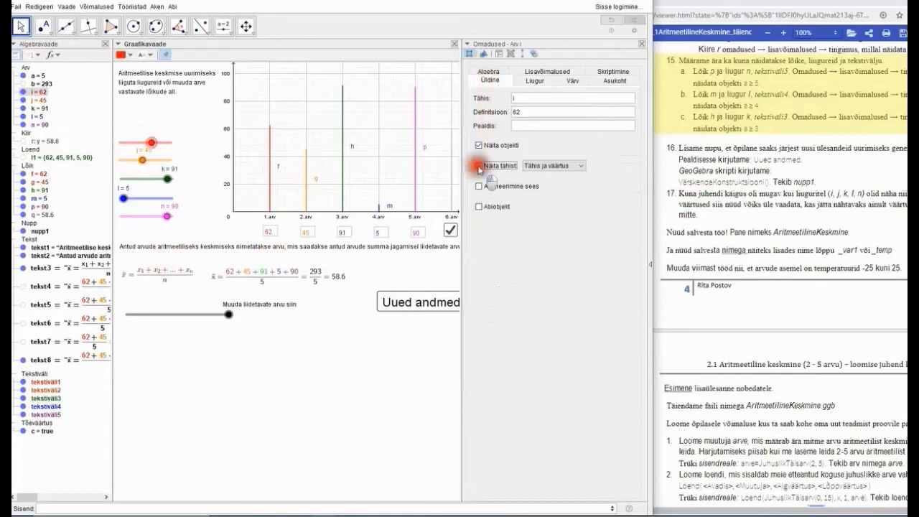
left_click(583, 166)
left_click(538, 198)
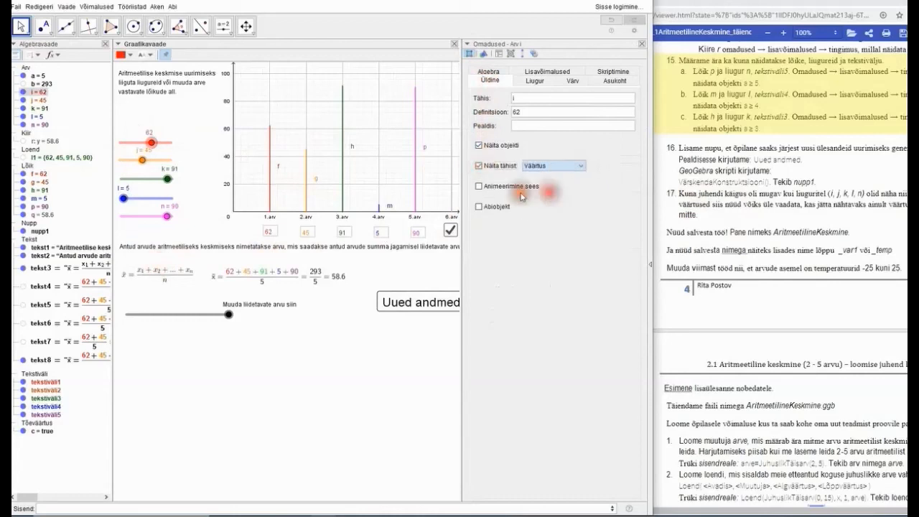
- Set the labels of sliders j and k to show only the value (Väärtus)
left_click(171, 165)
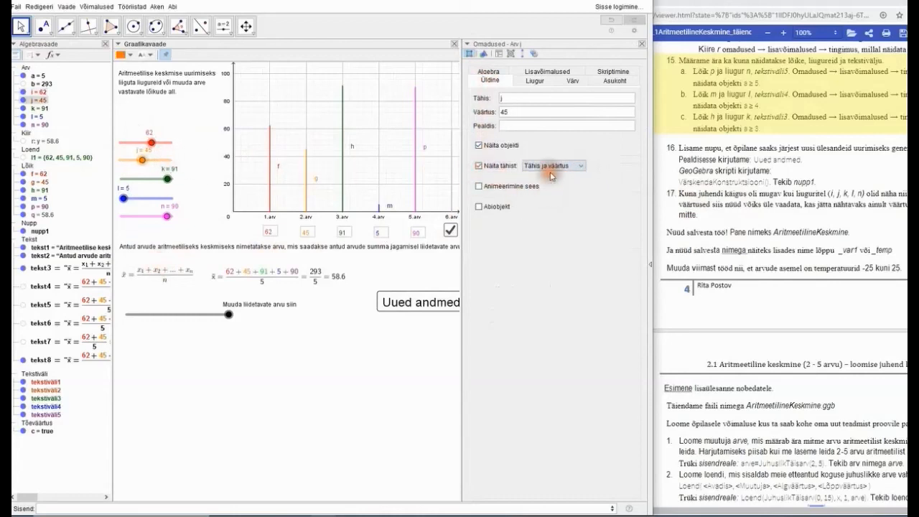
left_click(581, 167)
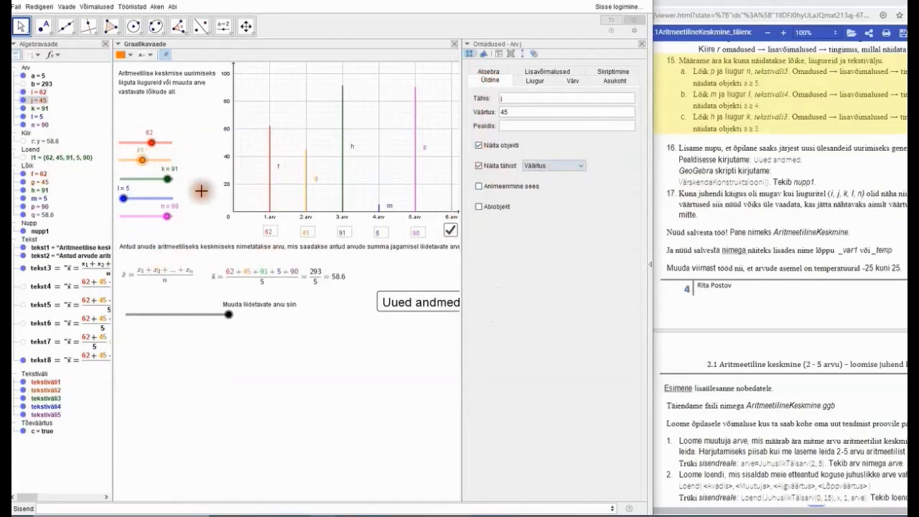
left_click_drag(168, 179, 166, 179)
left_click(583, 173)
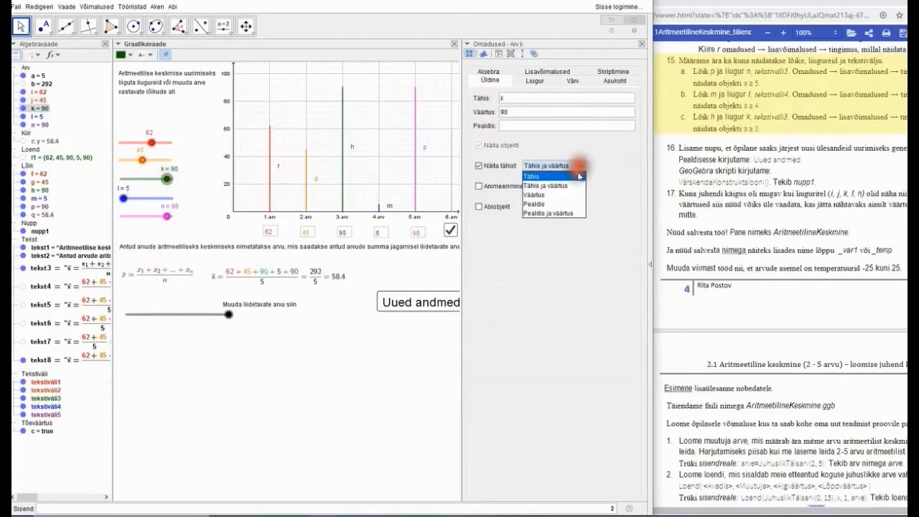
left_click(552, 192)
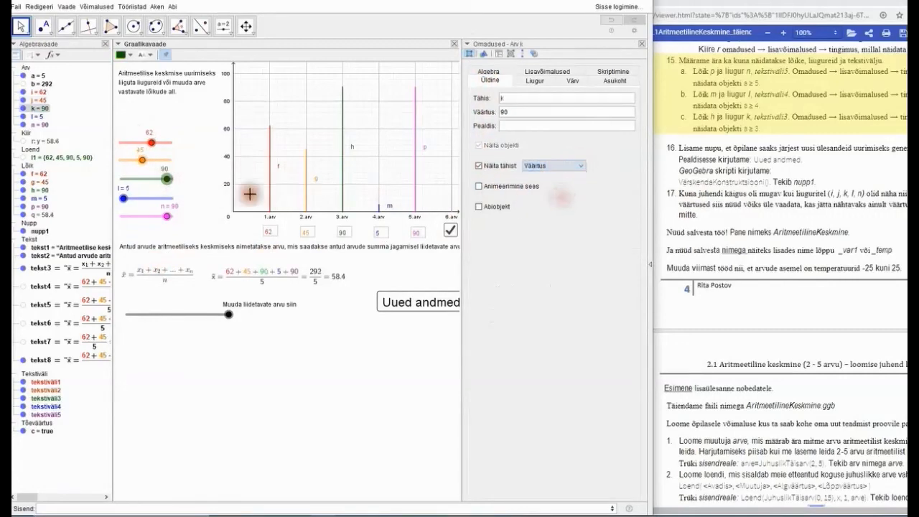
- Set the labels of sliders l and n to show only the value (Väärtus)
left_click(123, 198)
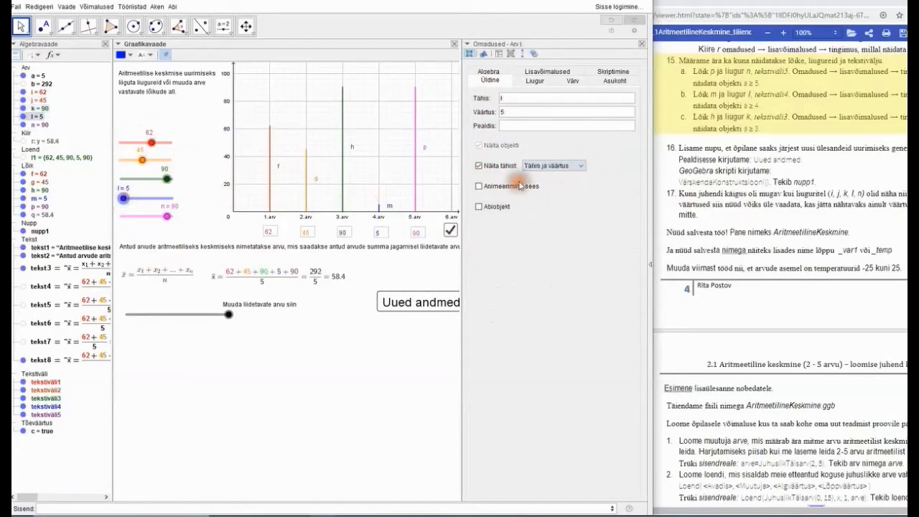
left_click(580, 165)
left_click(553, 198)
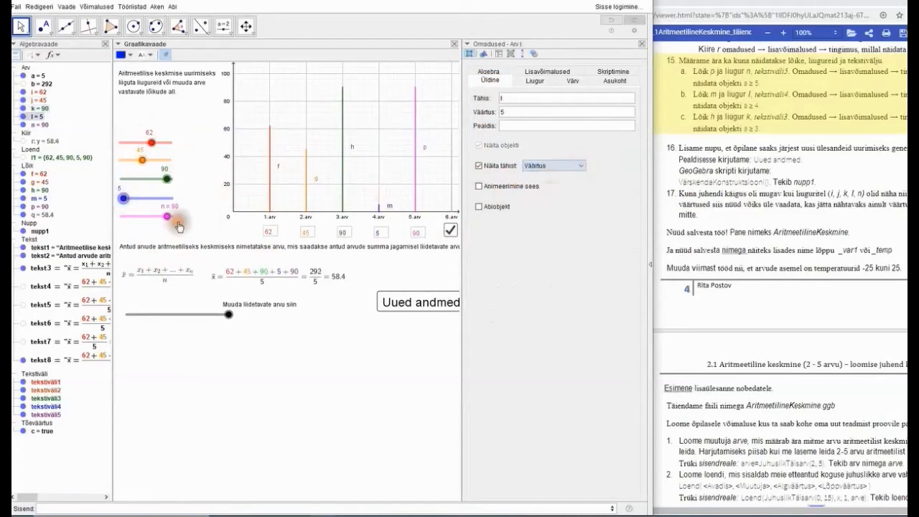
left_click_drag(167, 216, 166, 216)
left_click(581, 165)
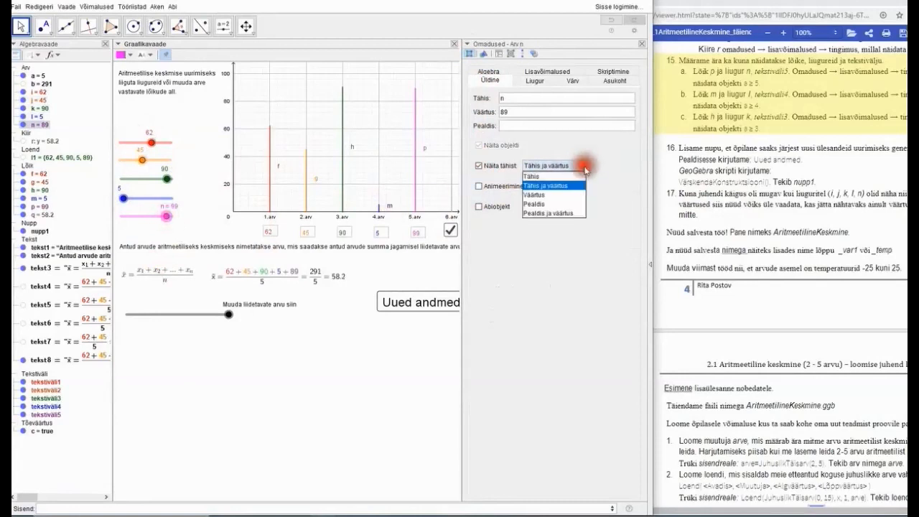
left_click(553, 196)
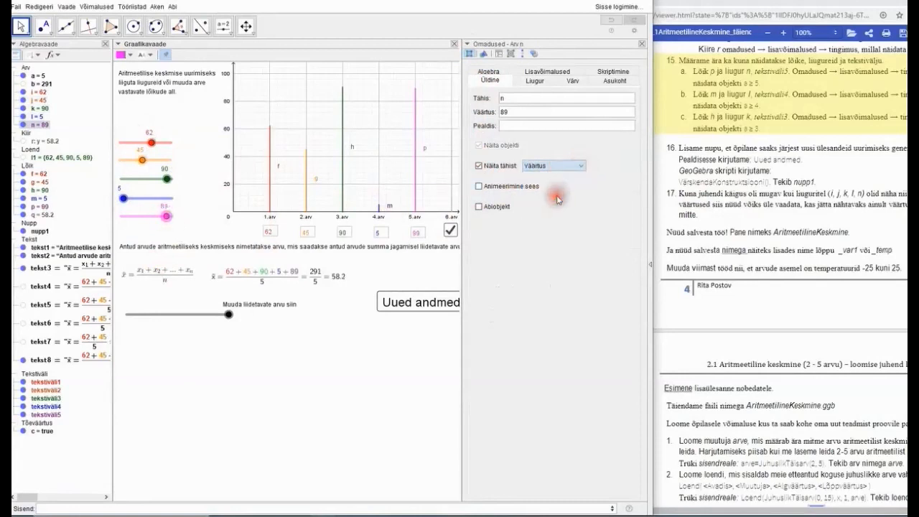
- Hide the labels of the vertical segments f, g, h, m and p, and close the object properties
left_click(269, 165)
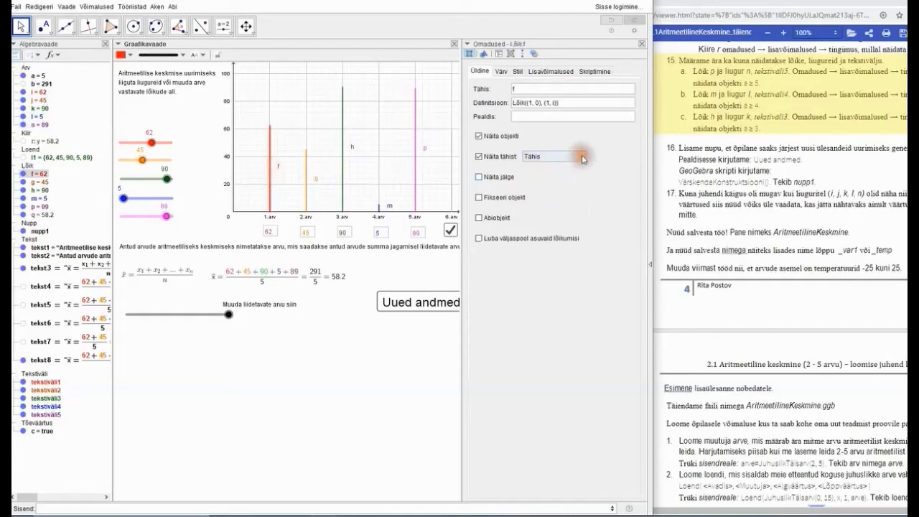
left_click(479, 156)
left_click(306, 180)
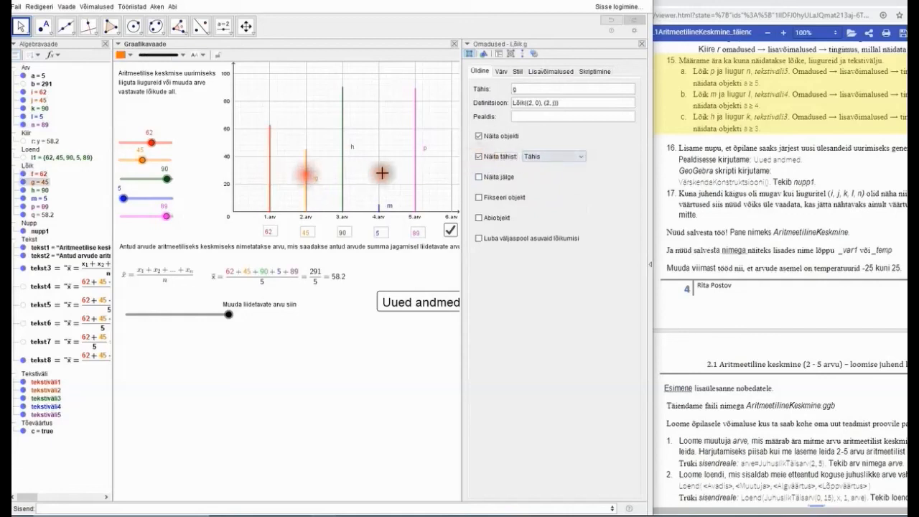
left_click(478, 156)
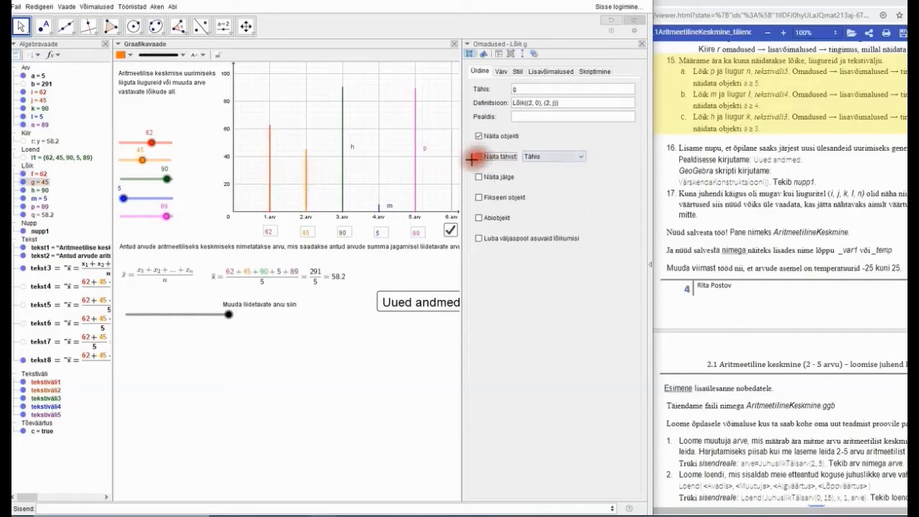
left_click(343, 166)
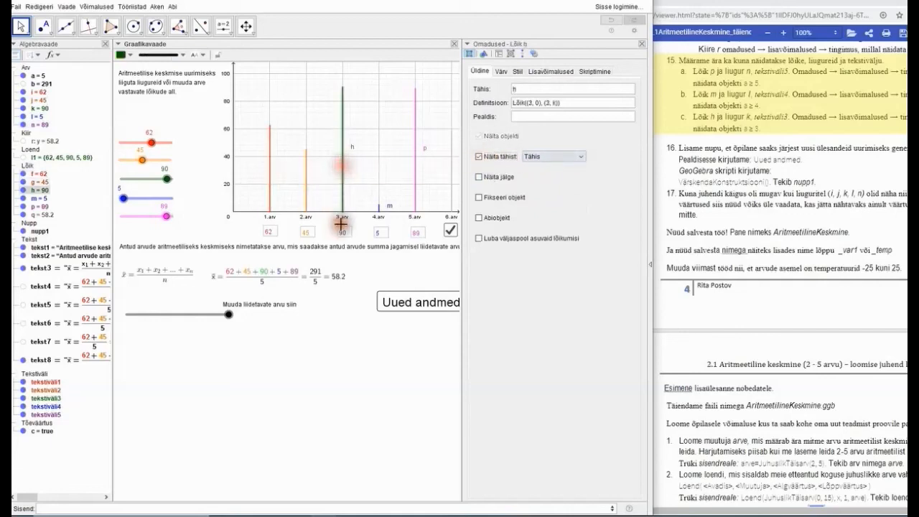
left_click(479, 156)
left_click(378, 208)
left_click(478, 156)
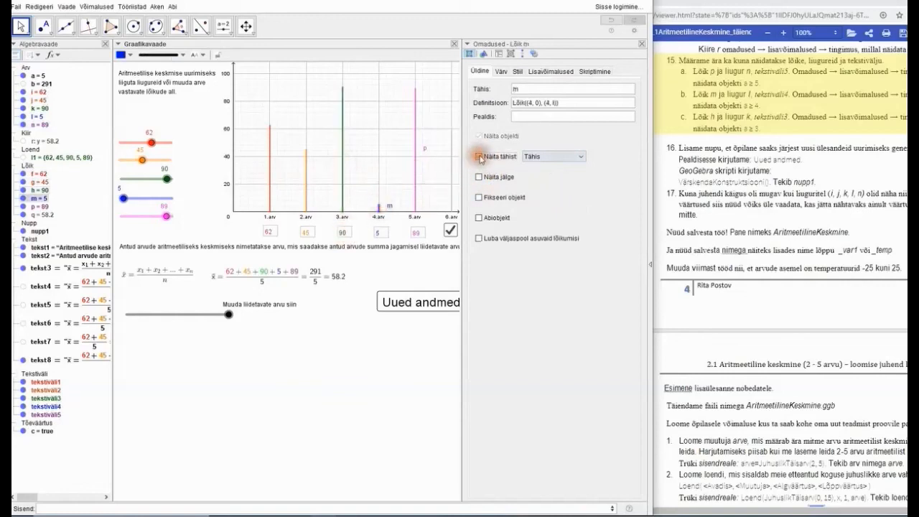
left_click(414, 165)
left_click(479, 157)
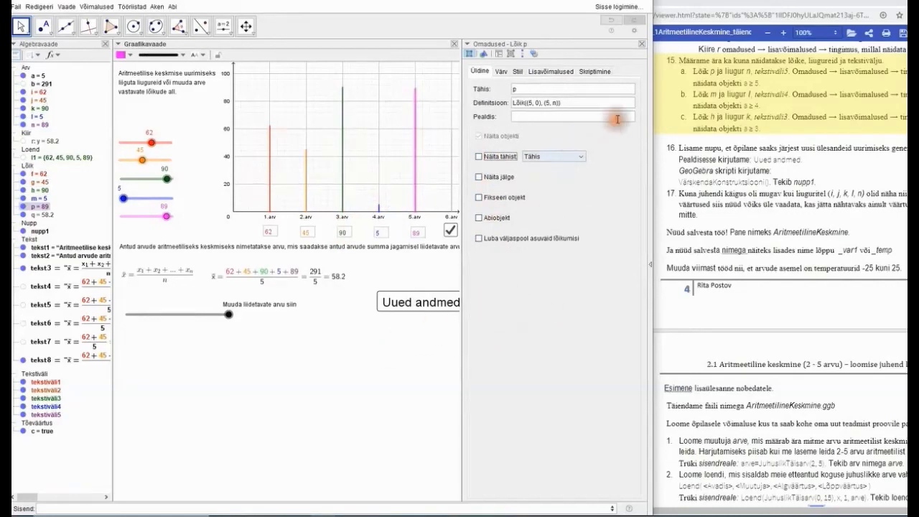
left_click(641, 44)
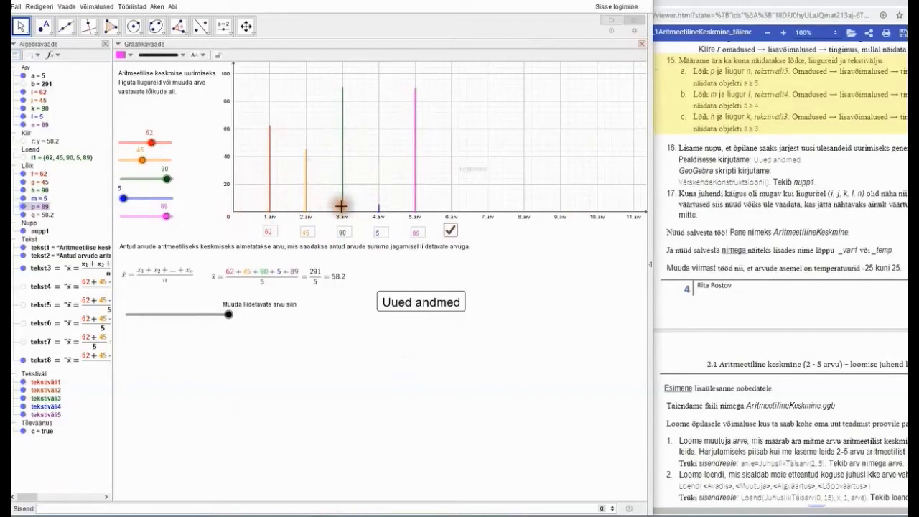
- Nudge the arithmetic mean definition text slightly upward and zoom the graphics view out and back to test its fixed screen position
left_click(298, 256)
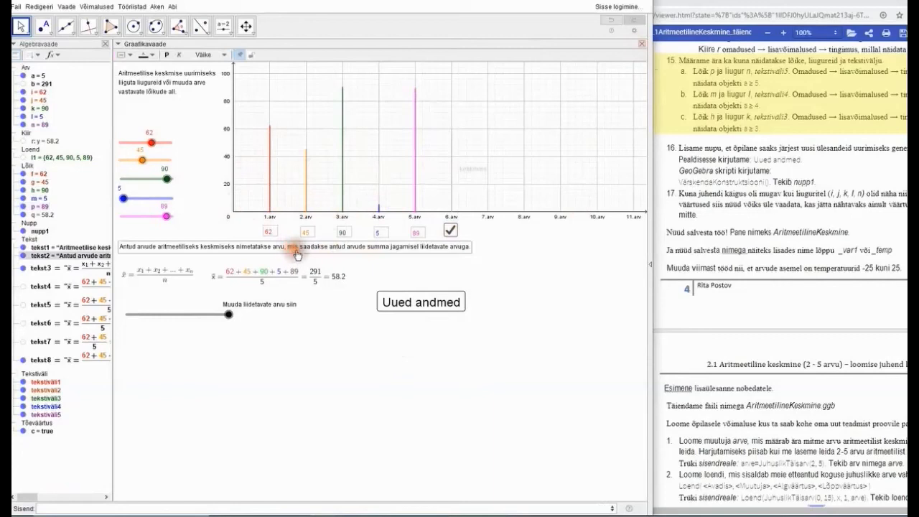
left_click_drag(298, 256, 295, 251)
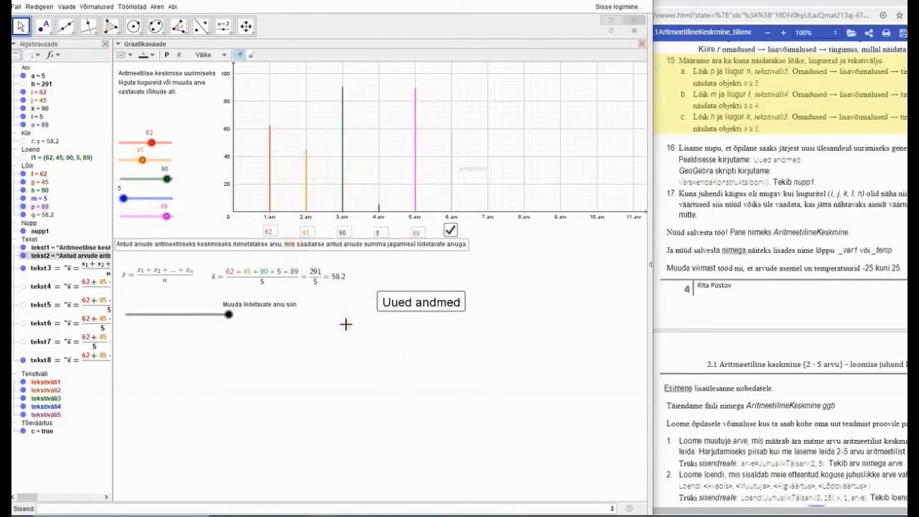
scroll(345, 324, "down", 1)
scroll(345, 324, "down", 2)
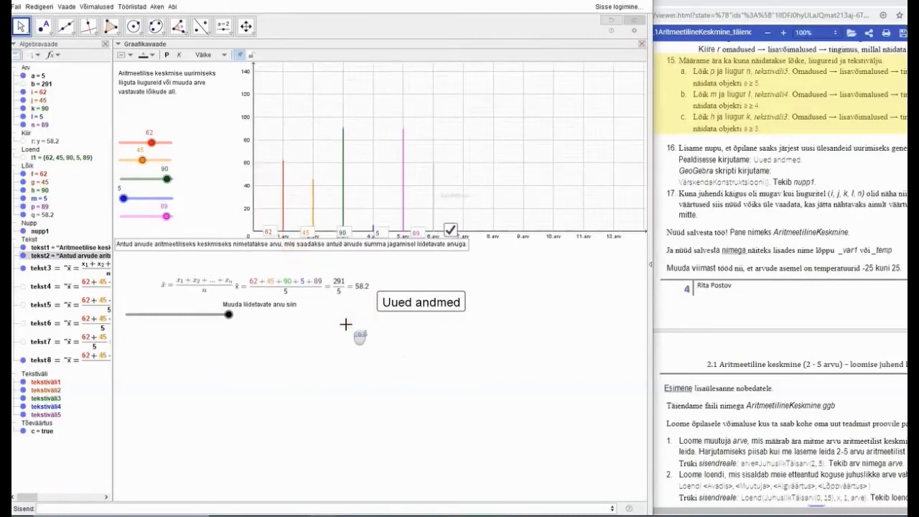
scroll(345, 324, "up", 2)
scroll(345, 324, "up", 1)
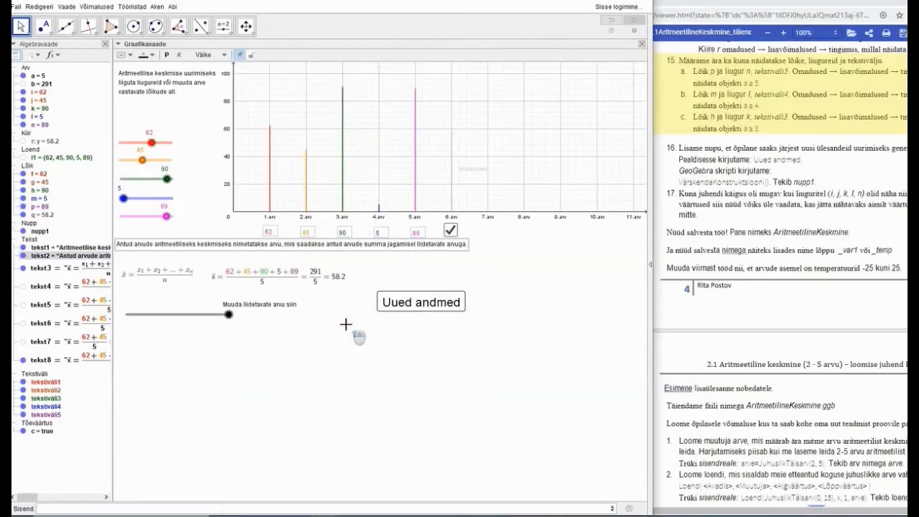
- Pin the general mean formula (tekst3) to the screen, test it by zooming, and shift it slightly upward
left_click(166, 277)
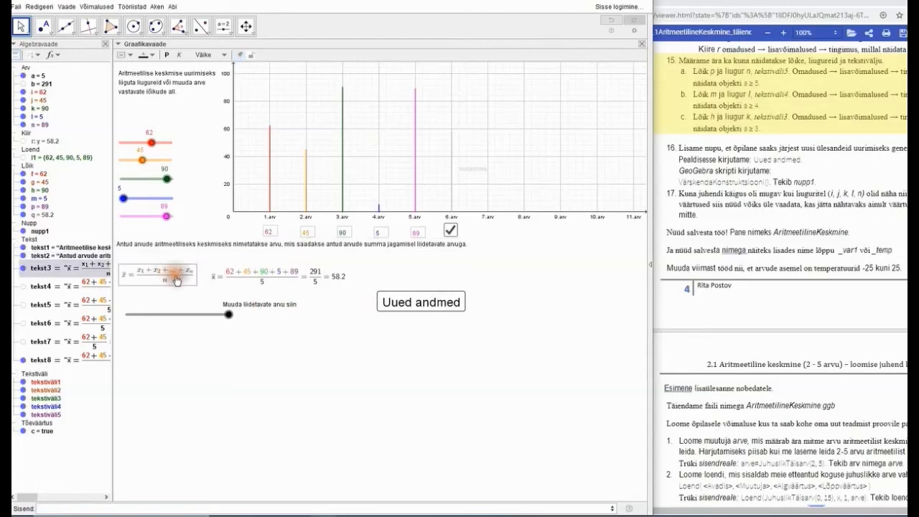
left_click(243, 56)
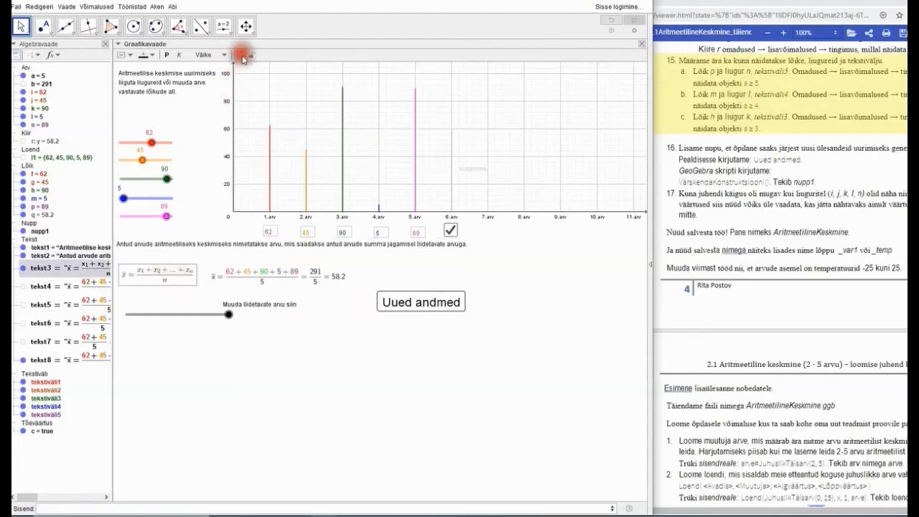
scroll(251, 338, "down", 2)
scroll(251, 338, "up", 2)
scroll(251, 338, "up", 1)
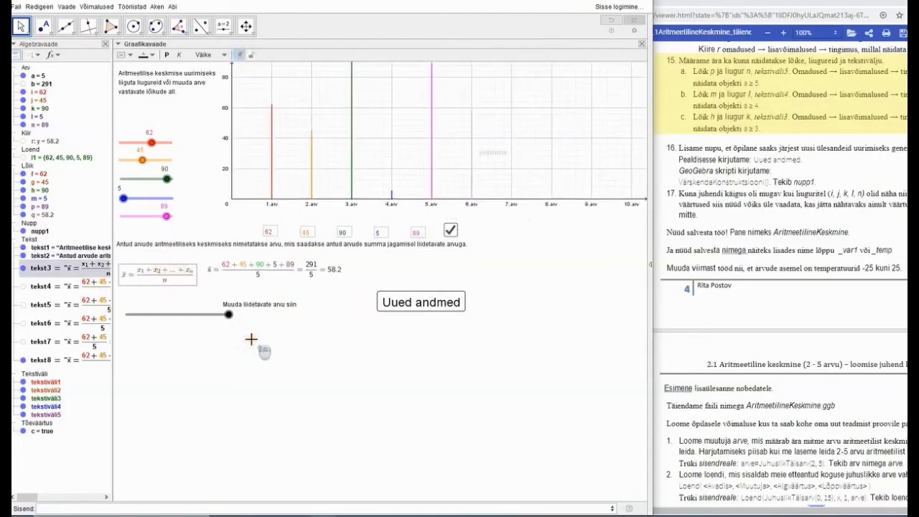
mouse_move(190, 280)
left_mouse_down()
mouse_move(125, 344)
mouse_move(120, 335)
mouse_move(184, 271)
left_mouse_up()
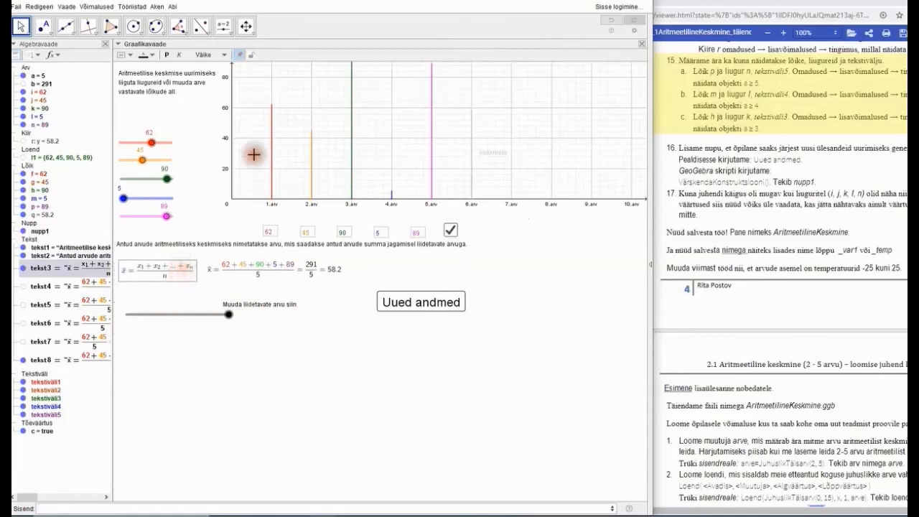
- Lock the general mean formula (tekst3) in place and test it by zooming and trying to move it
left_click(252, 57)
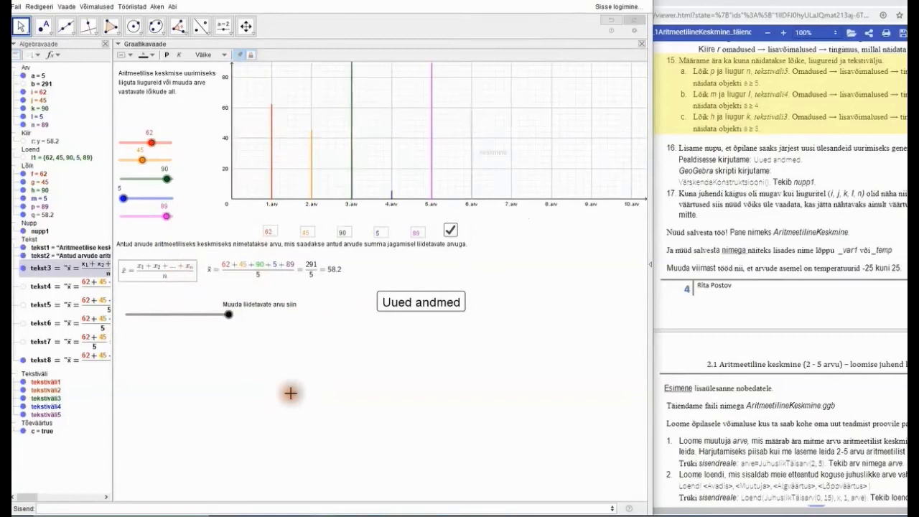
scroll(290, 394, "down", 4)
scroll(290, 393, "up", 3)
mouse_move(171, 268)
left_mouse_down()
mouse_move(185, 300)
mouse_move(190, 289)
left_mouse_up()
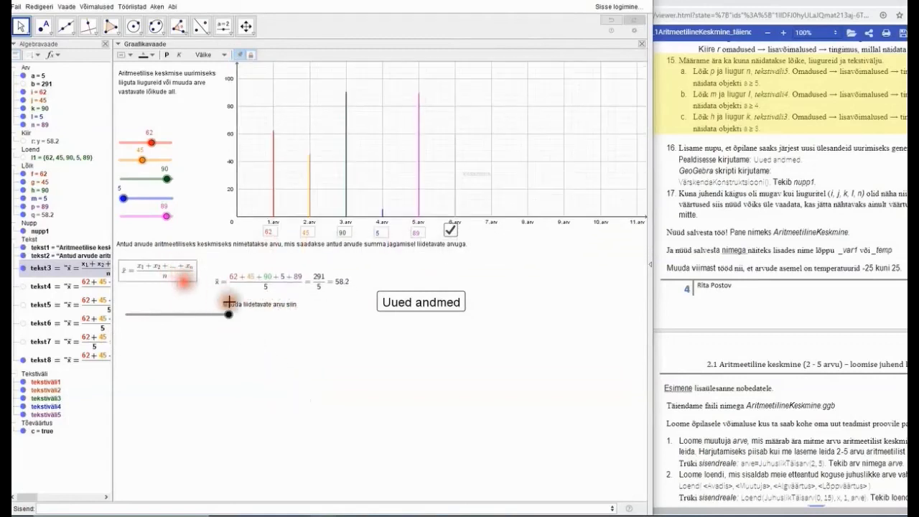
scroll(272, 370, "up", 2)
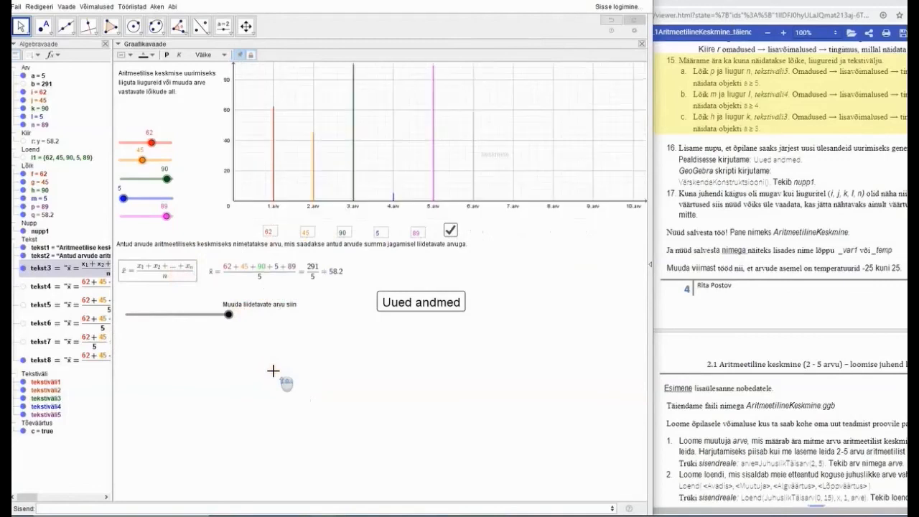
- Pin the calculated mean formula (tekst8) to the screen and lock it in place
left_click(300, 276)
left_click(299, 276)
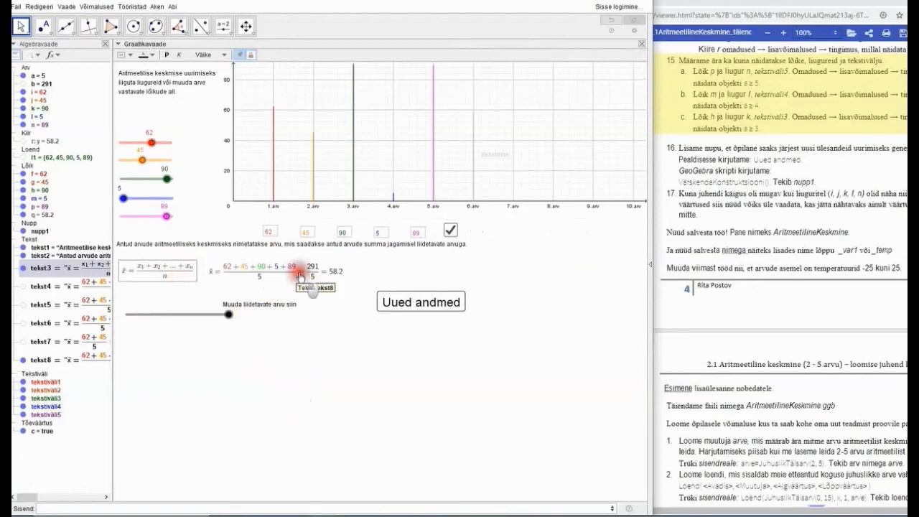
left_click(244, 53)
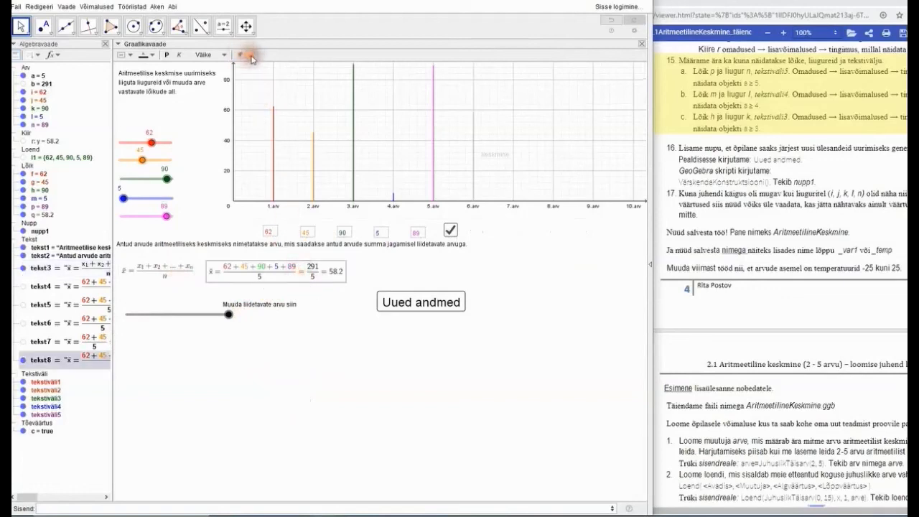
left_click(282, 368)
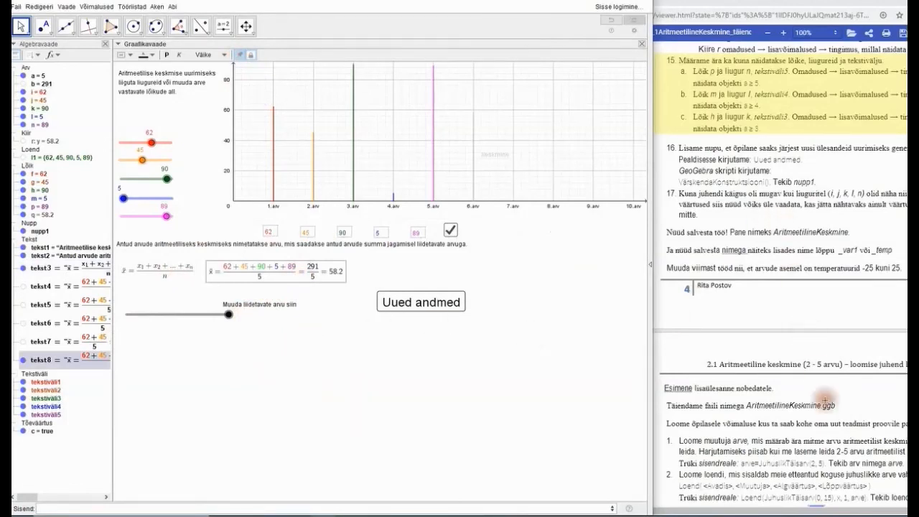
- Switch to the Kami instructions document and look through the first and second extra tasks for AritmeetilineKeskmine
left_click(836, 258)
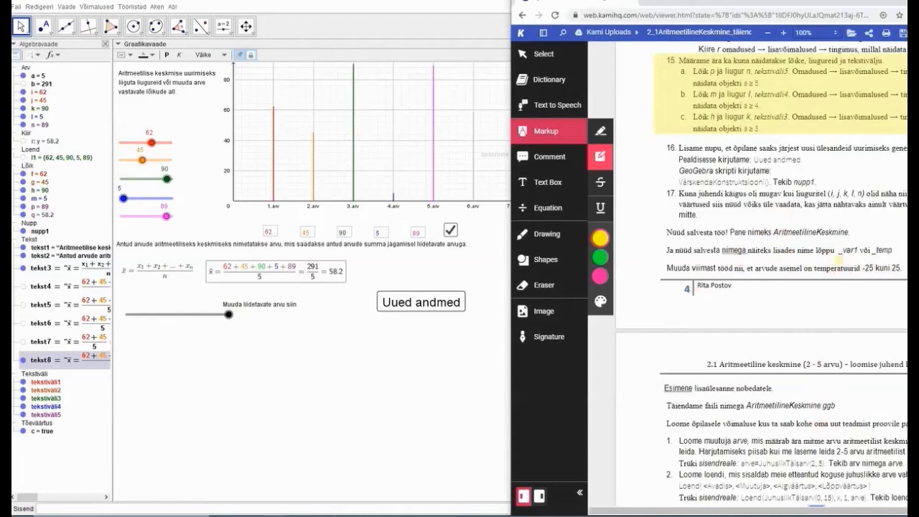
scroll(838, 258, "down", 5)
left_click(841, 77)
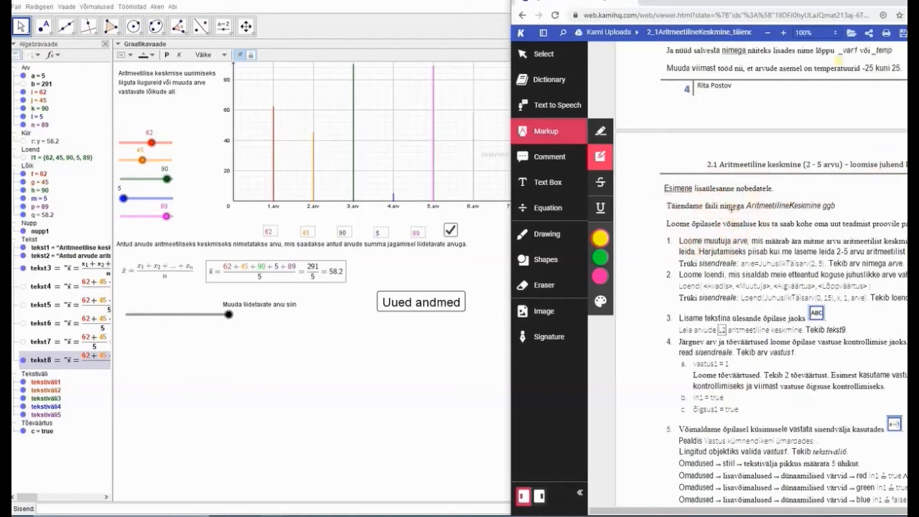
scroll(731, 208, "down", 10)
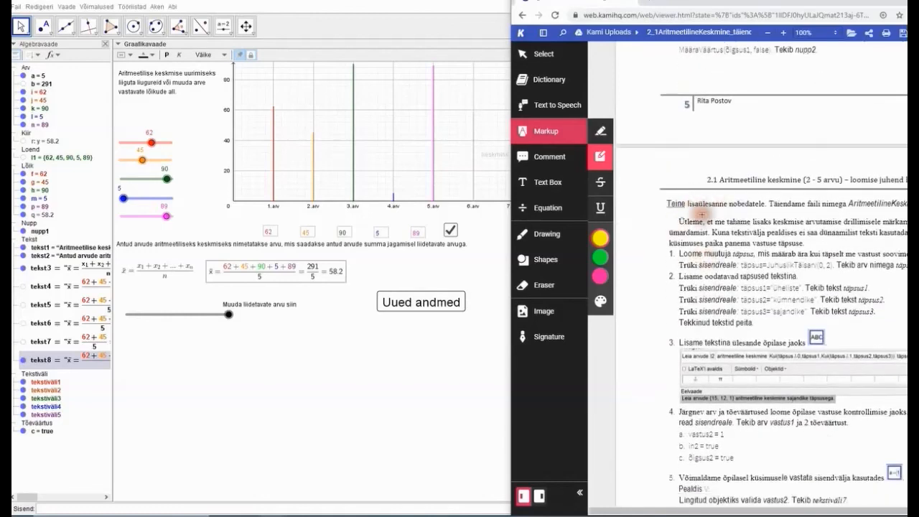